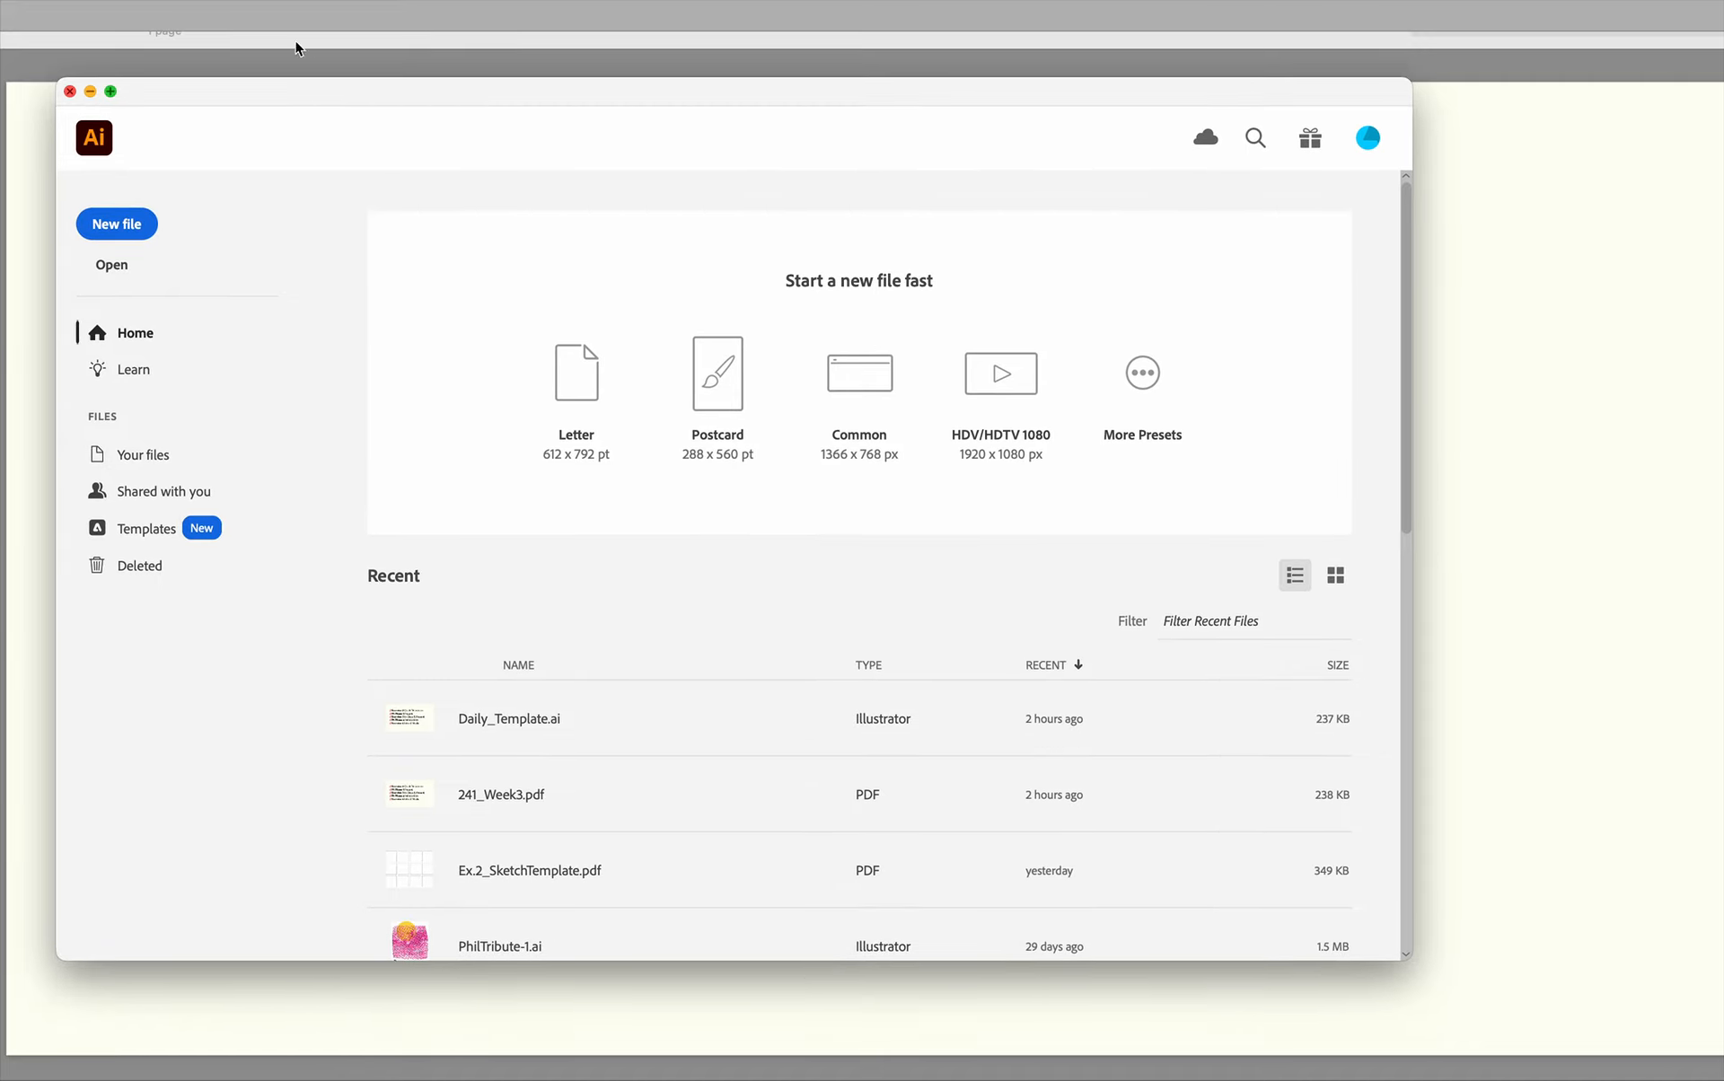
Start a new document setup, keeping the 6 x 6 in size, inches as the unit and two artboards.
left_click(110, 228)
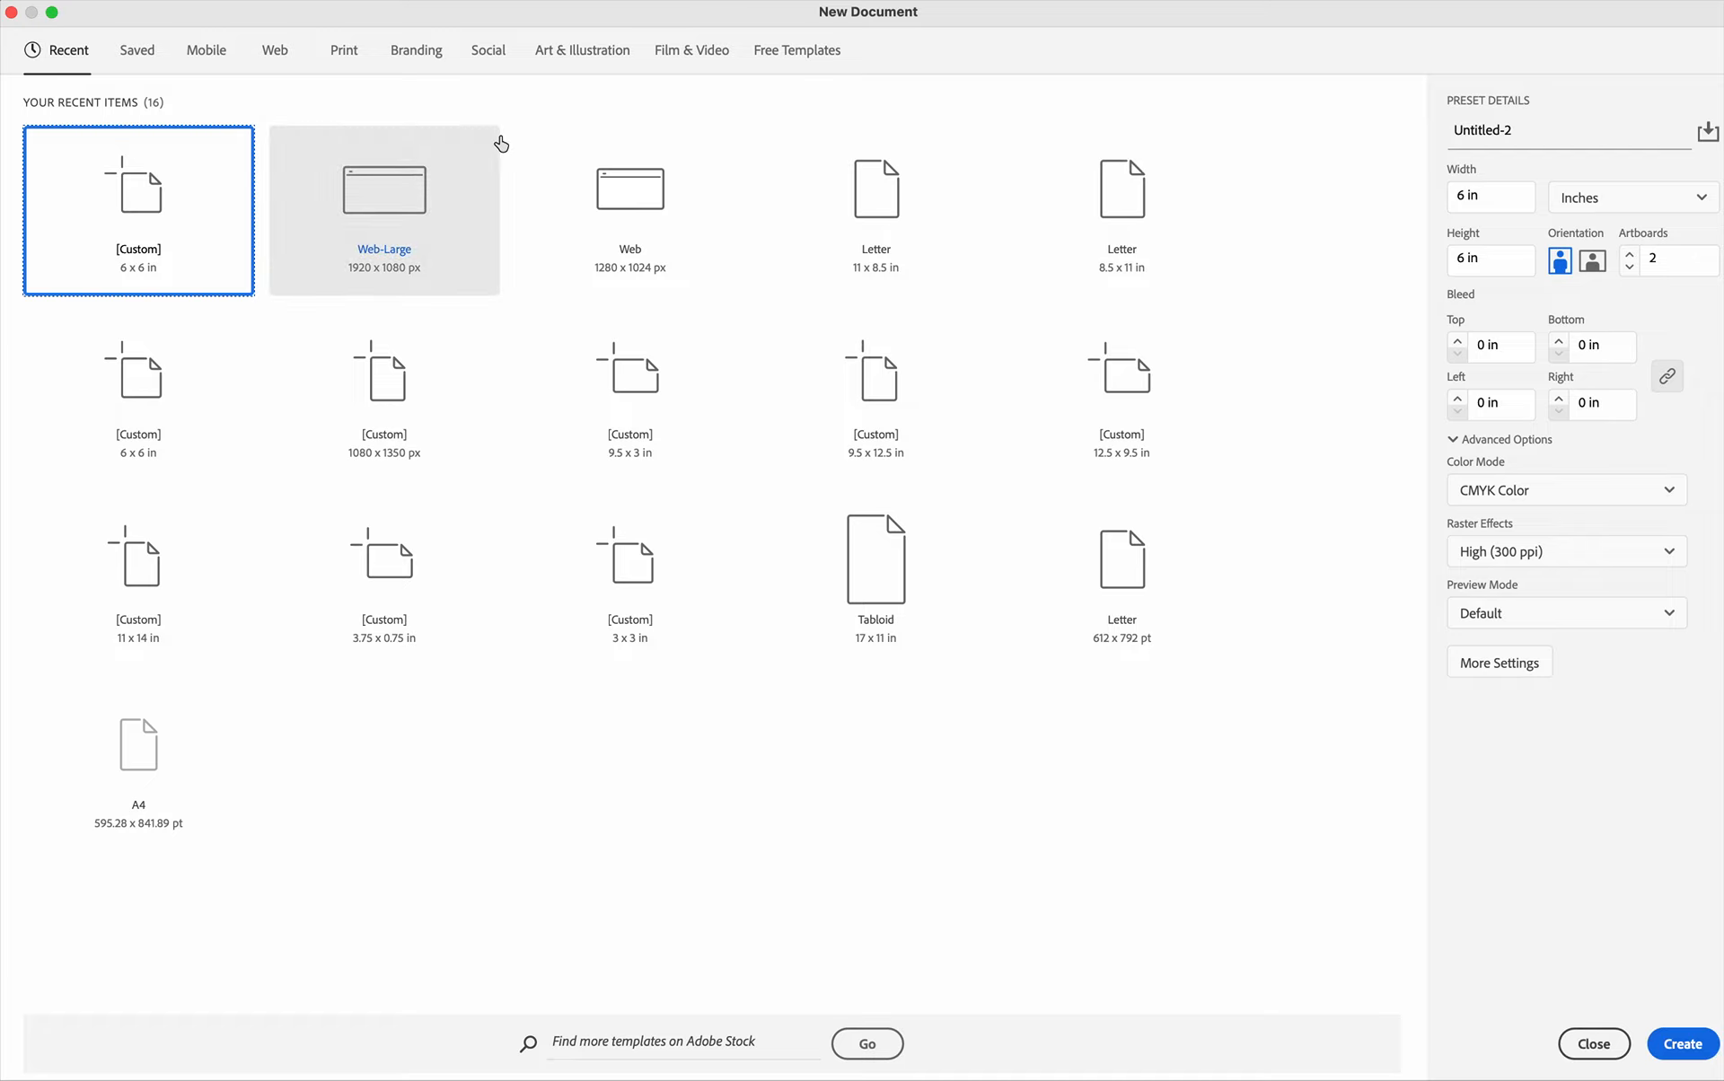
left_click(1601, 196)
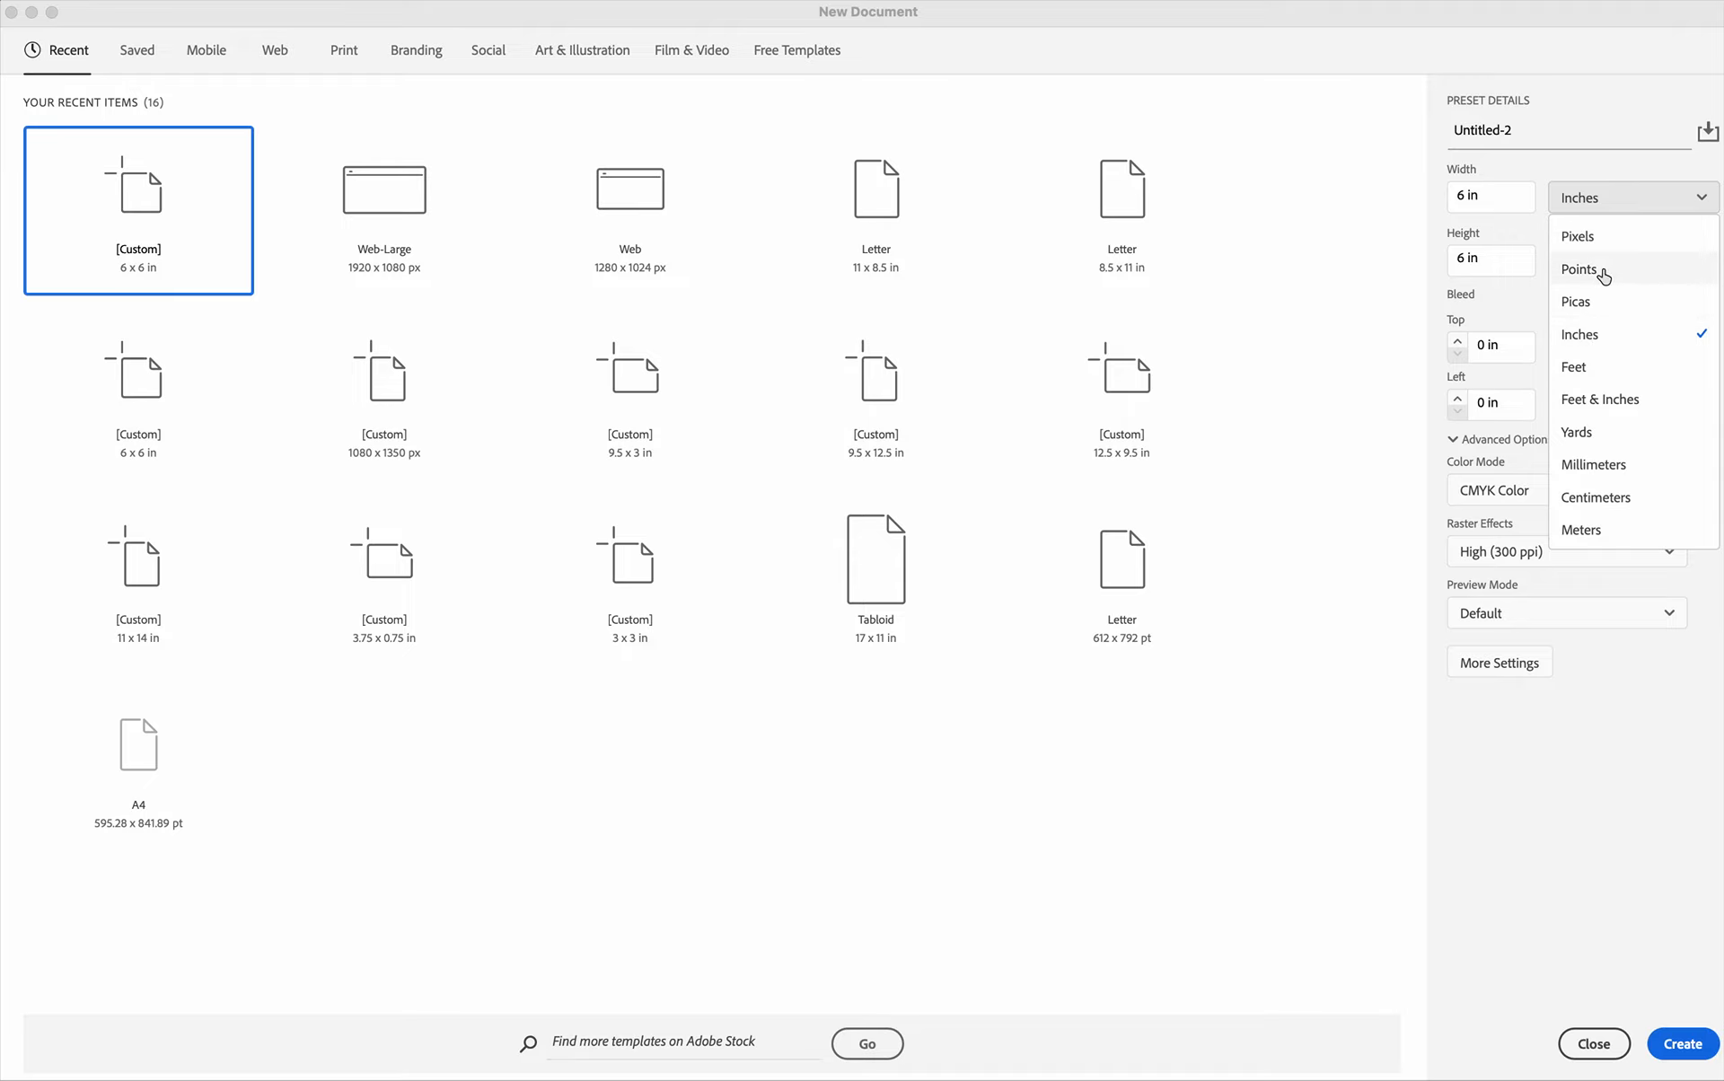
left_click(1611, 343)
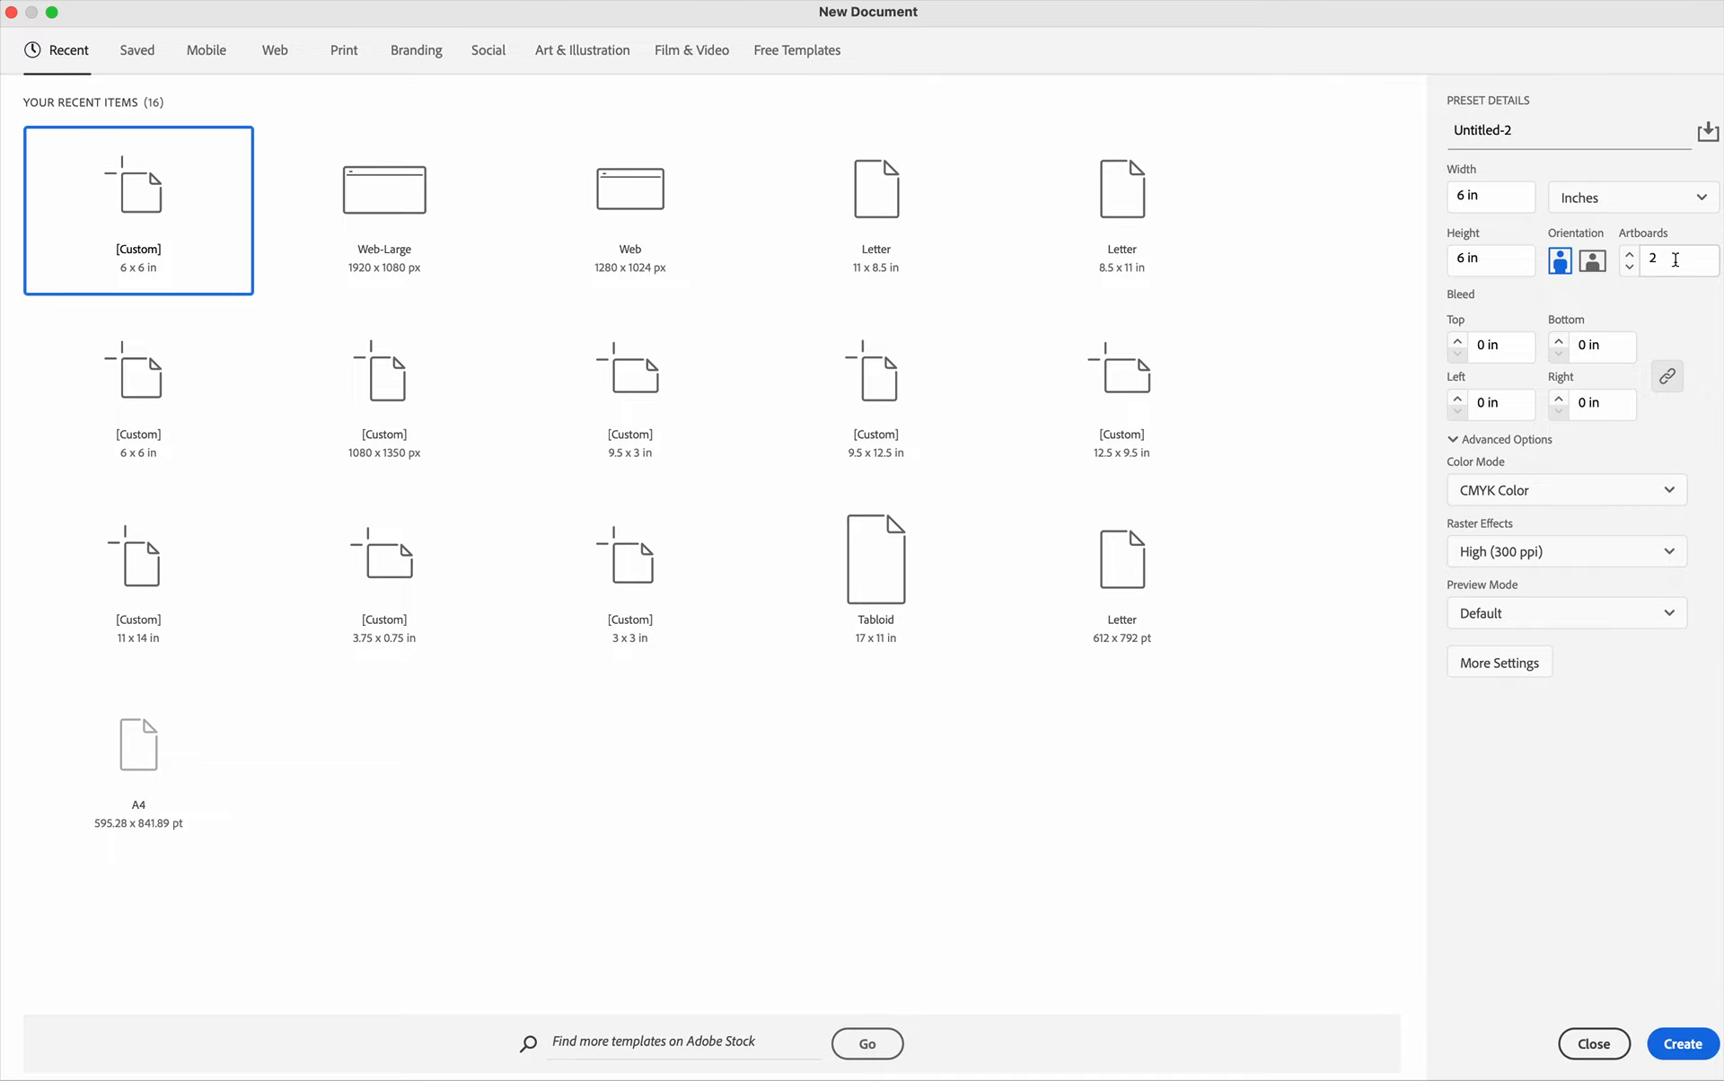
left_click(1629, 255)
left_click(1629, 270)
left_click(1493, 664)
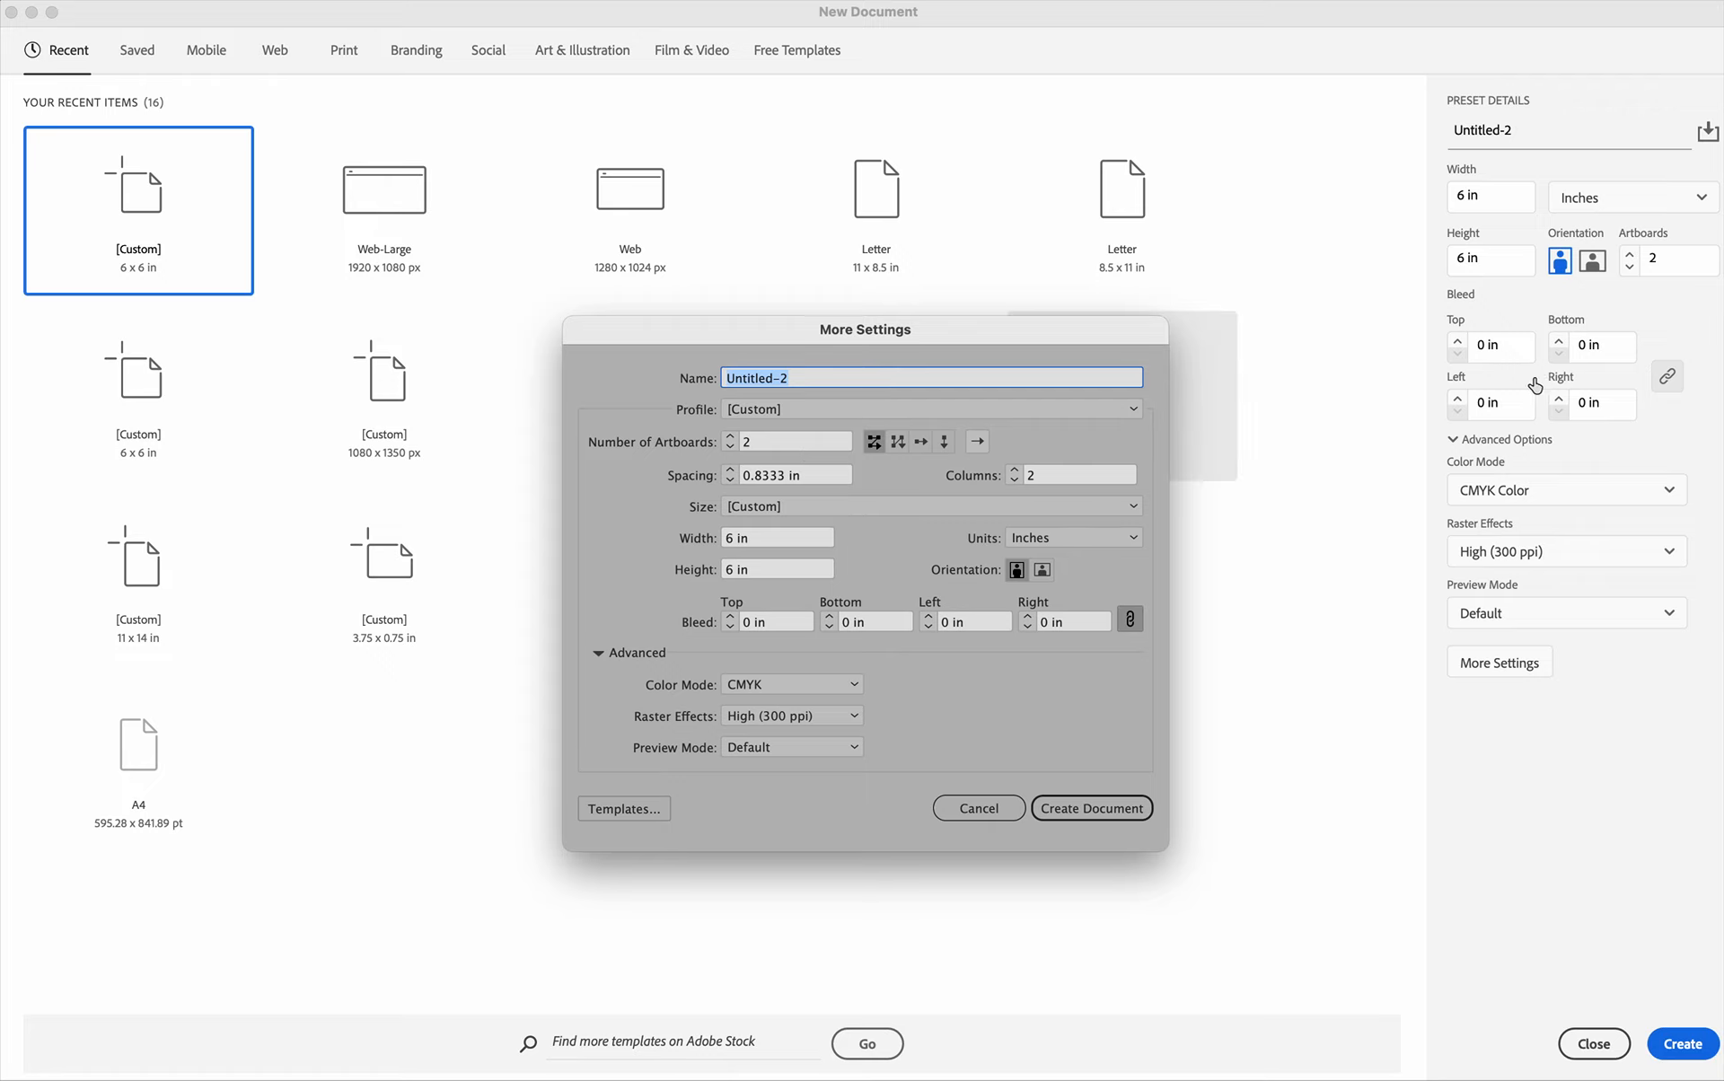
left_click(979, 808)
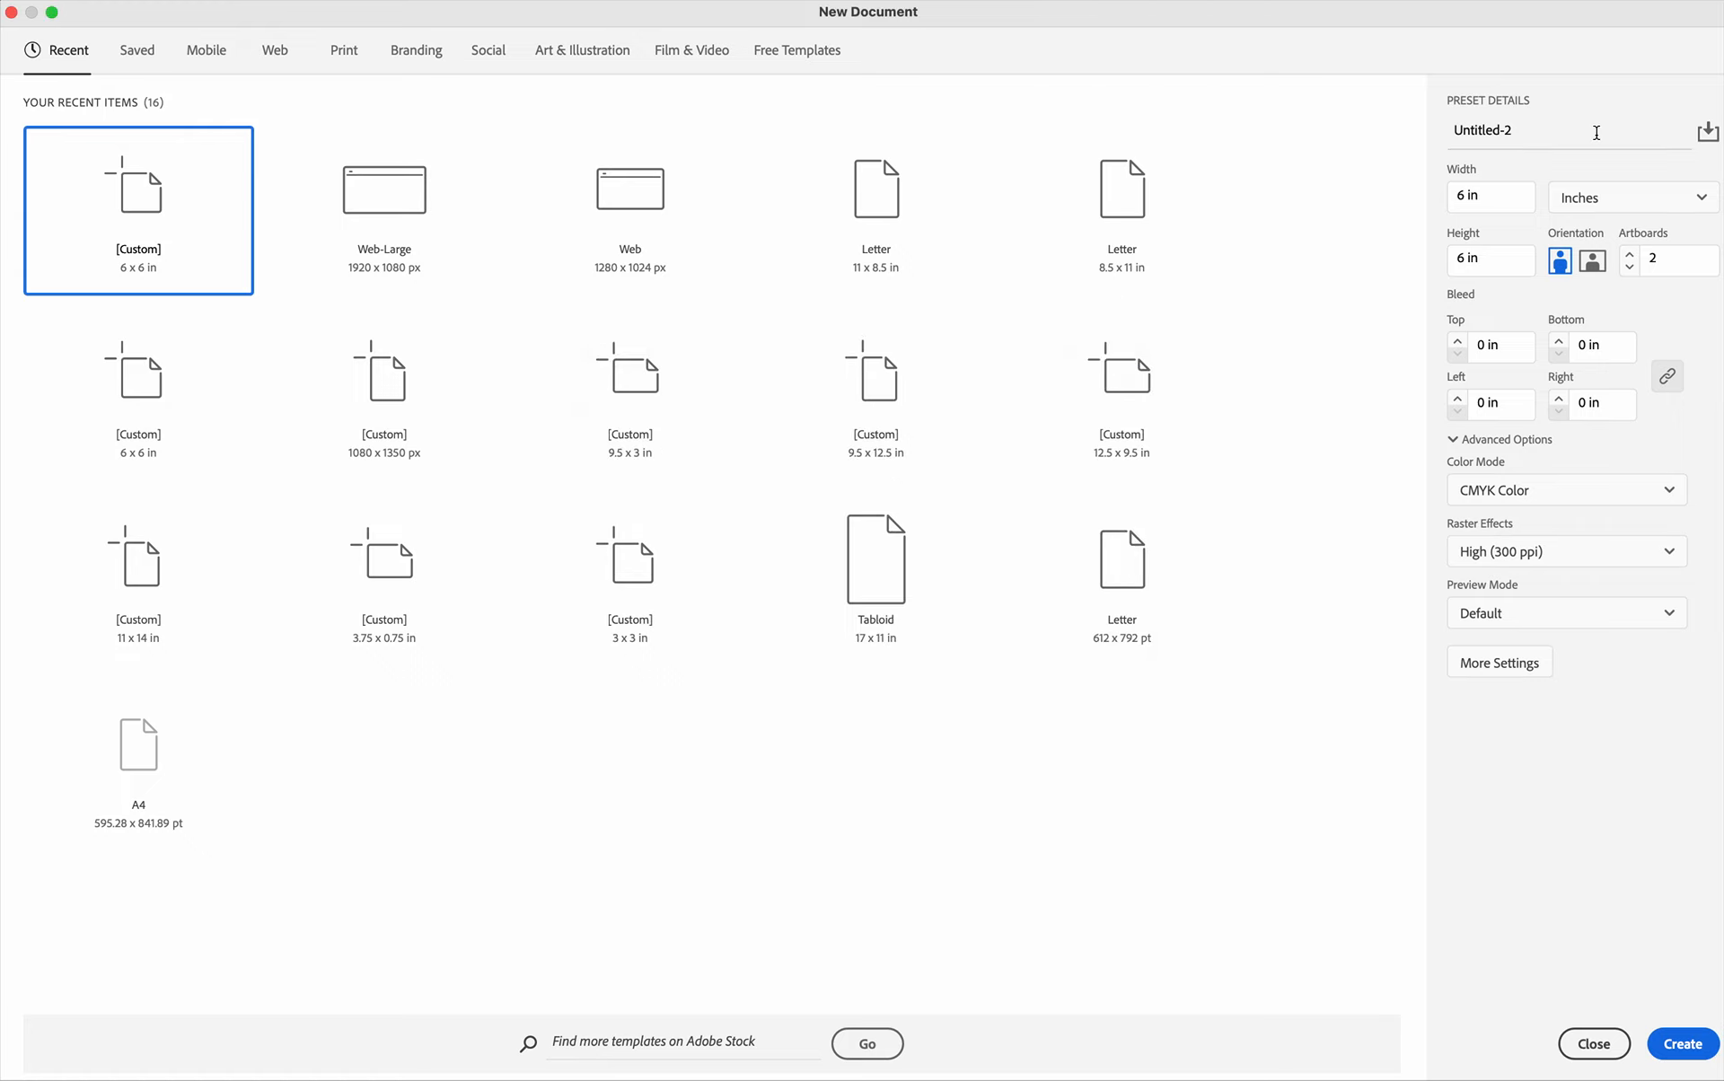
Name the document with 106, the surname and Ex.2-V1 separated by underscores, create it, and dismiss the Discover window.
left_click(1567, 138)
type("Ex")
type("106_Bowman_Ex.2-")
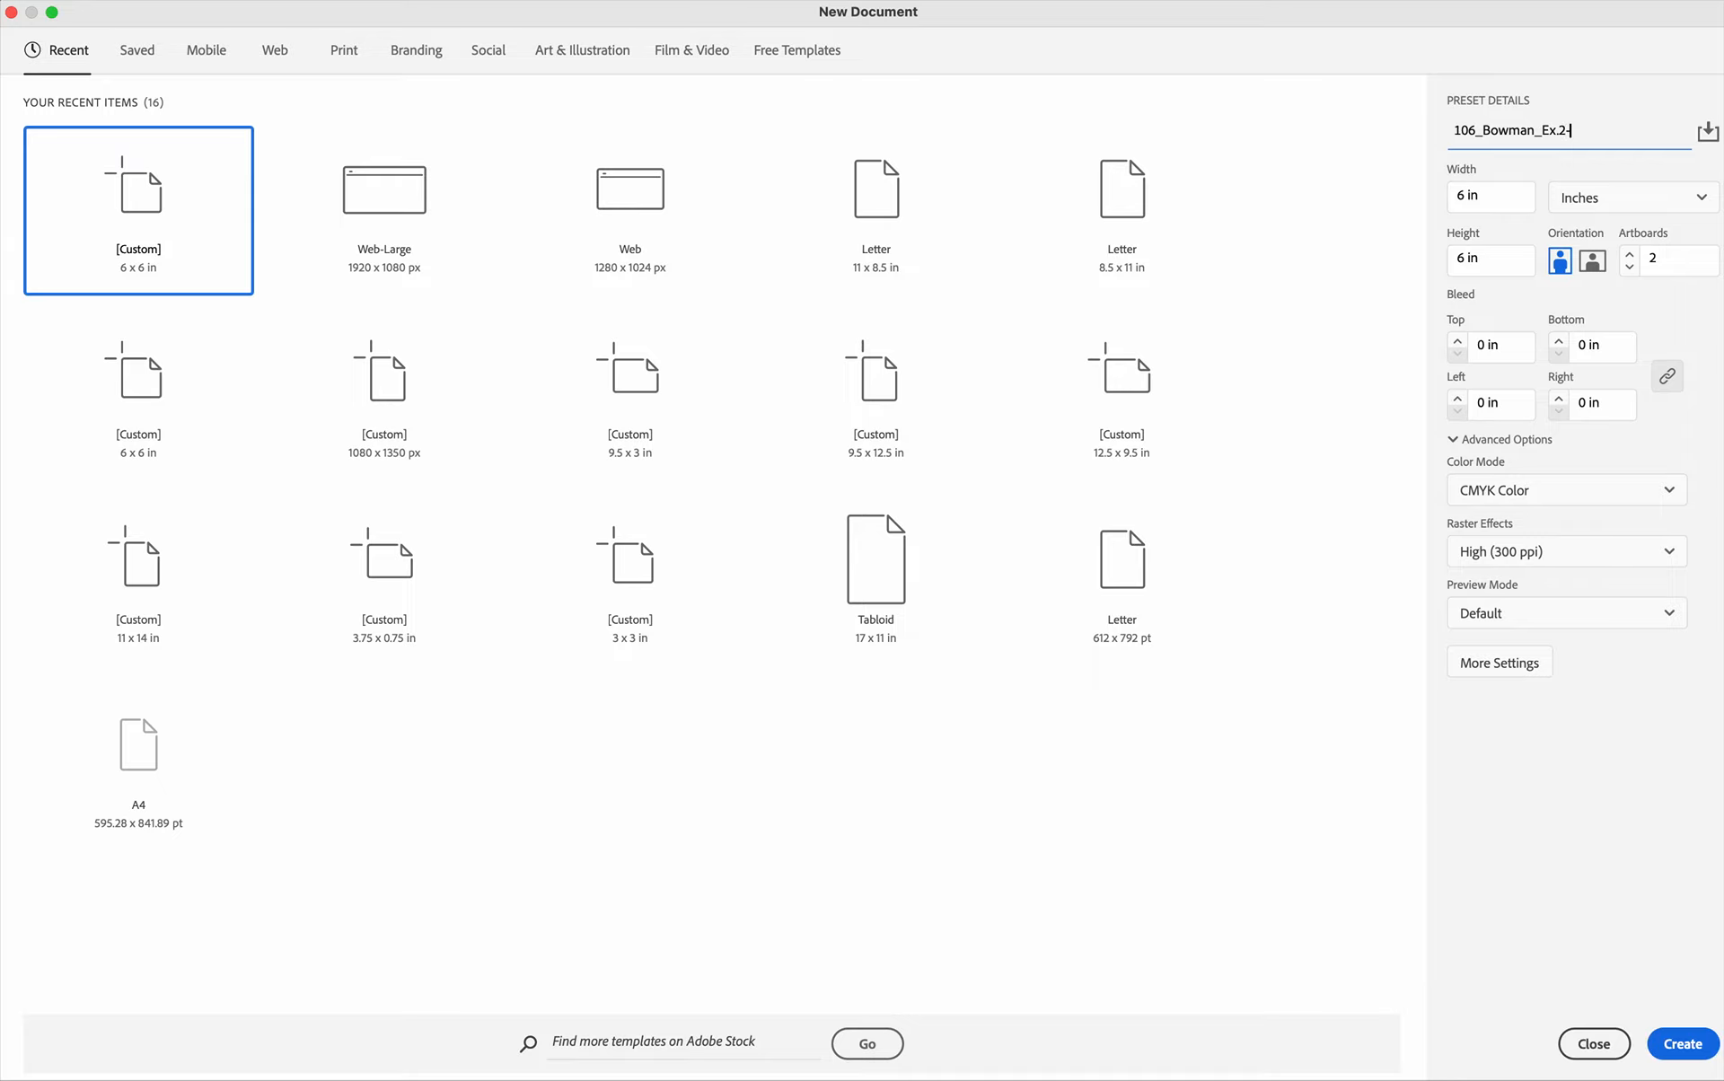
type("V1")
left_click(1675, 1044)
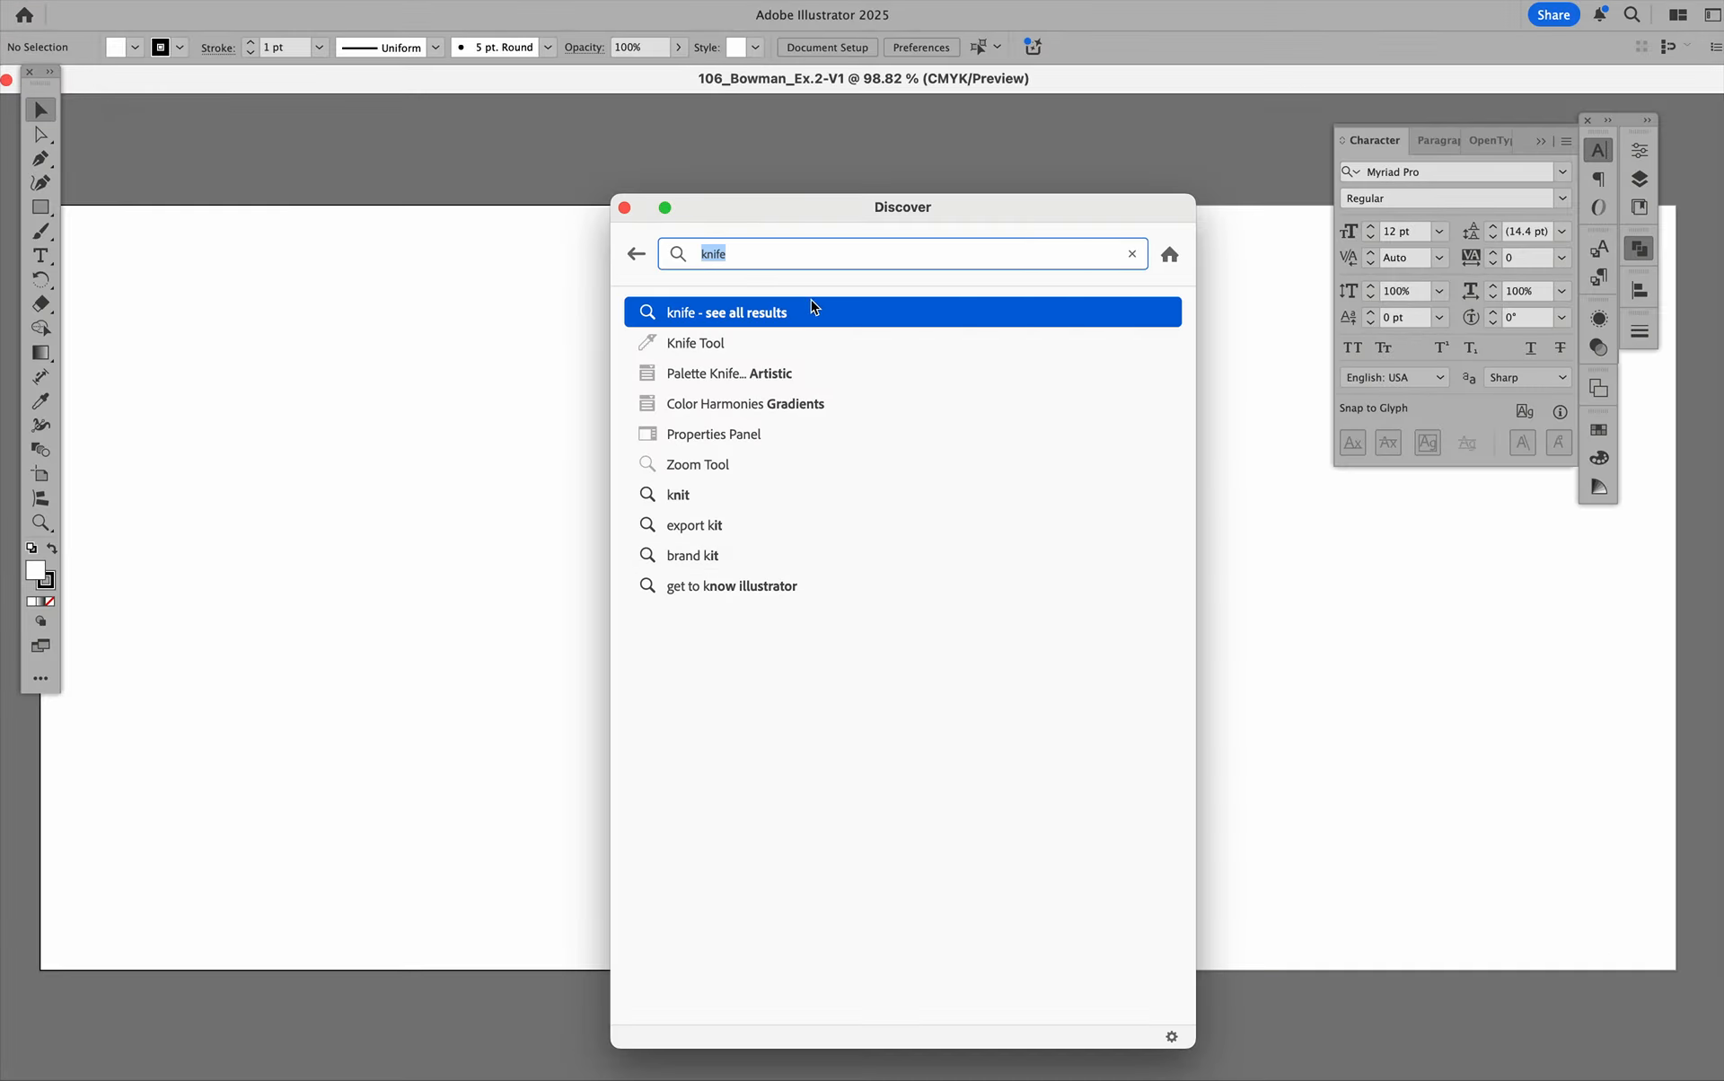
left_click(625, 209)
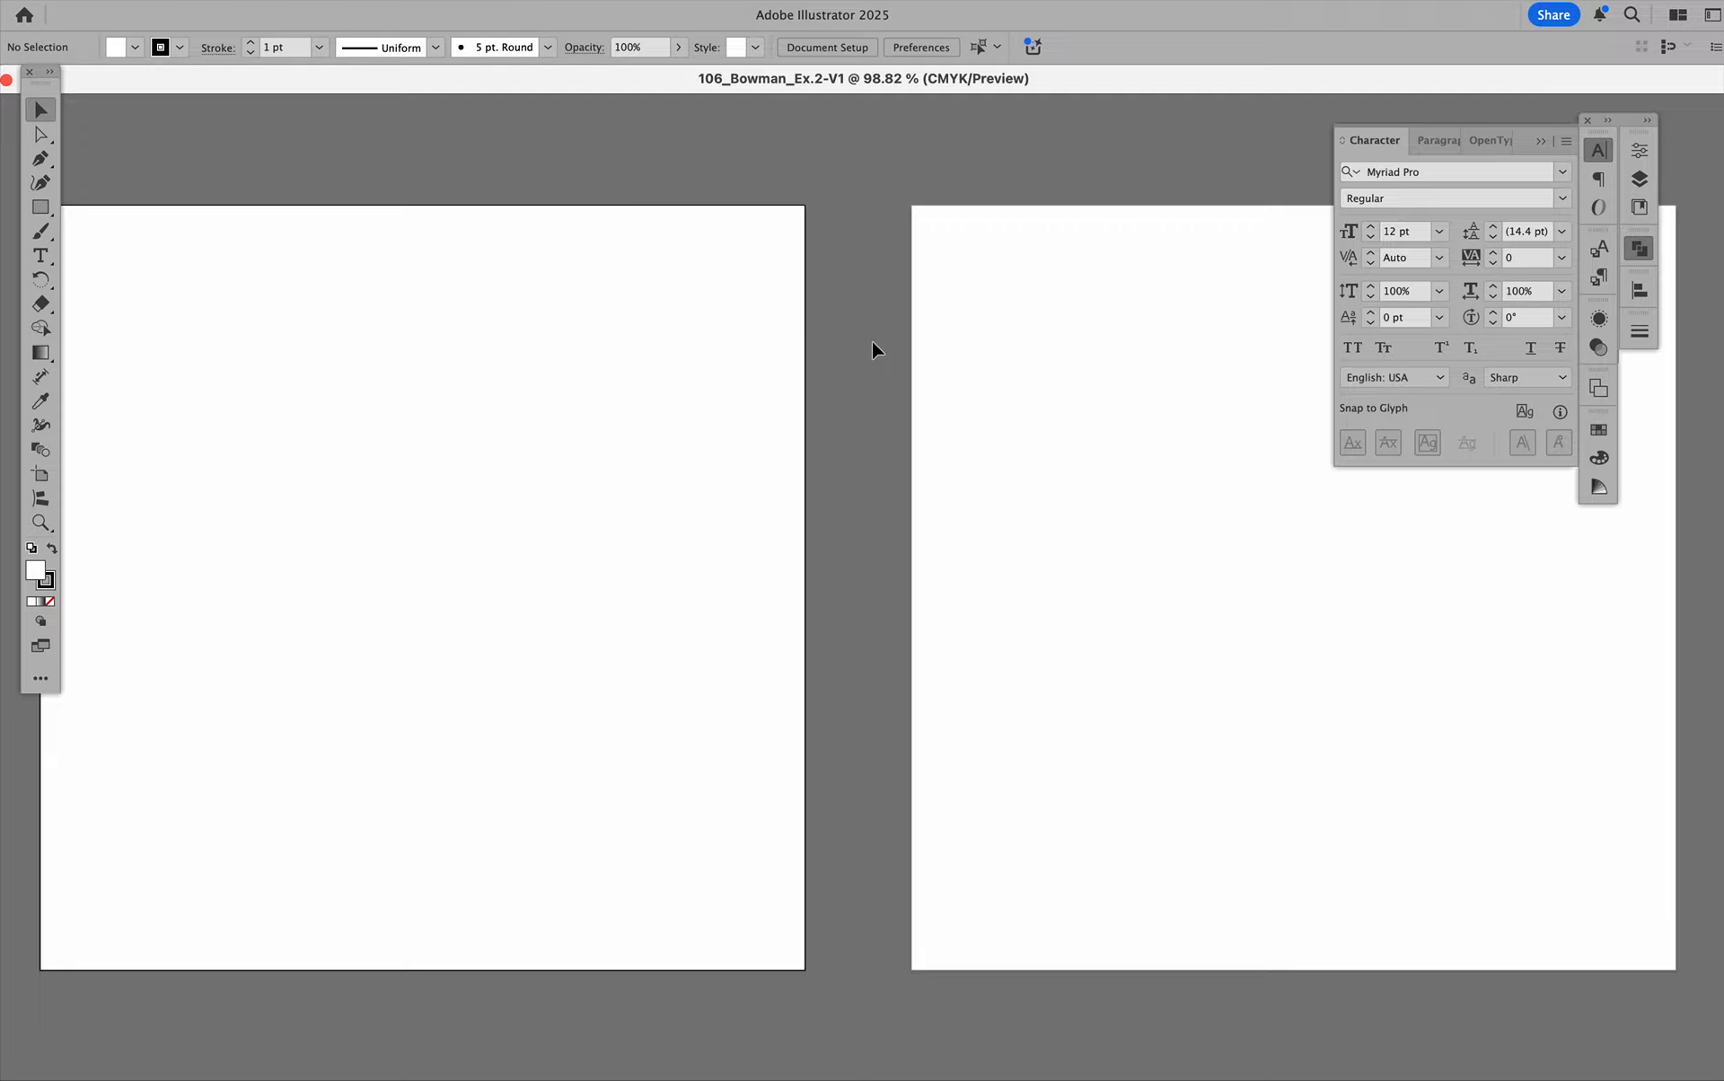
Show the rulers and move the document window clear of the tools so the vertical ruler is uncovered.
scroll(875, 350, "down", 2)
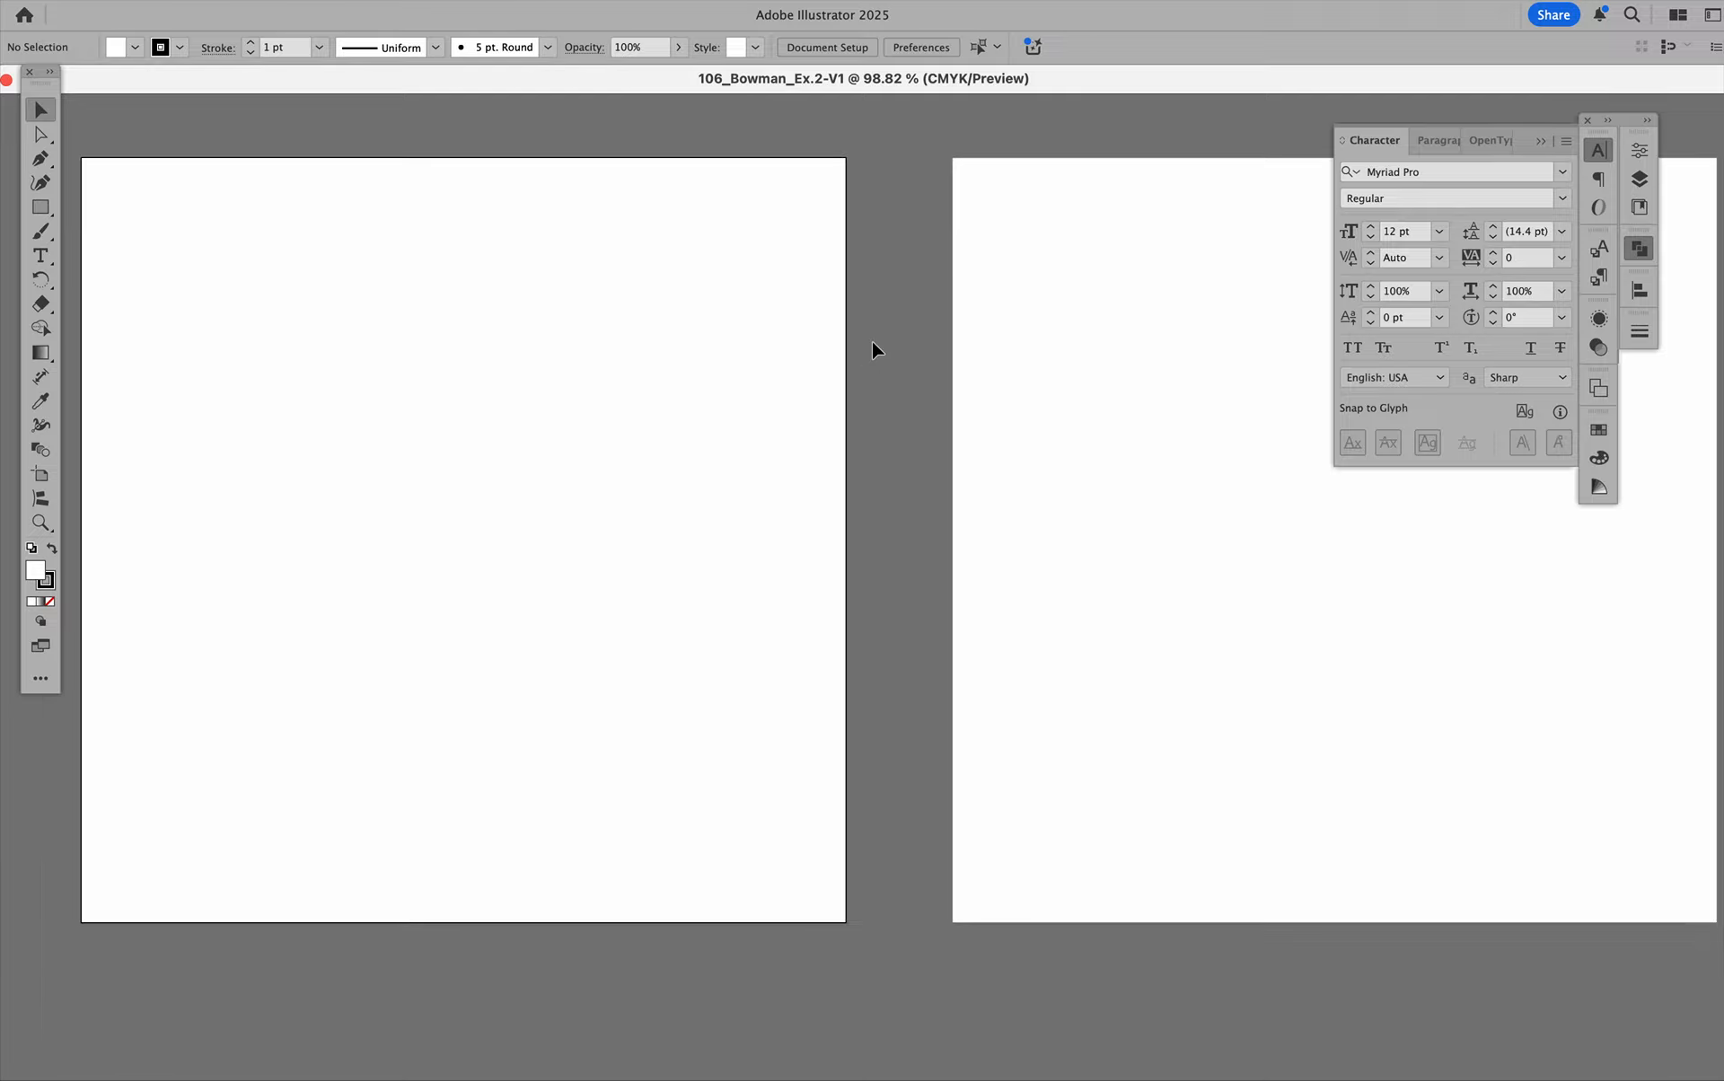
scroll(875, 350, "left", 3)
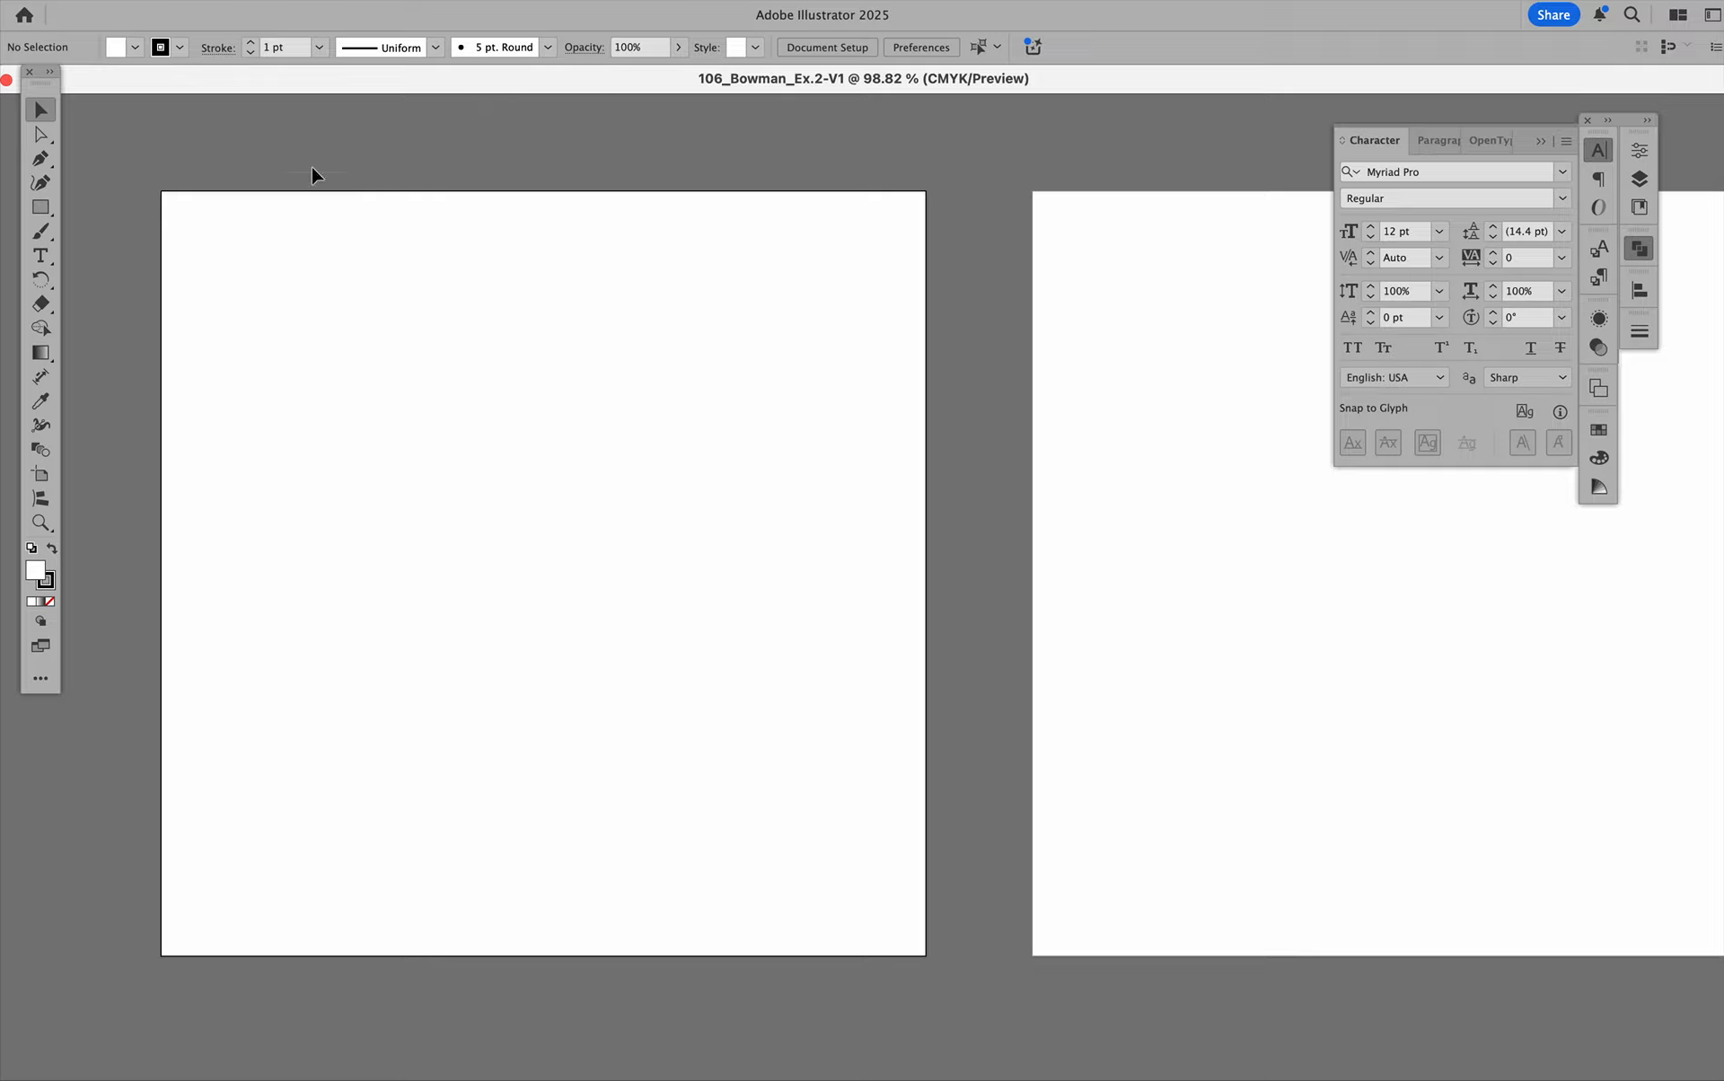
left_click_drag(280, 79, 300, 81)
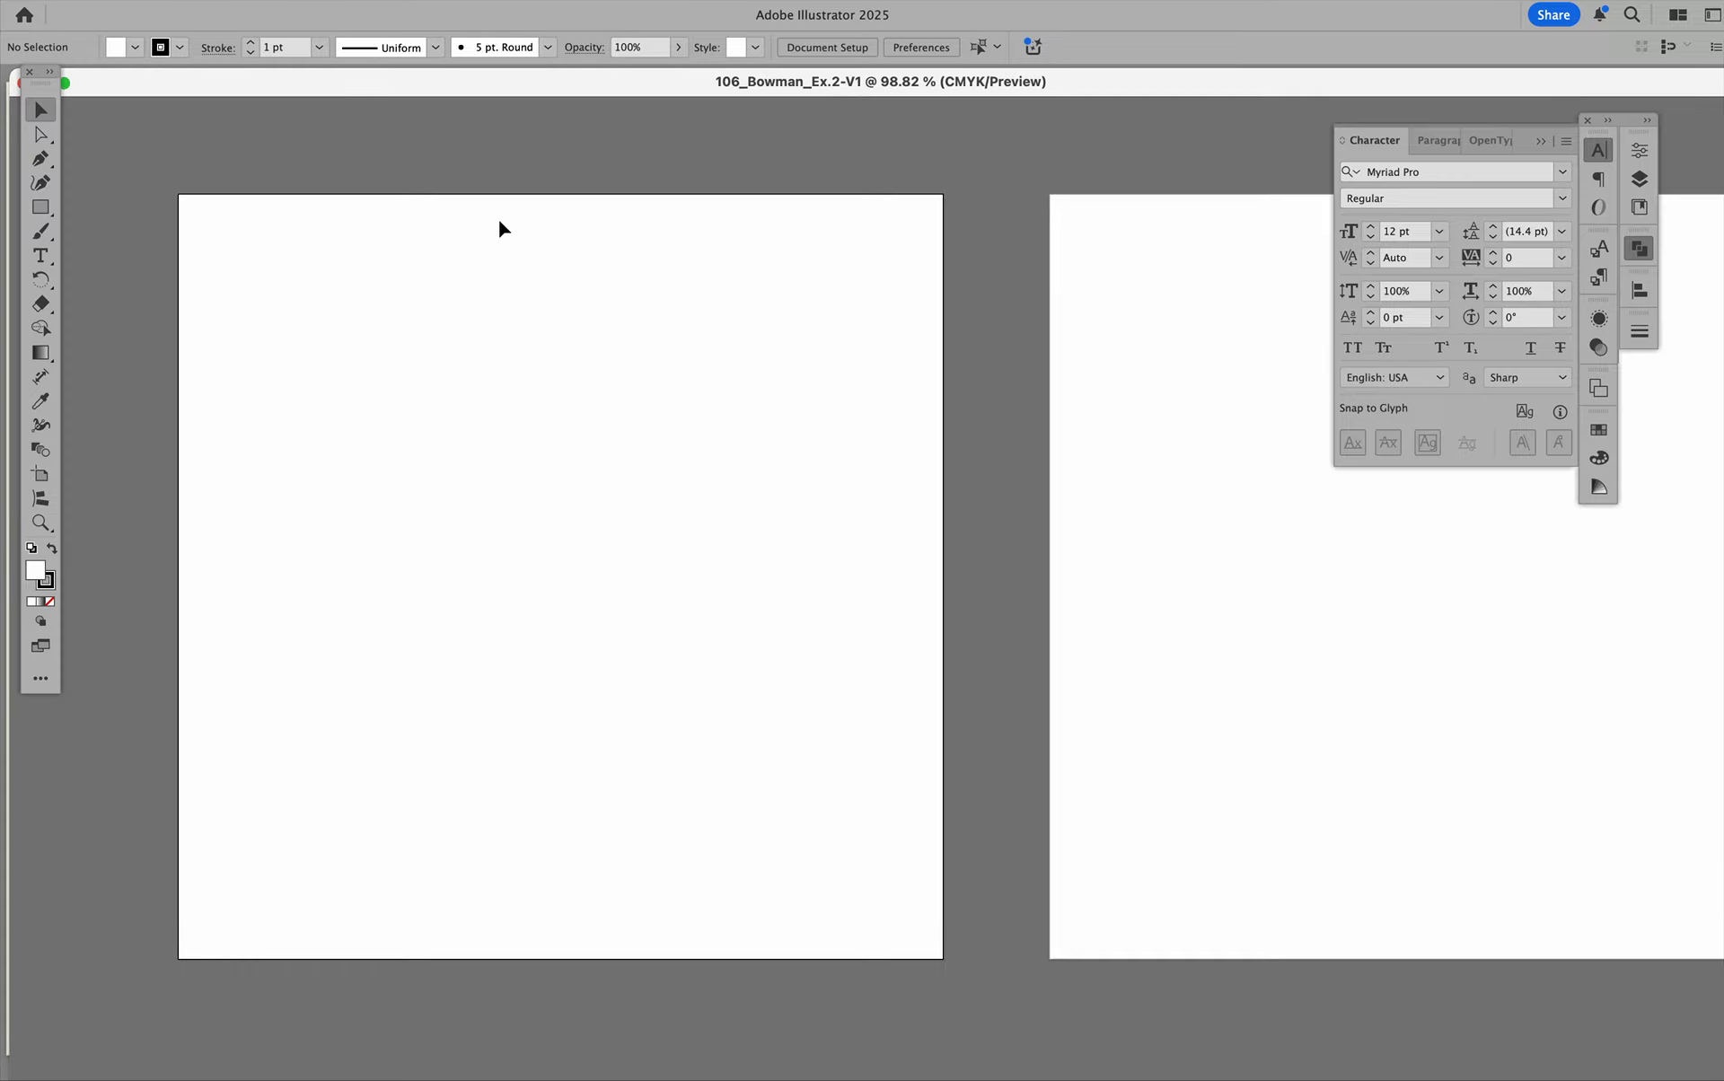
left_click(440, 1)
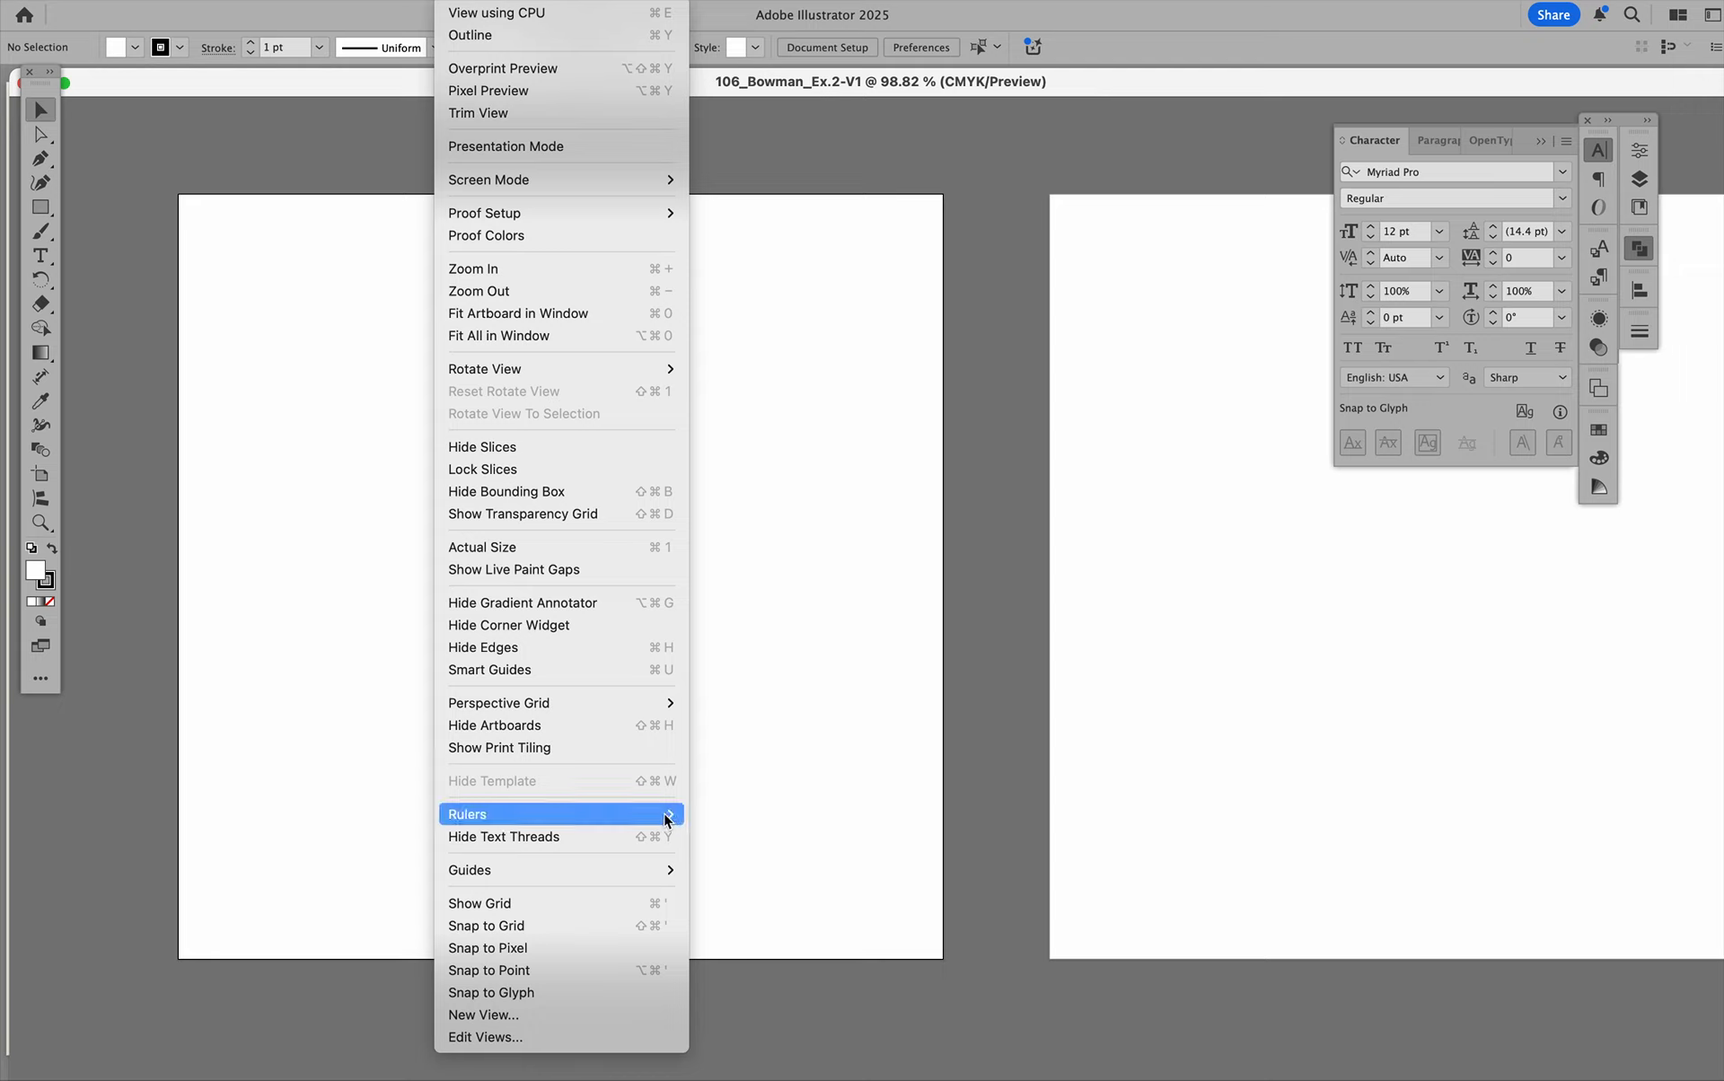
mouse_move(665, 815)
left_click(735, 814)
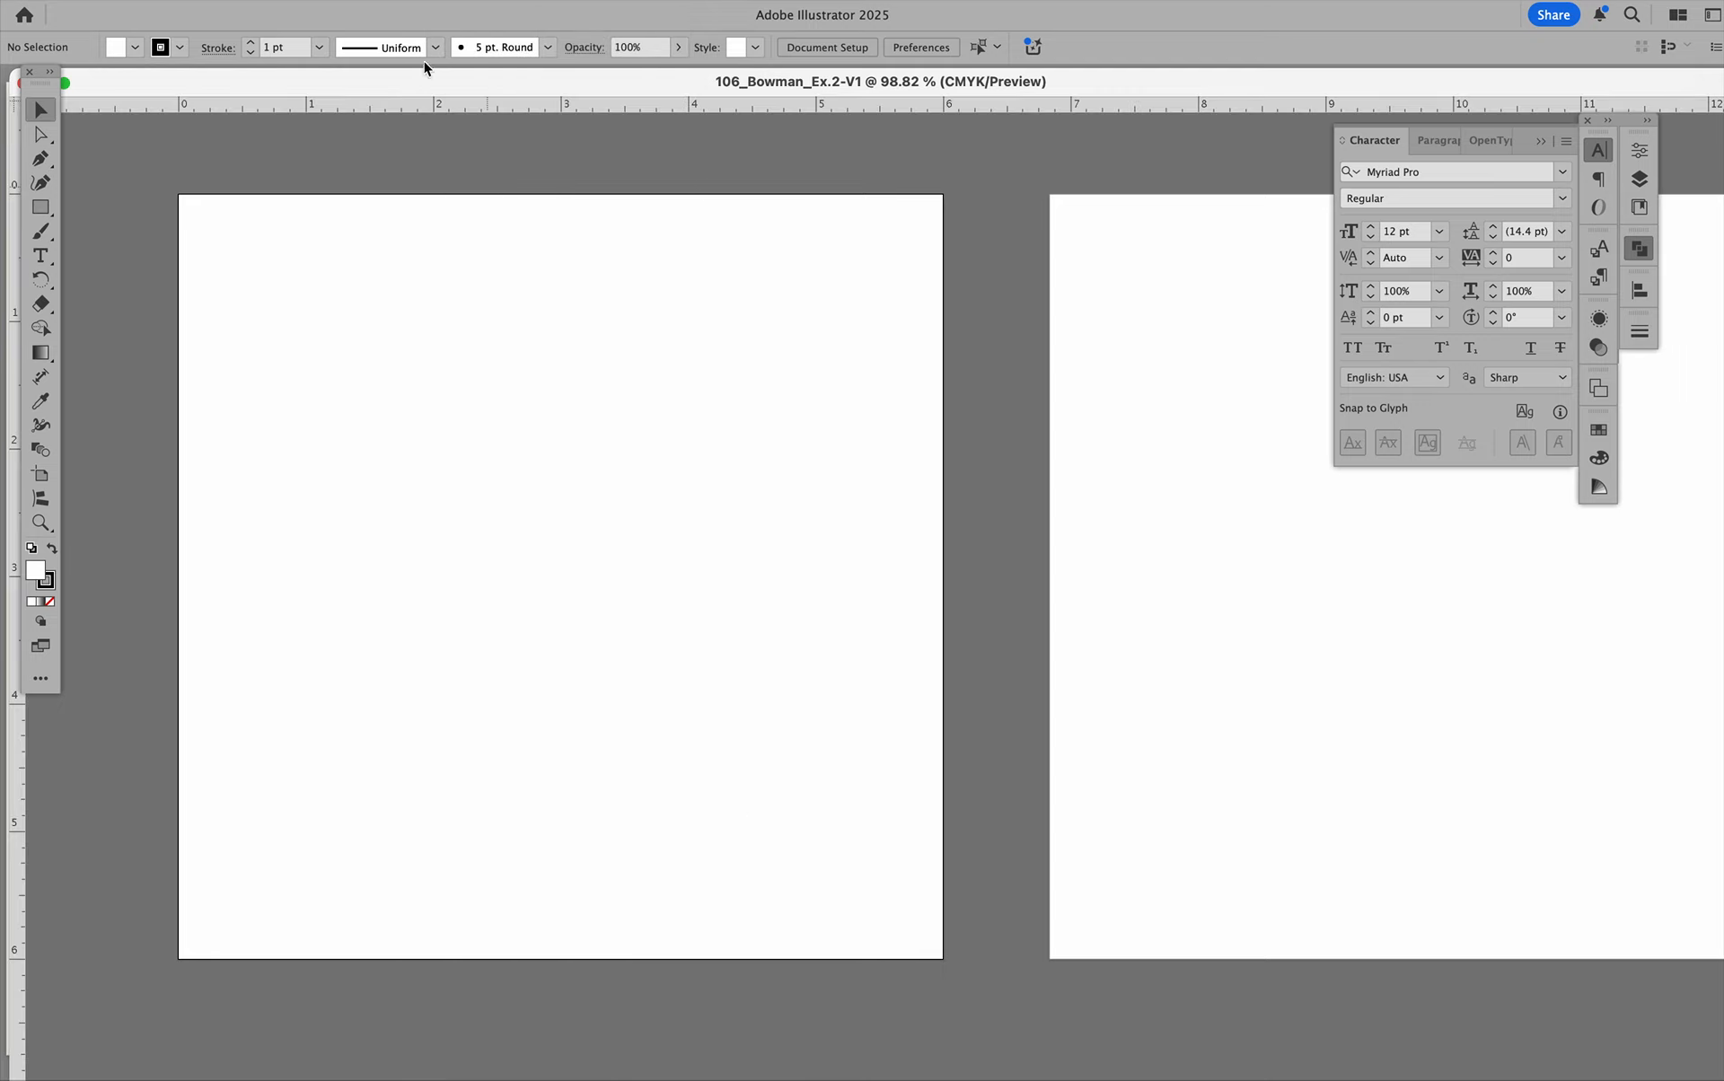
left_click_drag(380, 83, 436, 83)
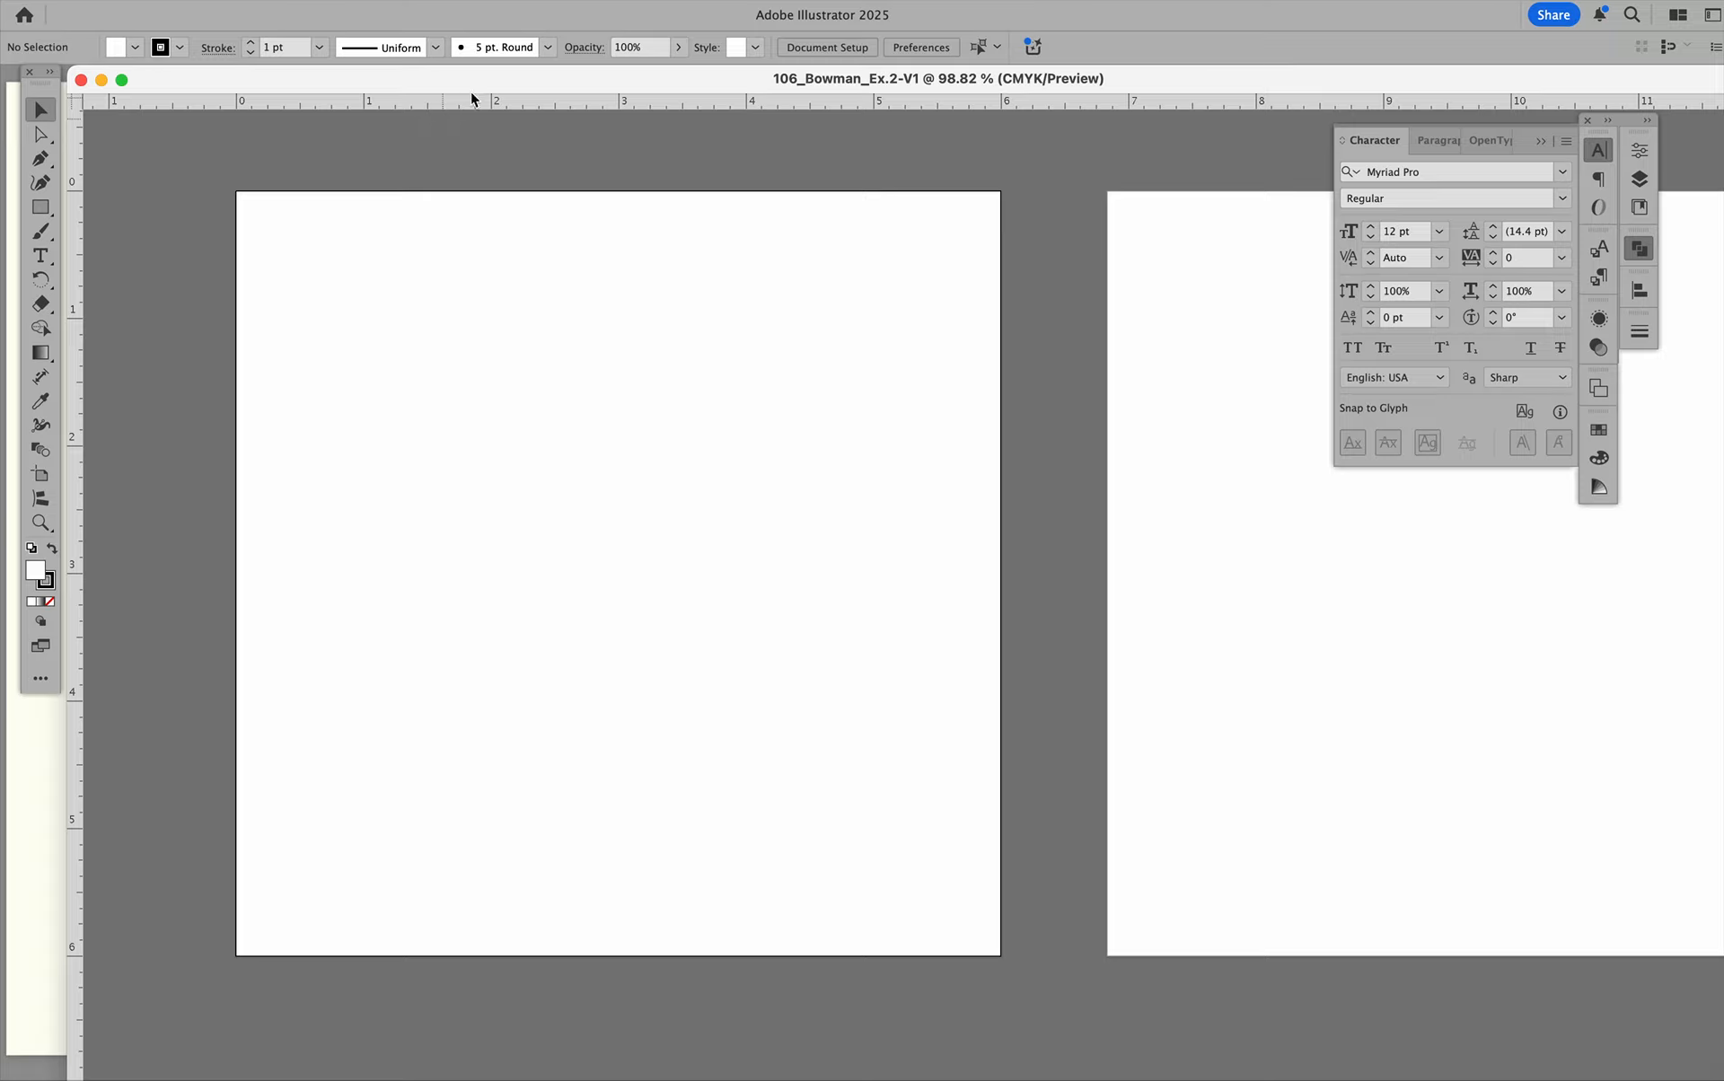
Place a vertical and a horizontal guide at about 1.4 in on the first artboard, and hide the guides.
left_click_drag(72, 340, 418, 358)
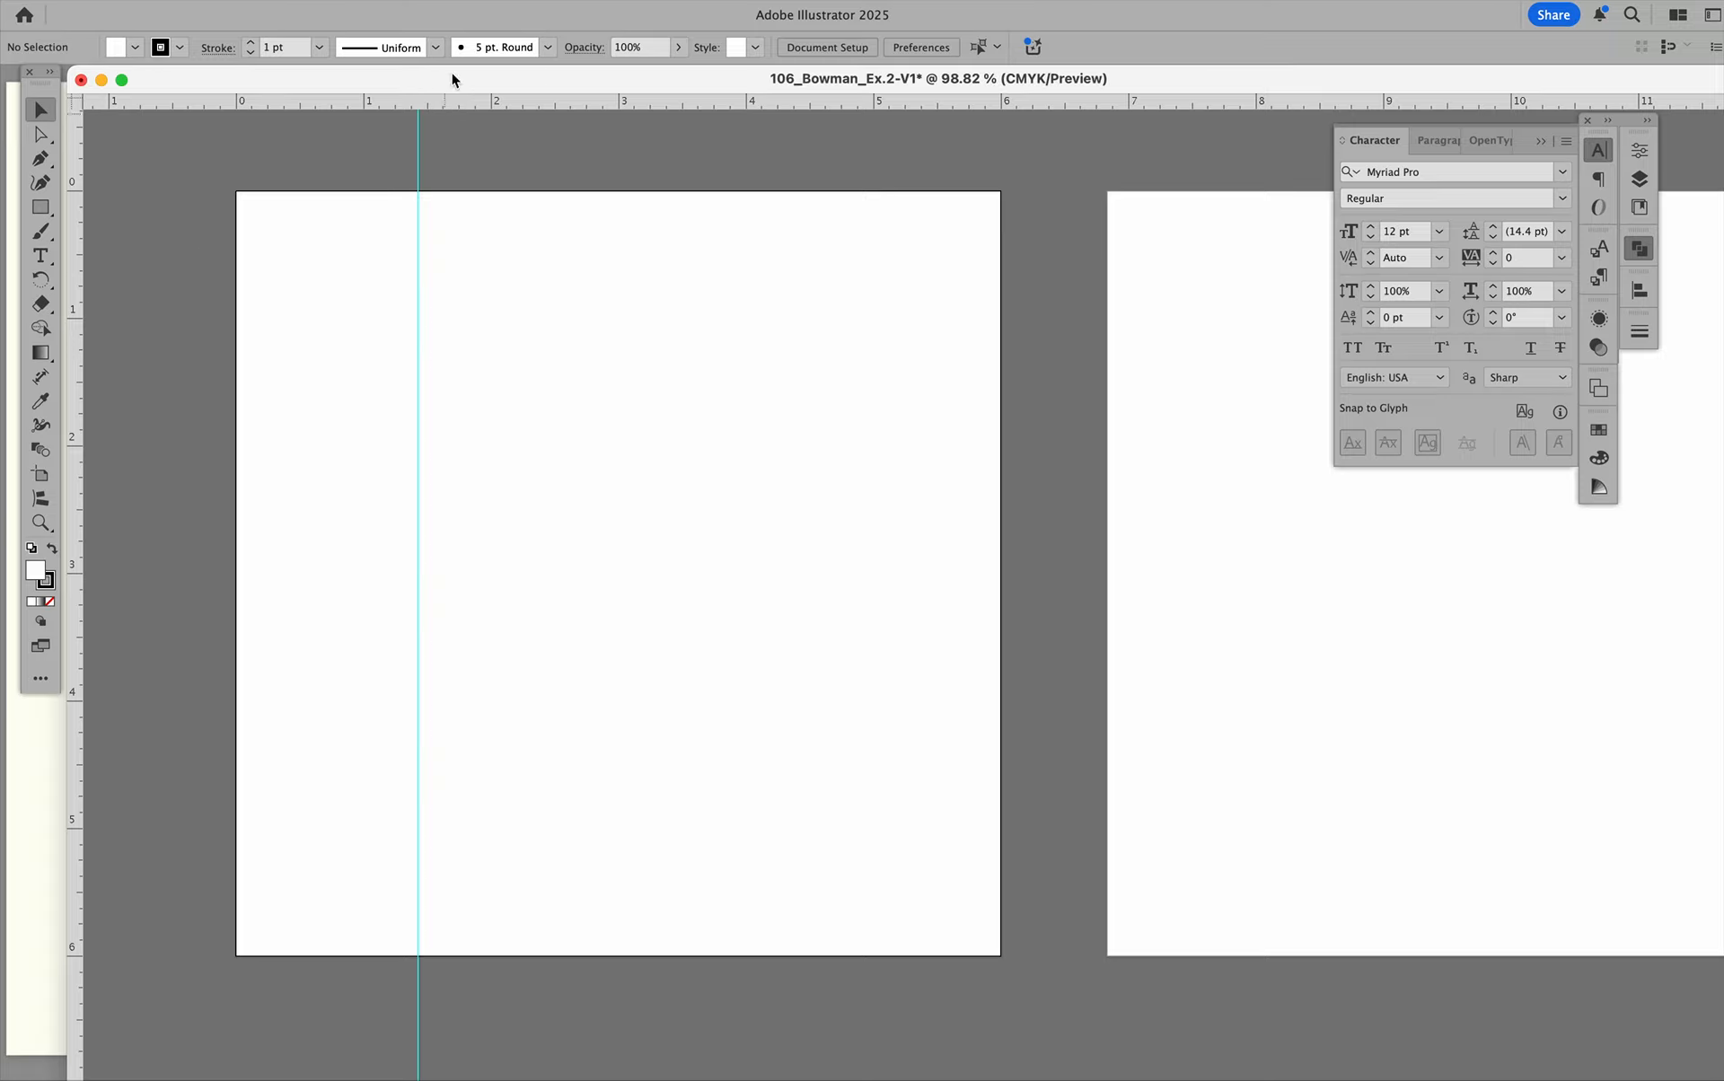
left_click_drag(450, 104, 432, 371)
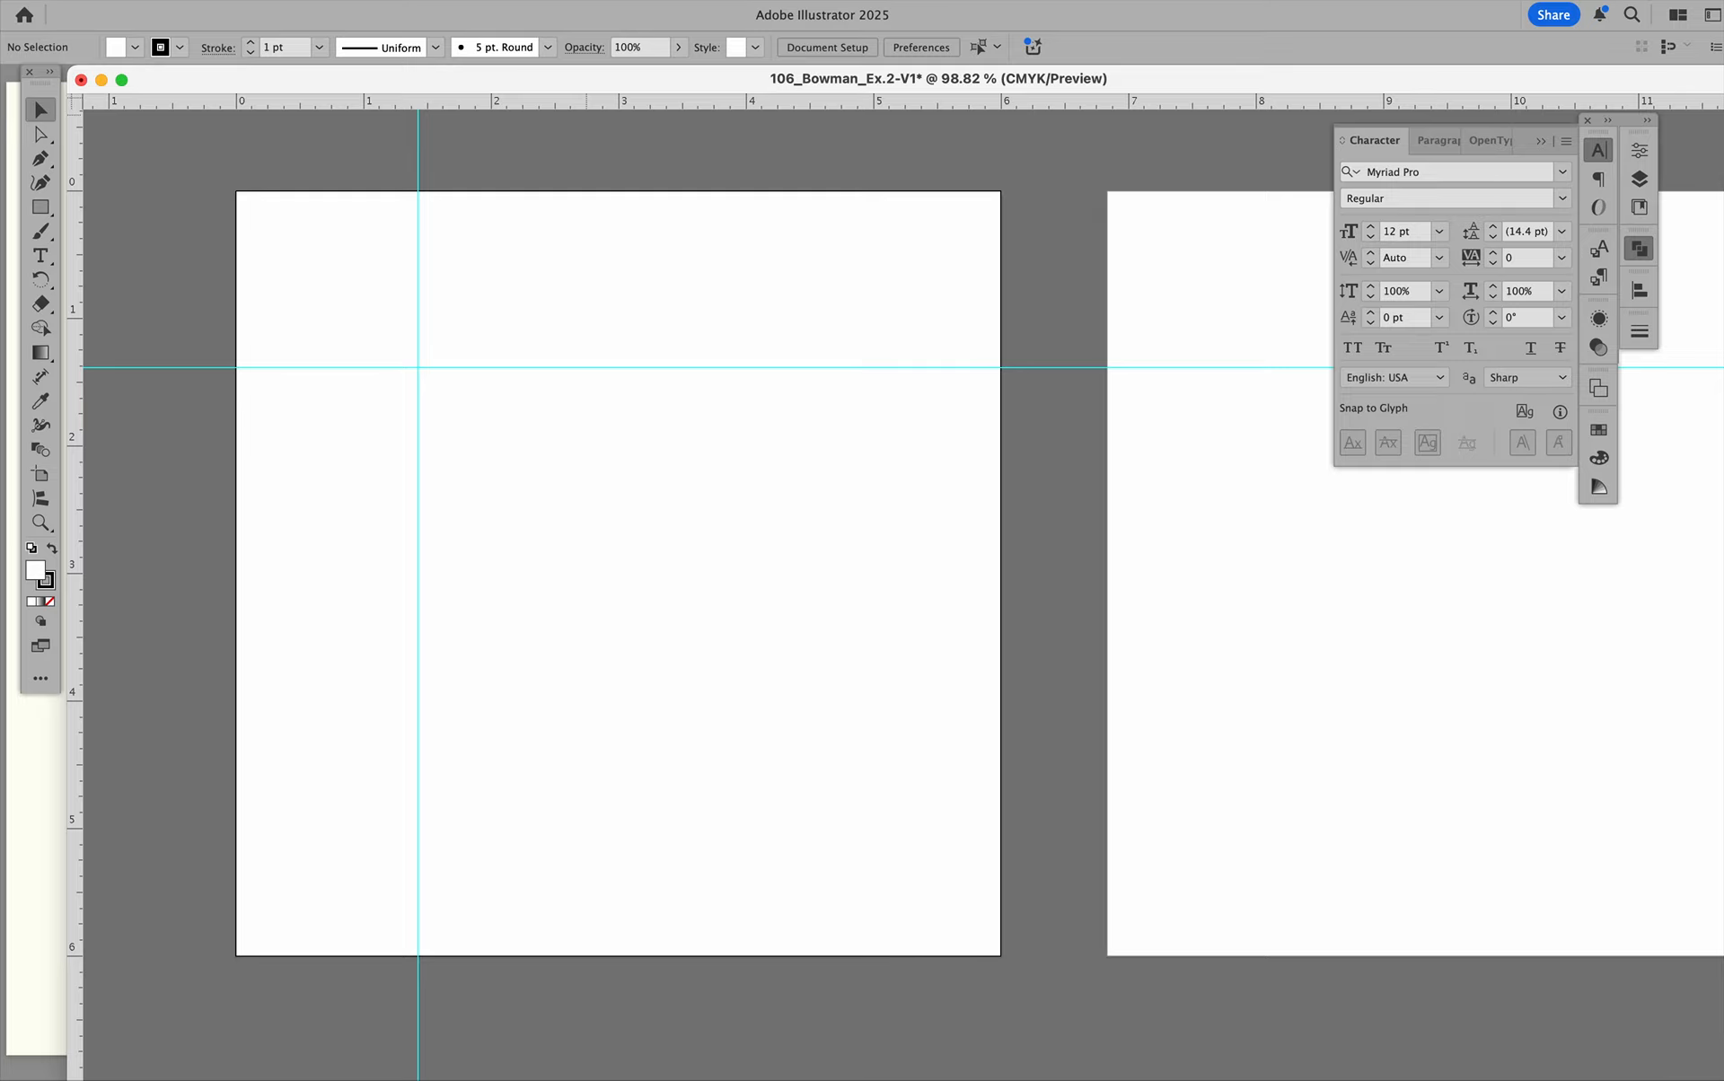
left_click(455, 1)
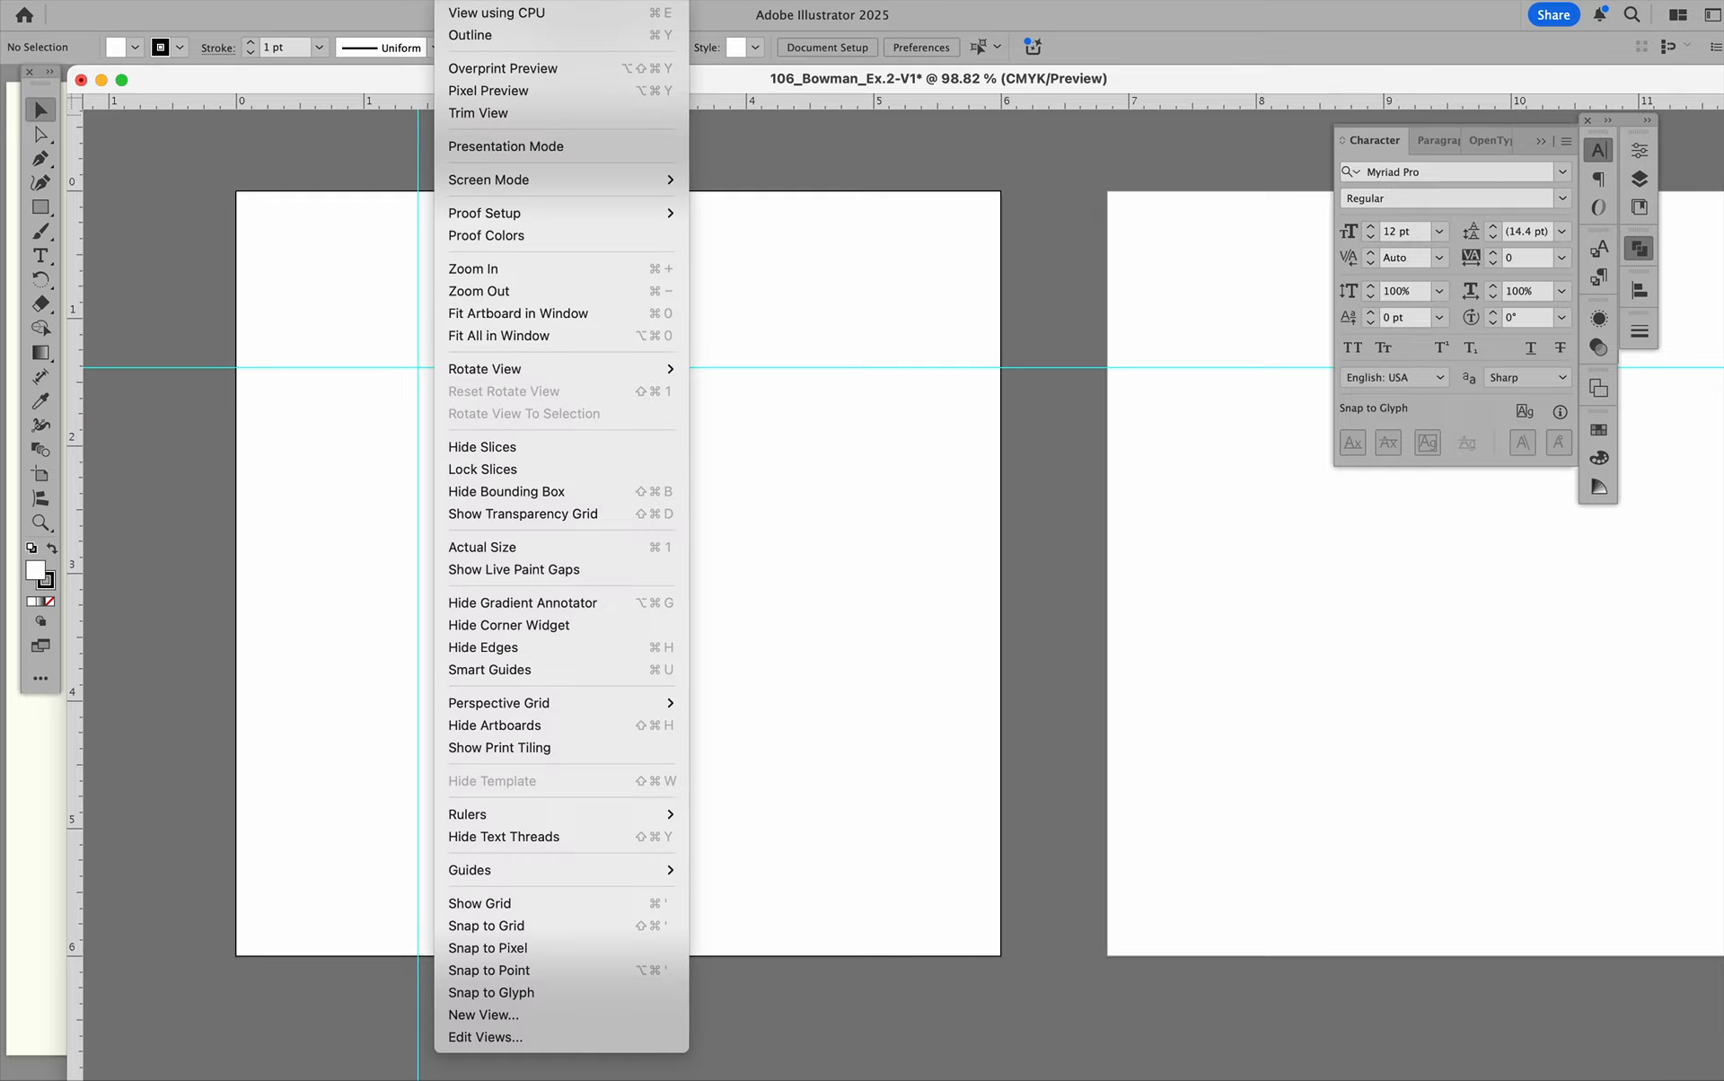
mouse_move(523, 869)
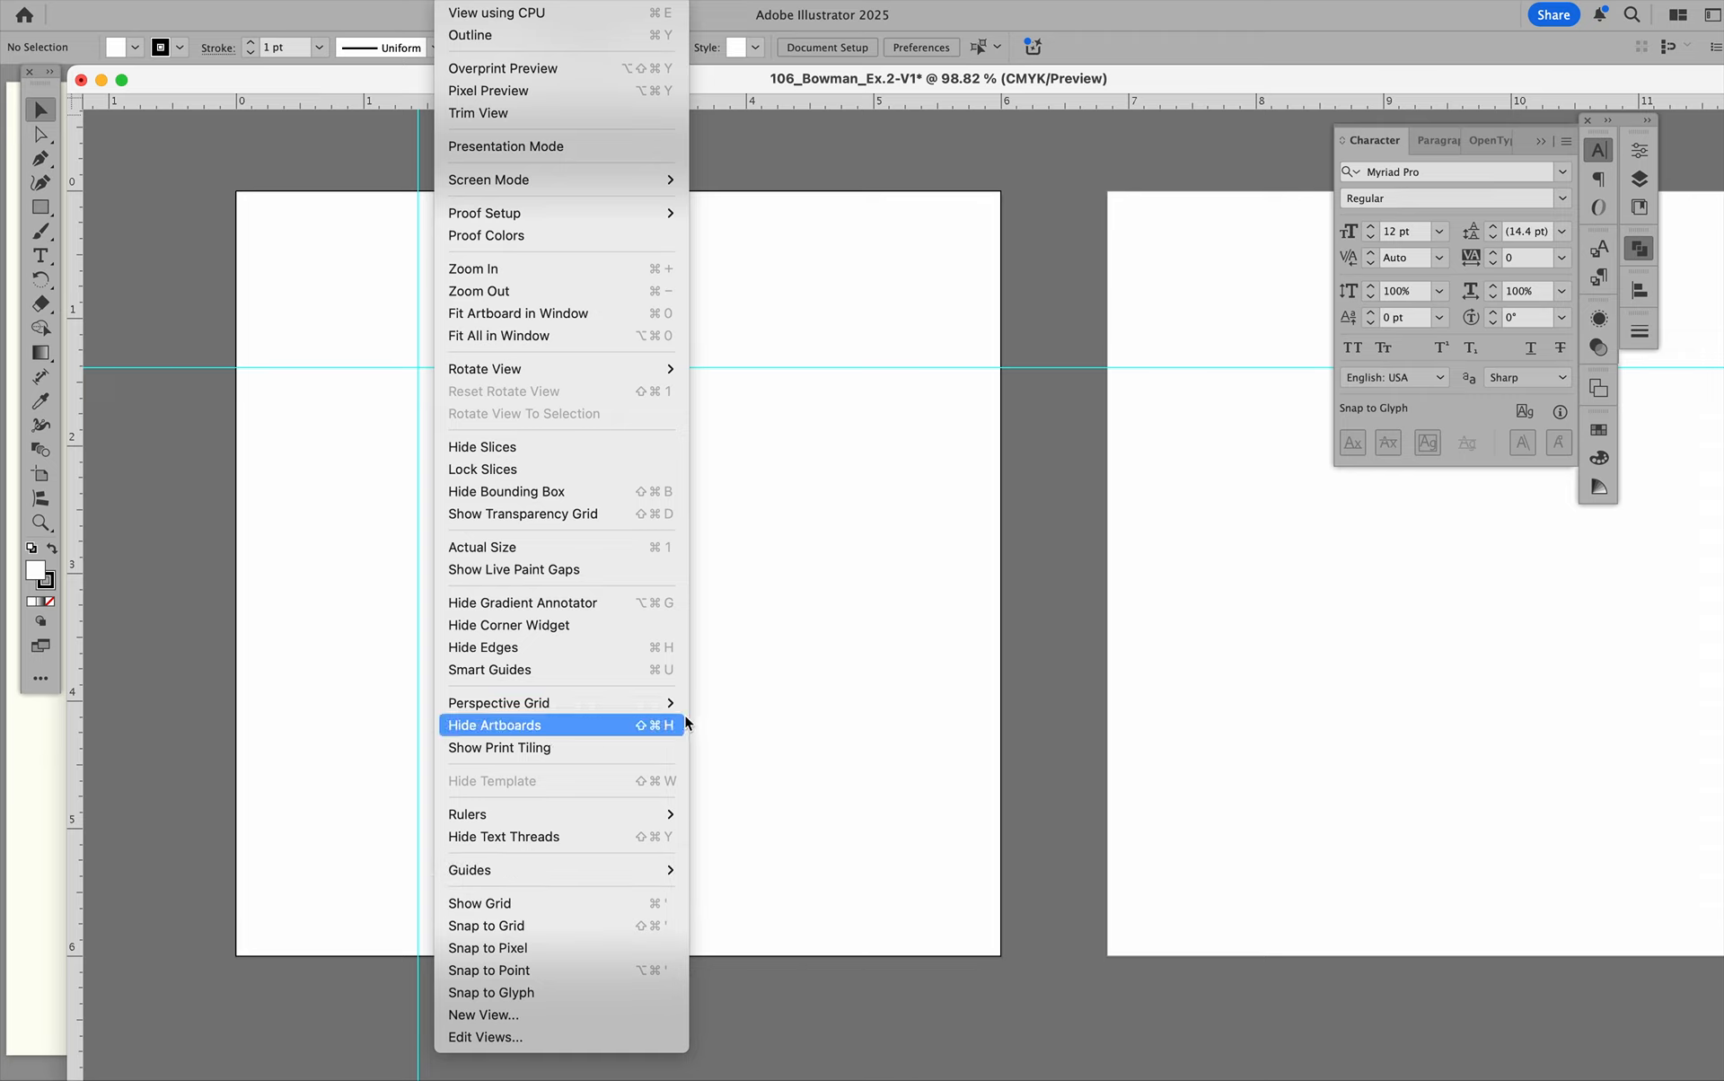
left_click(794, 663)
key("super+semicolon")
key("super+semicolon")
key("super+semicolon")
key("super+semicolon")
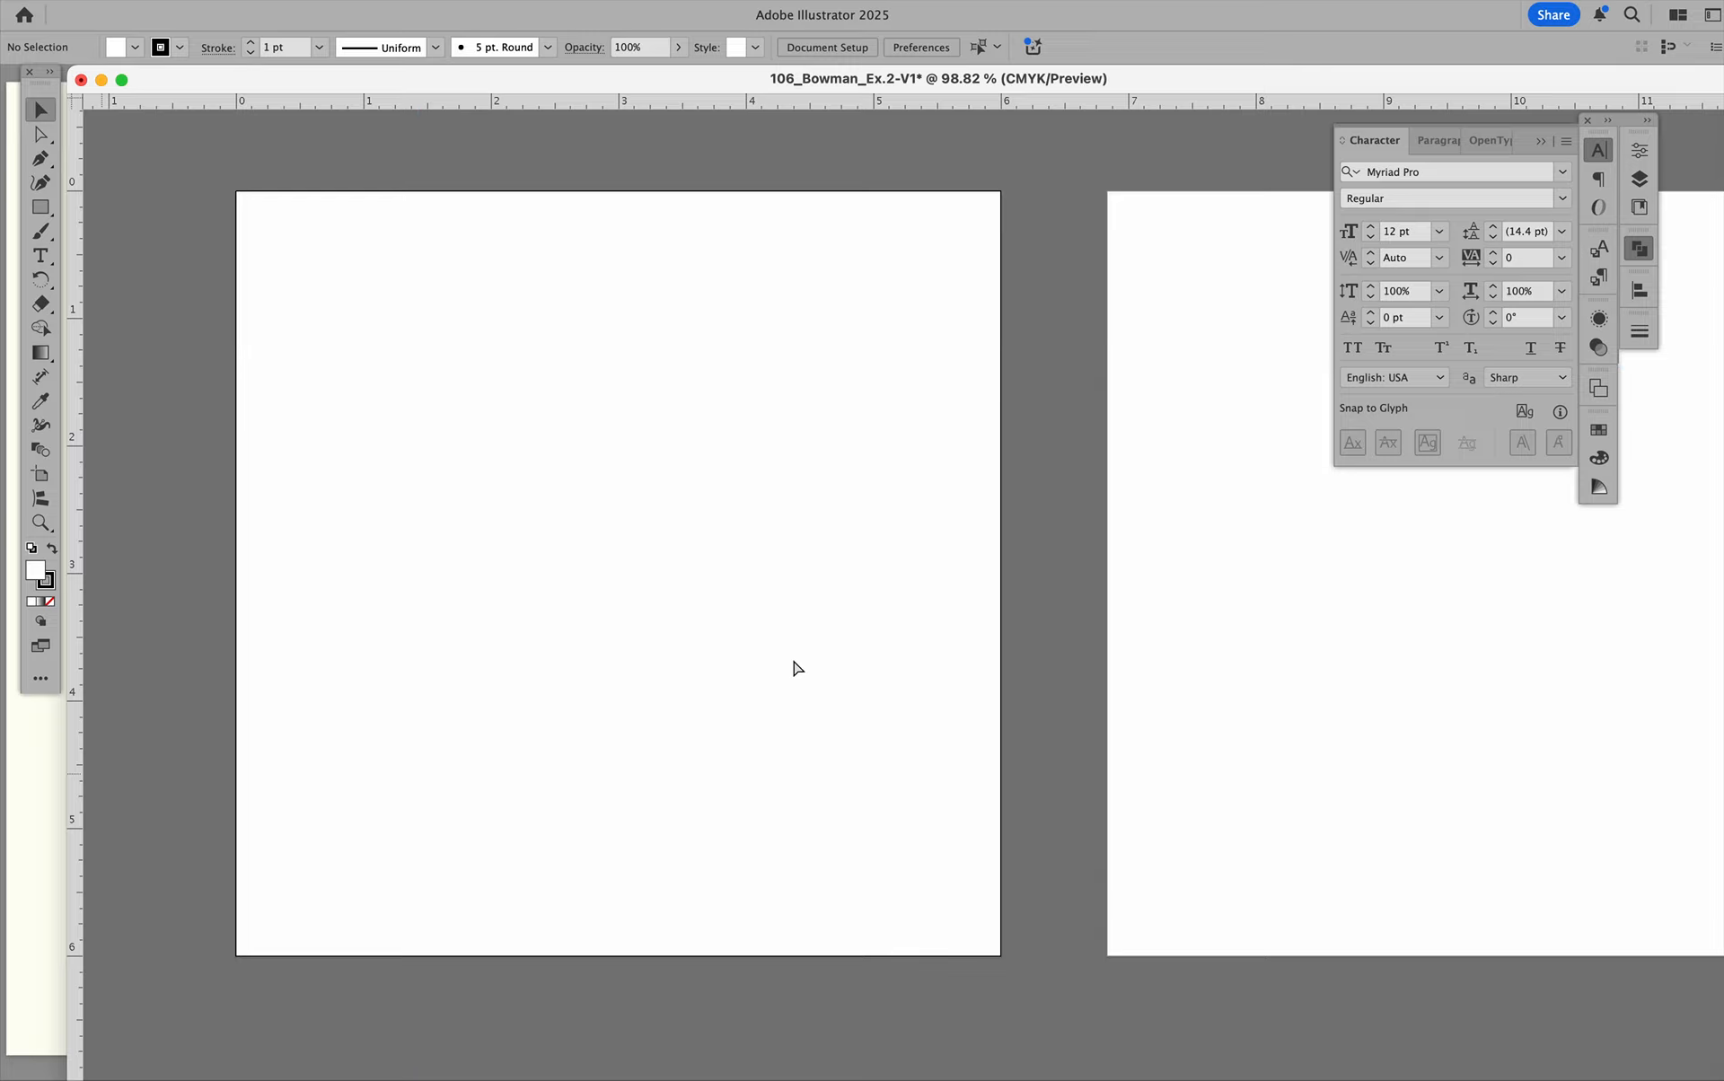
key("super+semicolon")
key("super+semicolon")
key("super+semicolon")
left_click(510, 1)
scroll(616, 539, "down", 5)
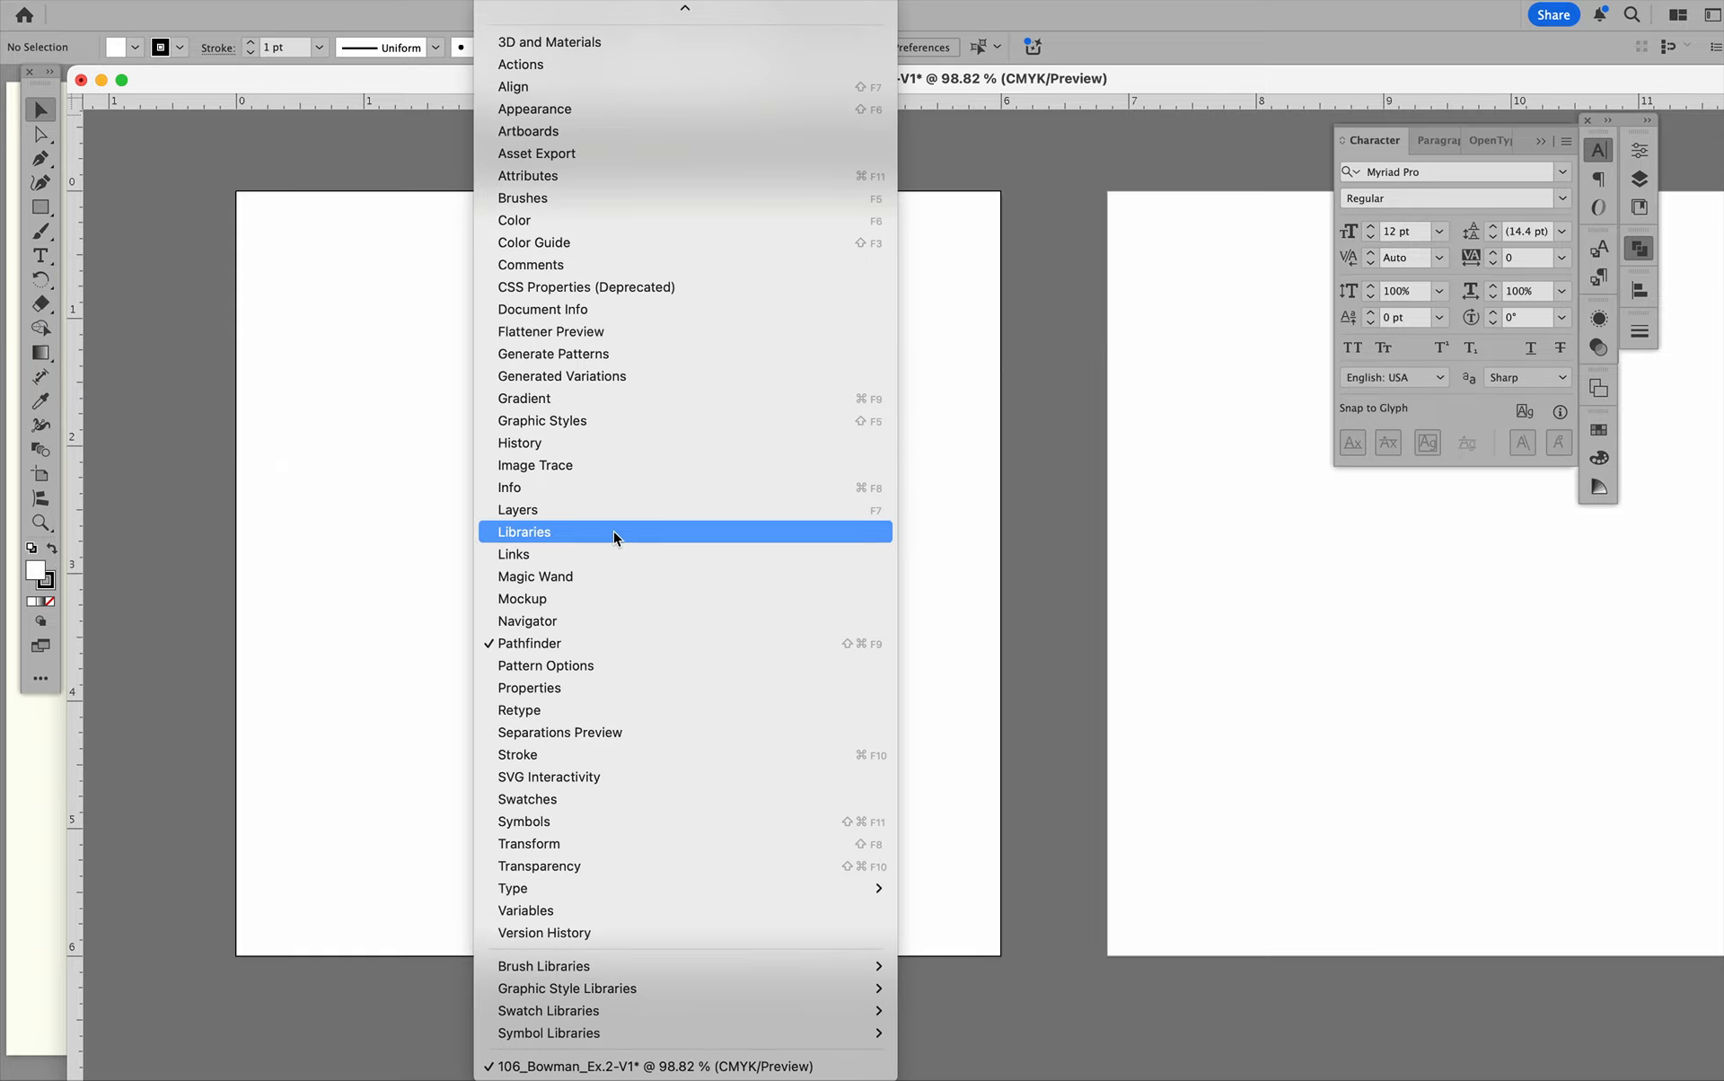
mouse_move(618, 891)
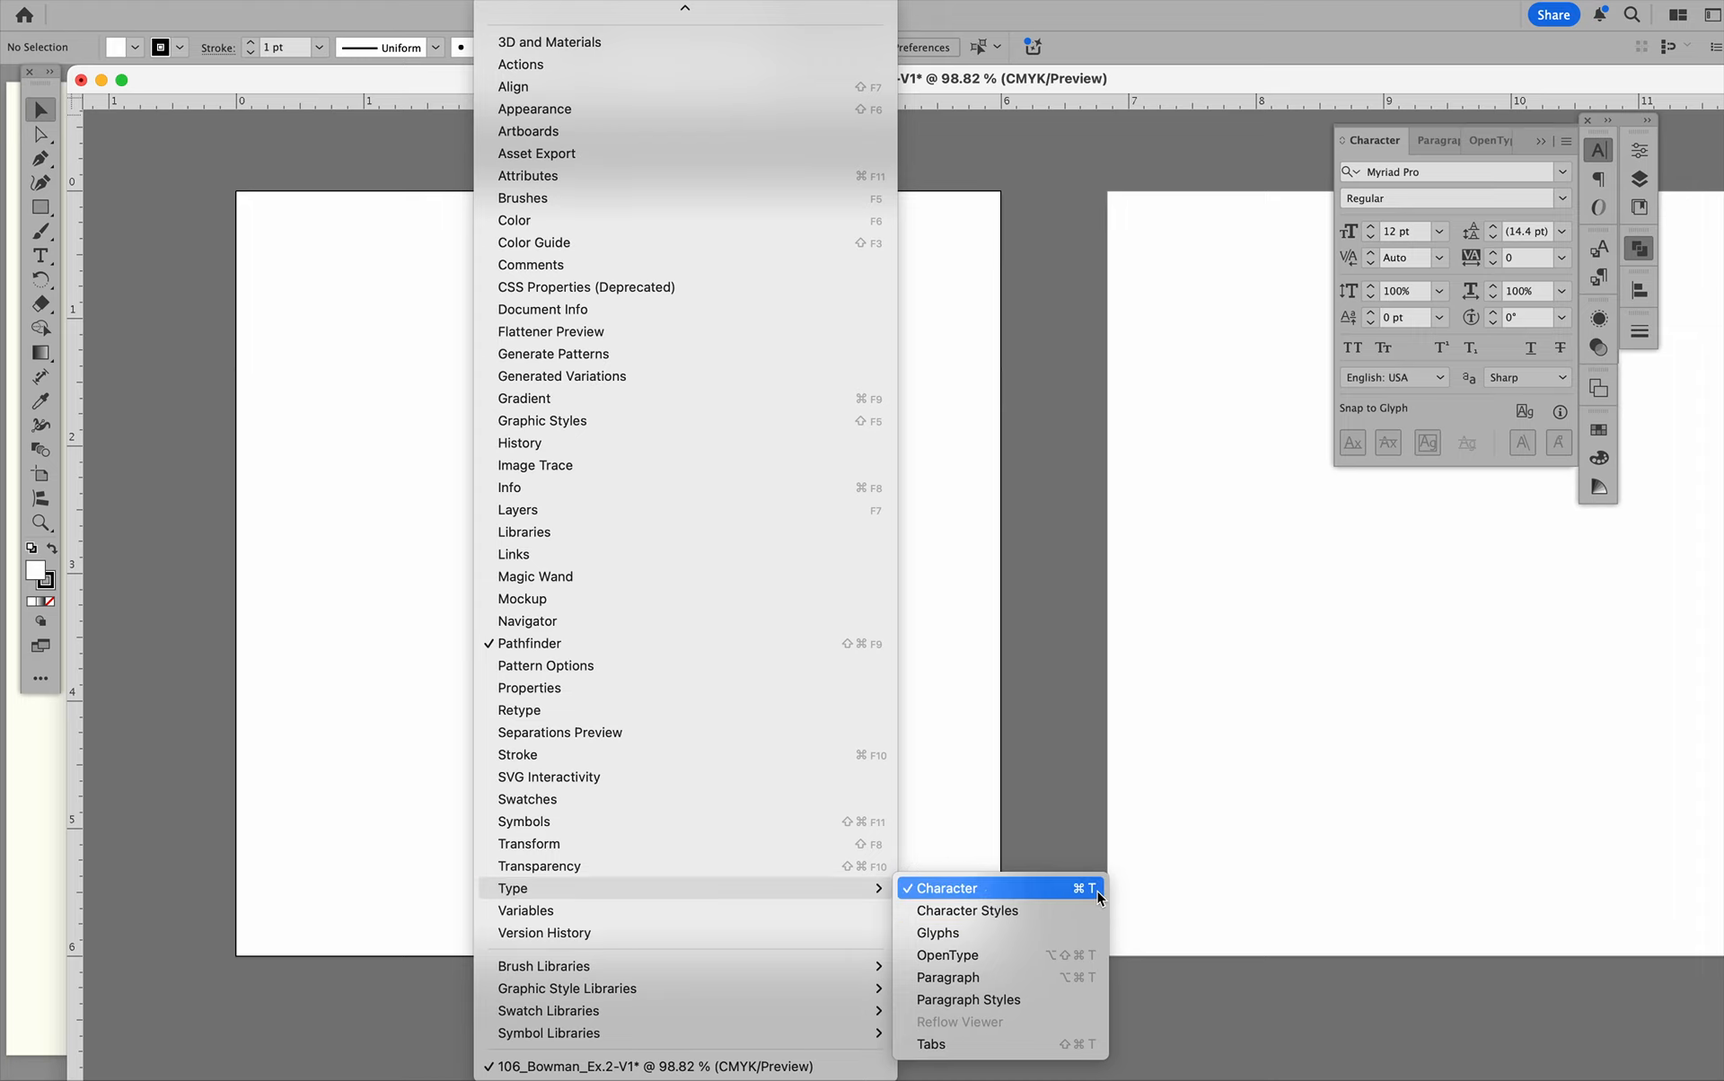
left_click(925, 604)
Add the point text "plus minus" in the upper part of the first artboard with the Type tool.
key("t")
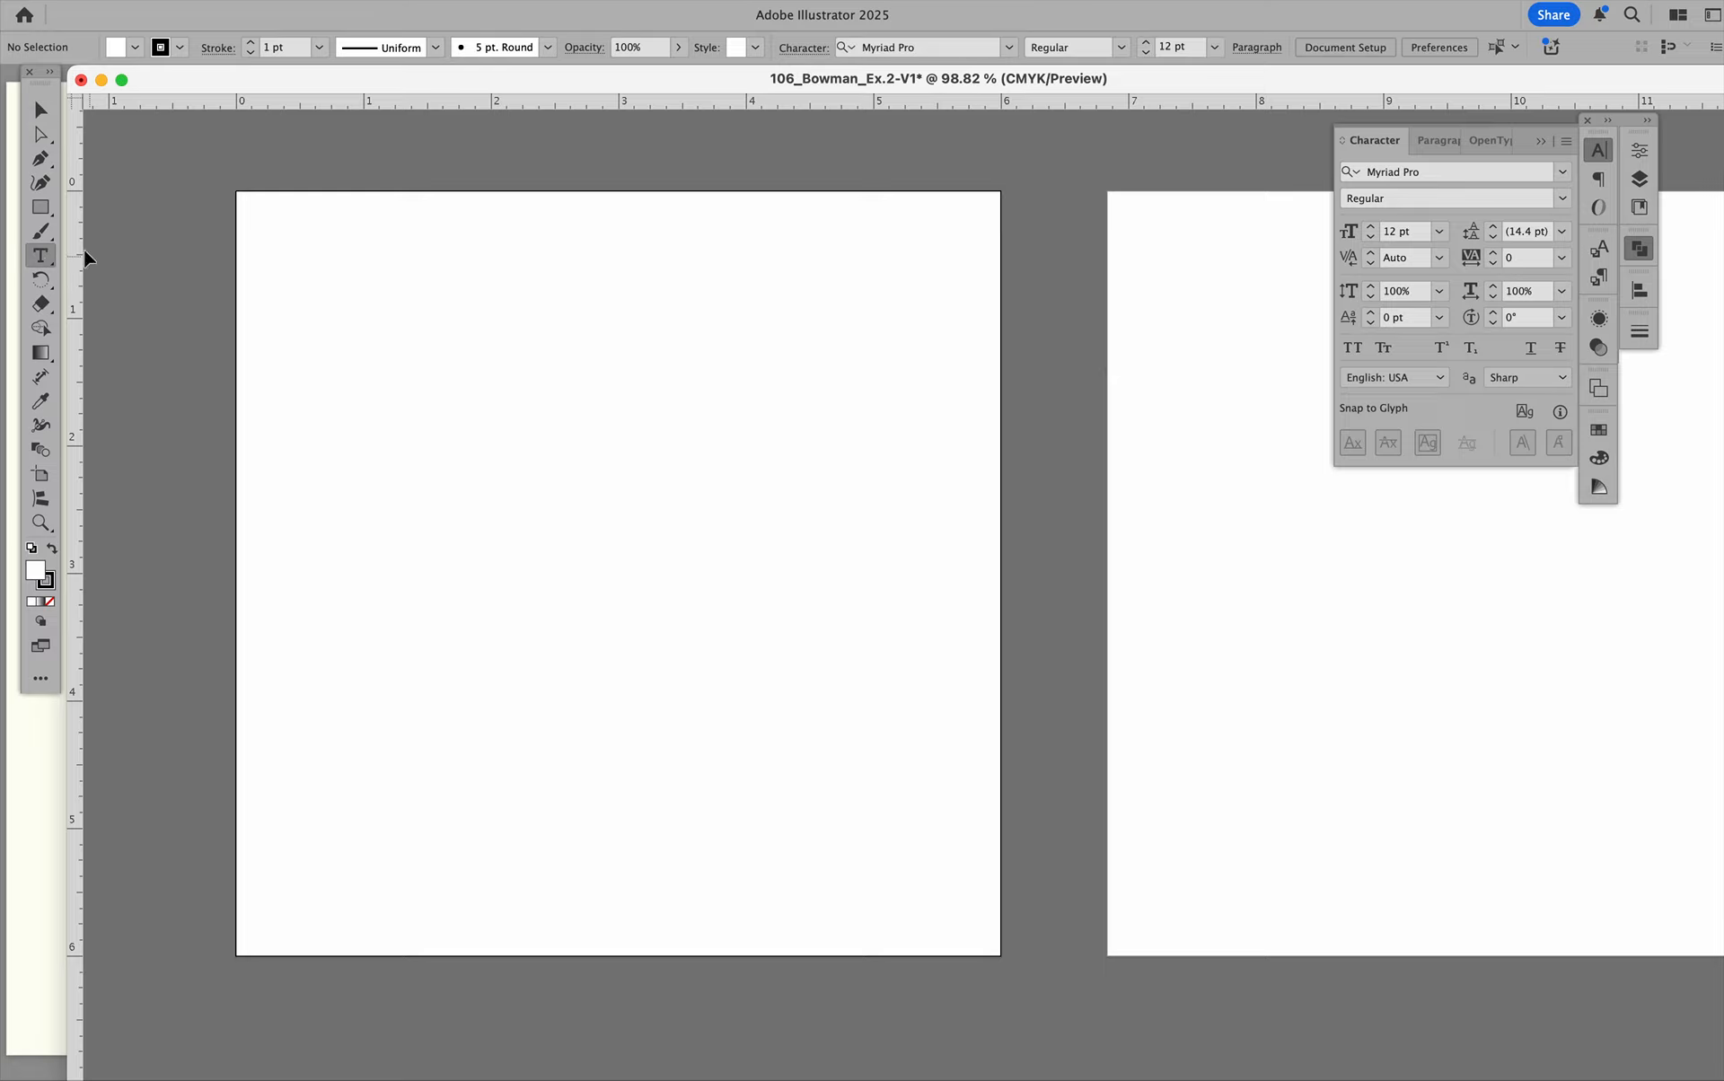
left_click(373, 375)
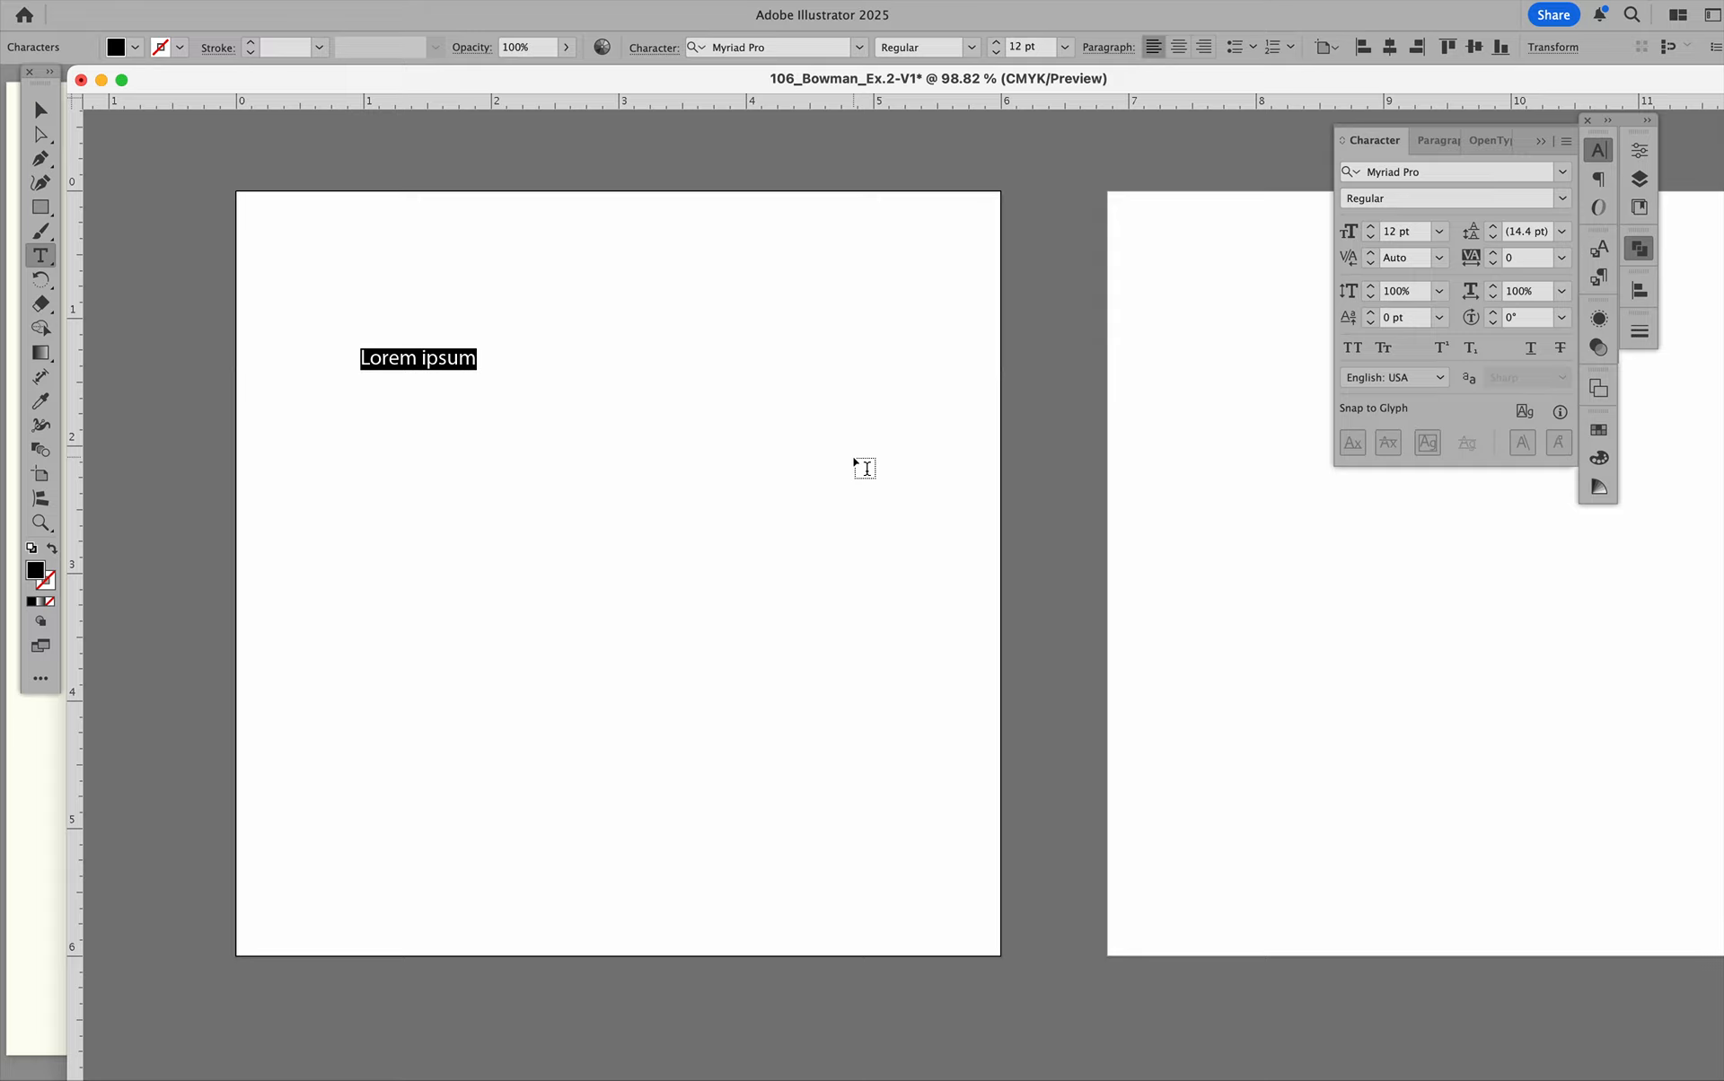
type("plus minus")
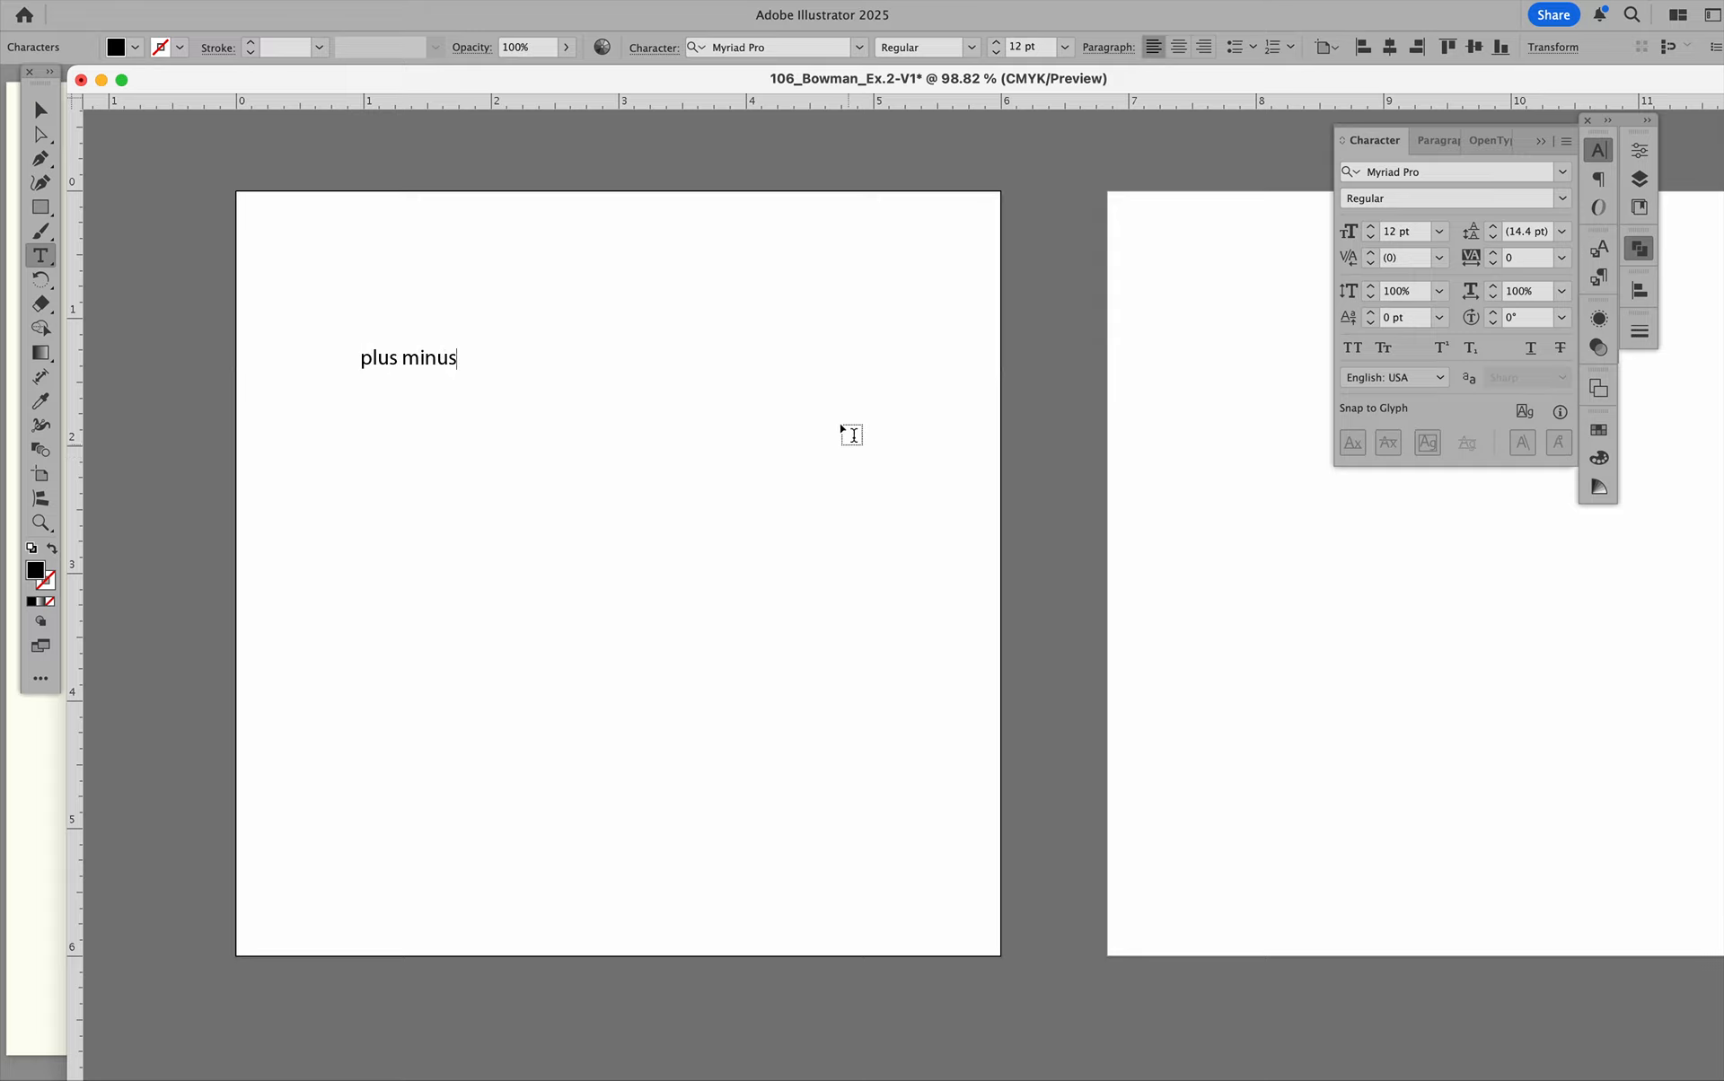
left_click(757, 406, "super")
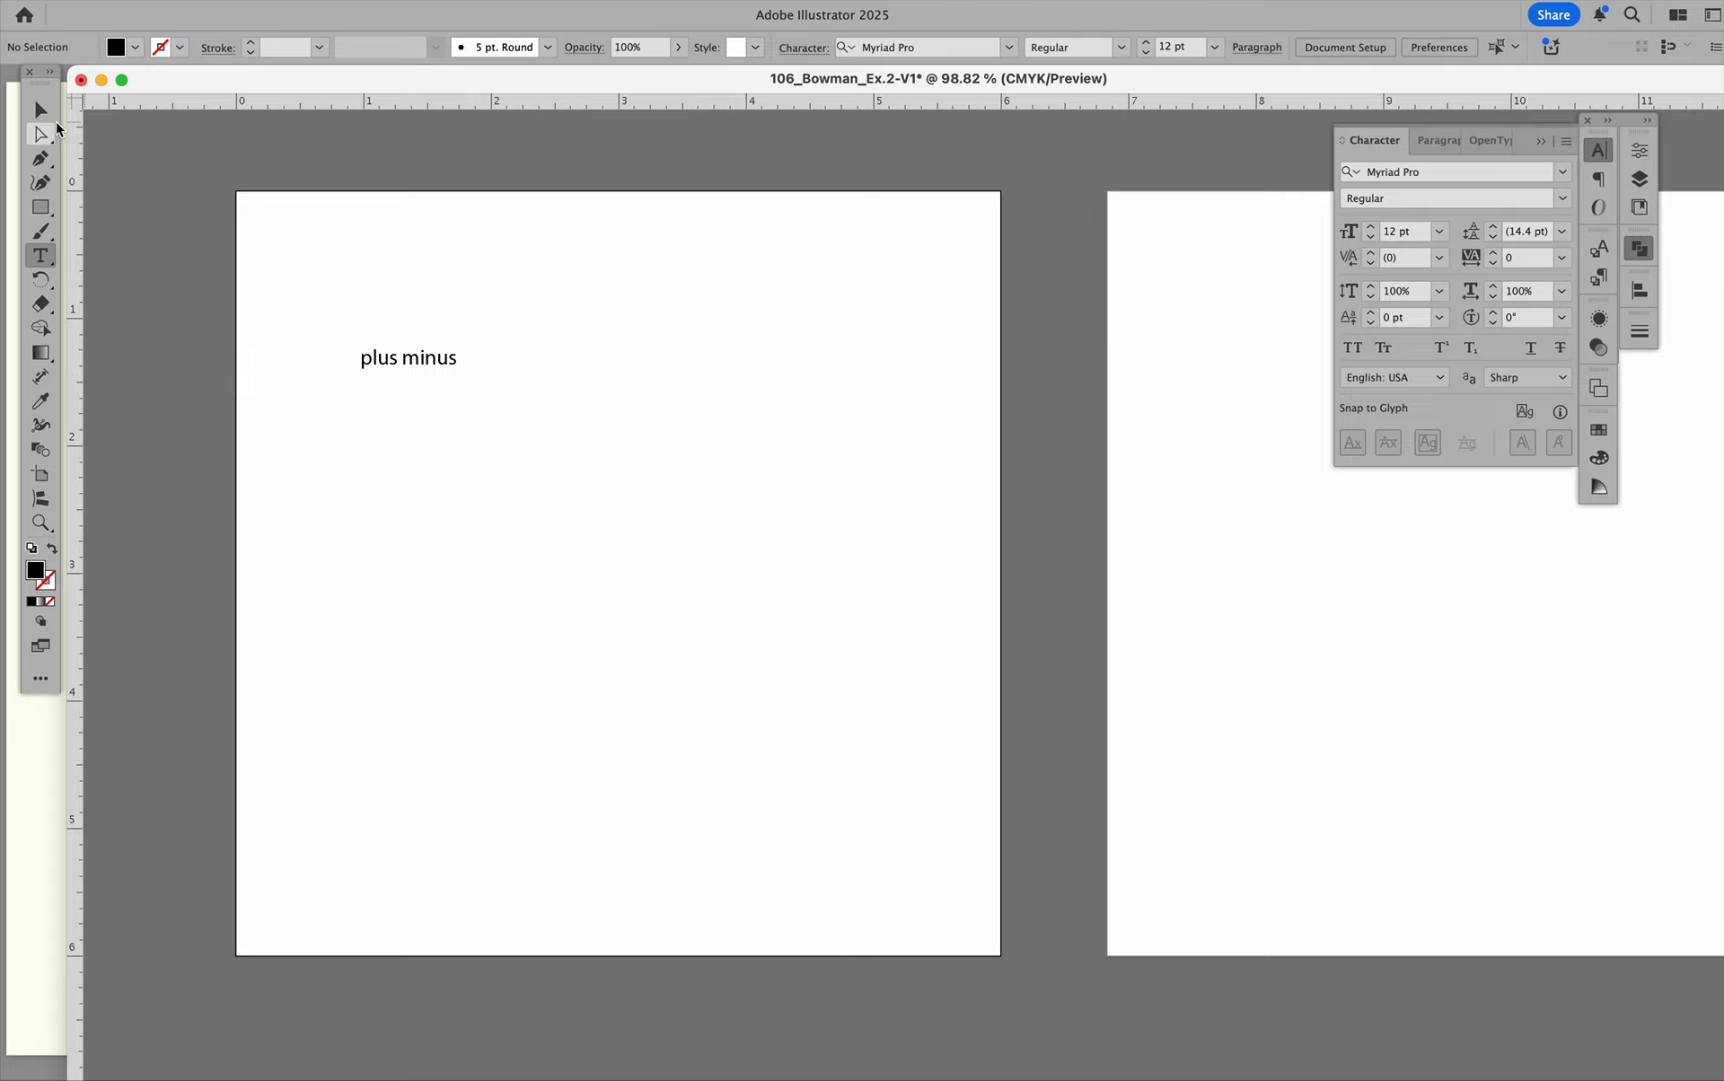
Reopen the text line on the first artboard for editing and retype it as "plus minus".
left_click(42, 110)
left_click(374, 357)
left_click(269, 273)
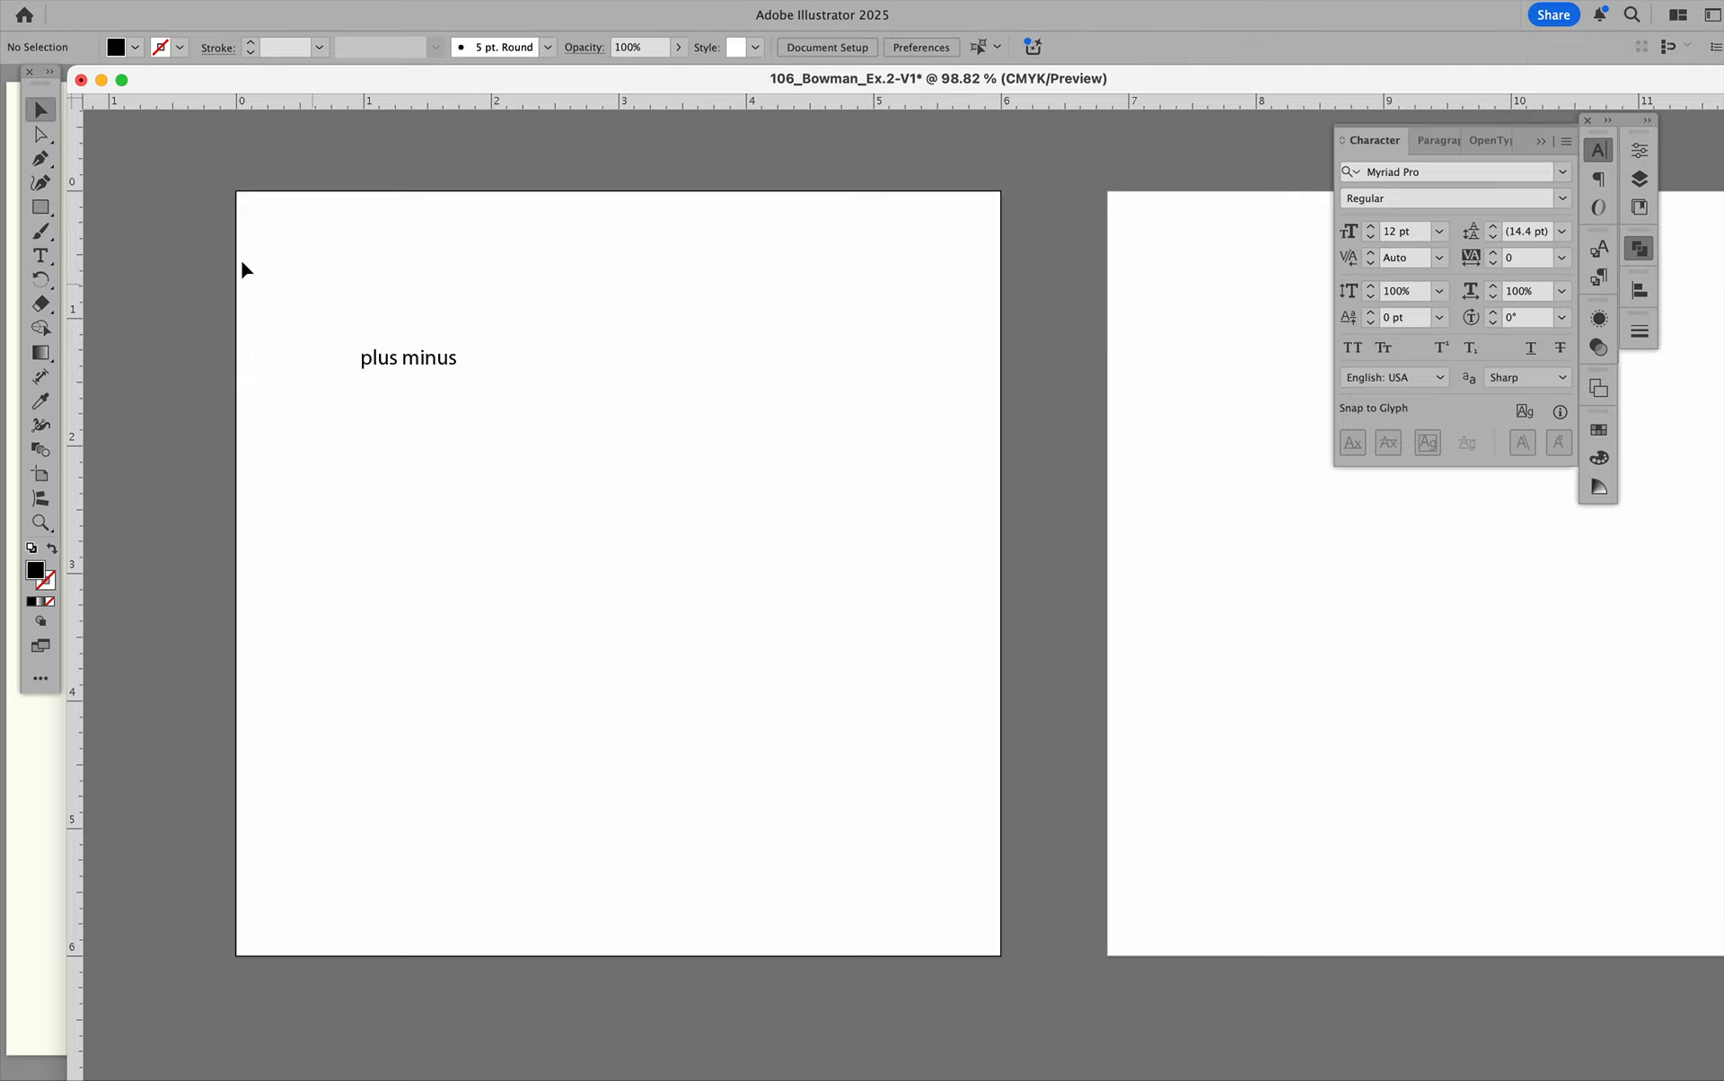
double_click(415, 367)
triple_click(414, 362)
type("p")
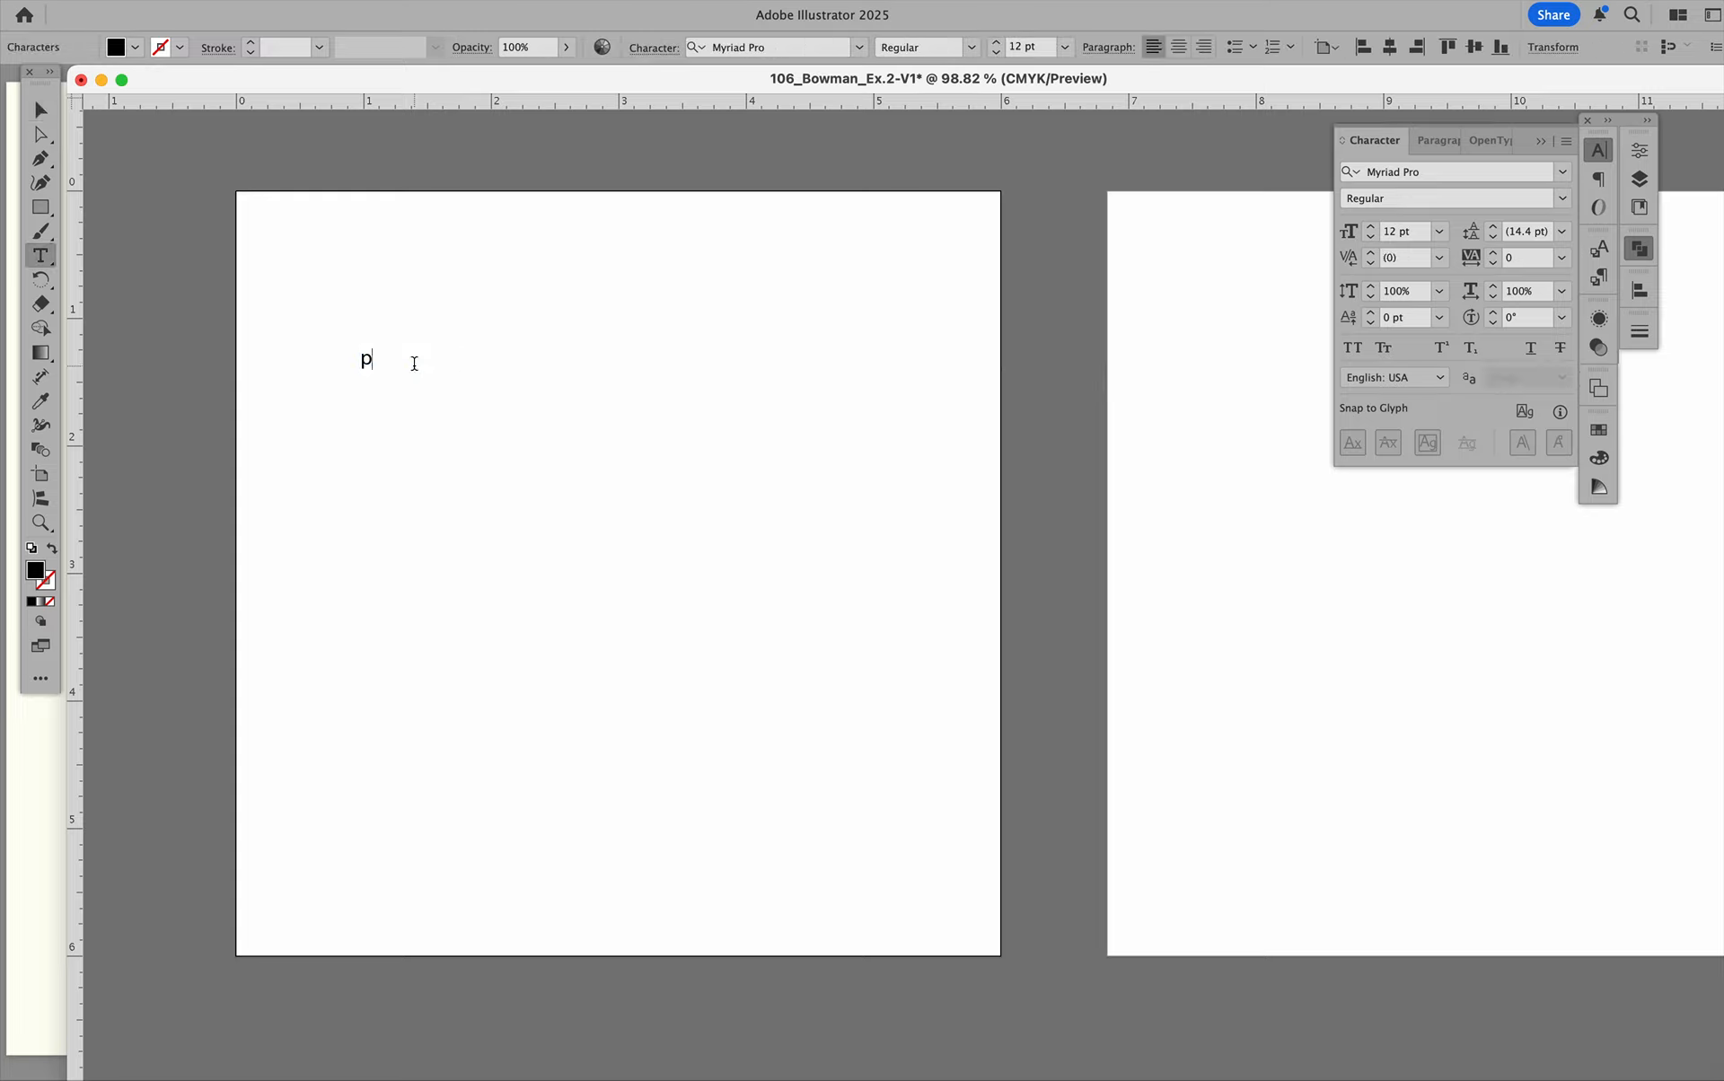
type("lus minus")
left_click(502, 366)
left_click(397, 414)
left_click(491, 426)
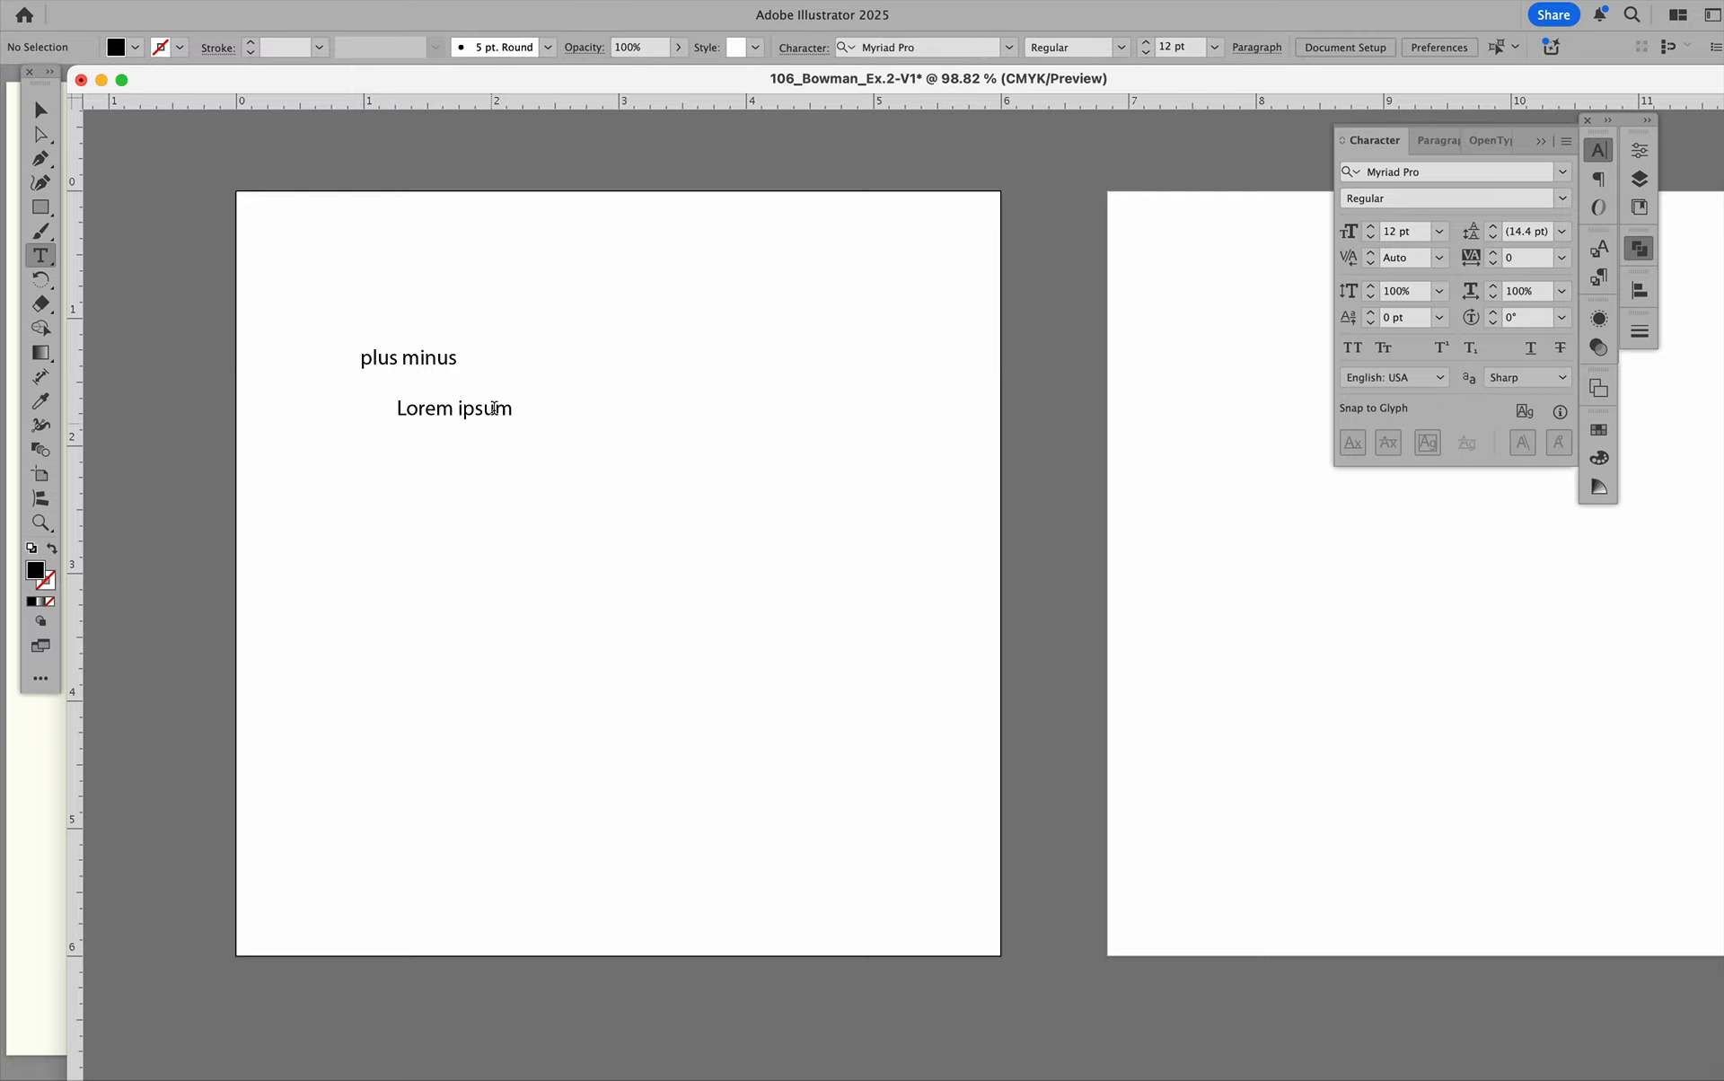
left_click(418, 325)
left_click(557, 320)
left_click(554, 395)
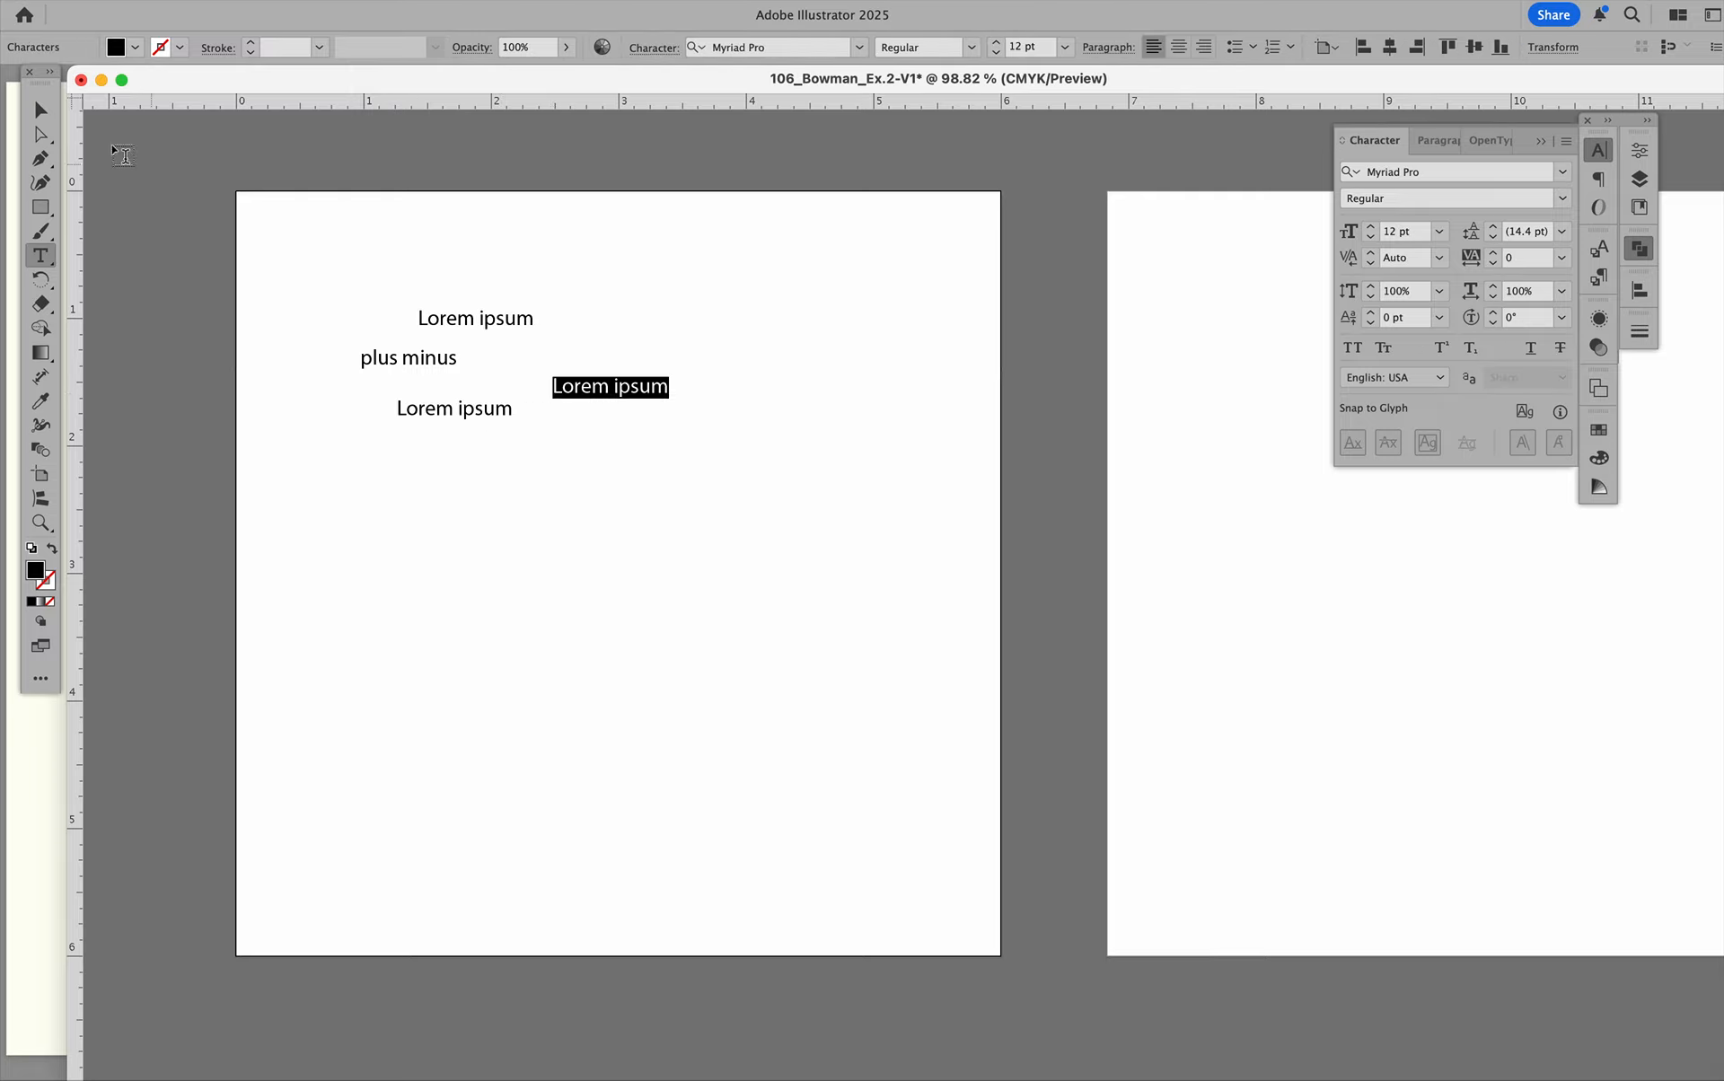
key("Escape")
left_click_drag(490, 263, 604, 414)
key("Delete")
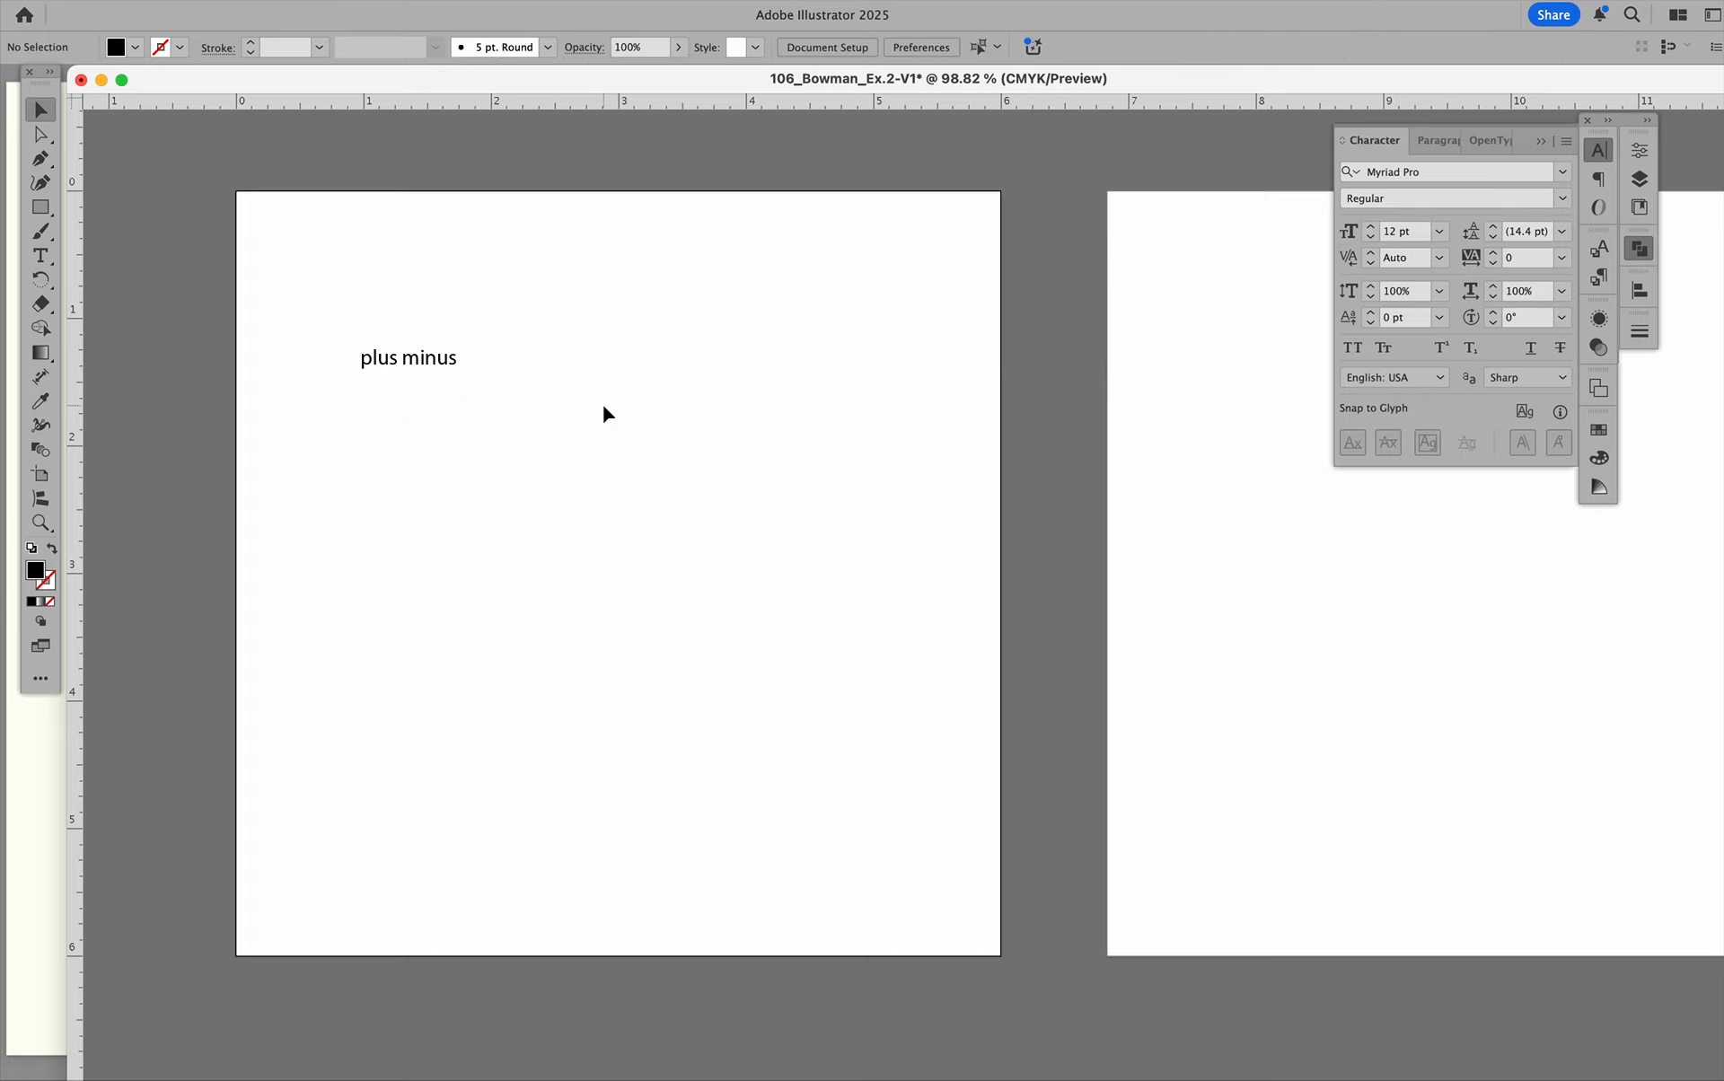
Enlarge the "plus minus" text to about 59 pt and set its font to Futura Bold.
left_click(408, 366)
left_click_drag(428, 363, 808, 449)
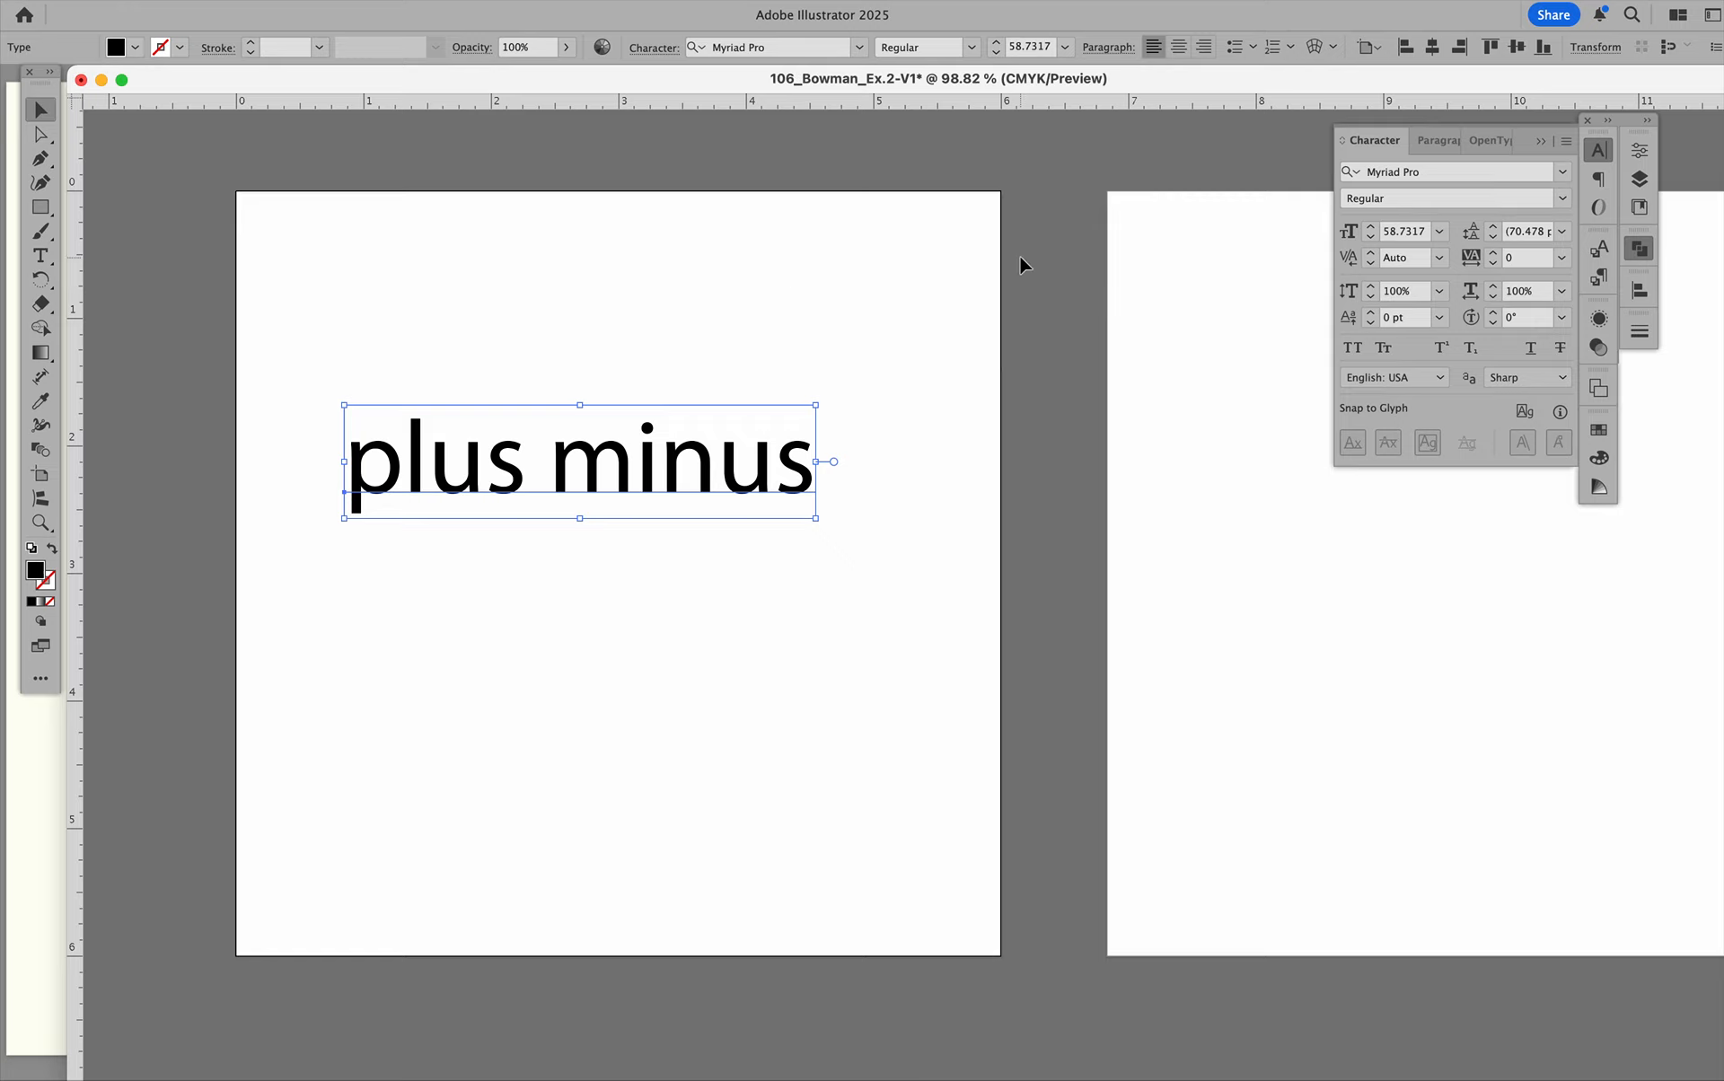
left_click(1493, 177)
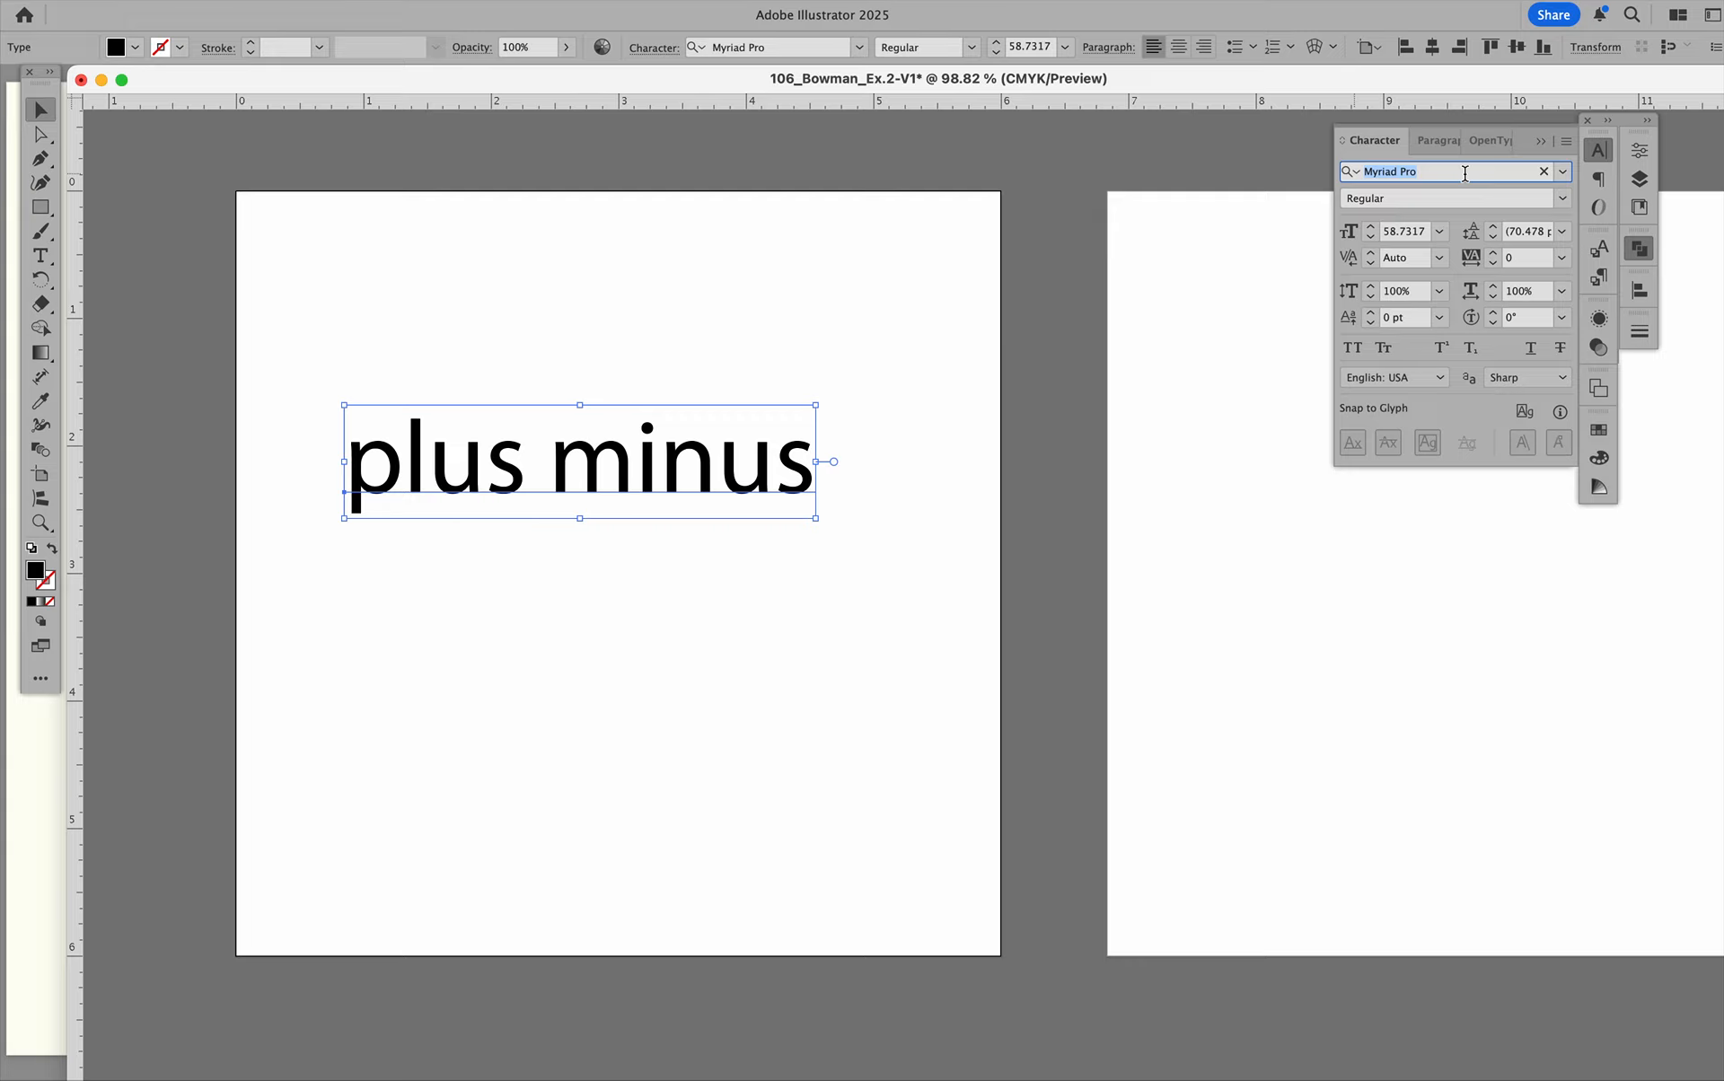
type("futur")
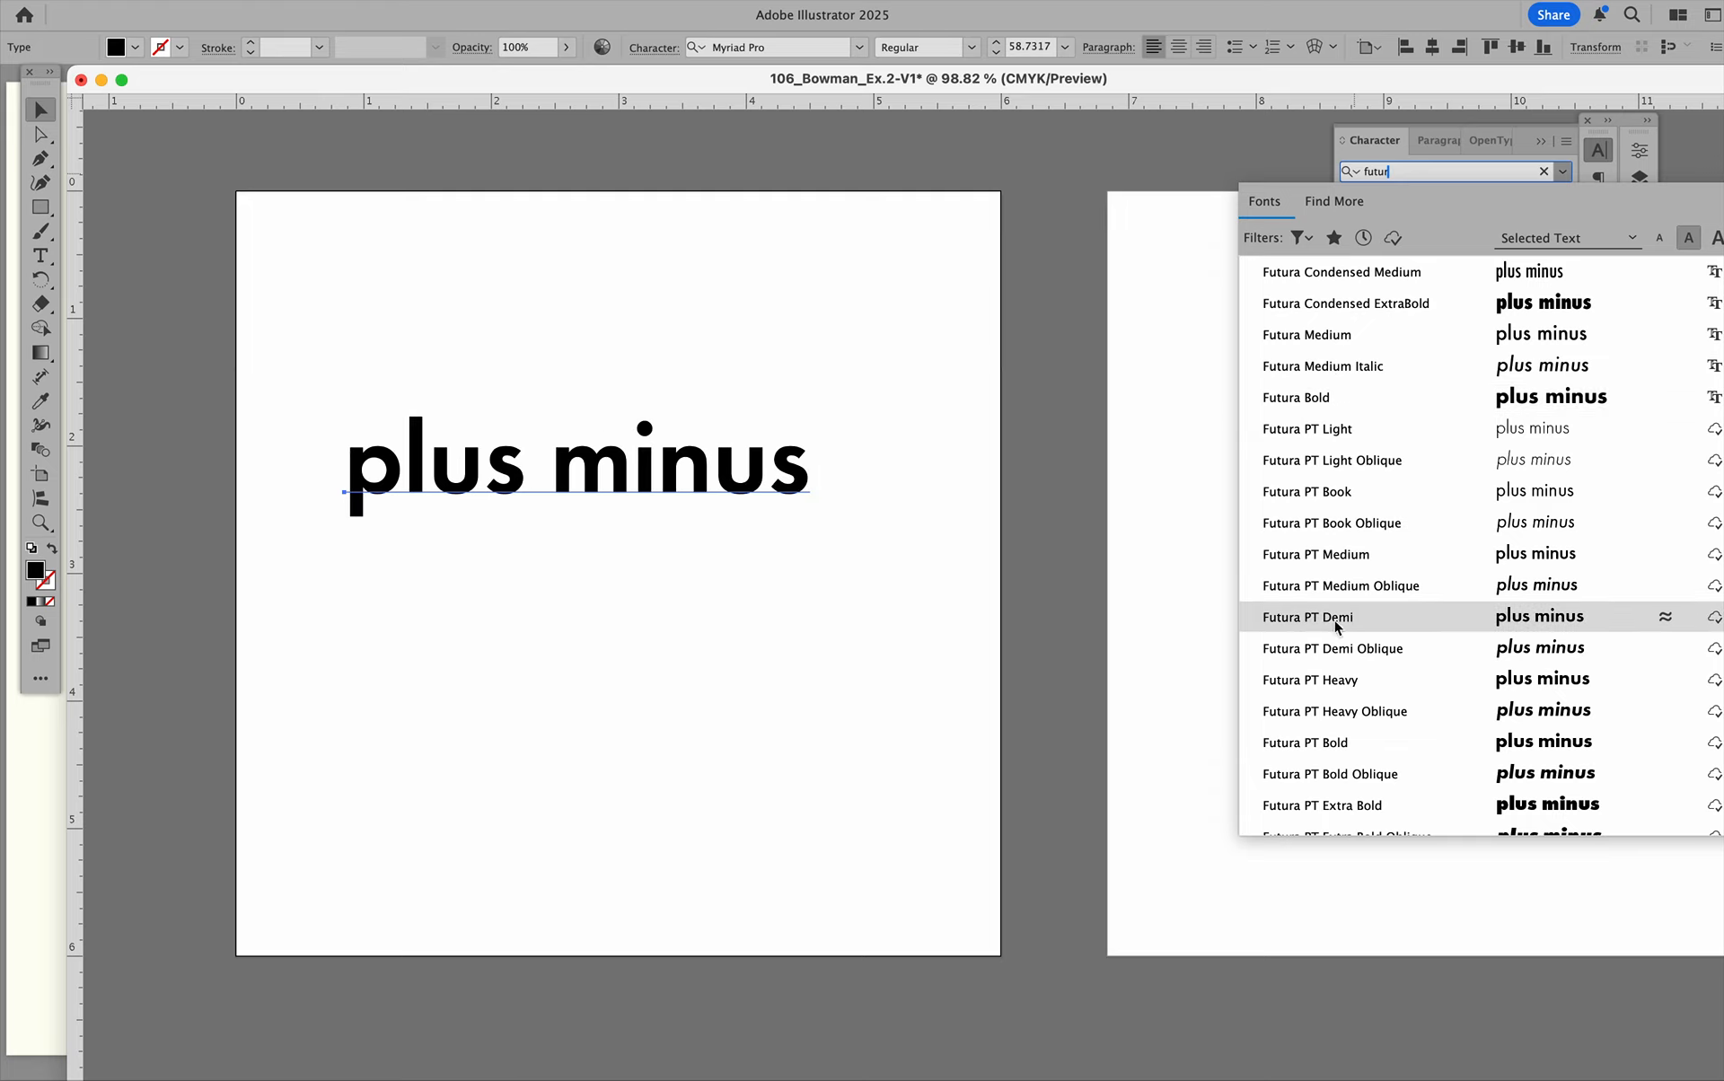
left_click(1341, 398)
left_click(780, 357)
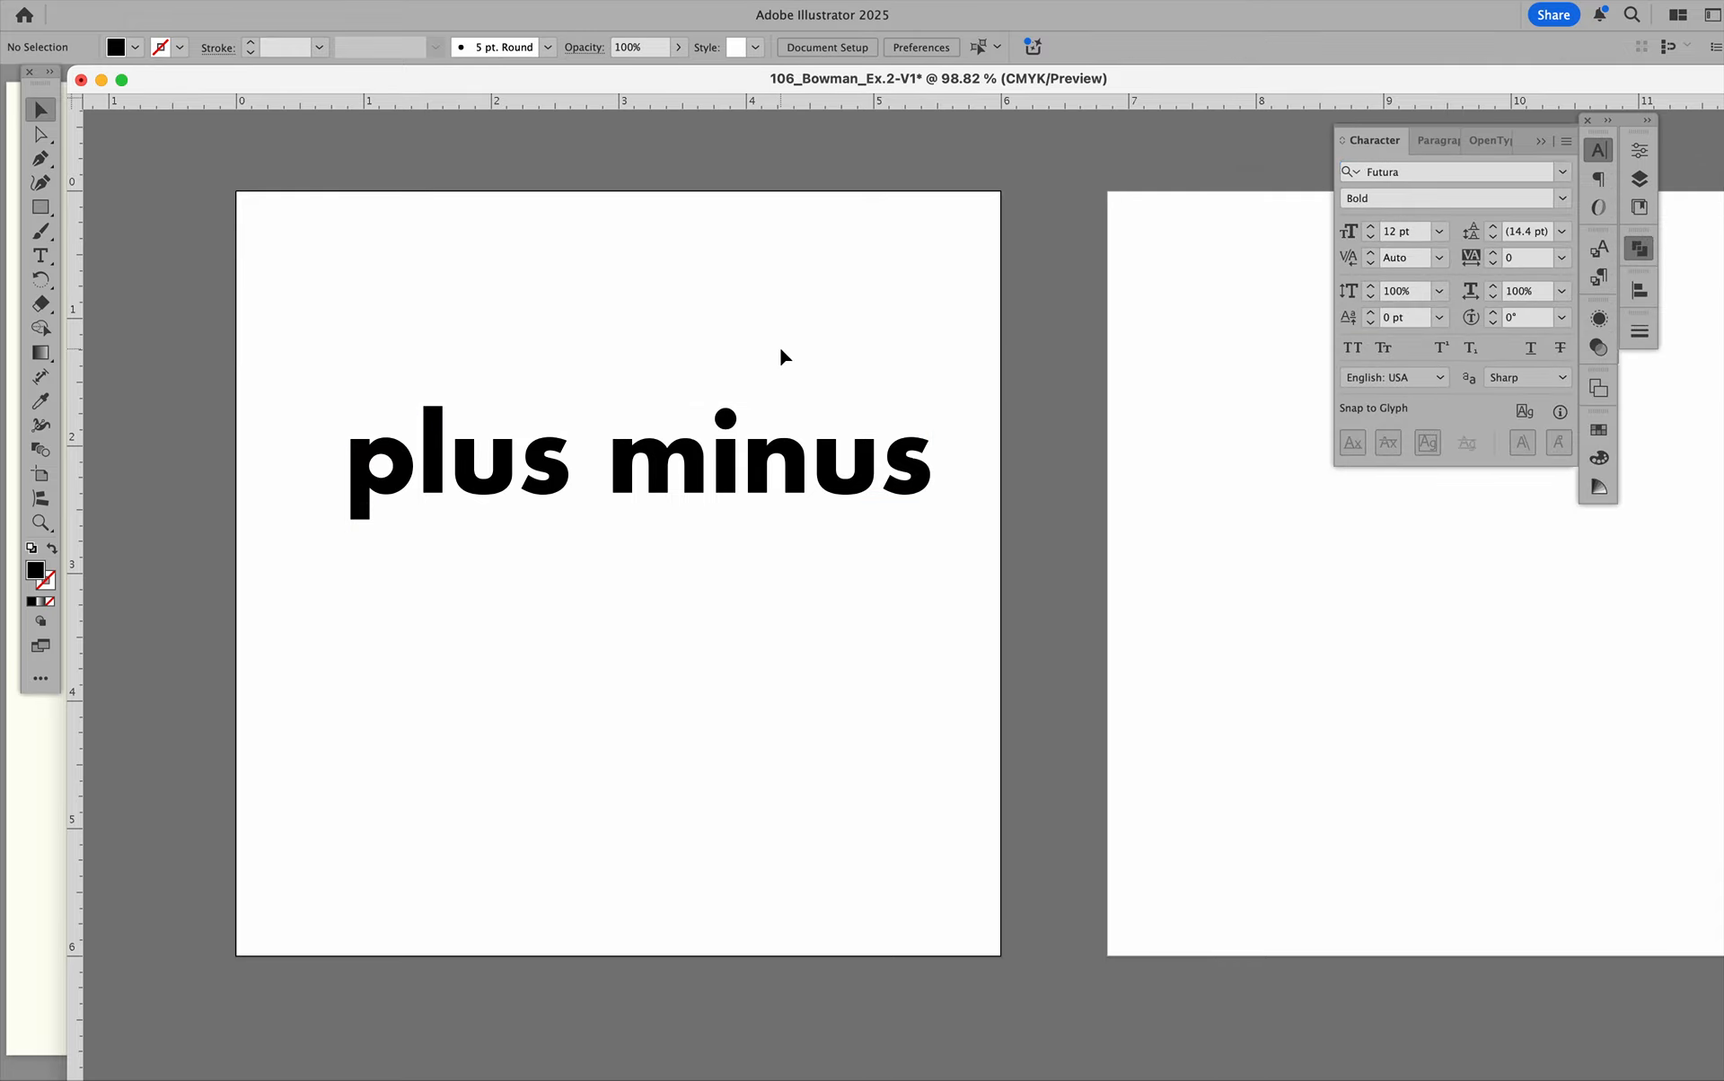
mouse_move(453, 1059)
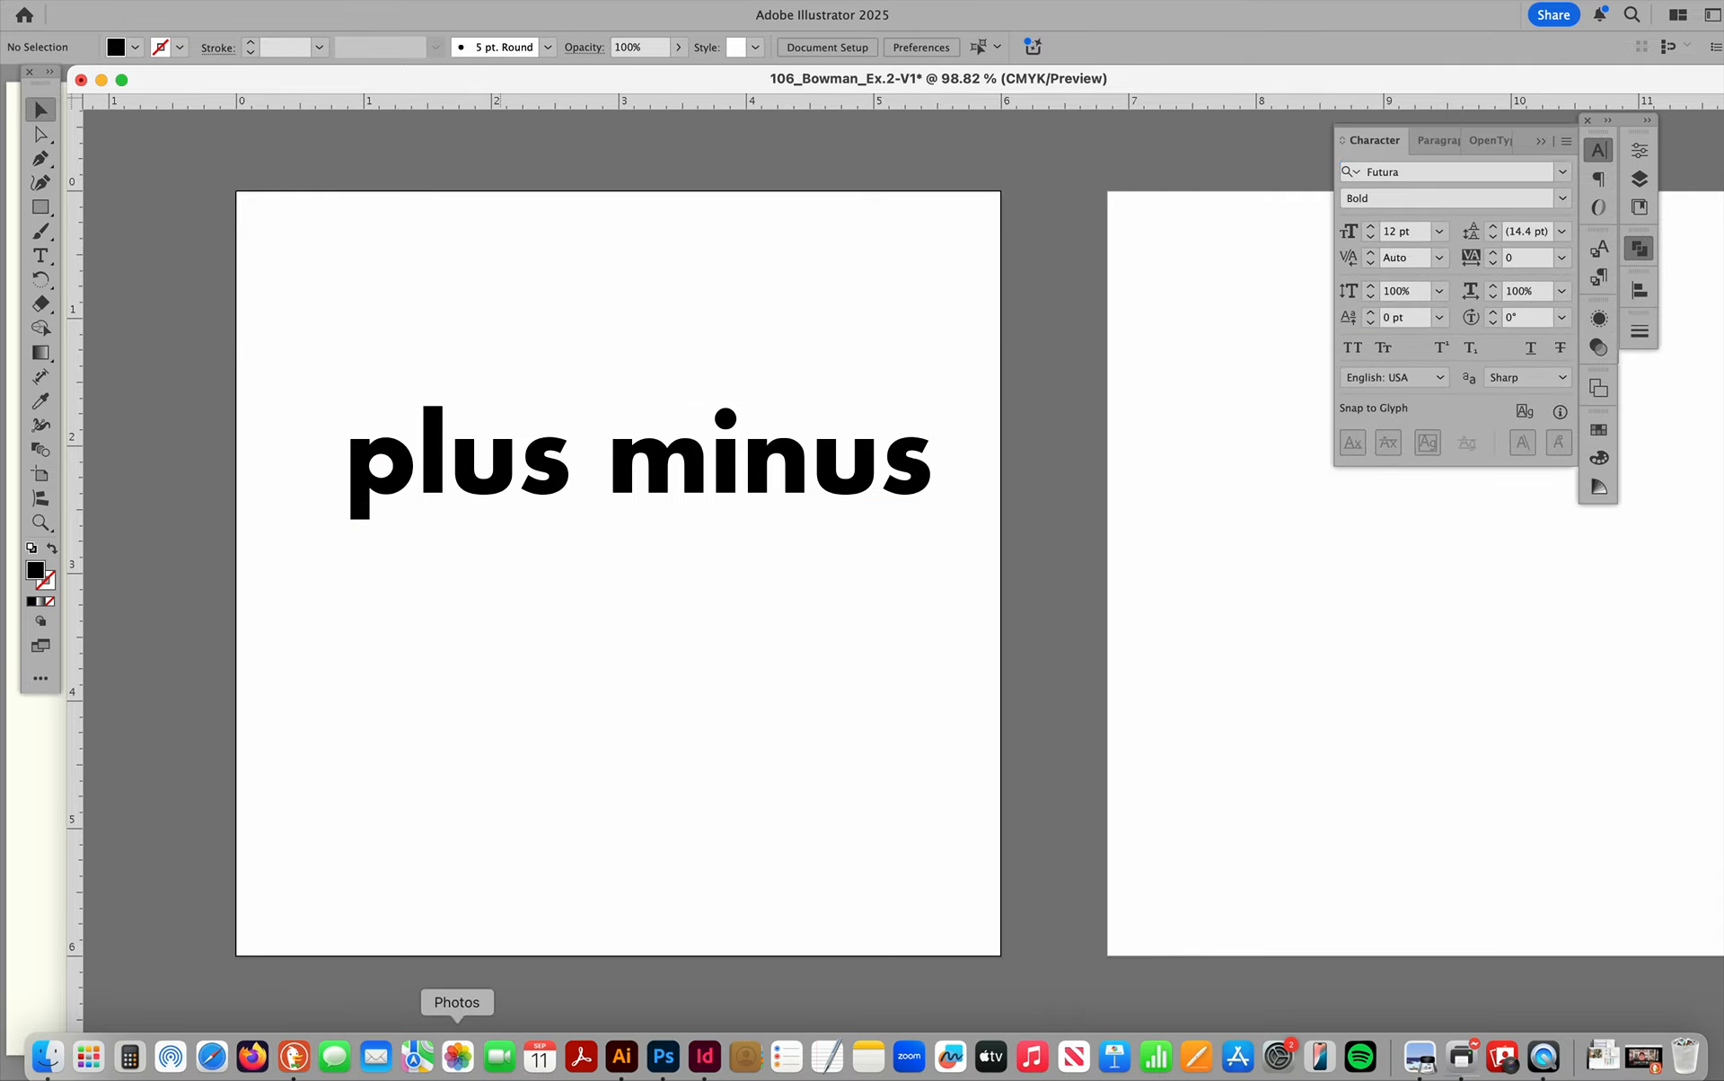
Switch to the DuckDuckGo browser and open fonts.adobe.com in a new tab.
left_click(295, 1060)
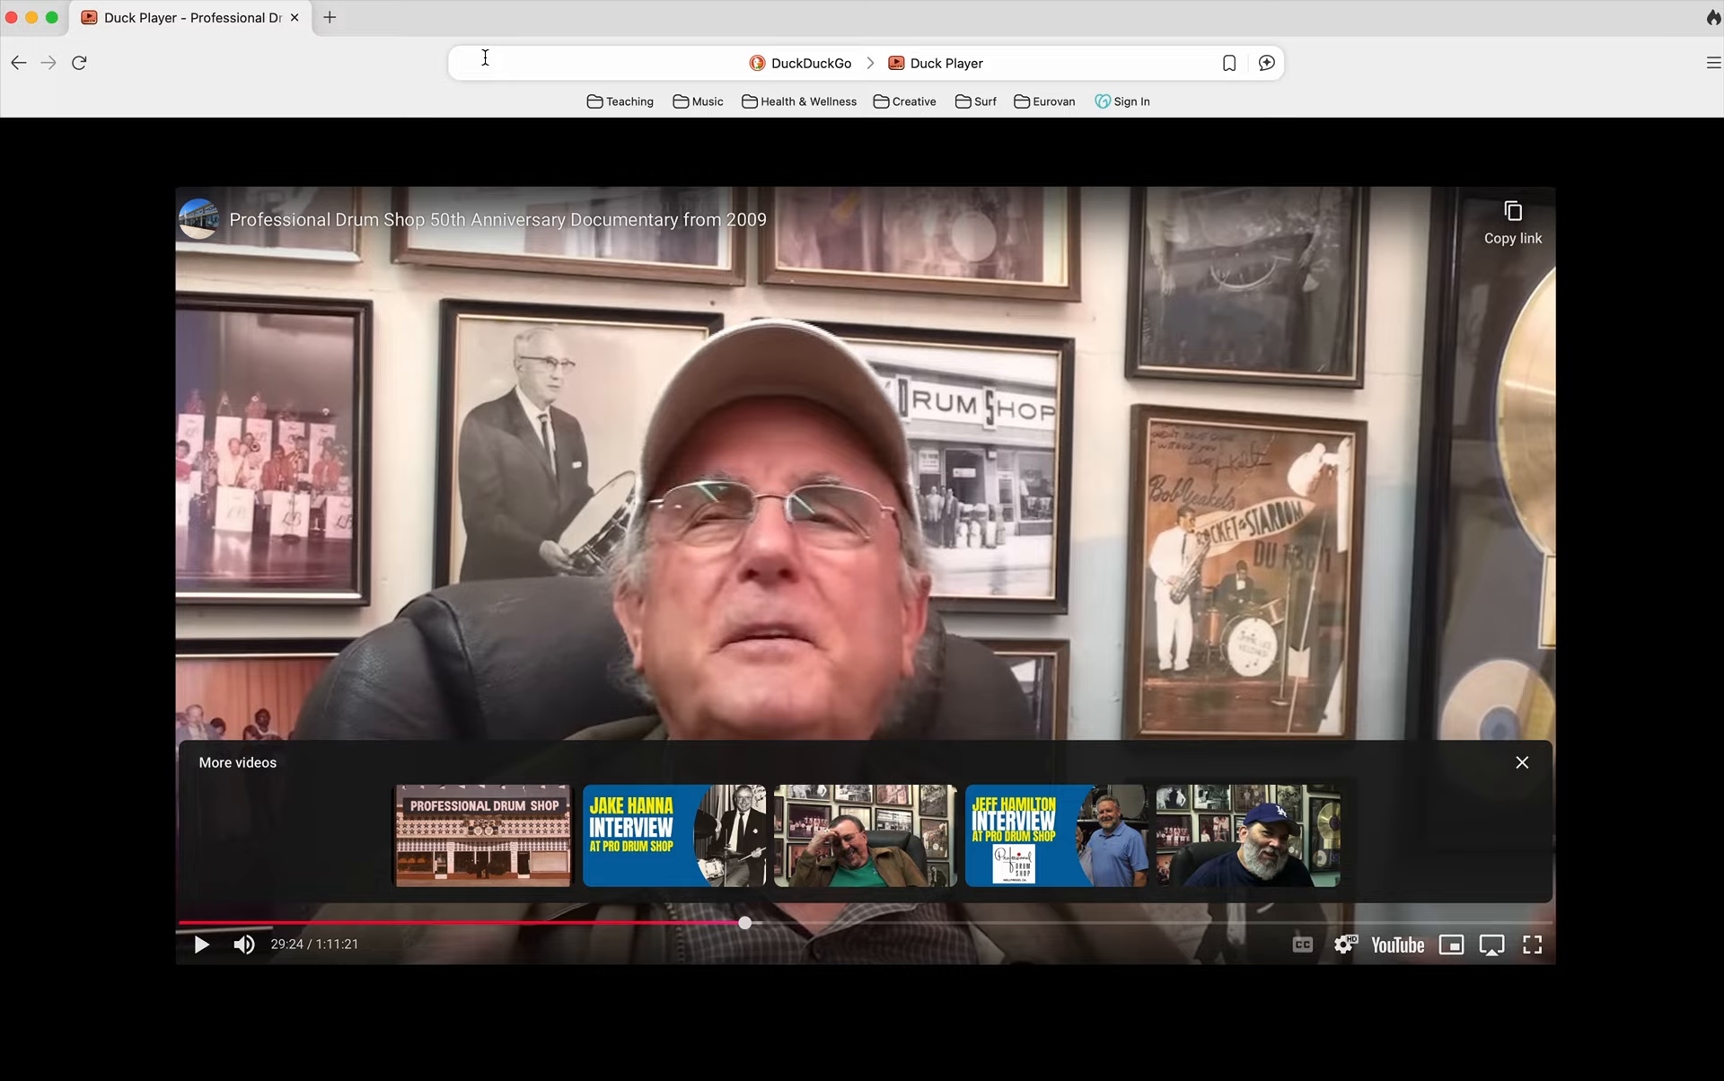
key("super+t")
type("font")
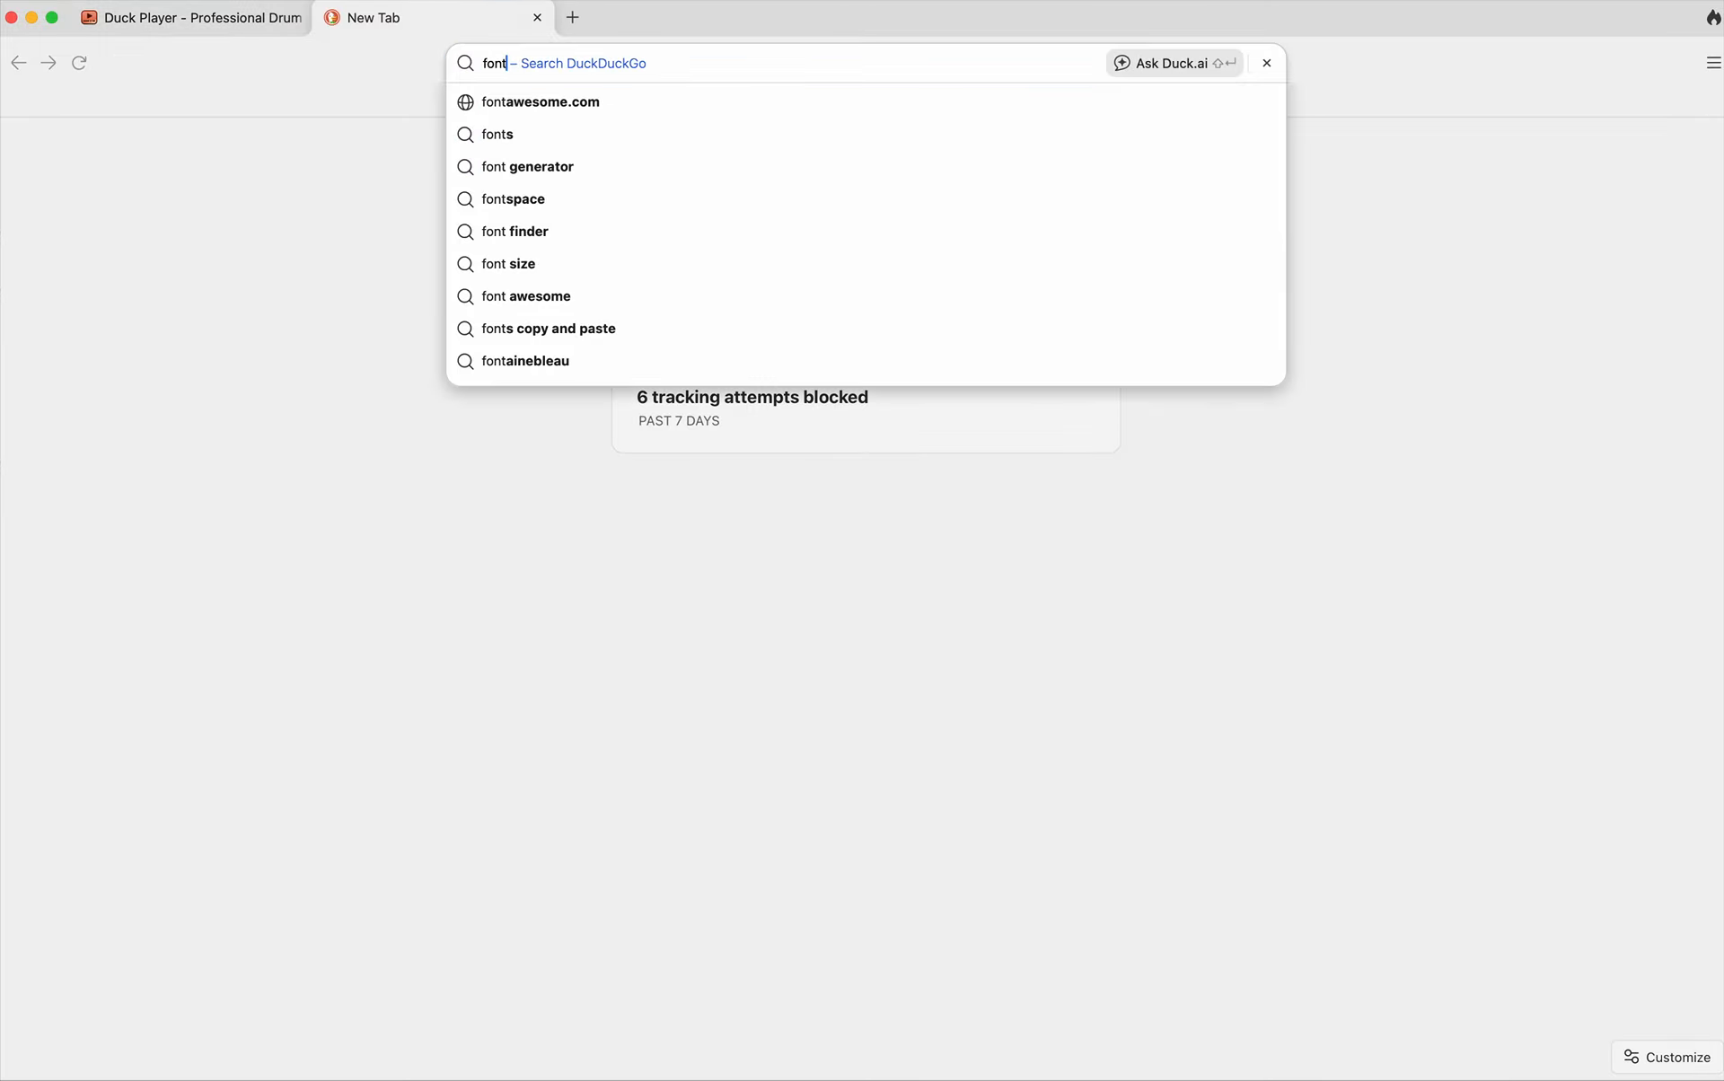
type("s.adobe.com")
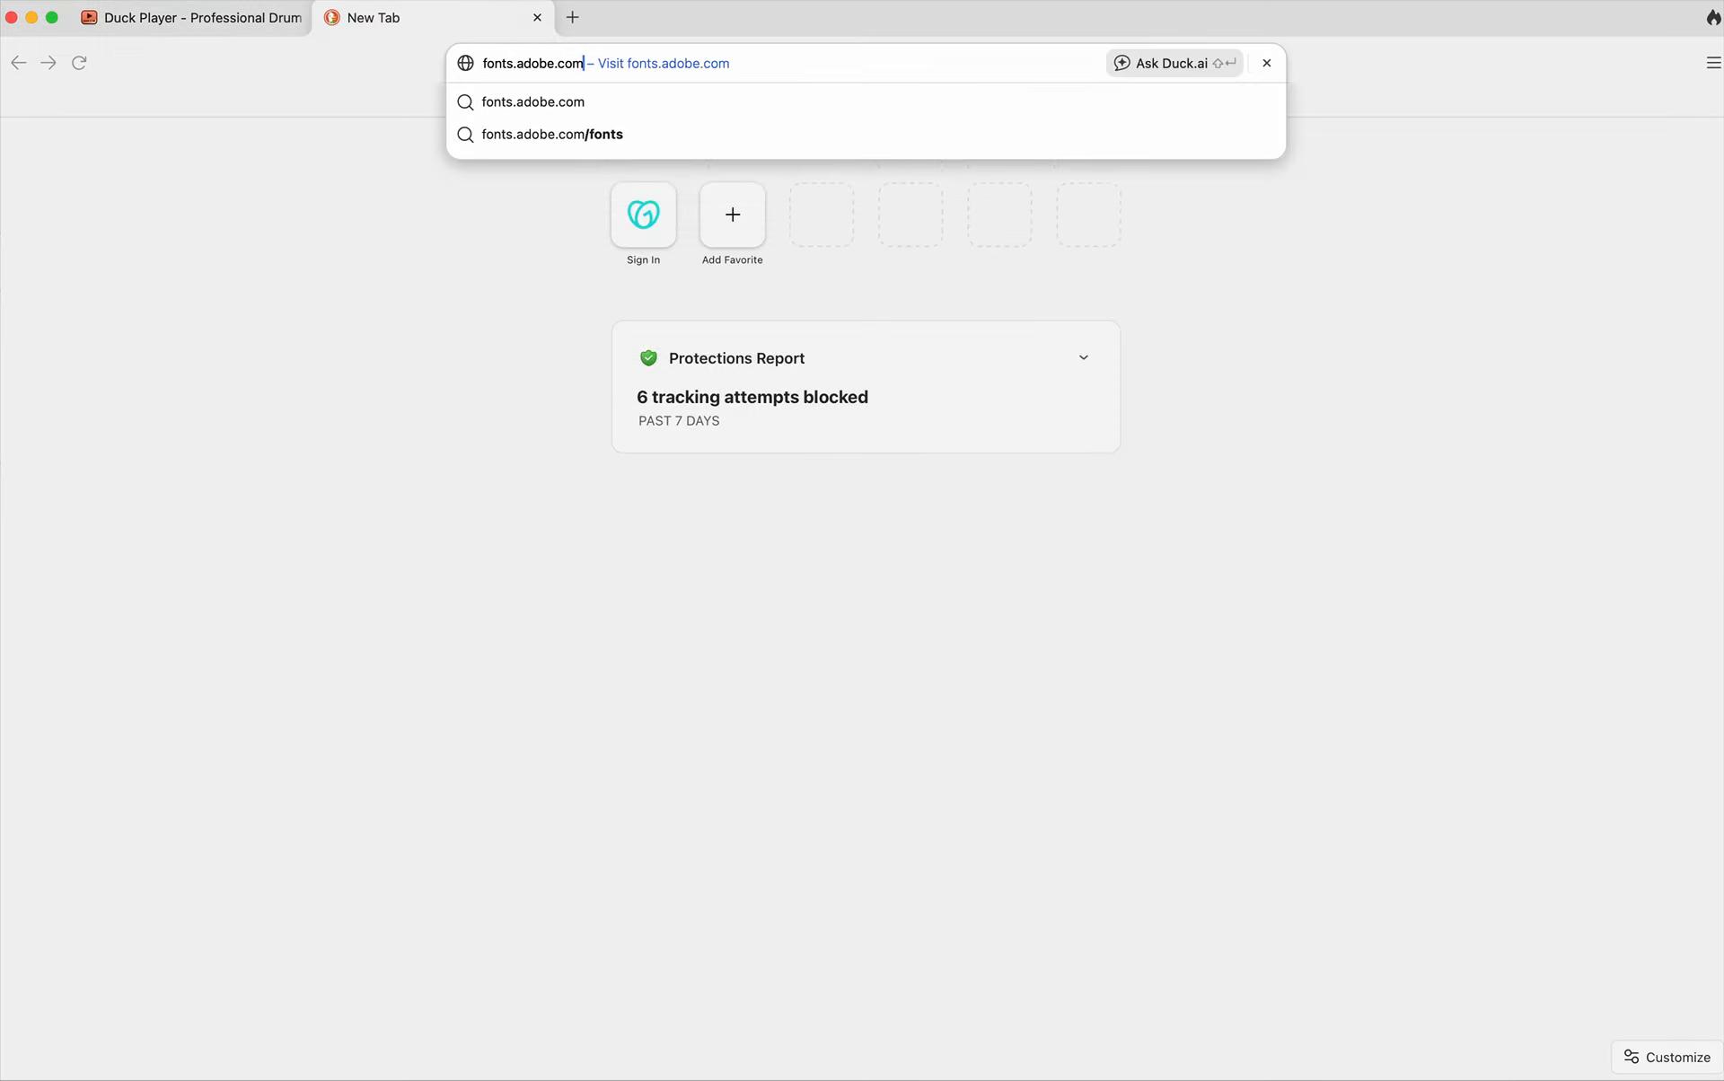
key("Return")
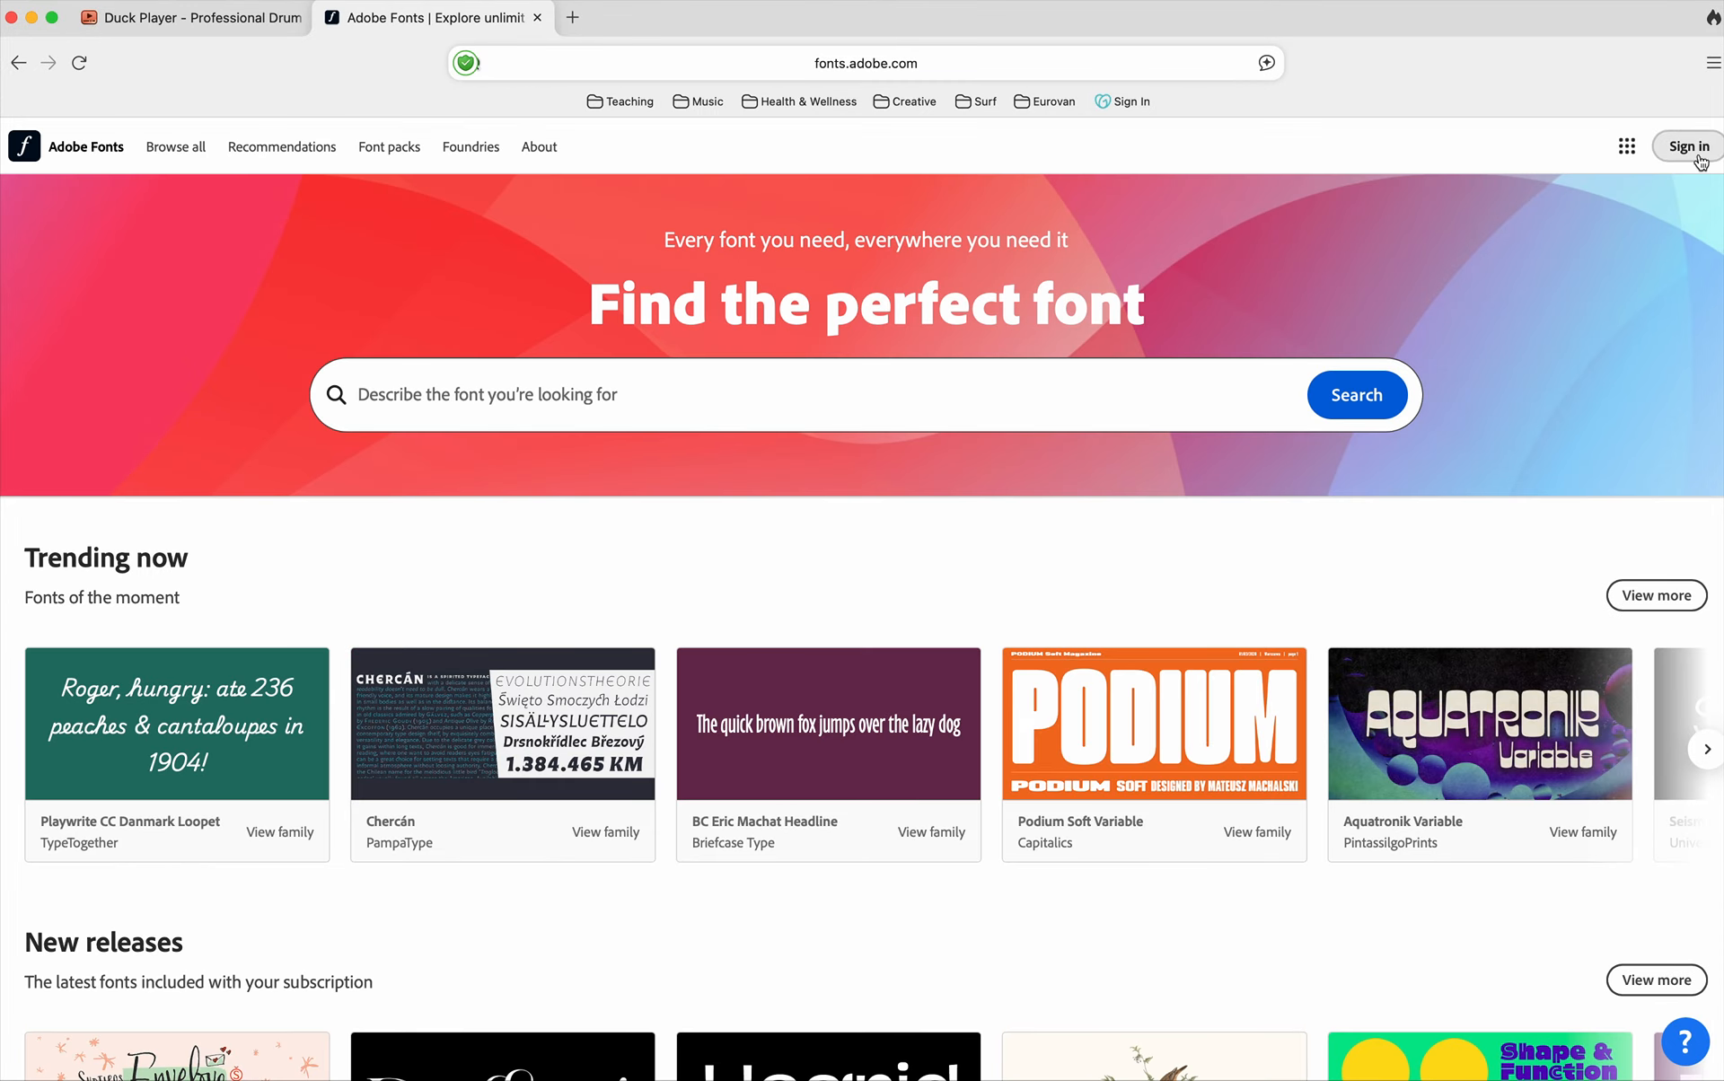
Dismiss the sign-in dialog, search Adobe Fonts for "futura" and open the Futura PT font family.
left_click(1700, 151)
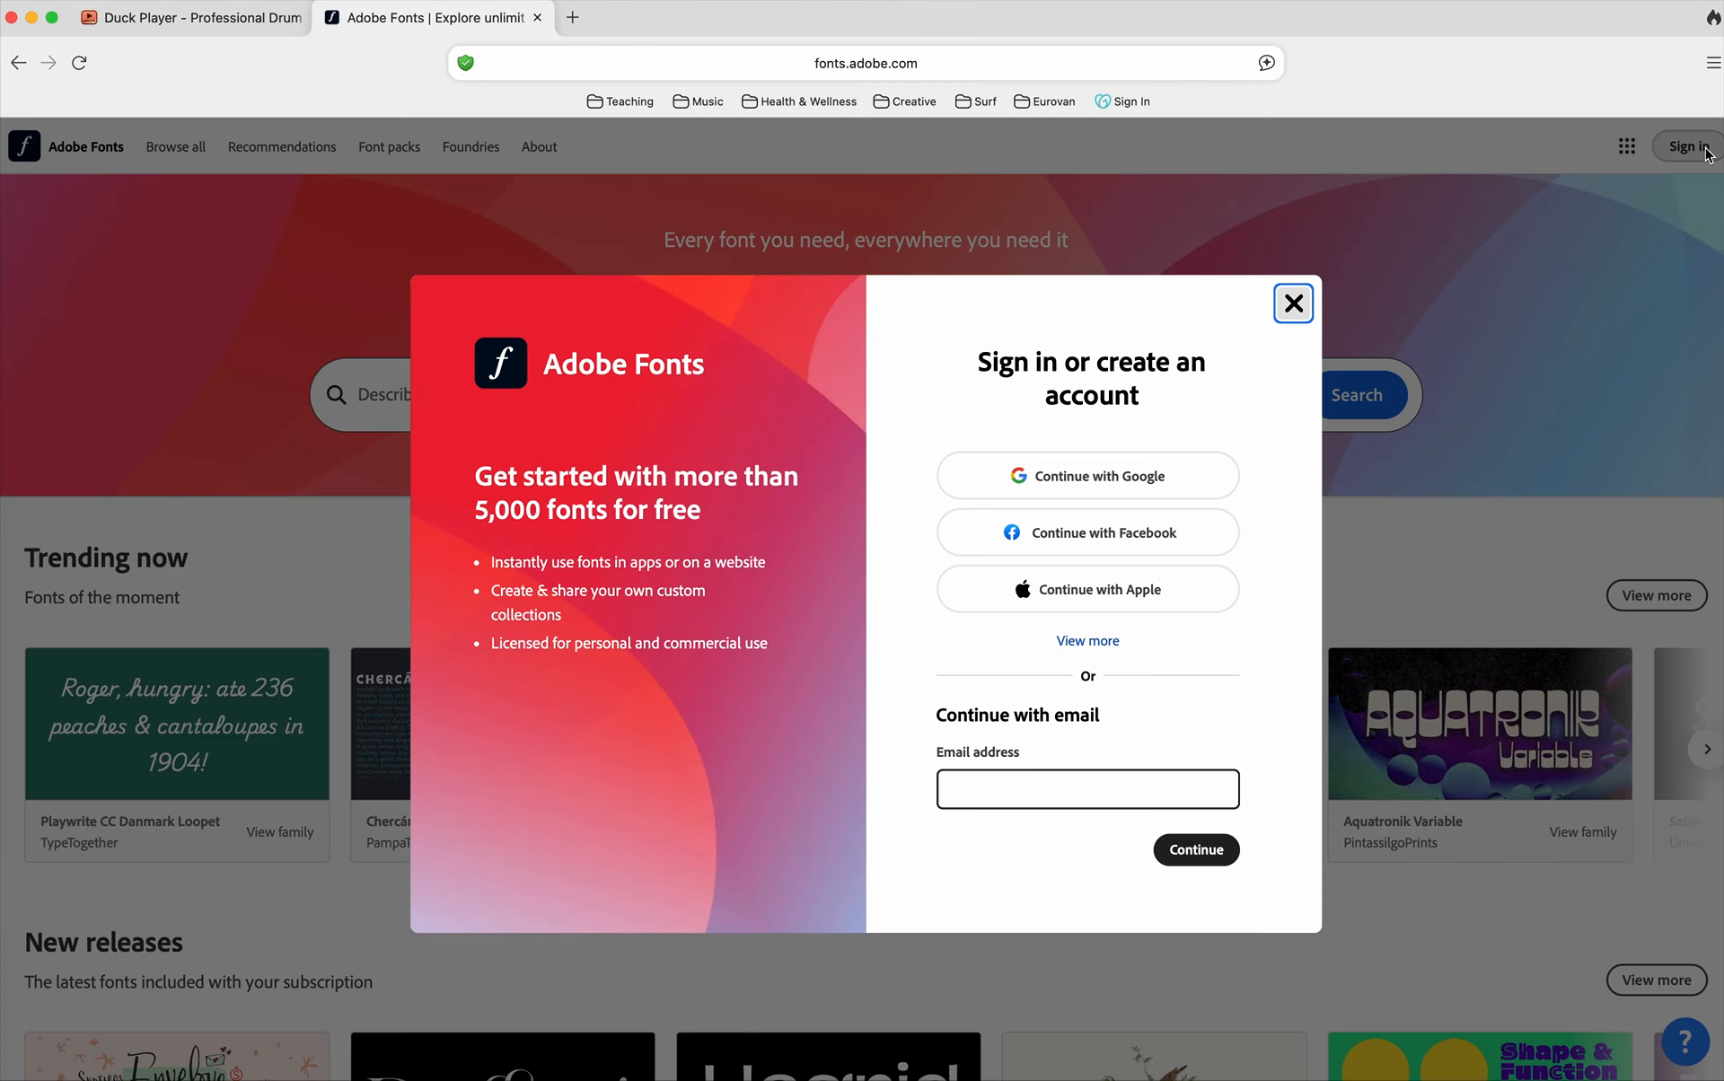
left_click(1291, 305)
left_click(697, 388)
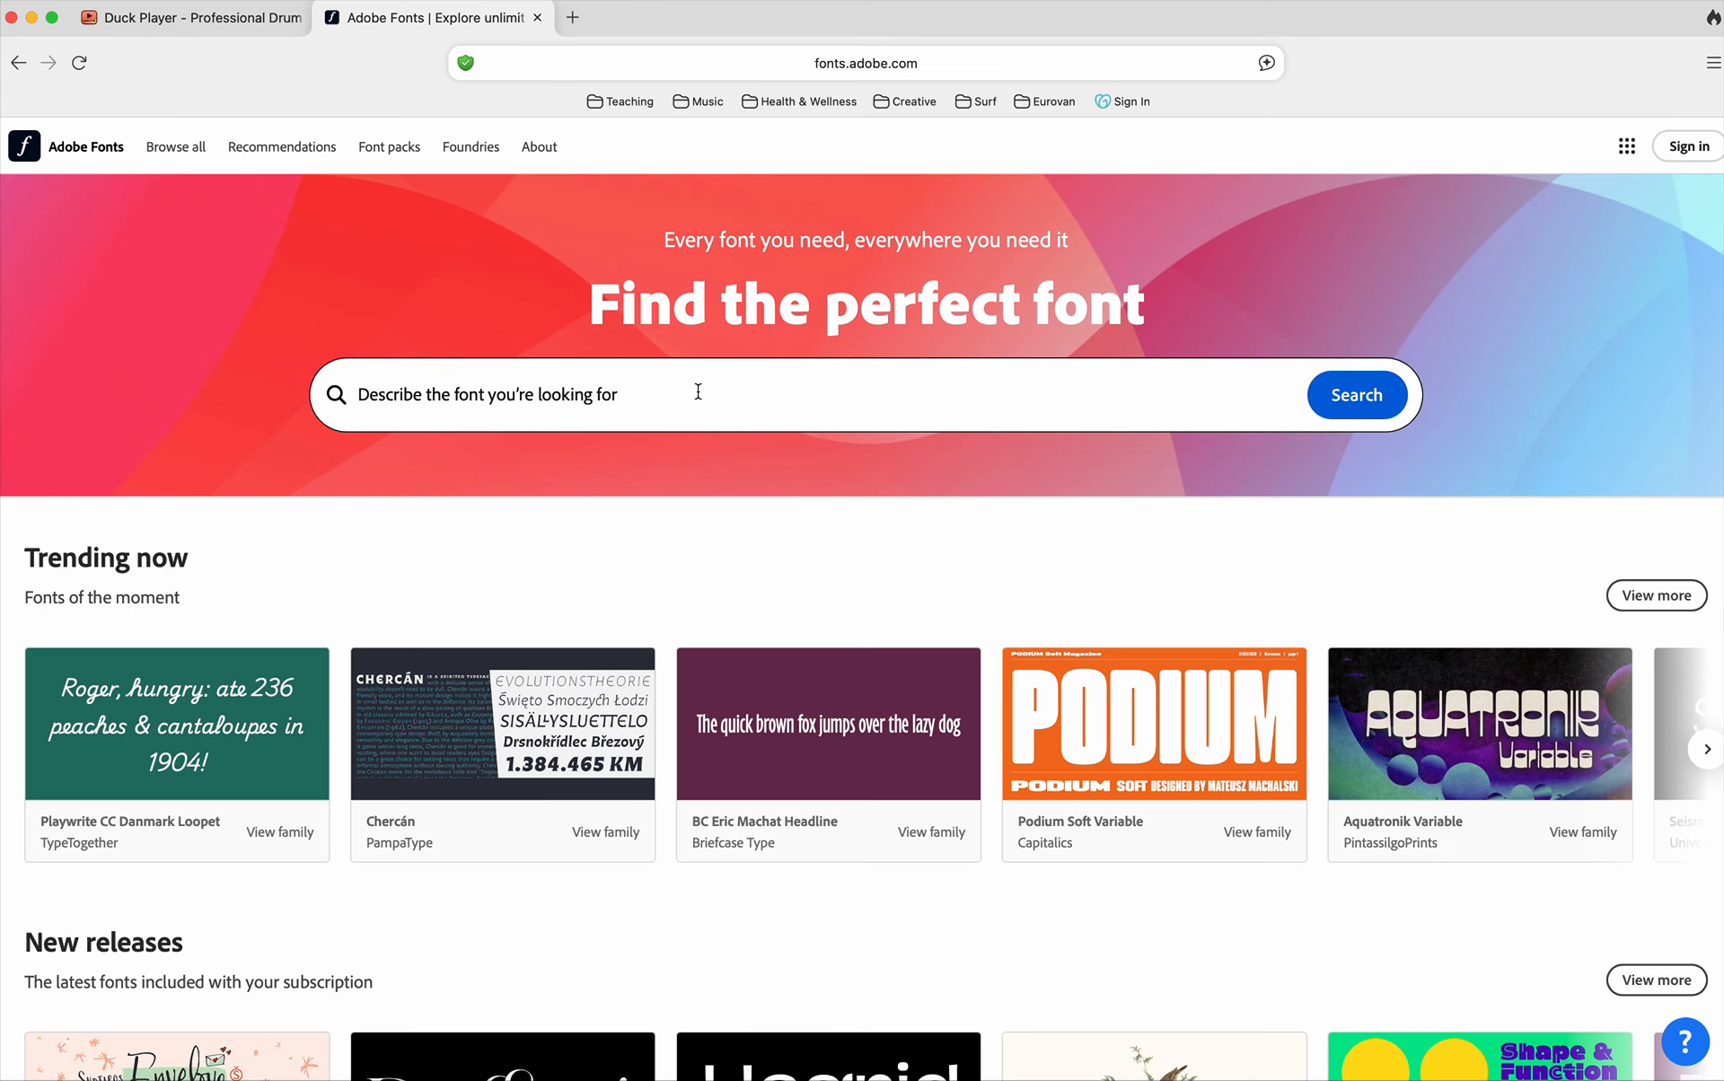
type("futura")
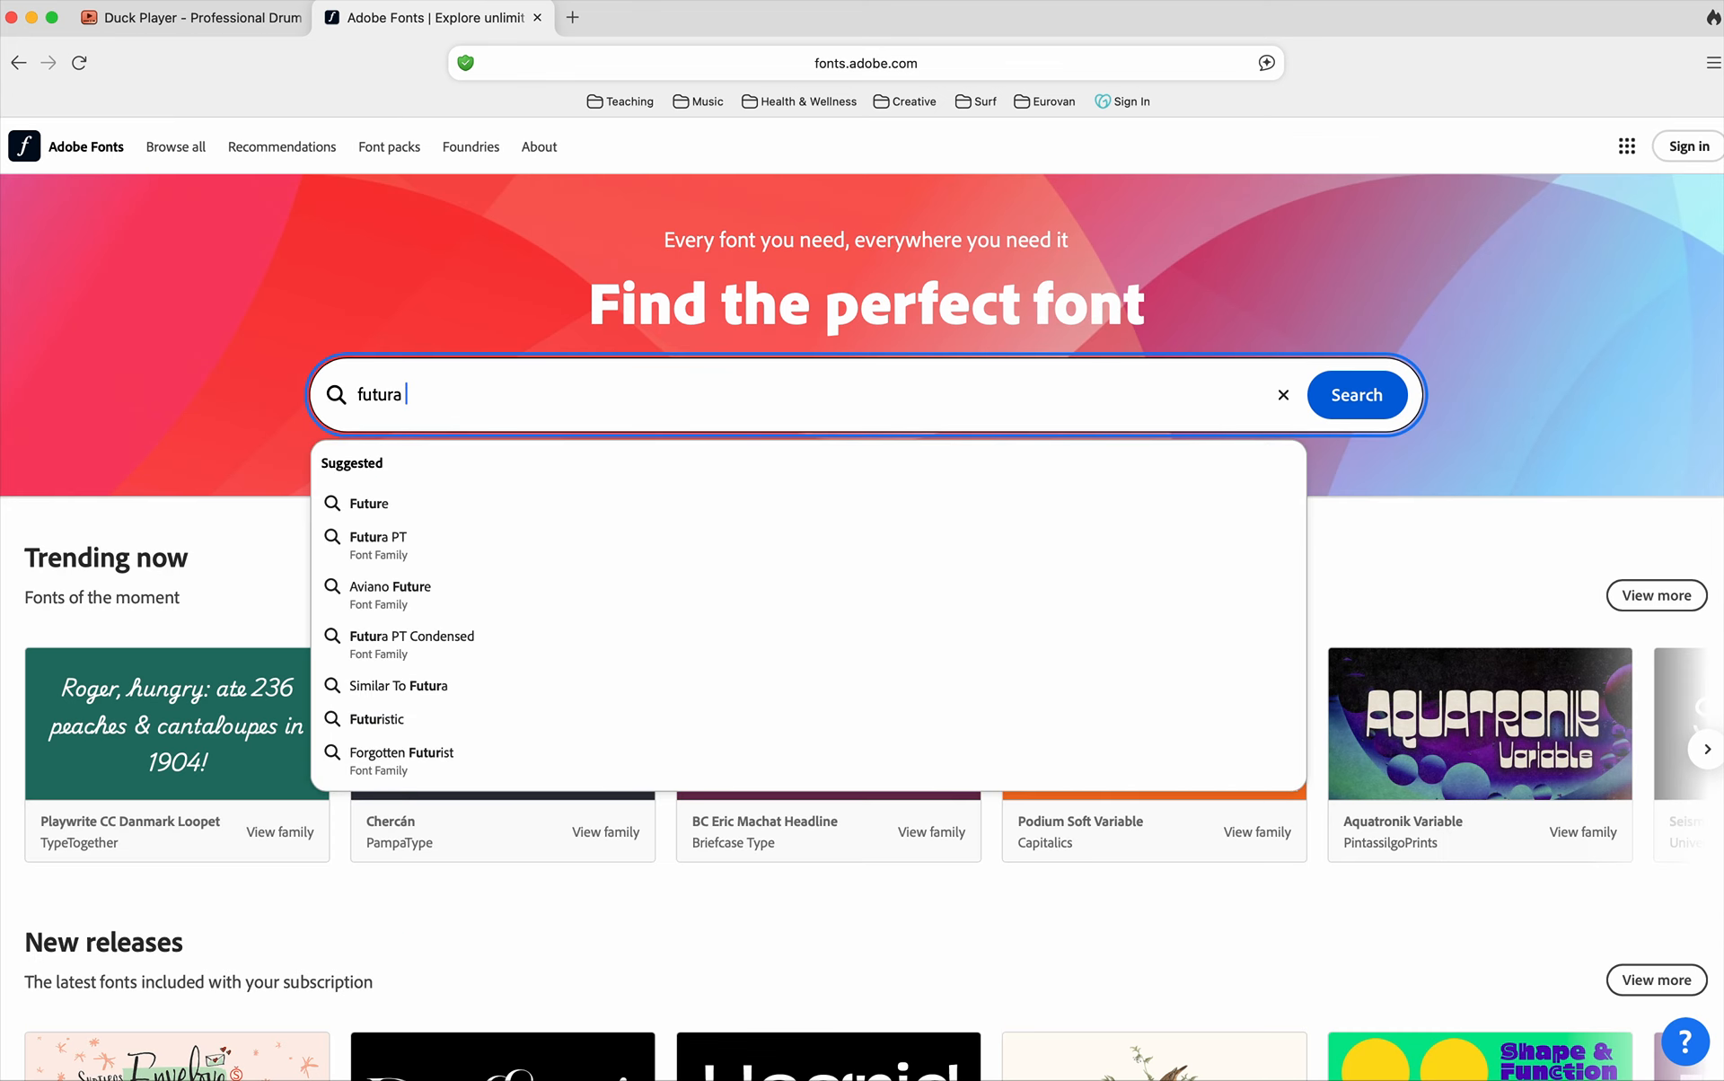
left_click(445, 527)
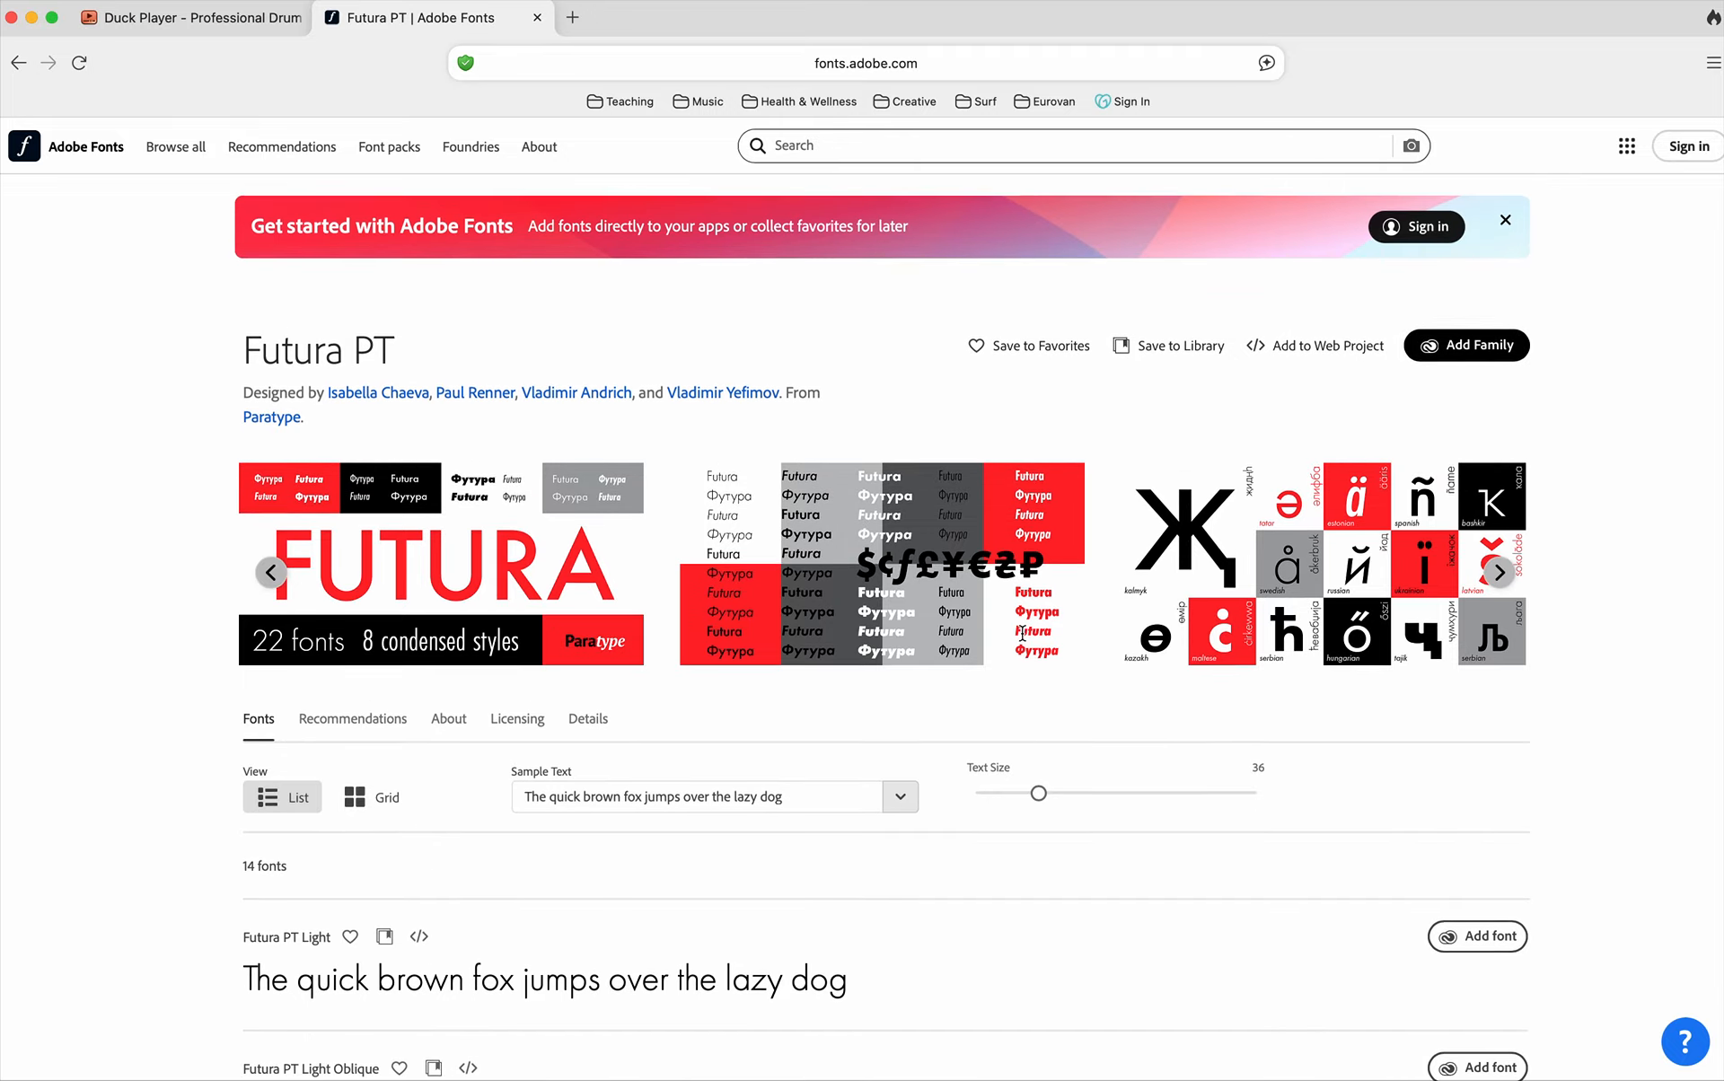
Examine the Futura PT weights and styles and their options for adding single fonts or the whole family.
scroll(1022, 633, "down", 10)
scroll(1022, 633, "down", 12)
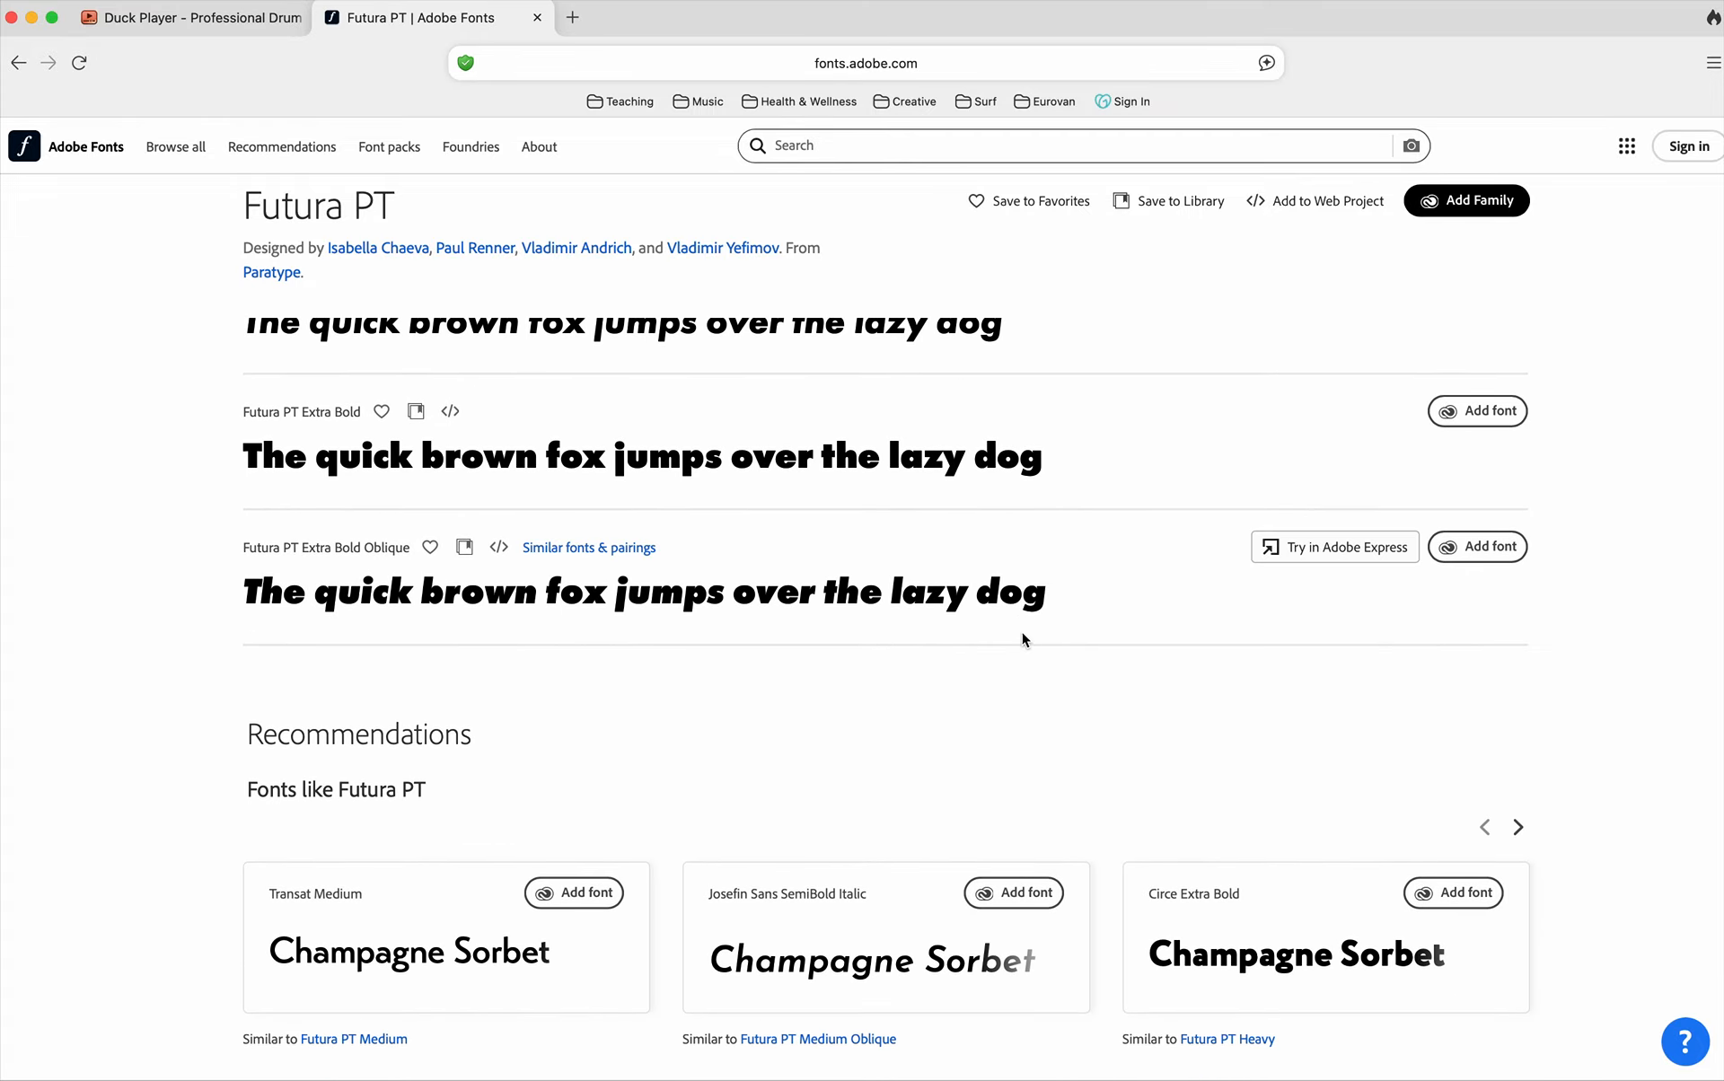
scroll(1021, 632, "up", 1)
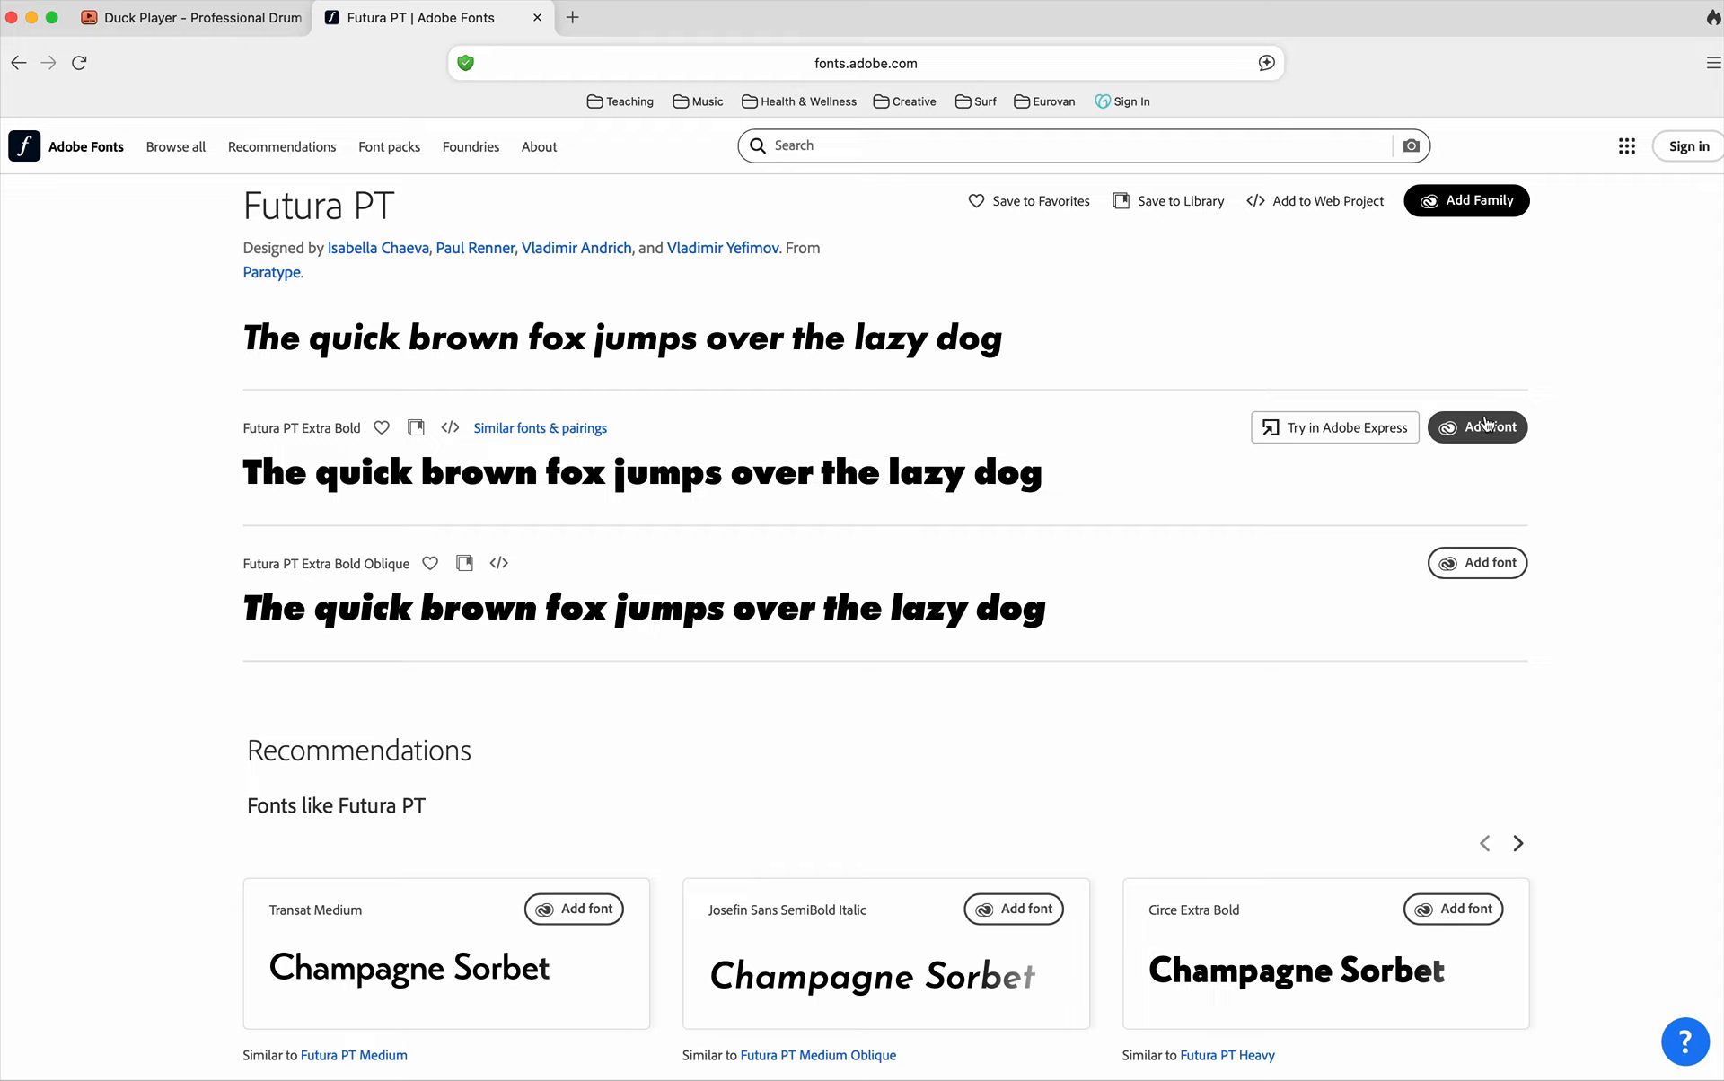
scroll(880, 553, "up", 5)
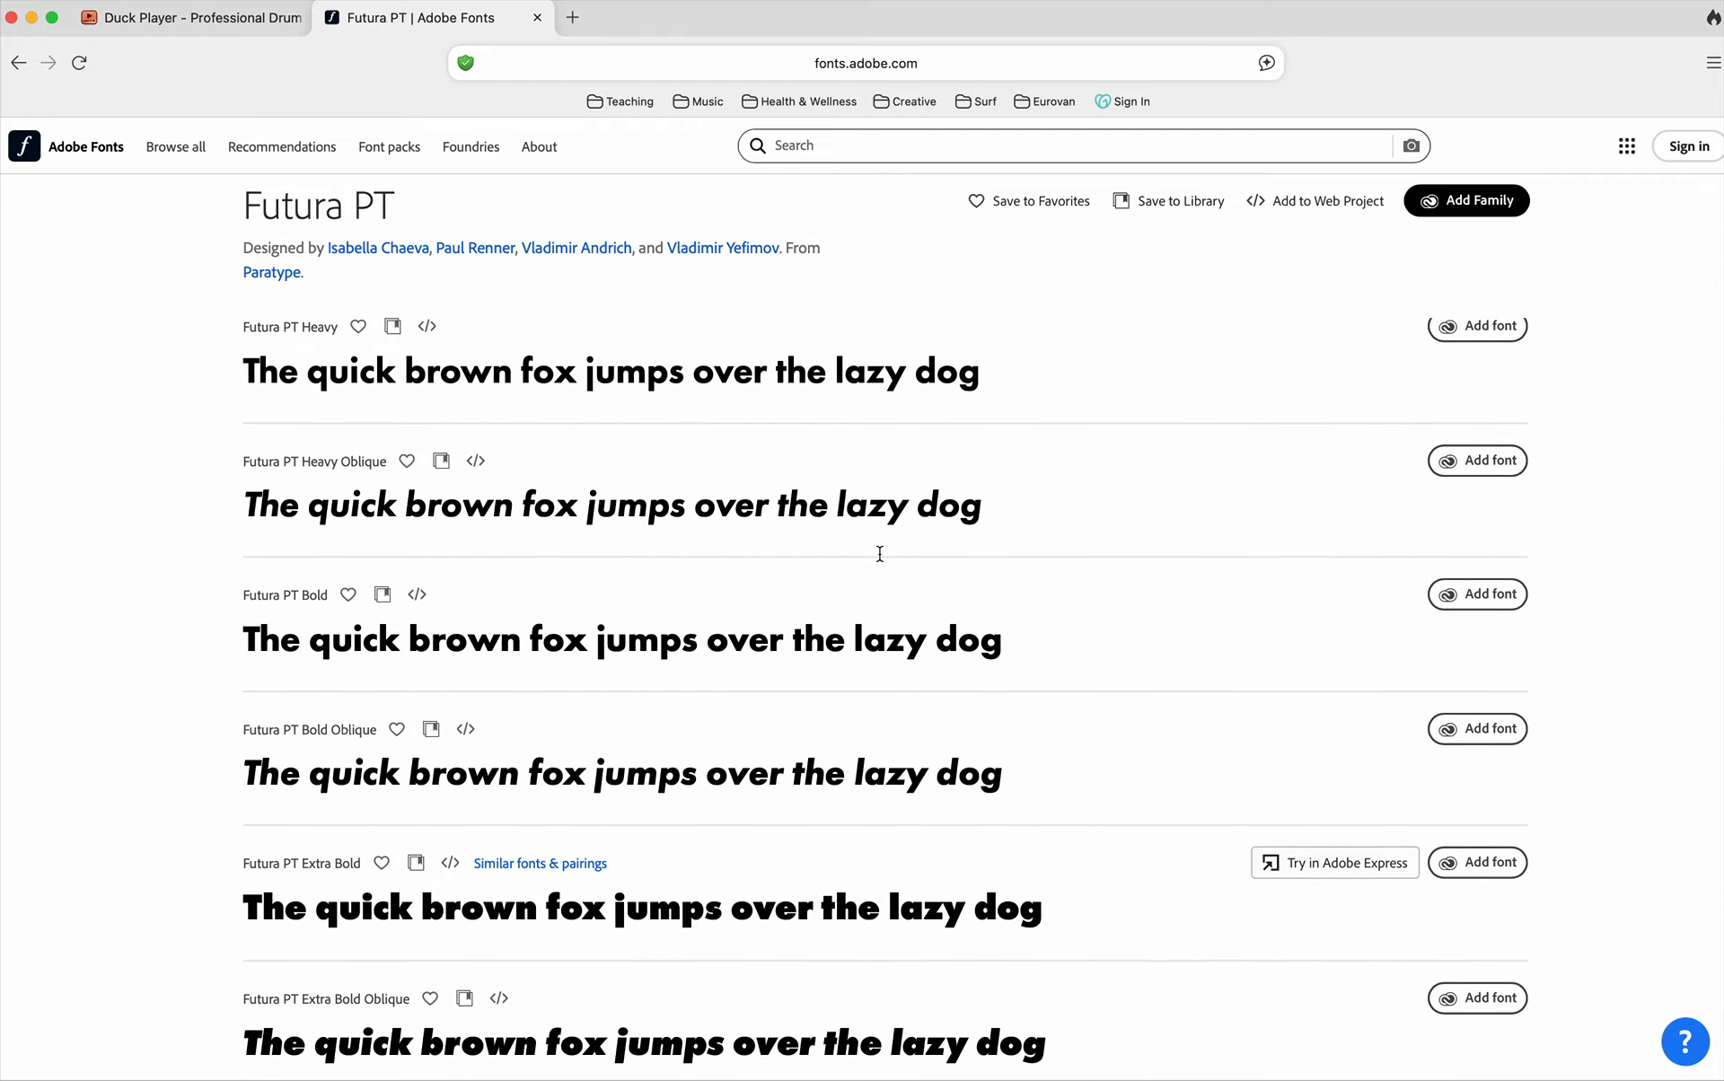
scroll(880, 553, "up", 4)
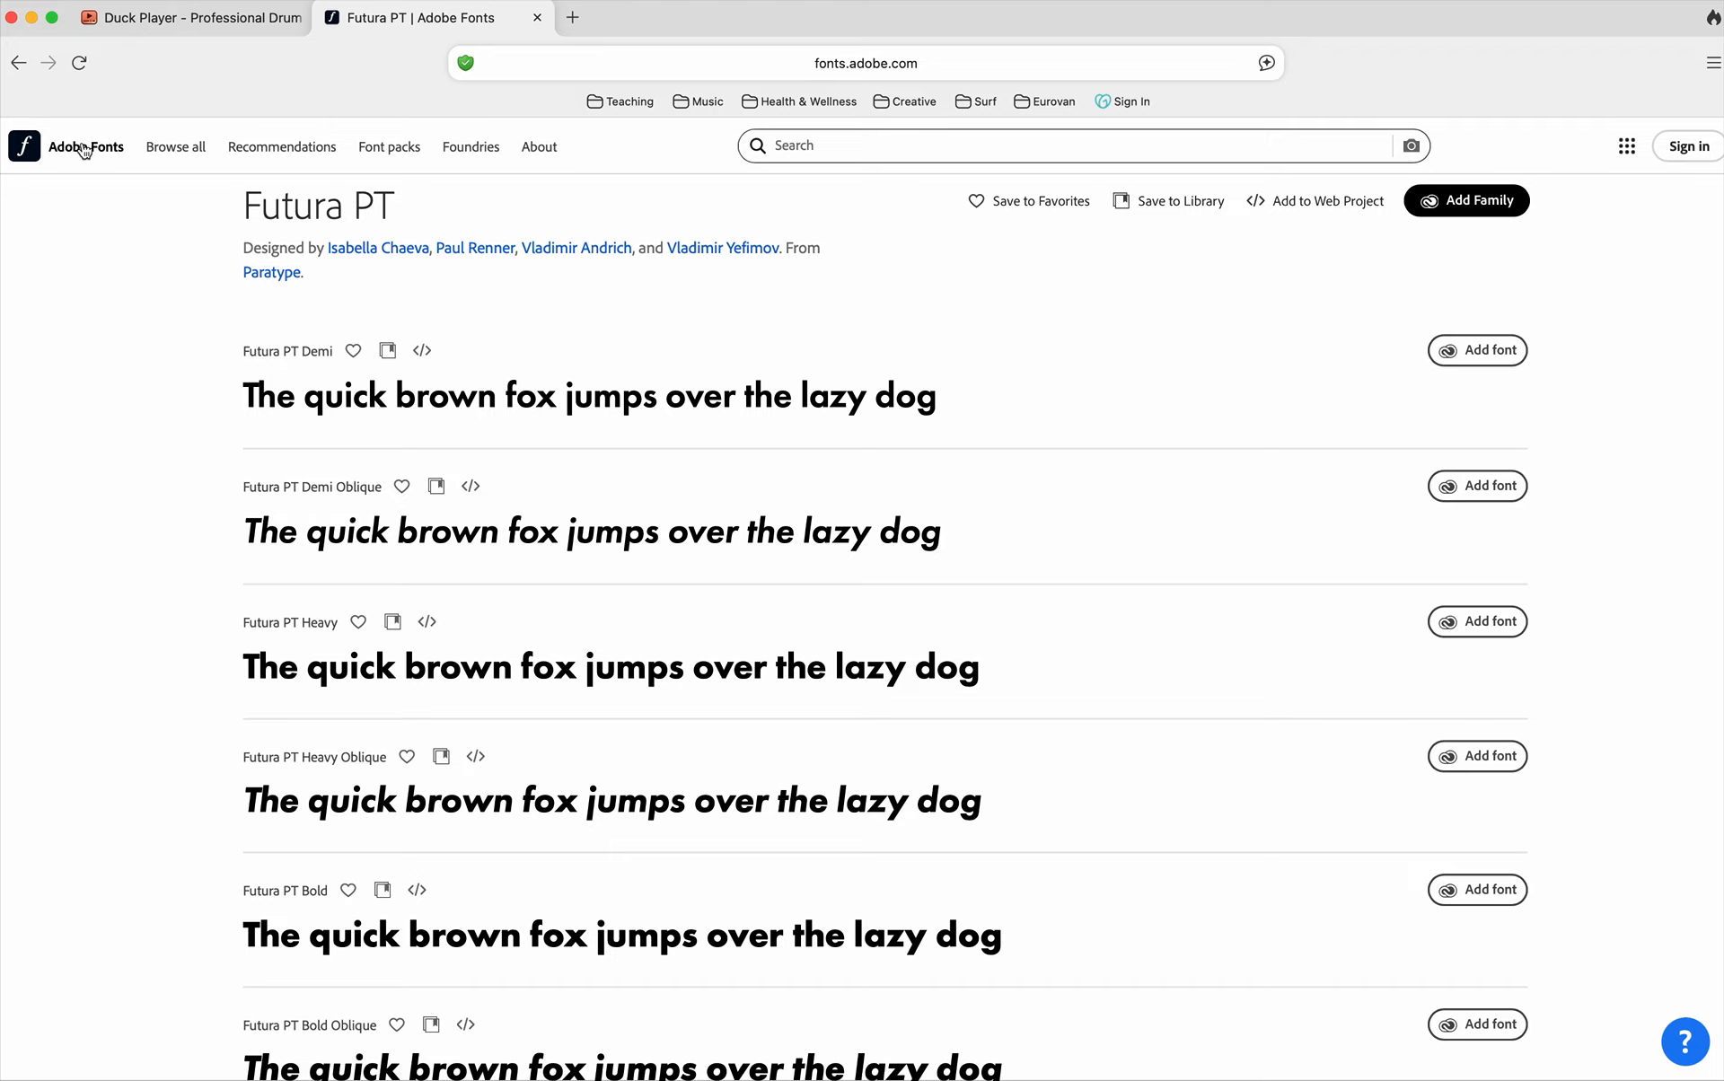
scroll(576, 460, "down", 2)
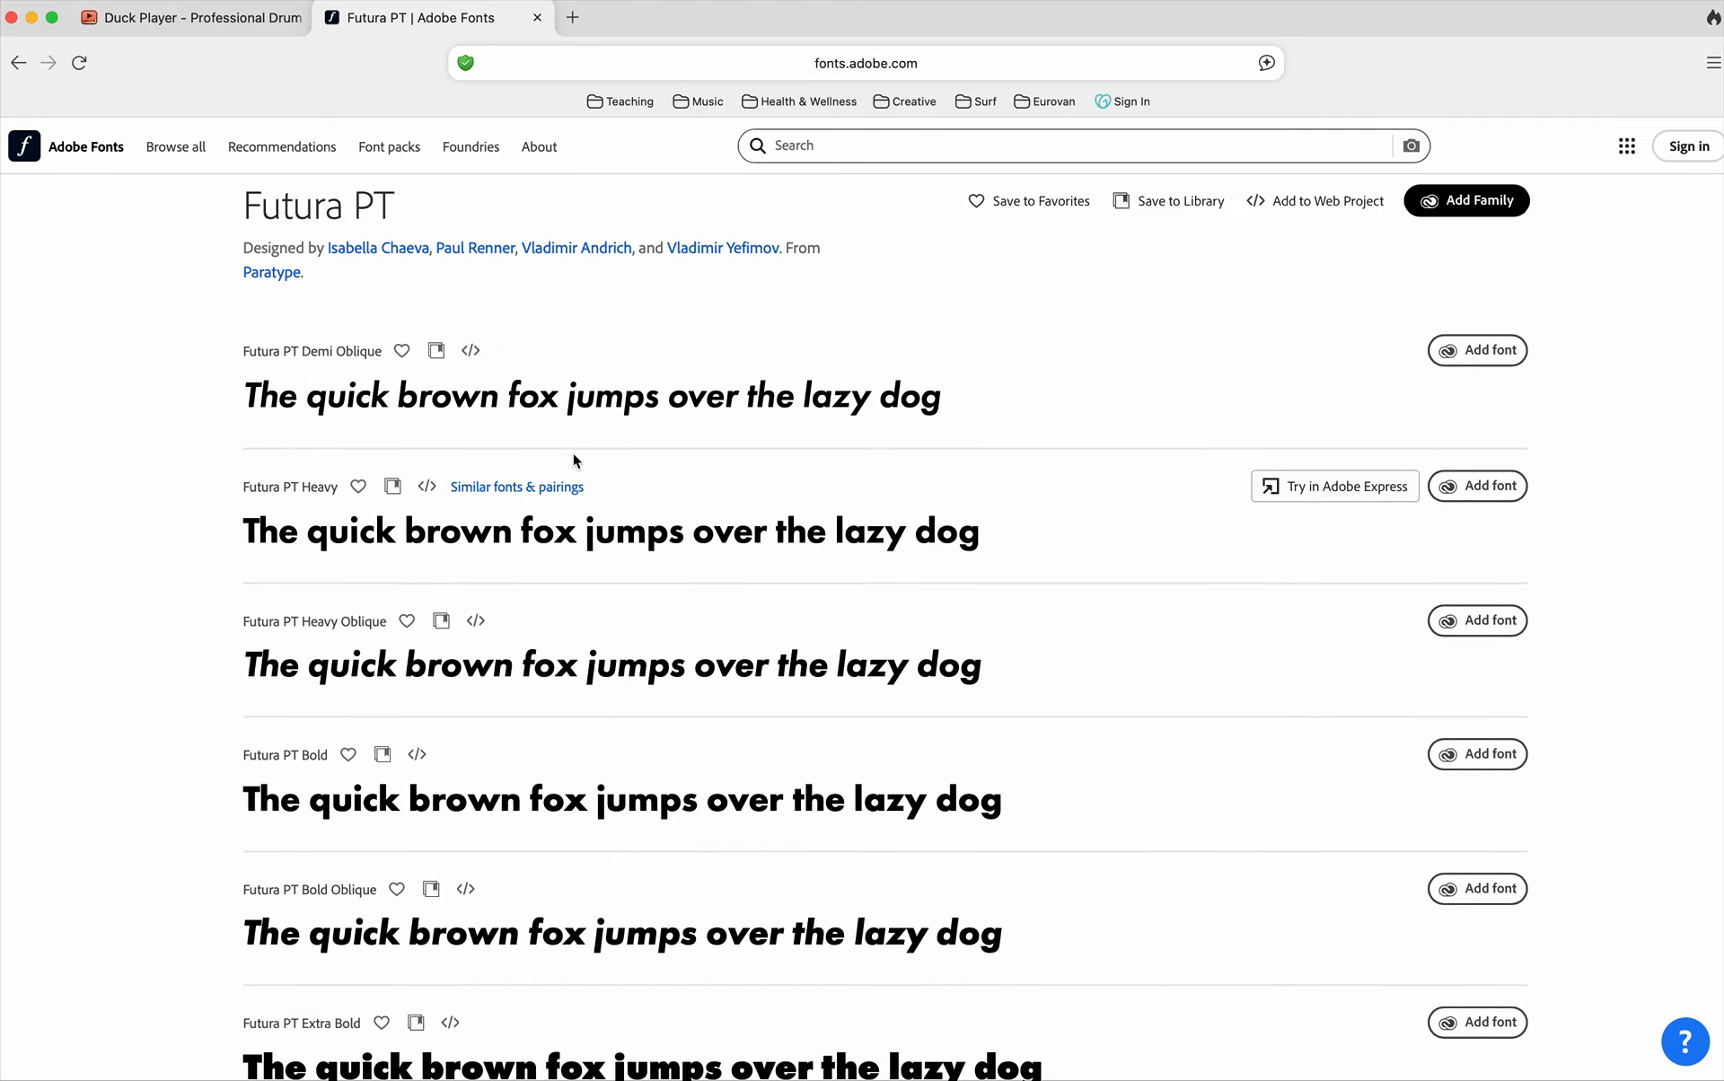
scroll(572, 458, "down", 4)
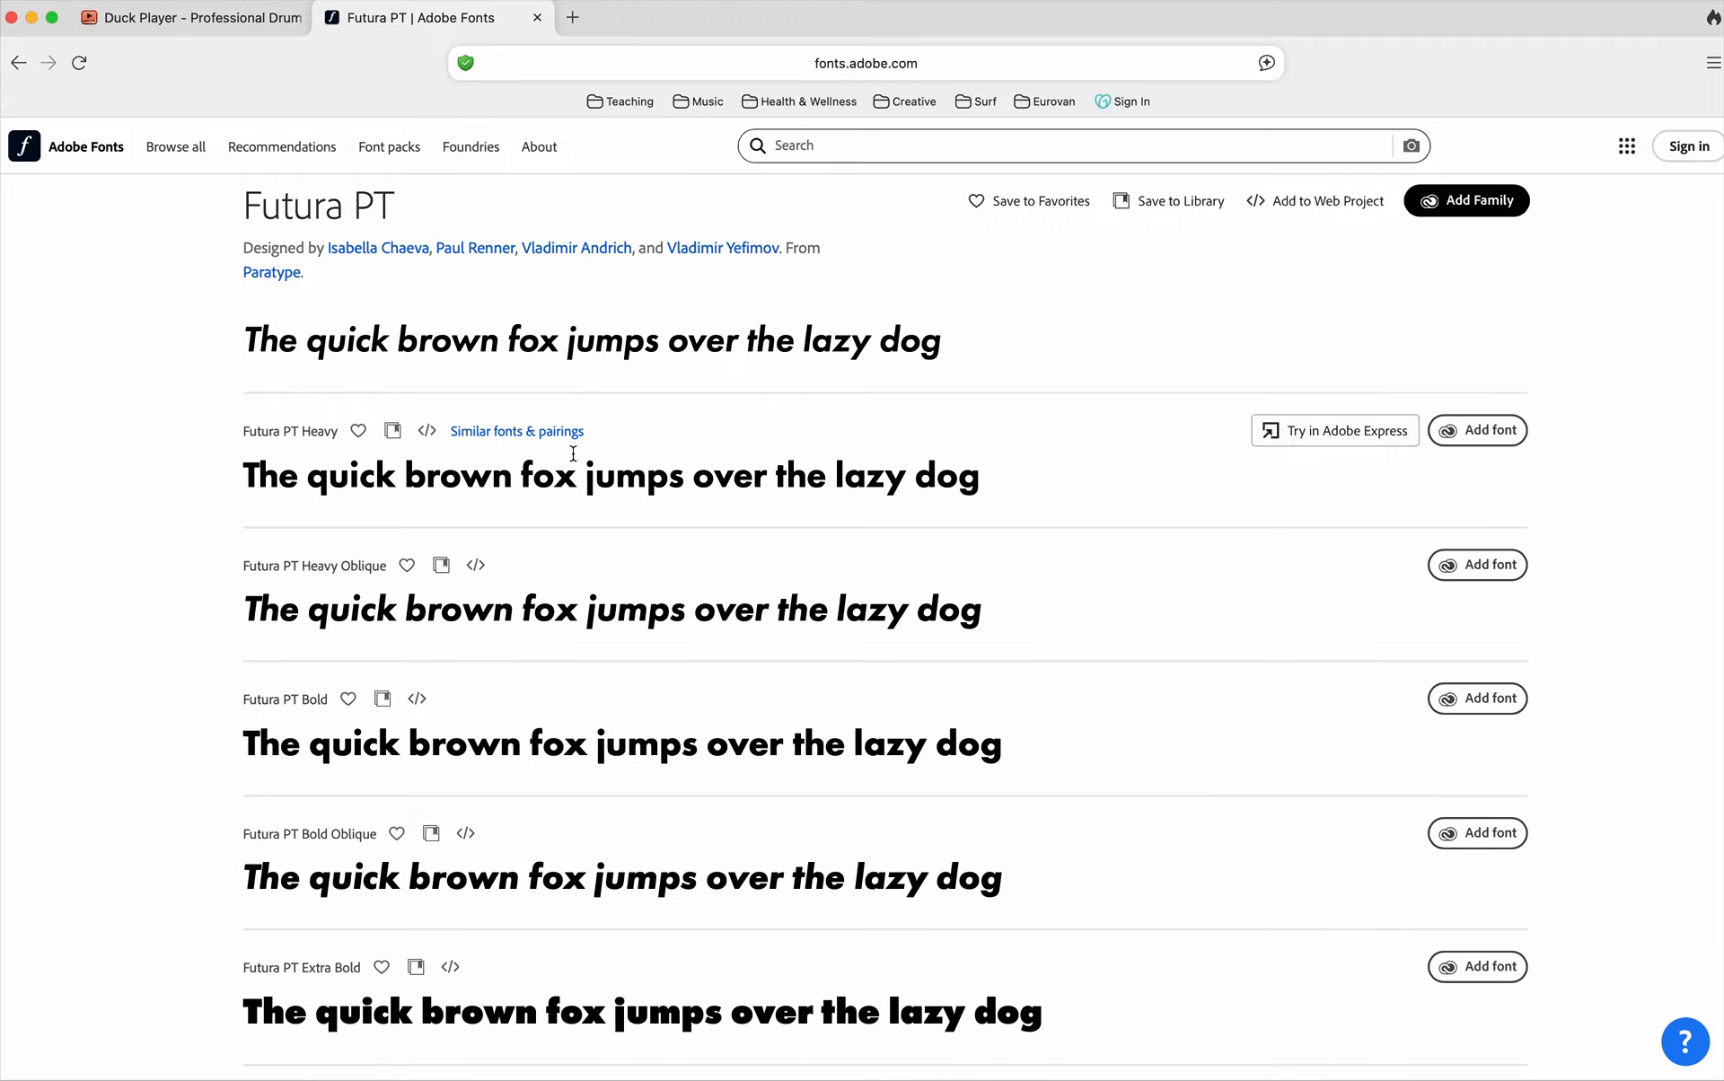
scroll(573, 454, "up", 10)
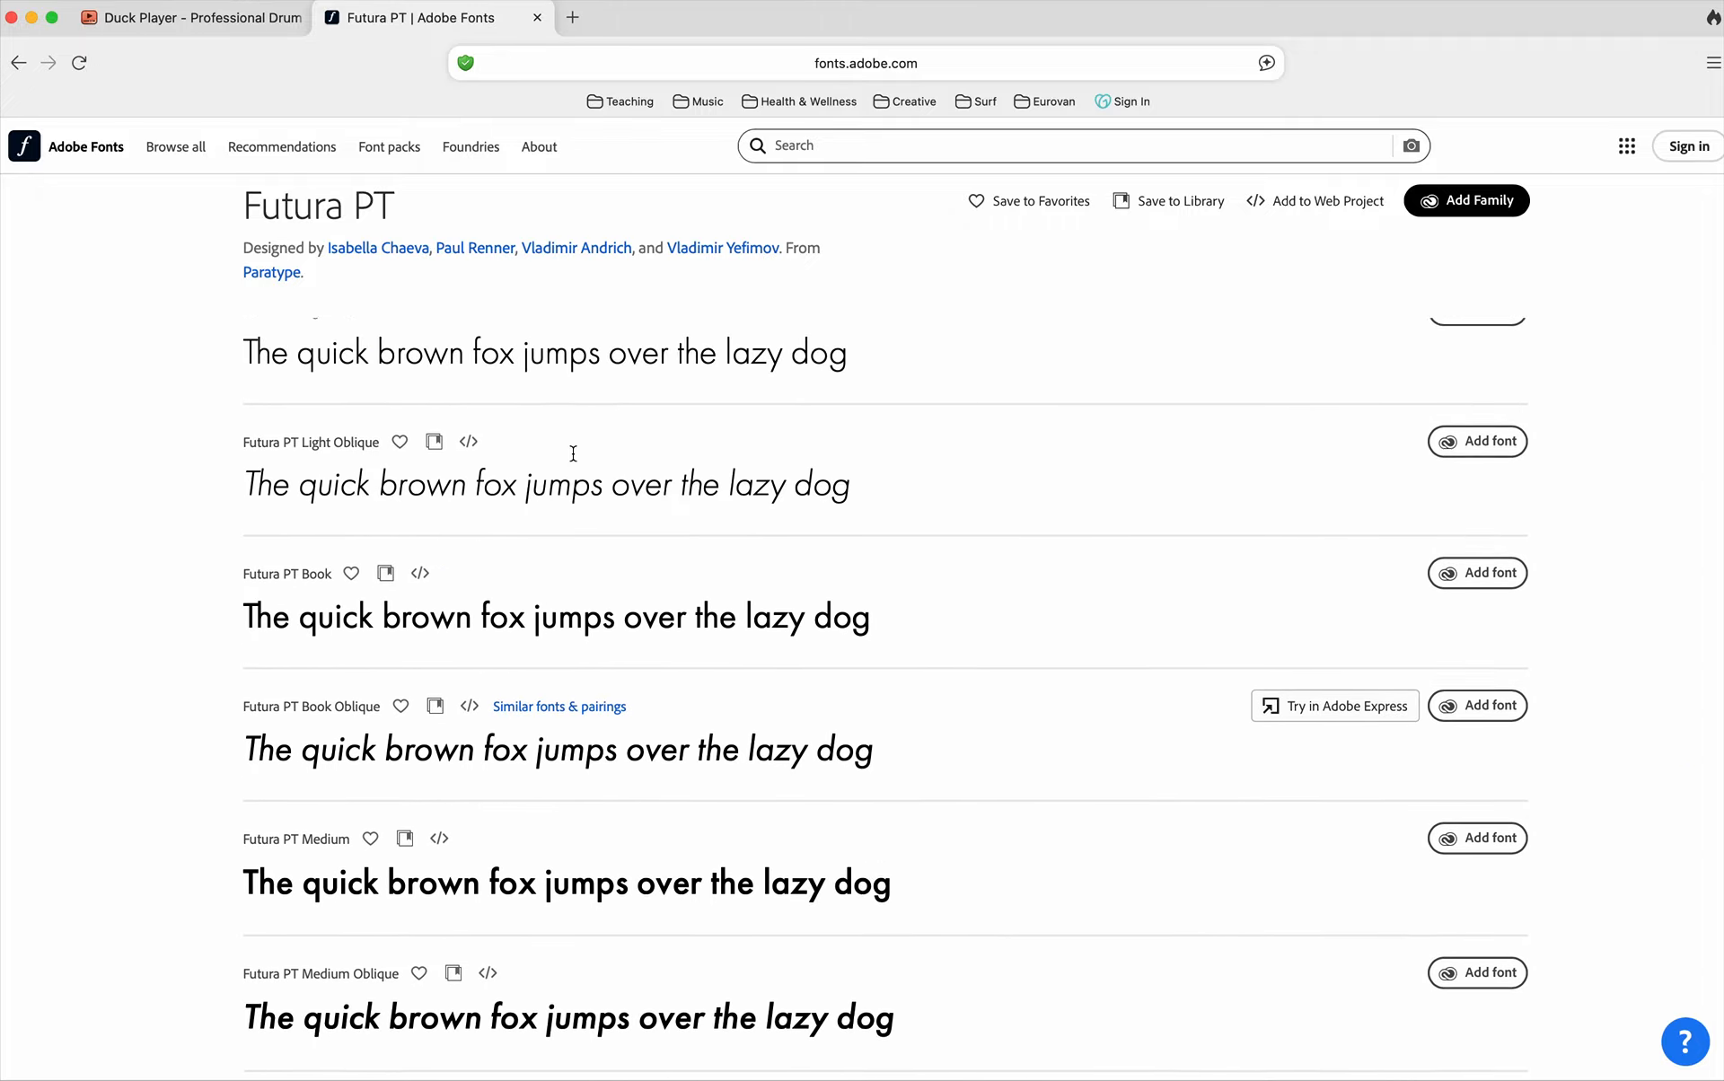
scroll(573, 451, "down", 3)
scroll(573, 458, "down", 8)
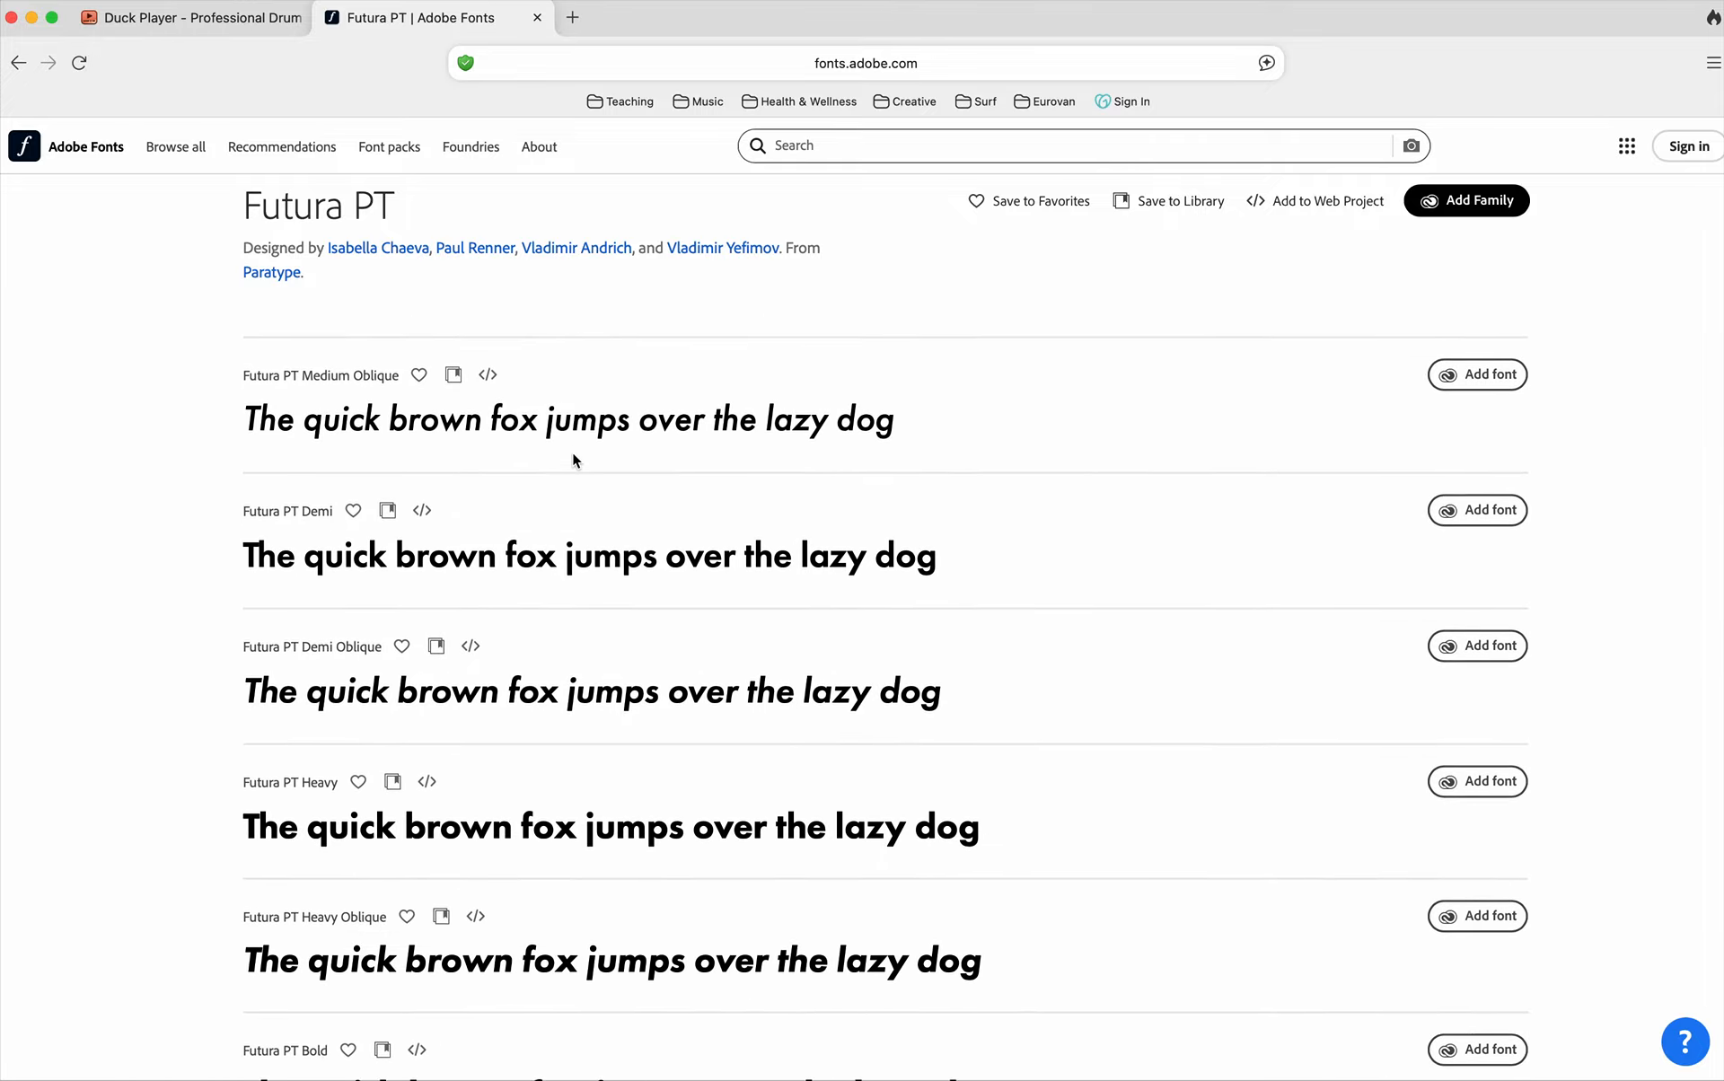
scroll(572, 453, "down", 5)
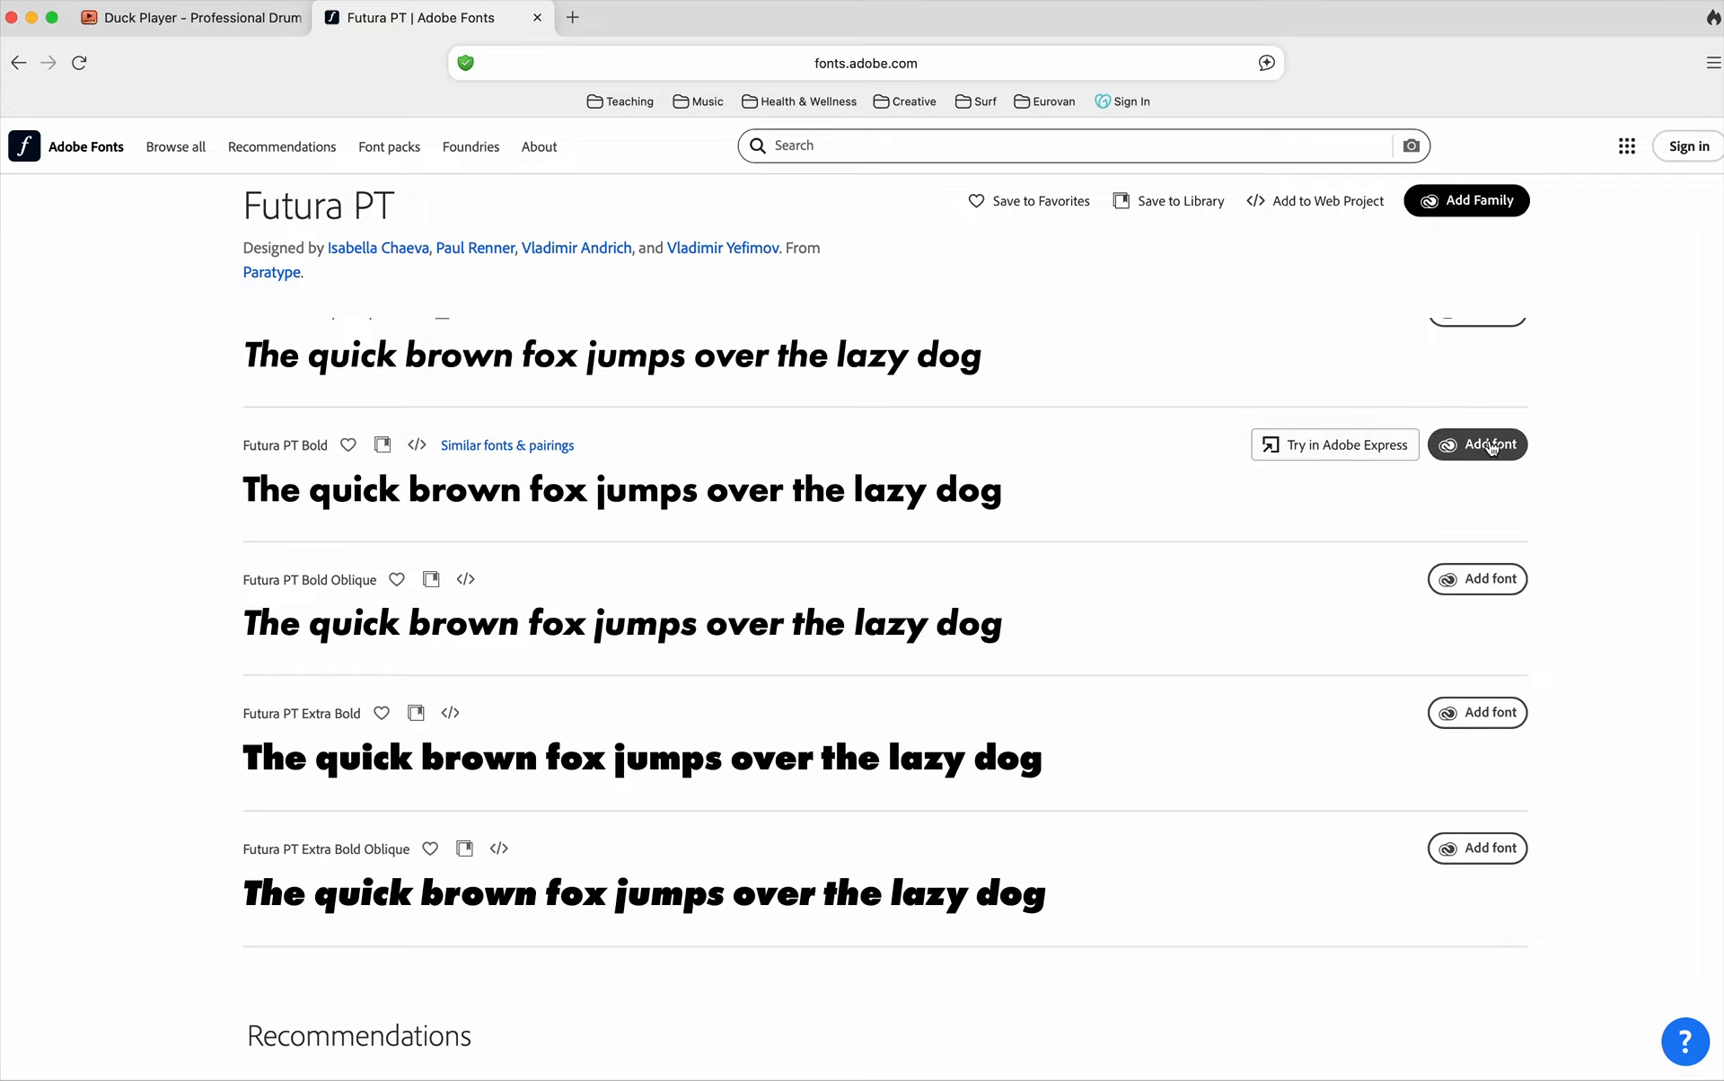
scroll(1483, 453, "up", 15)
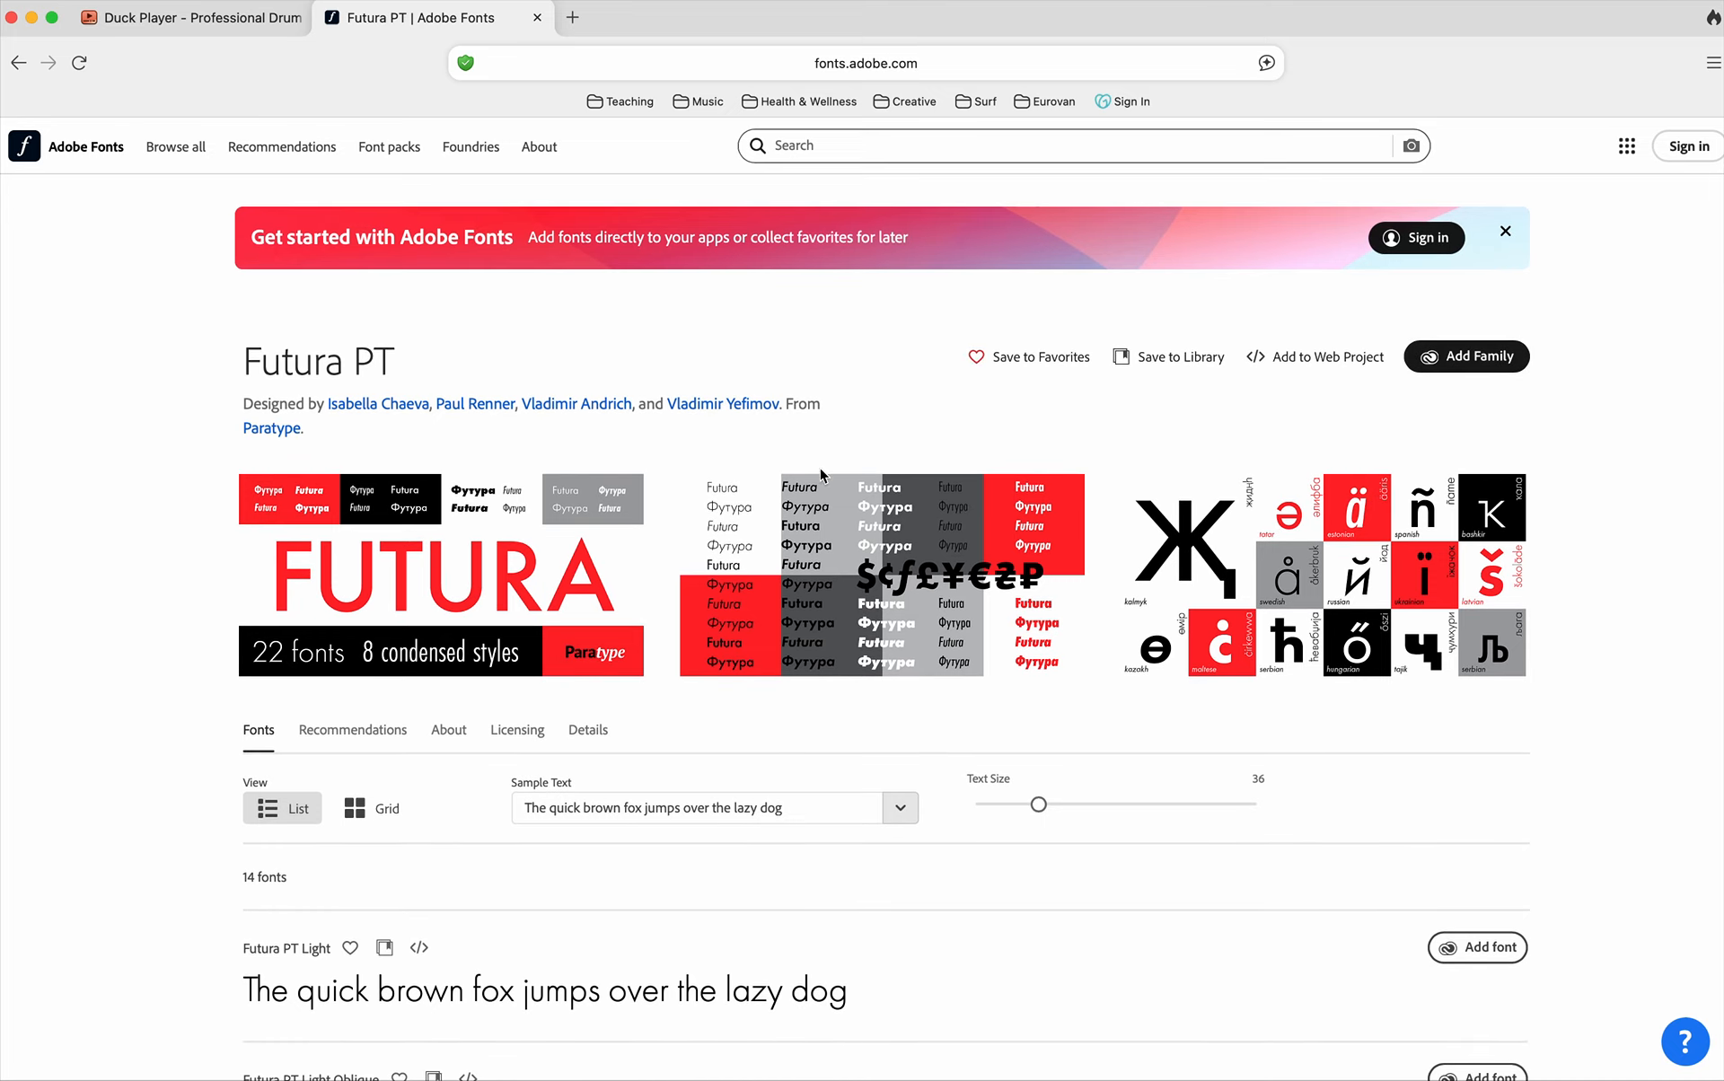
scroll(781, 496, "down", 1)
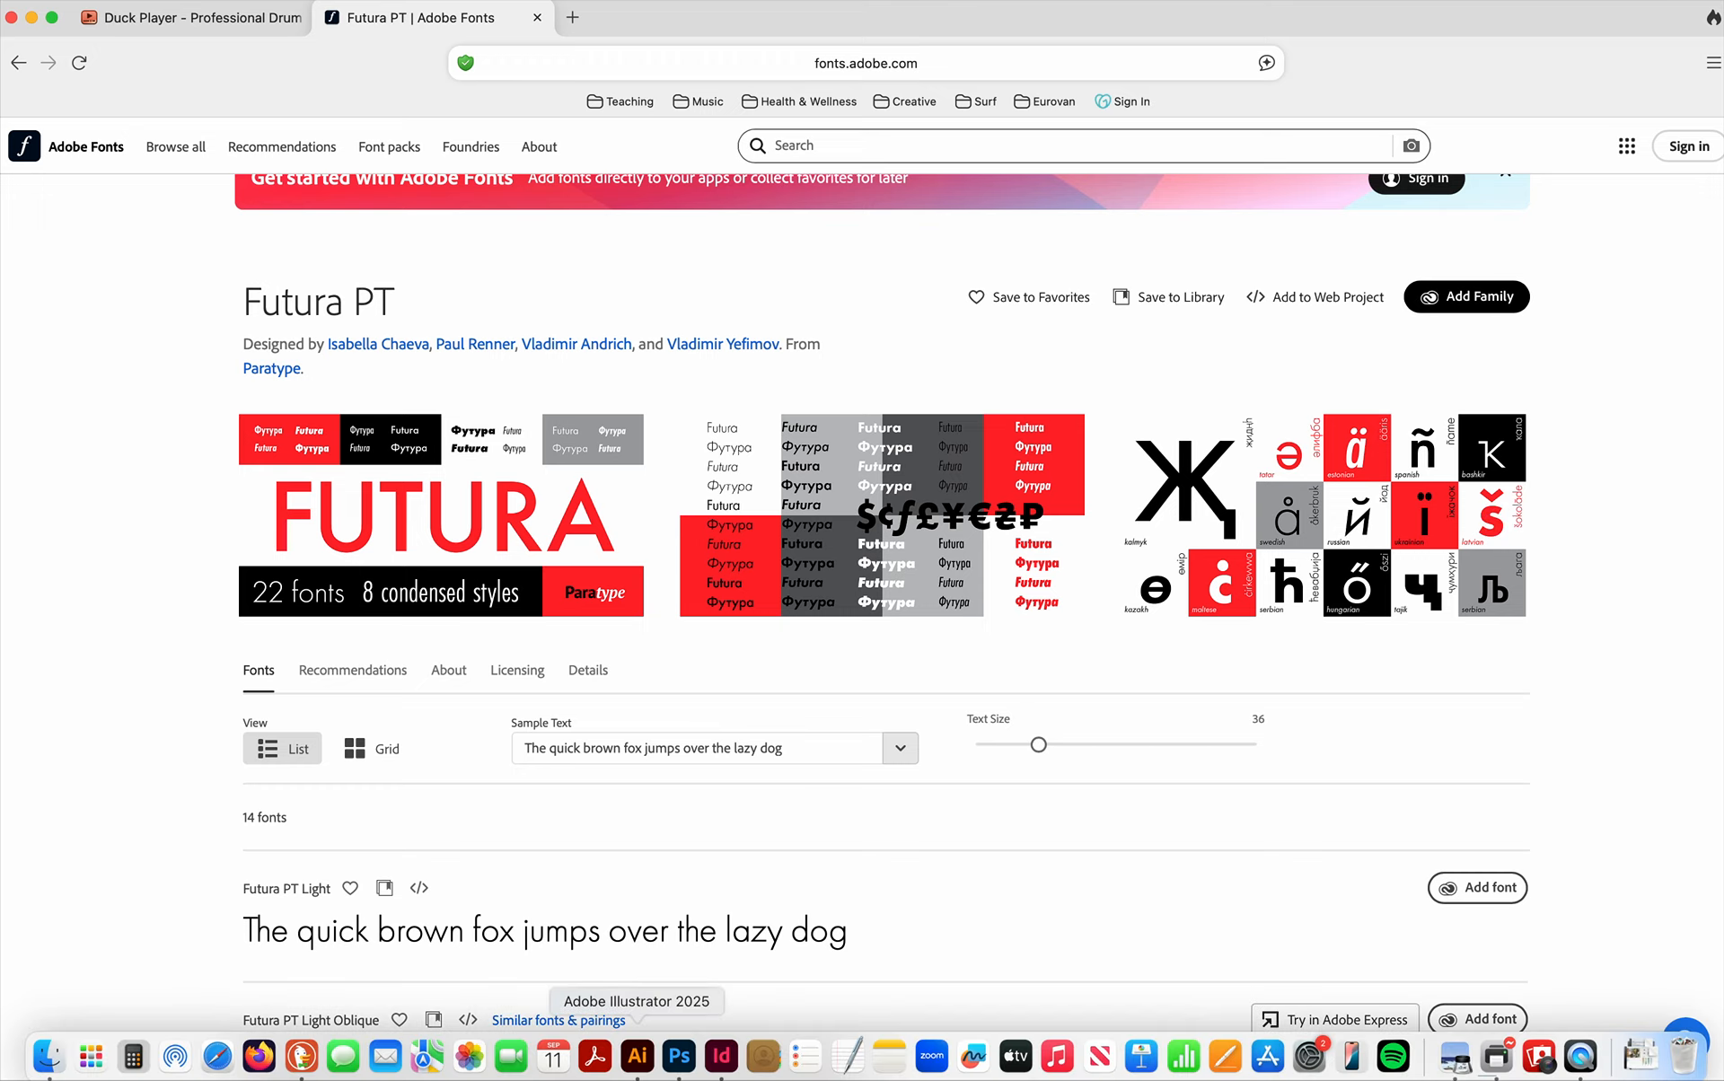
Switch back to Illustrator and move the "plus minus" text slightly down and to the left on the first artboard.
left_click(637, 1060)
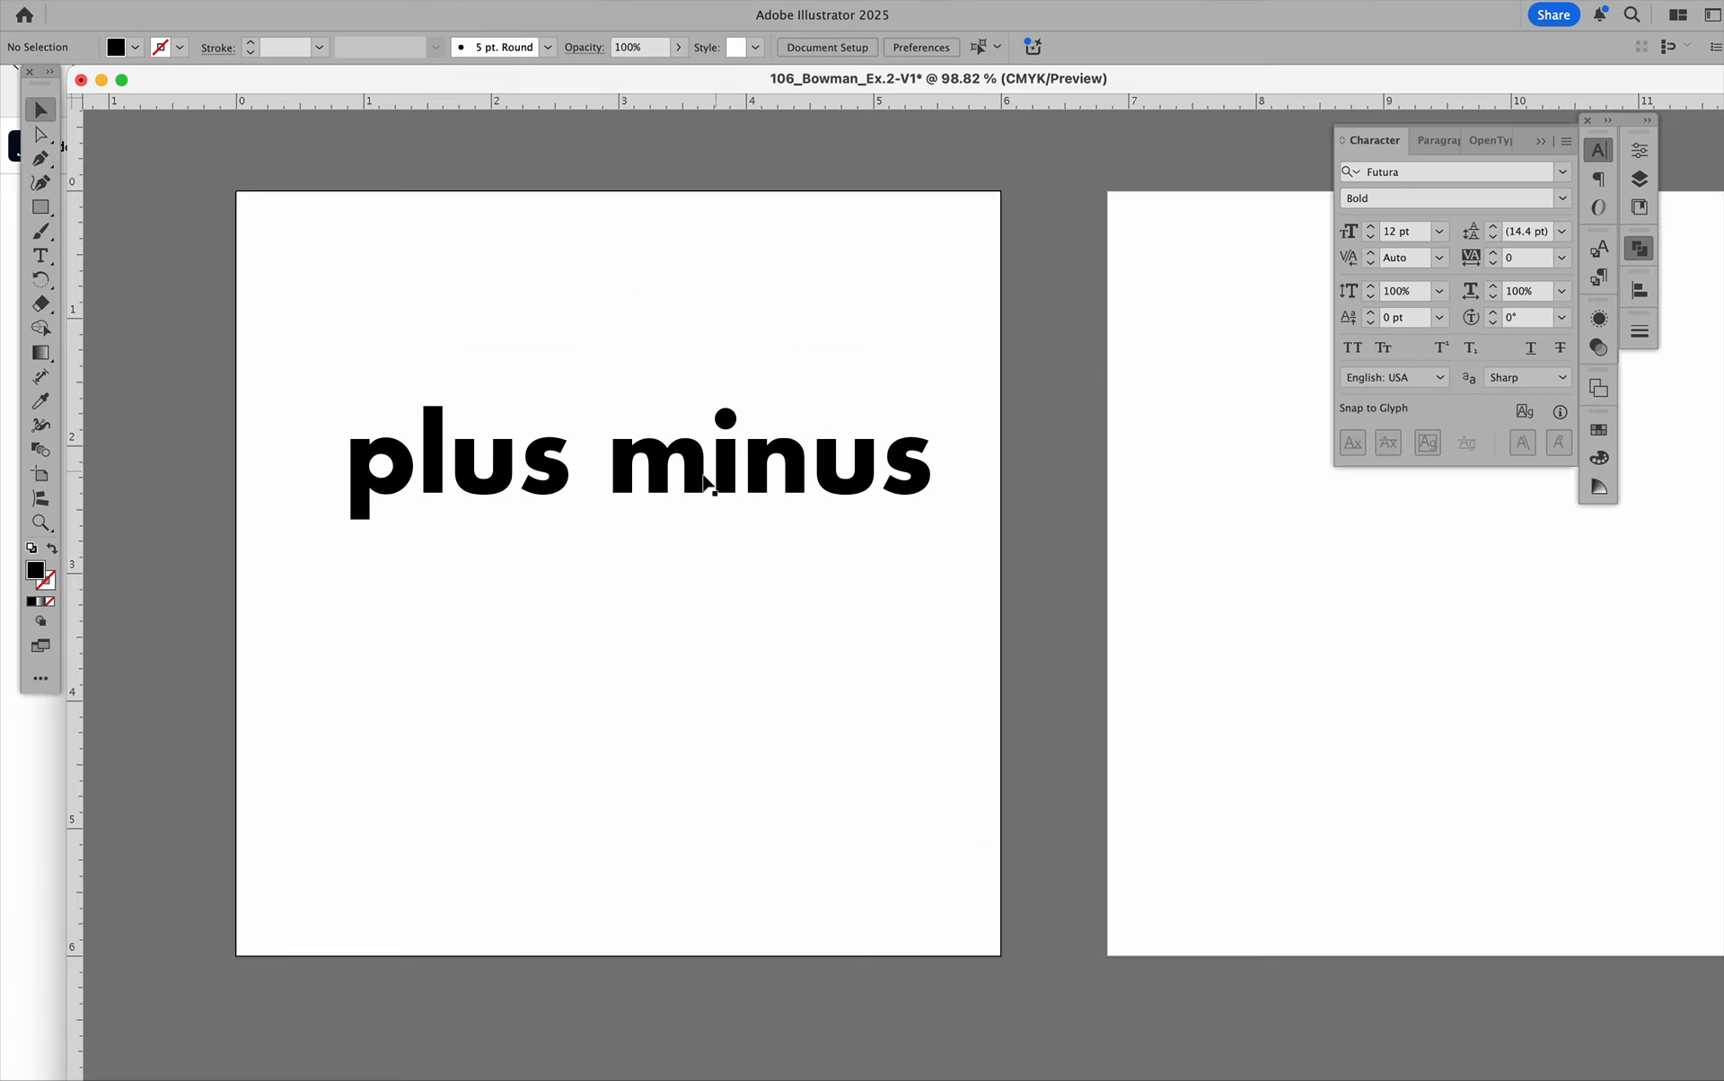
left_click_drag(697, 475, 676, 501)
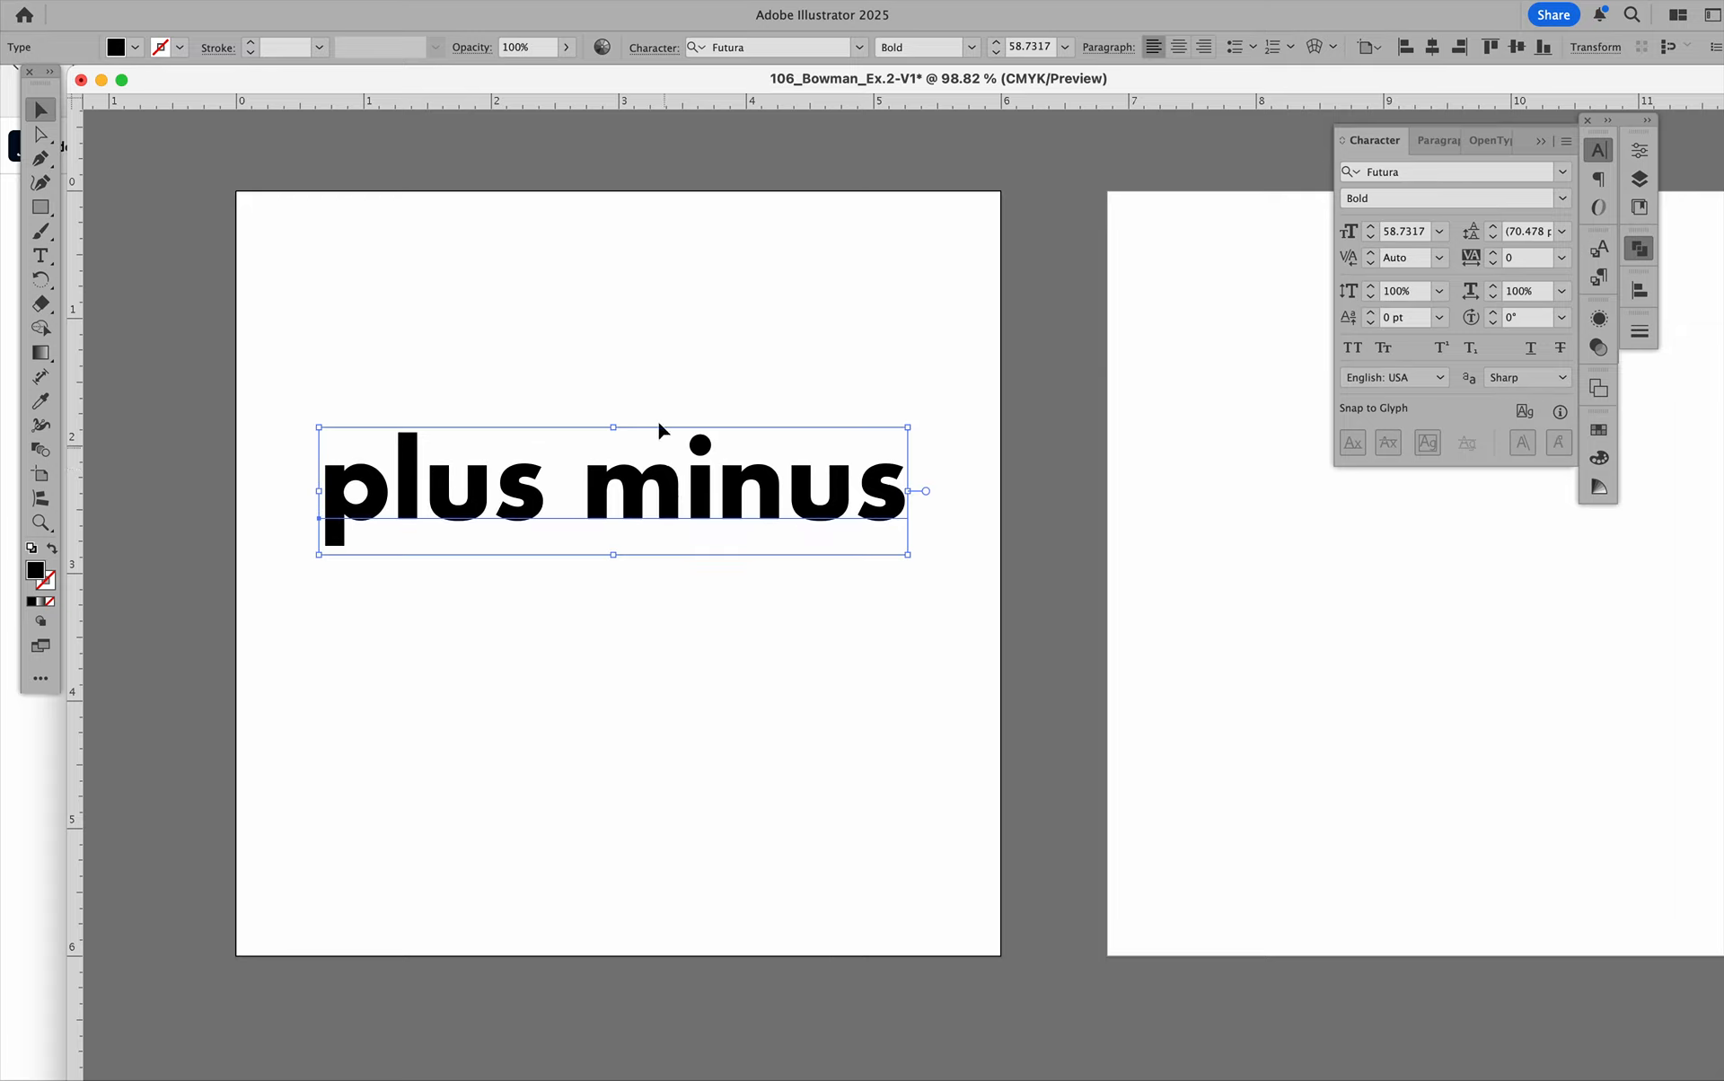
left_click_drag(680, 491, 670, 492)
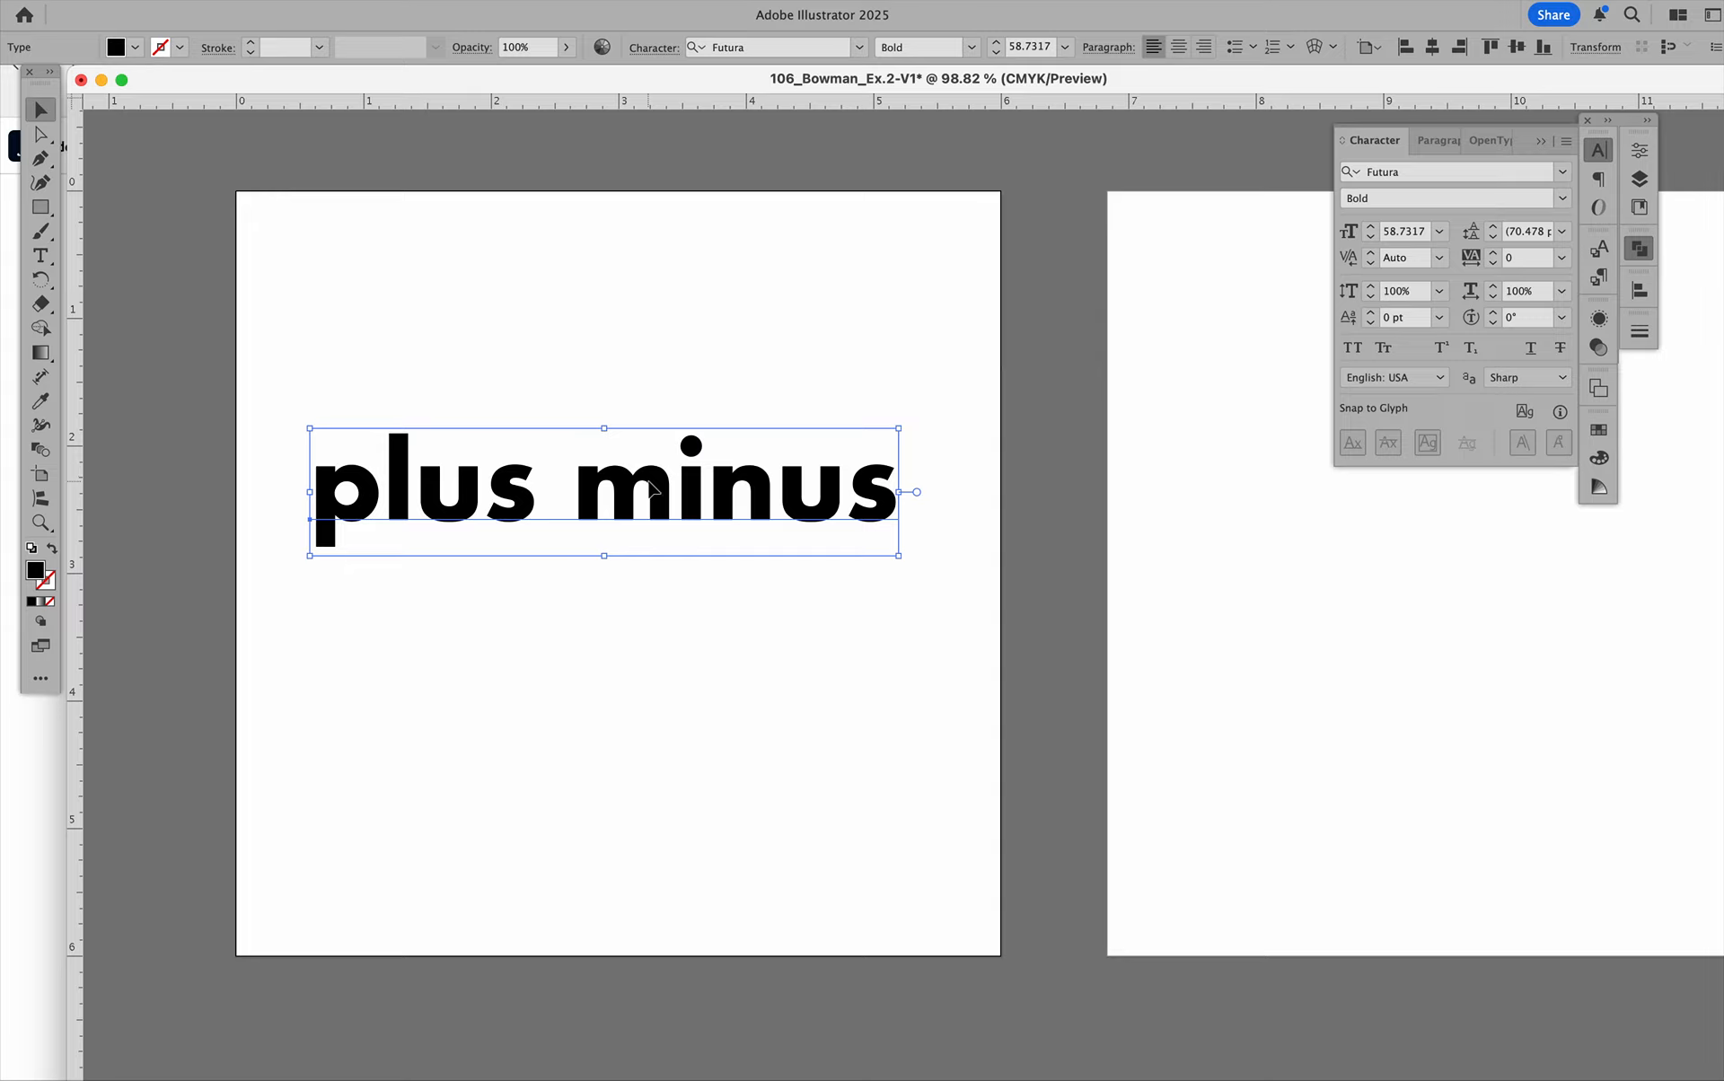
Duplicate the "plus minus" text straight below the original and change the copy's case to UPPERCASE.
left_click_drag(650, 487, 651, 660)
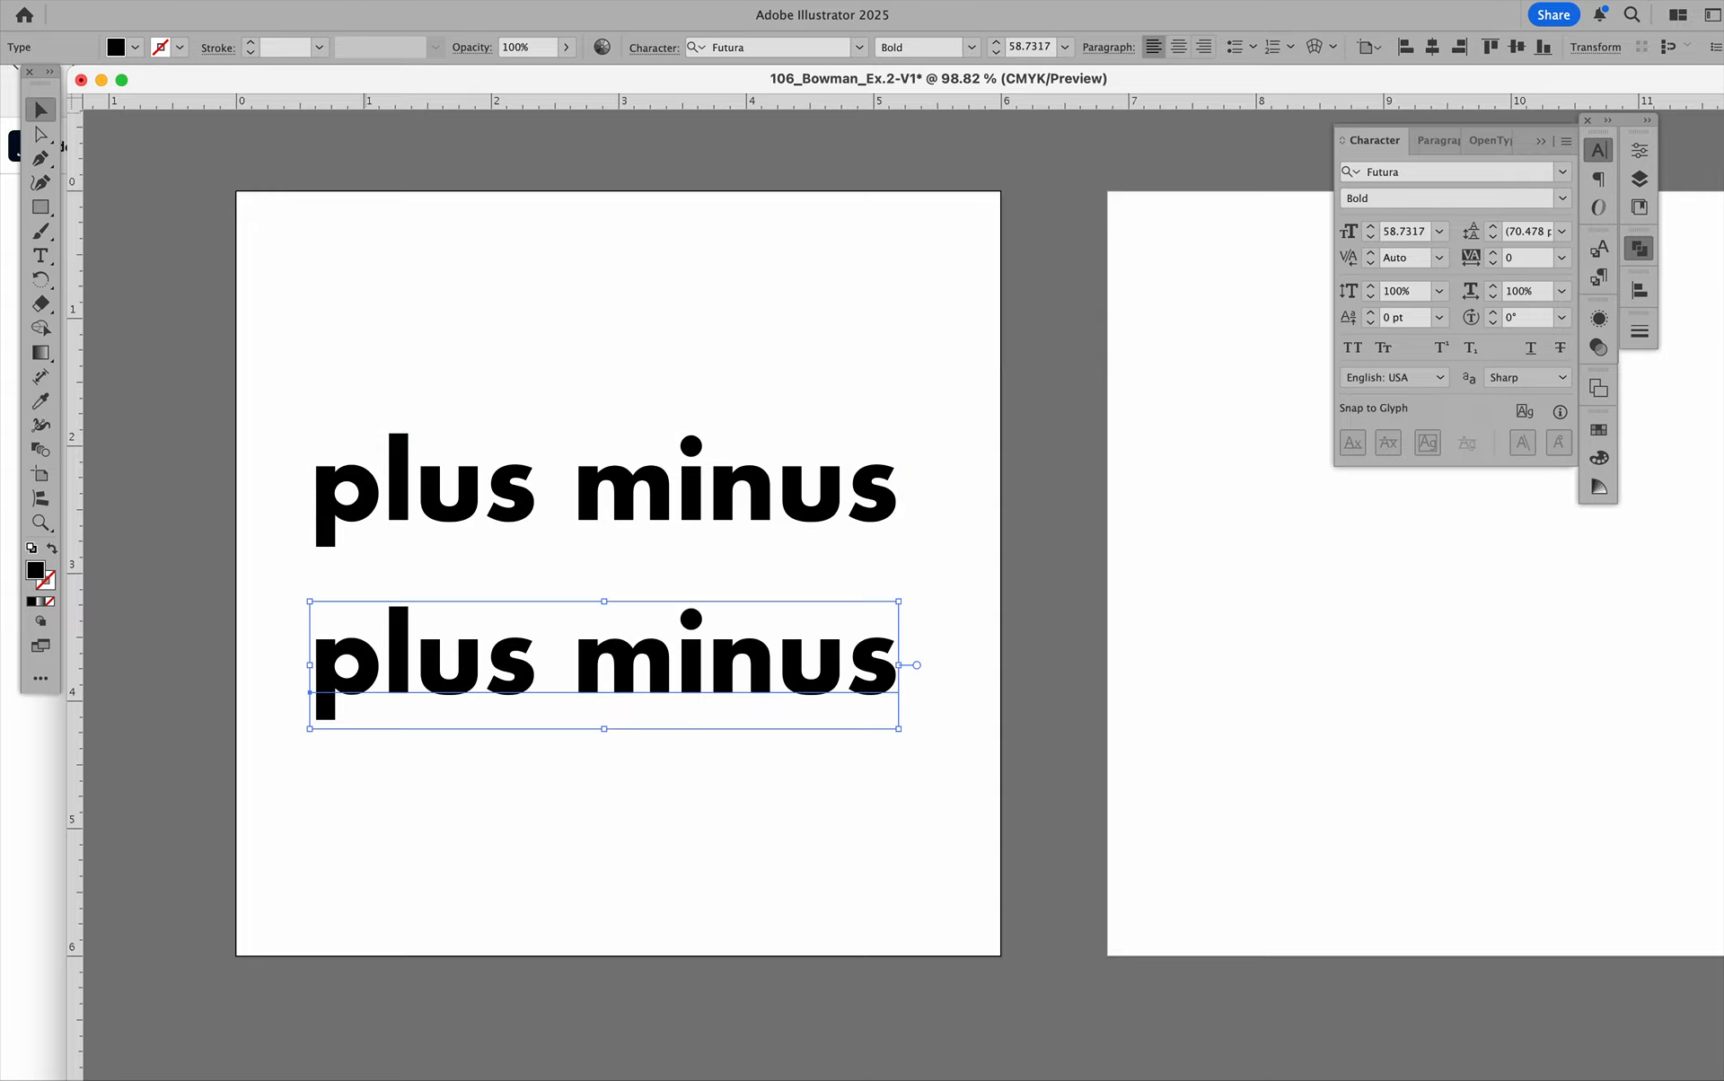
left_click(294, 0)
mouse_move(431, 322)
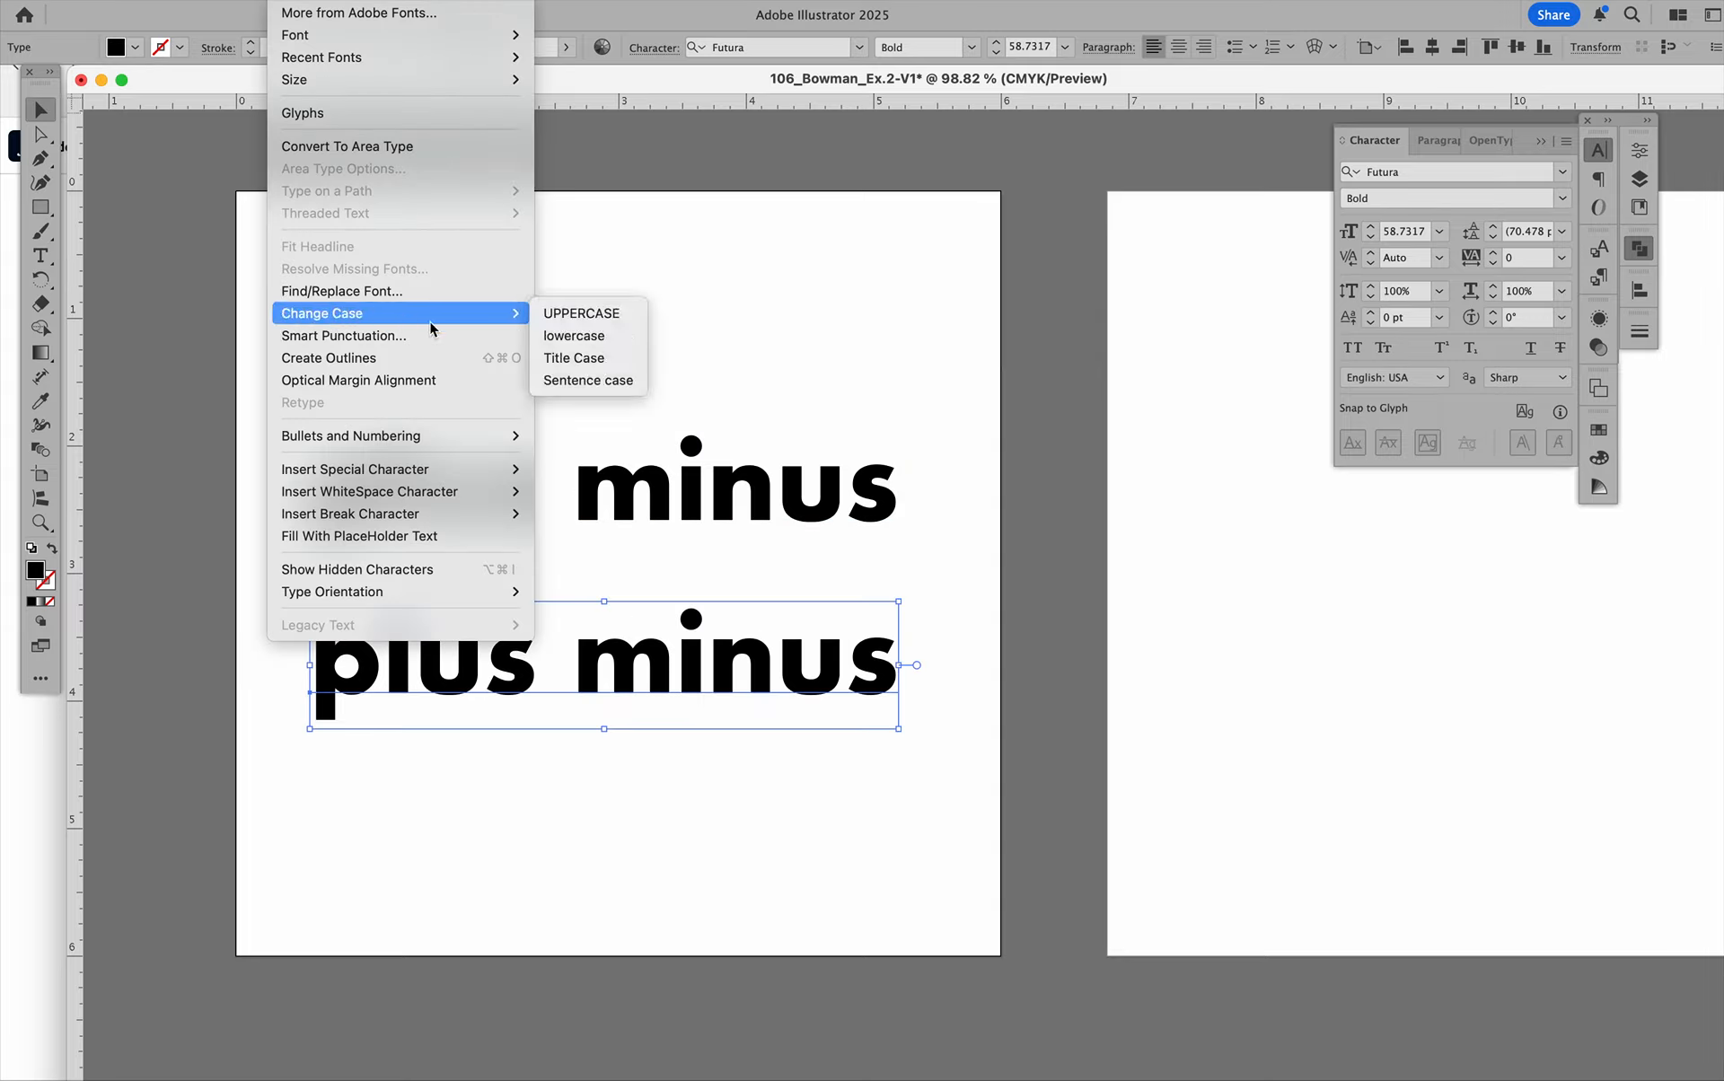
left_click(577, 312)
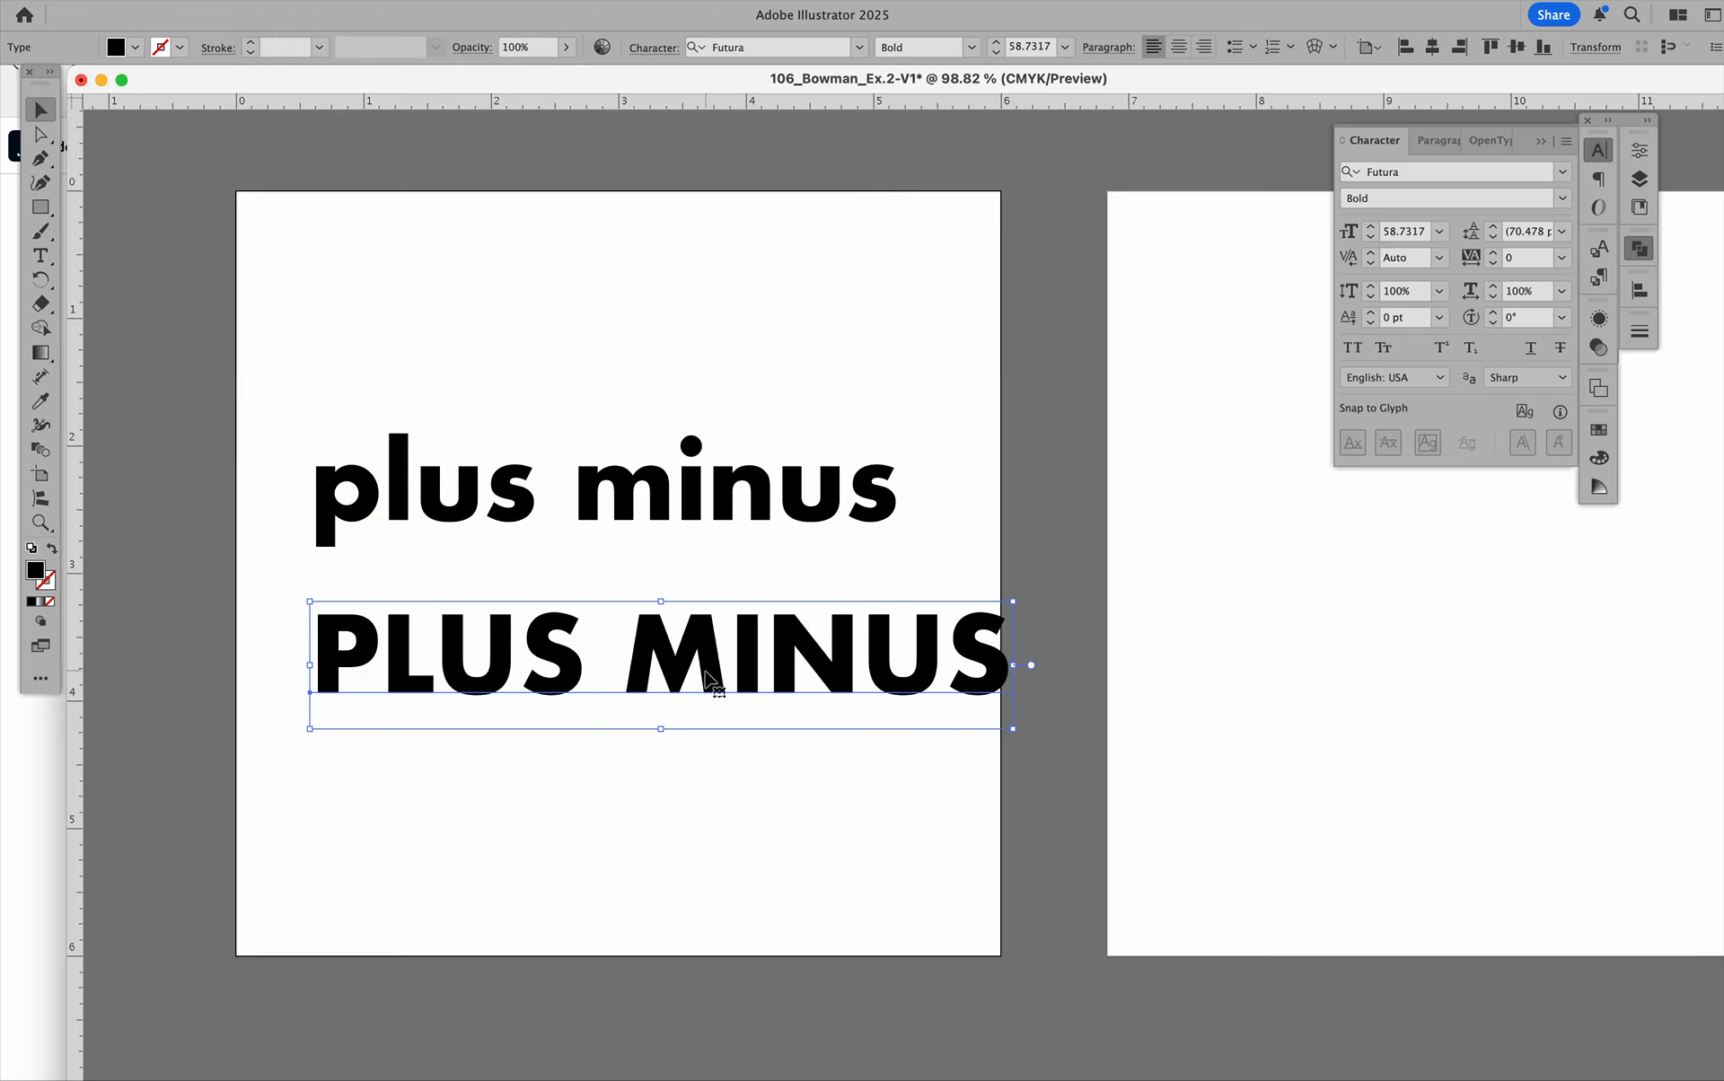
Scale the uppercase "PLUS MINUS" copy down to about 39 pt, and delete that copy.
left_click_drag(1013, 602, 901, 648)
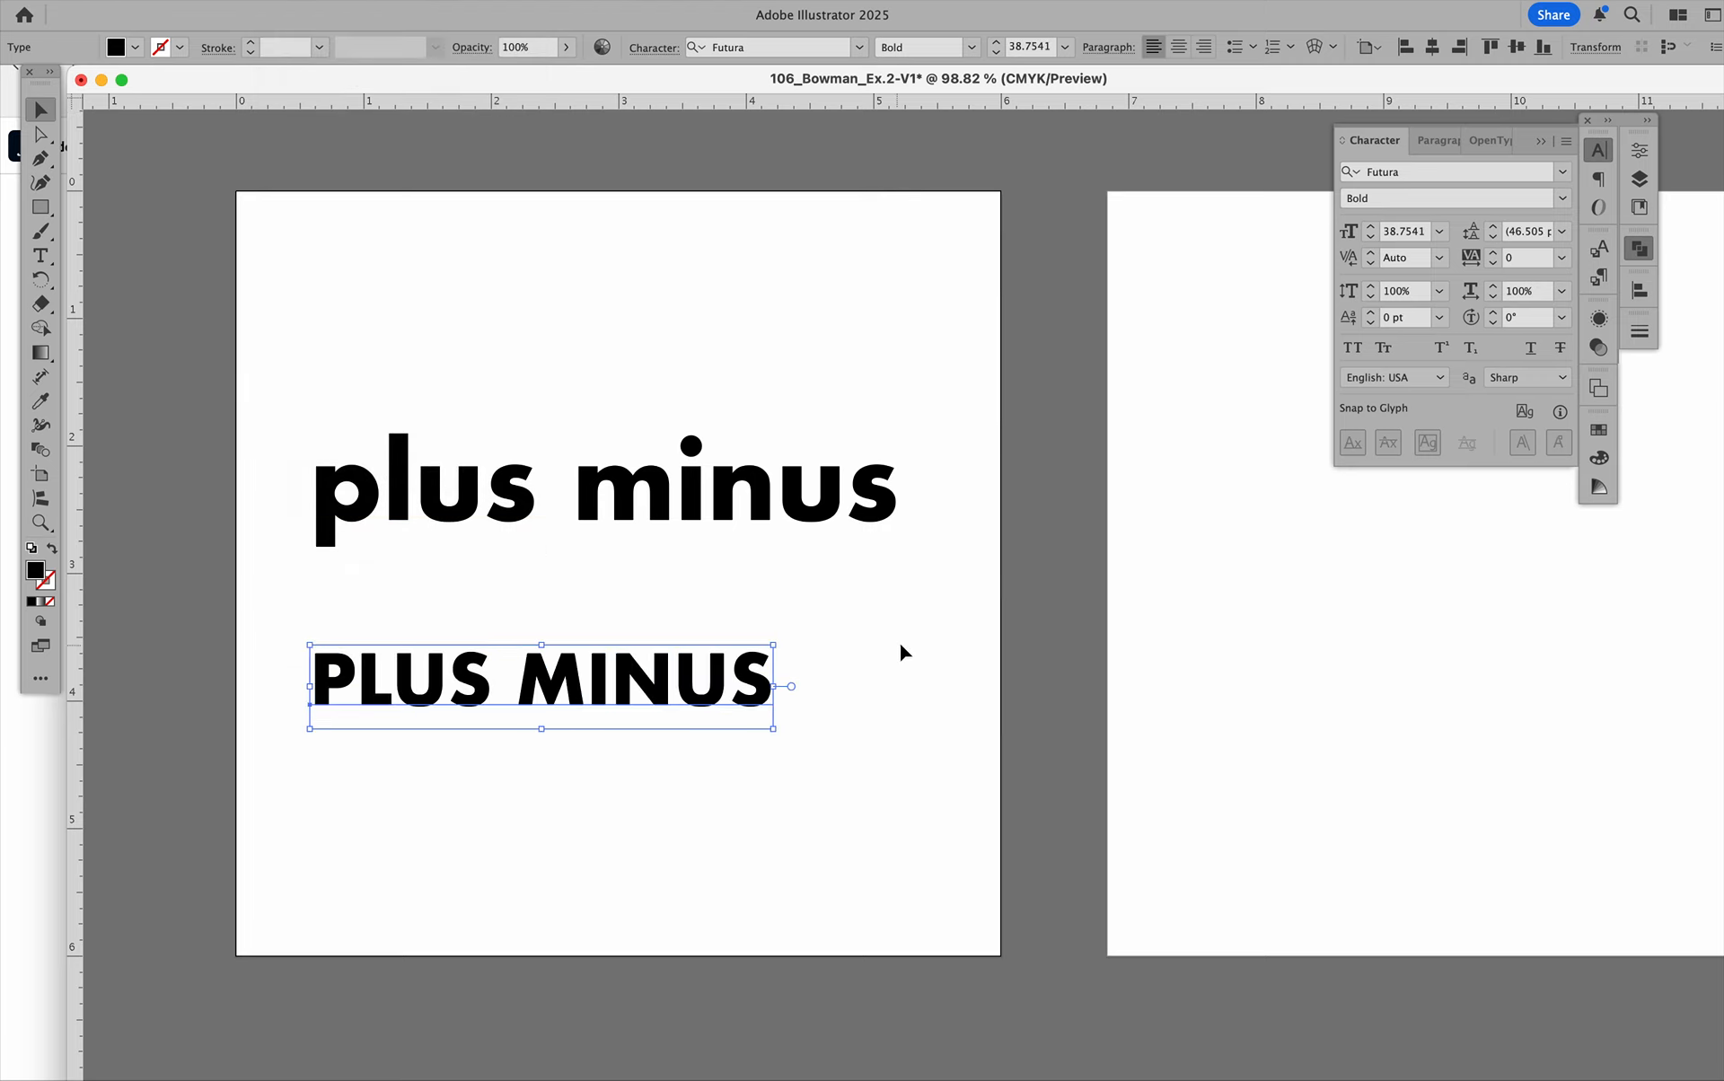
left_click(536, 531)
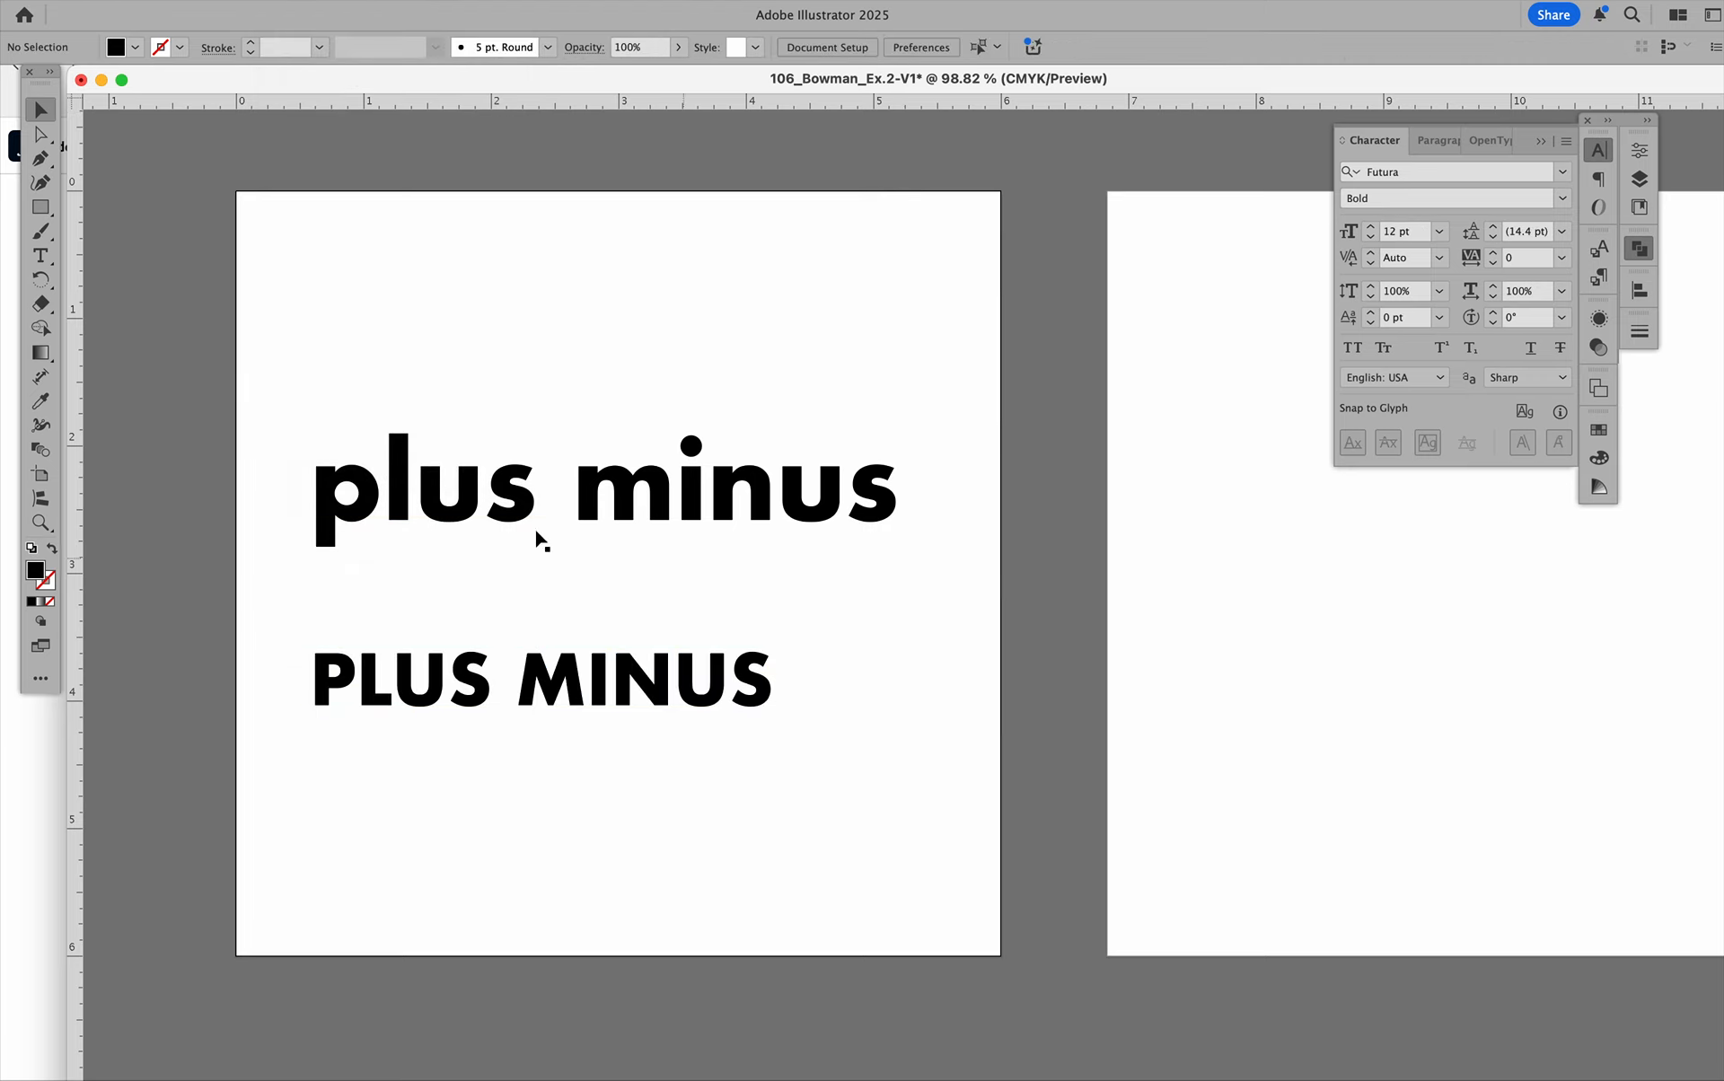
left_click(558, 697)
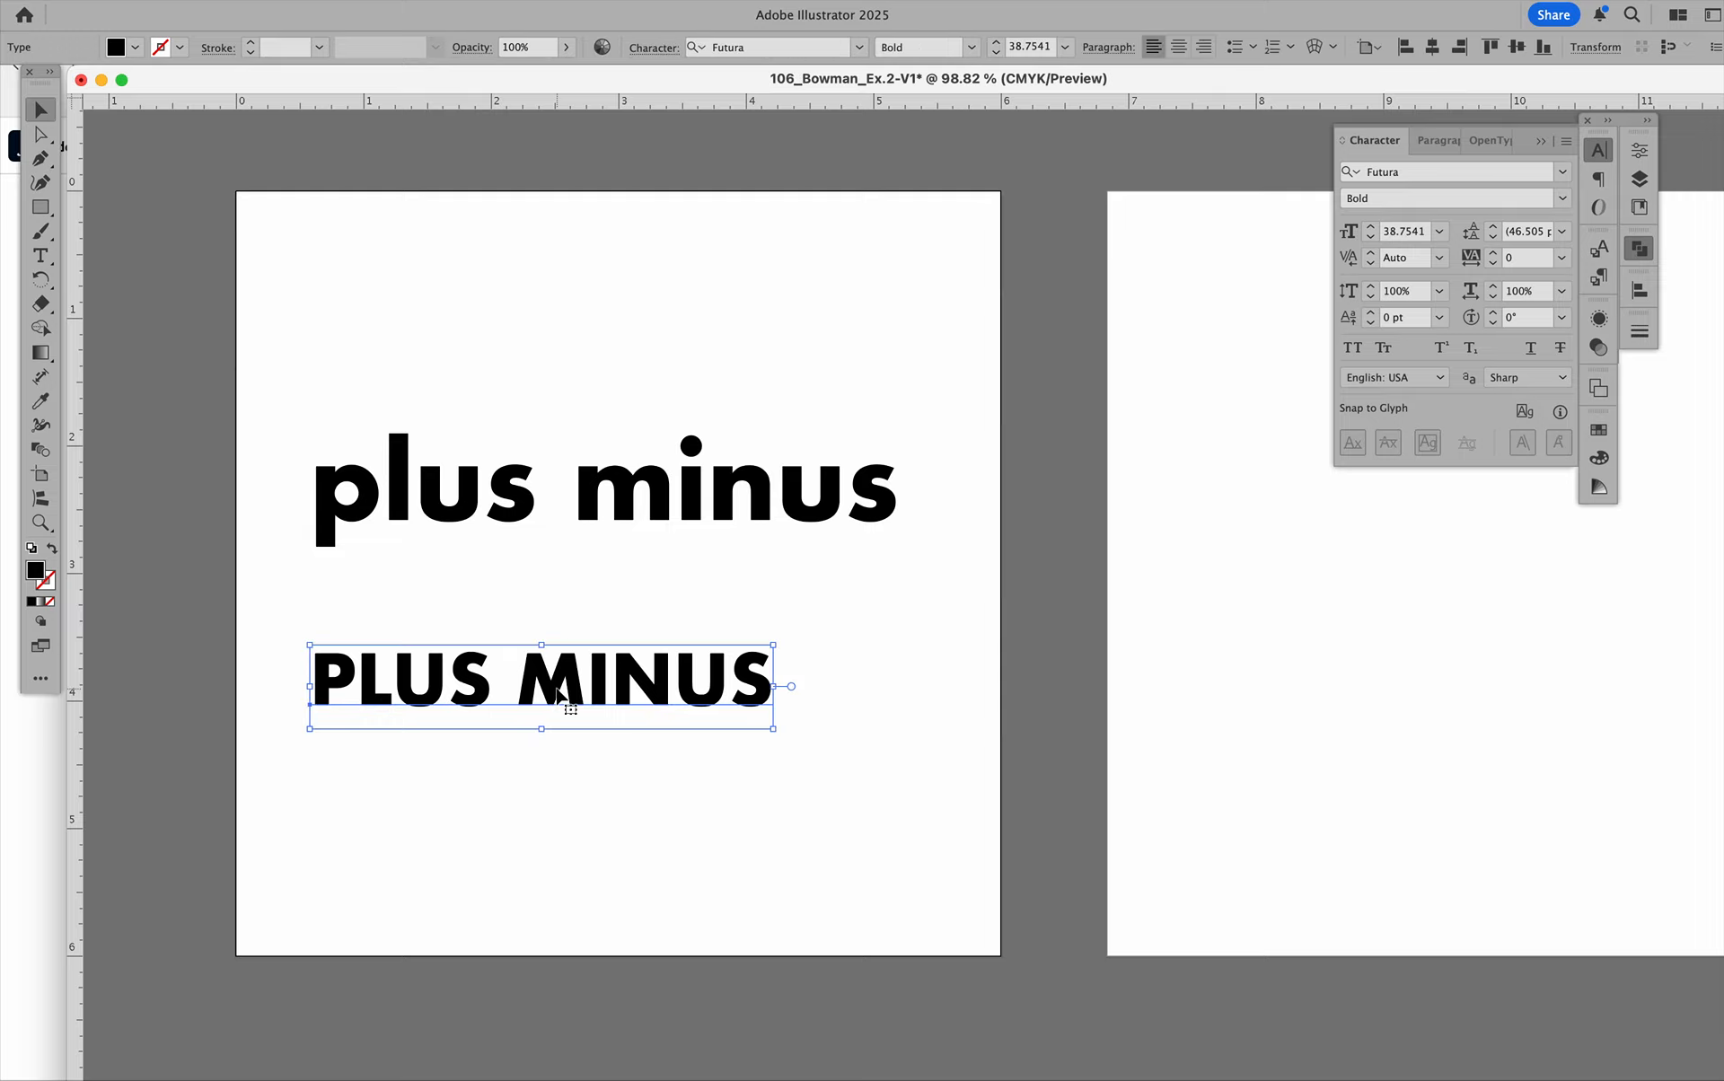
key("Delete")
Move the "plus minus" text straight down to about the vertical middle of the first artboard.
key("backslash")
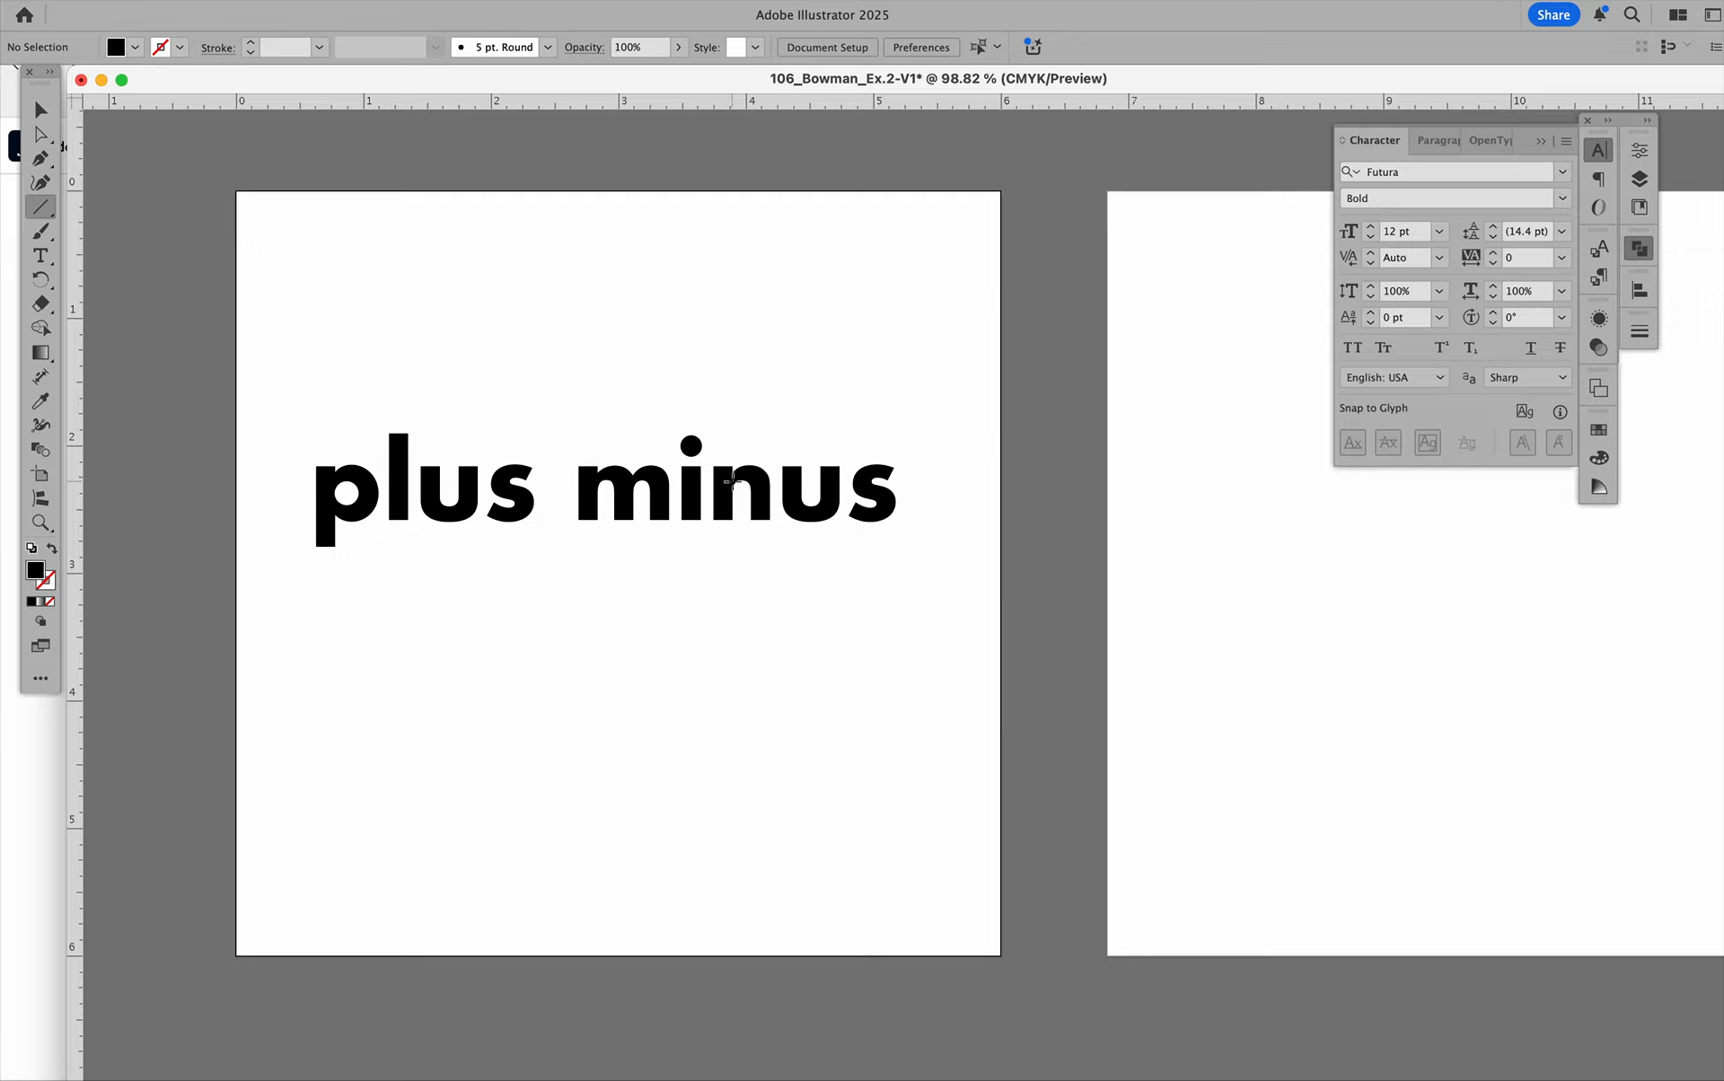
key("v")
left_click_drag(664, 480, 664, 544)
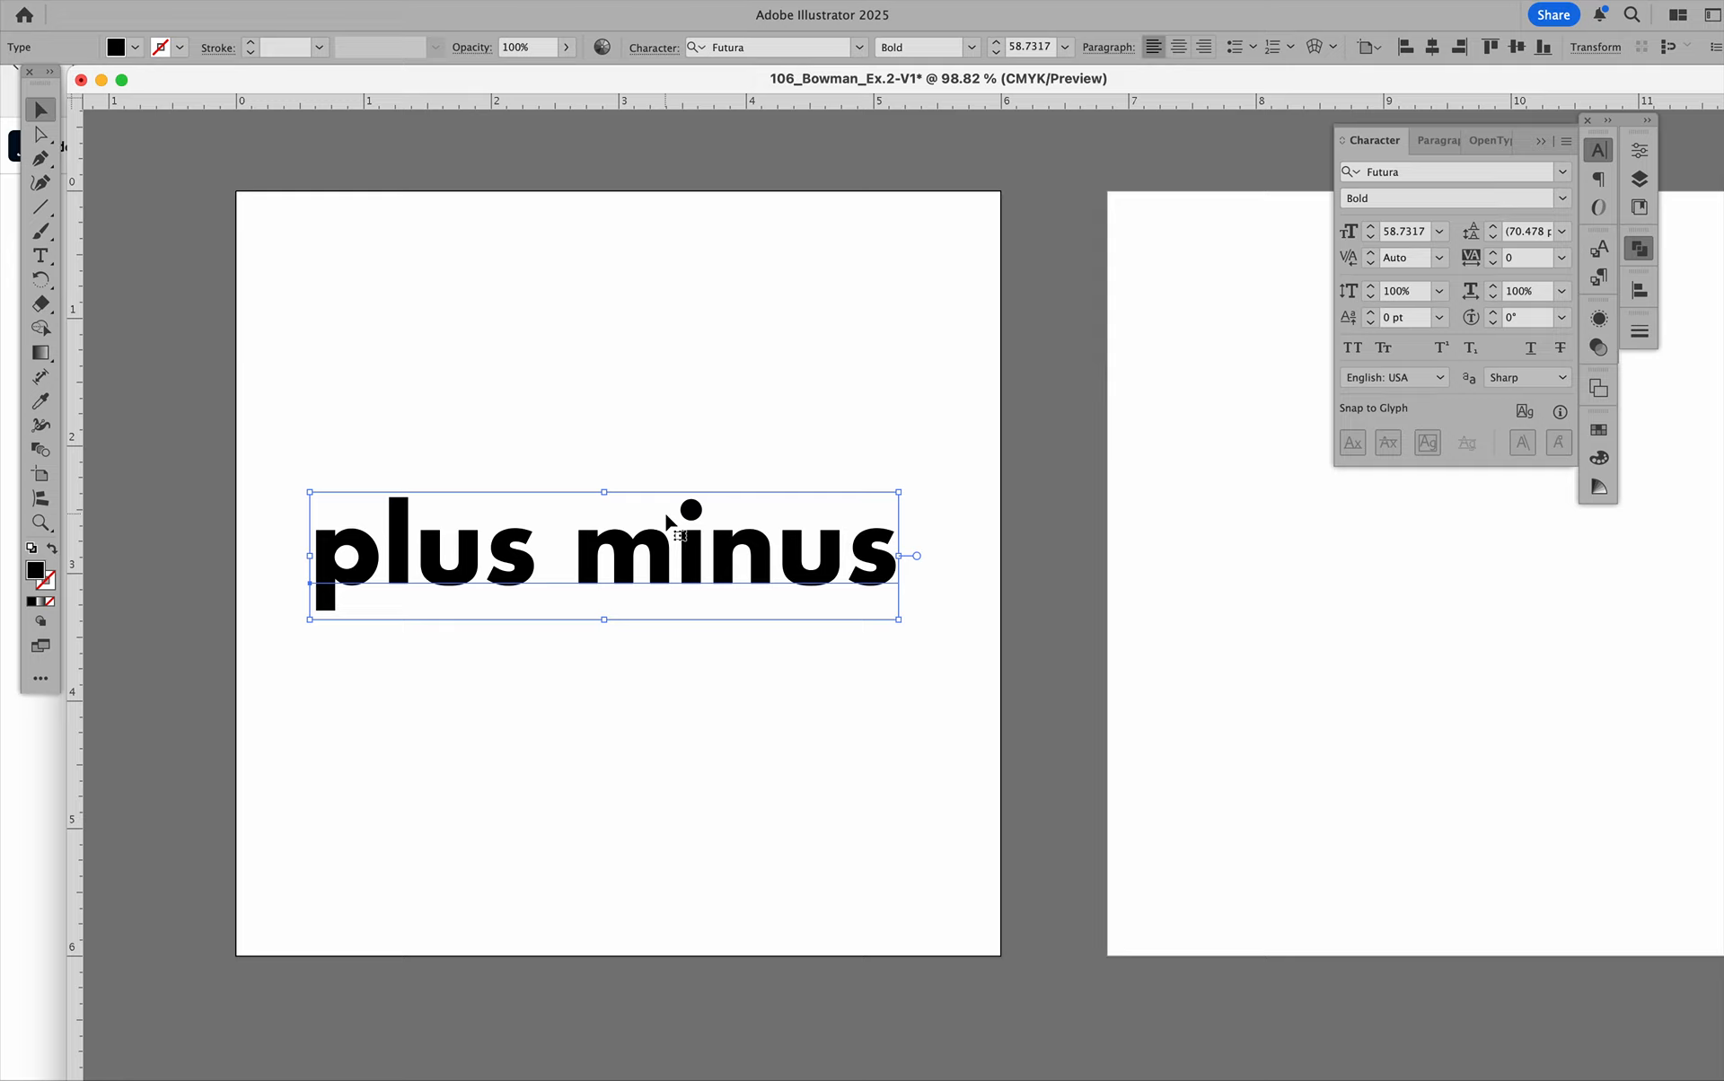
Convert the "plus minus" text to outlines and move the outlined group slightly up and to the right.
left_click(289, 1)
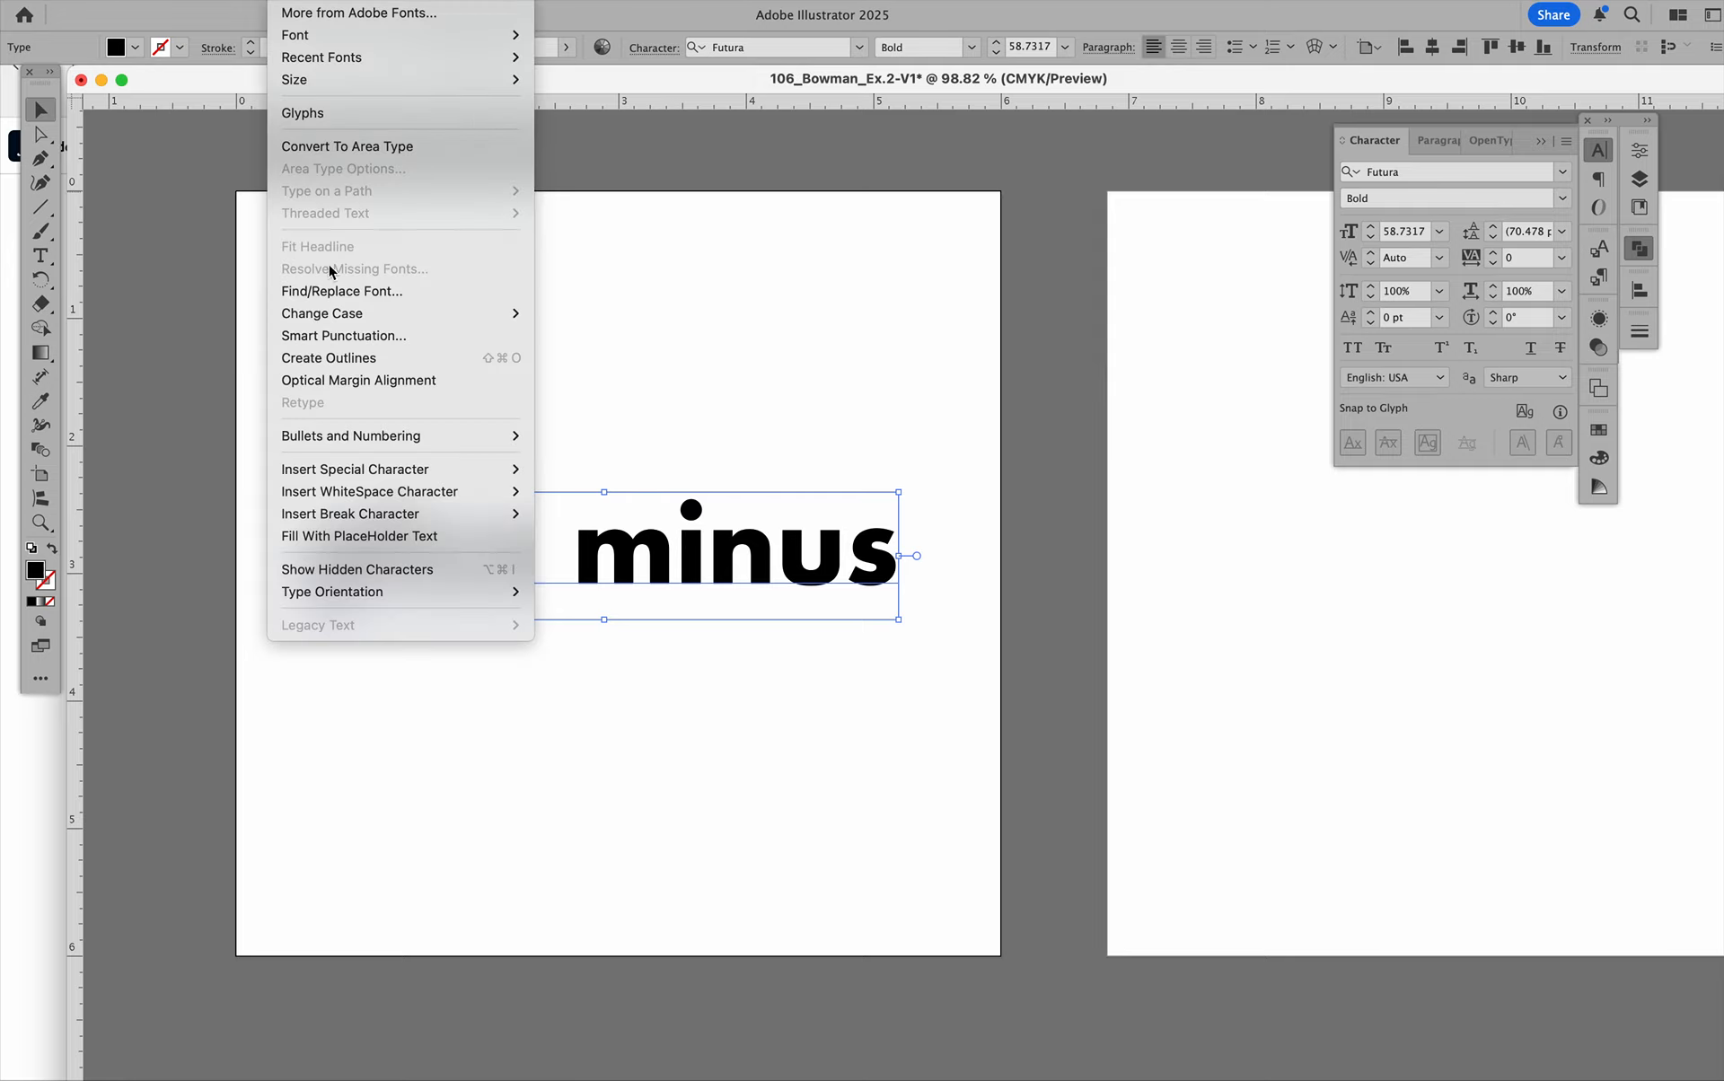
left_click(342, 359)
left_click(846, 451)
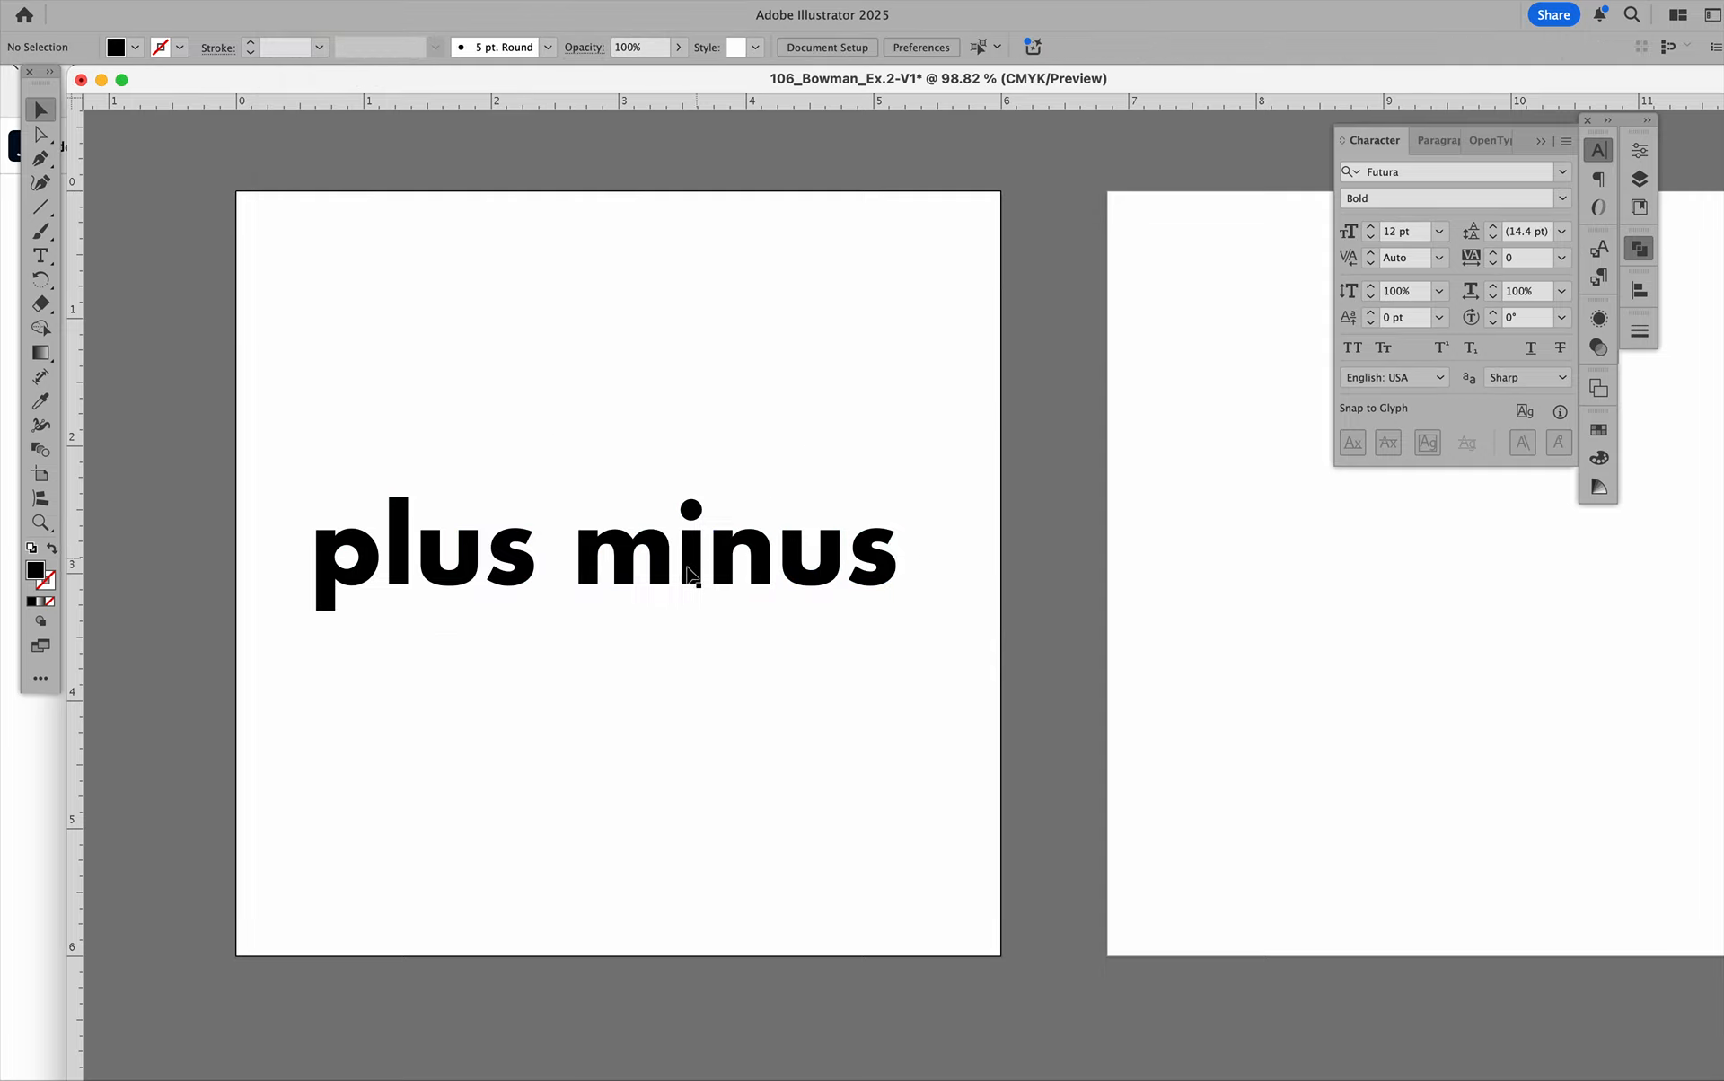
left_click(684, 574)
left_click_drag(687, 577, 708, 543)
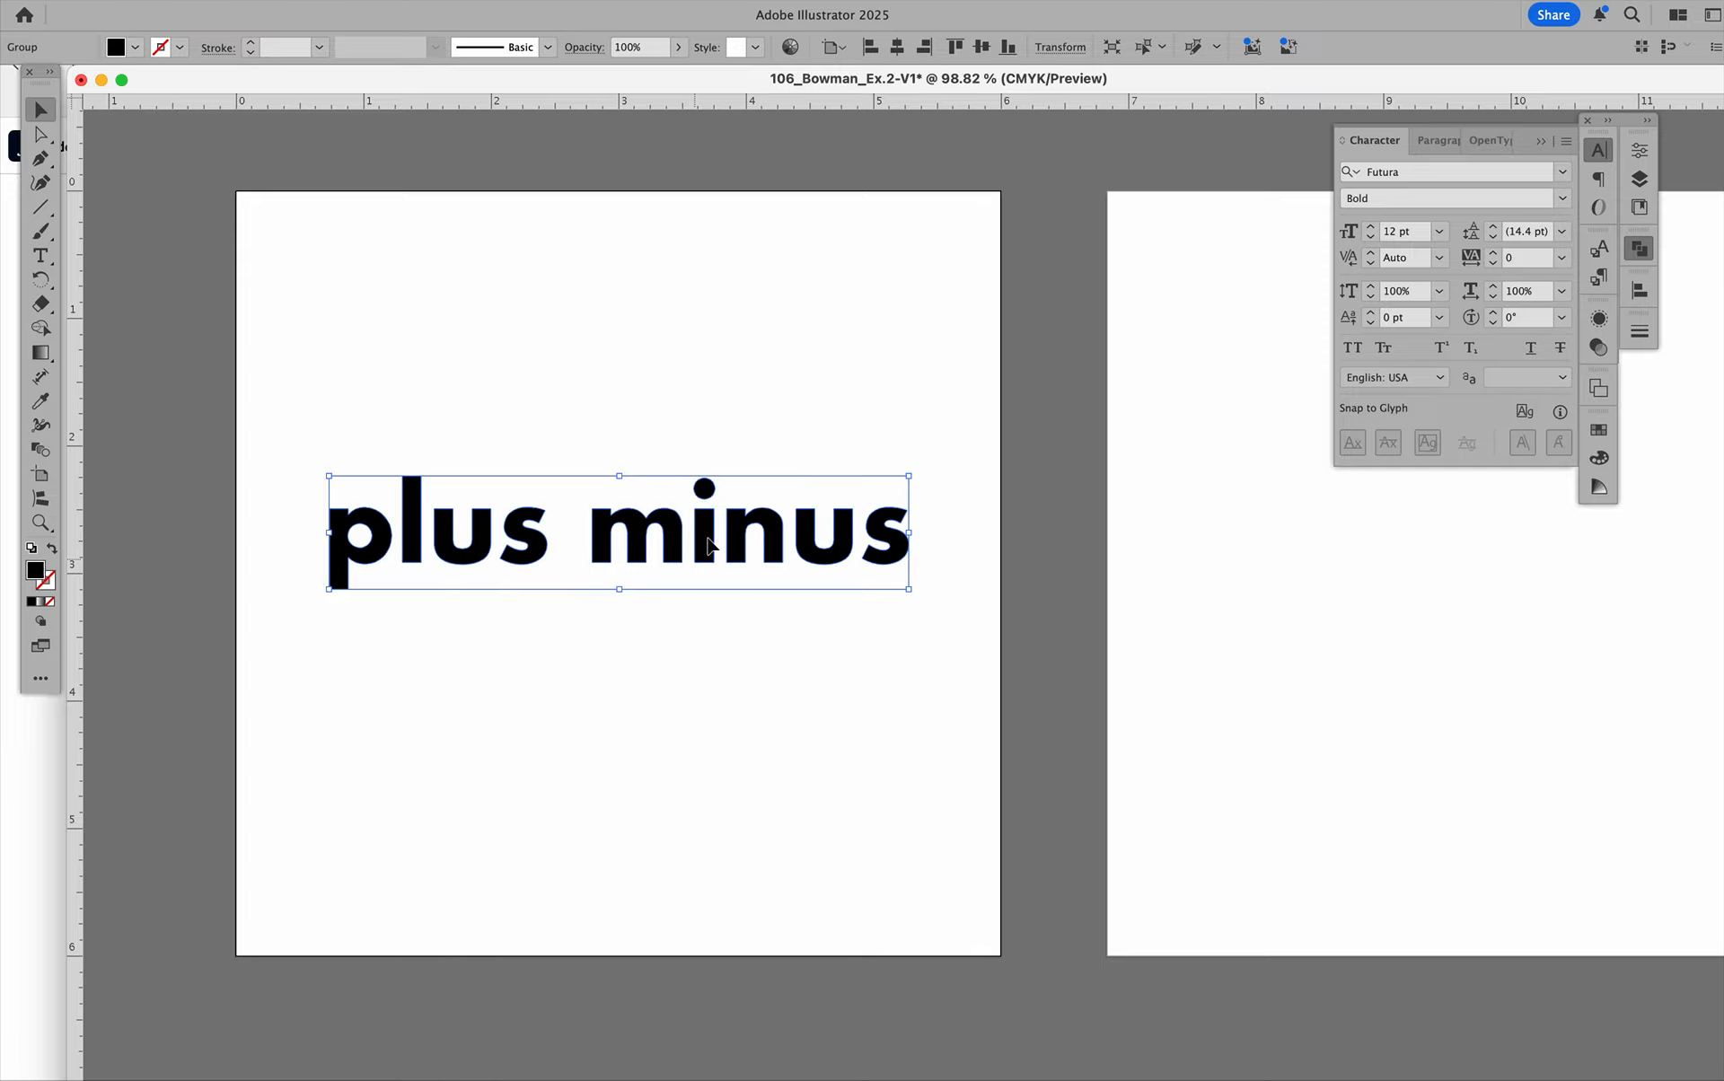
Undo the move of the outlined group and the outline conversion of the "plus minus" text.
key("super+z")
scroll(689, 348, "left", 5)
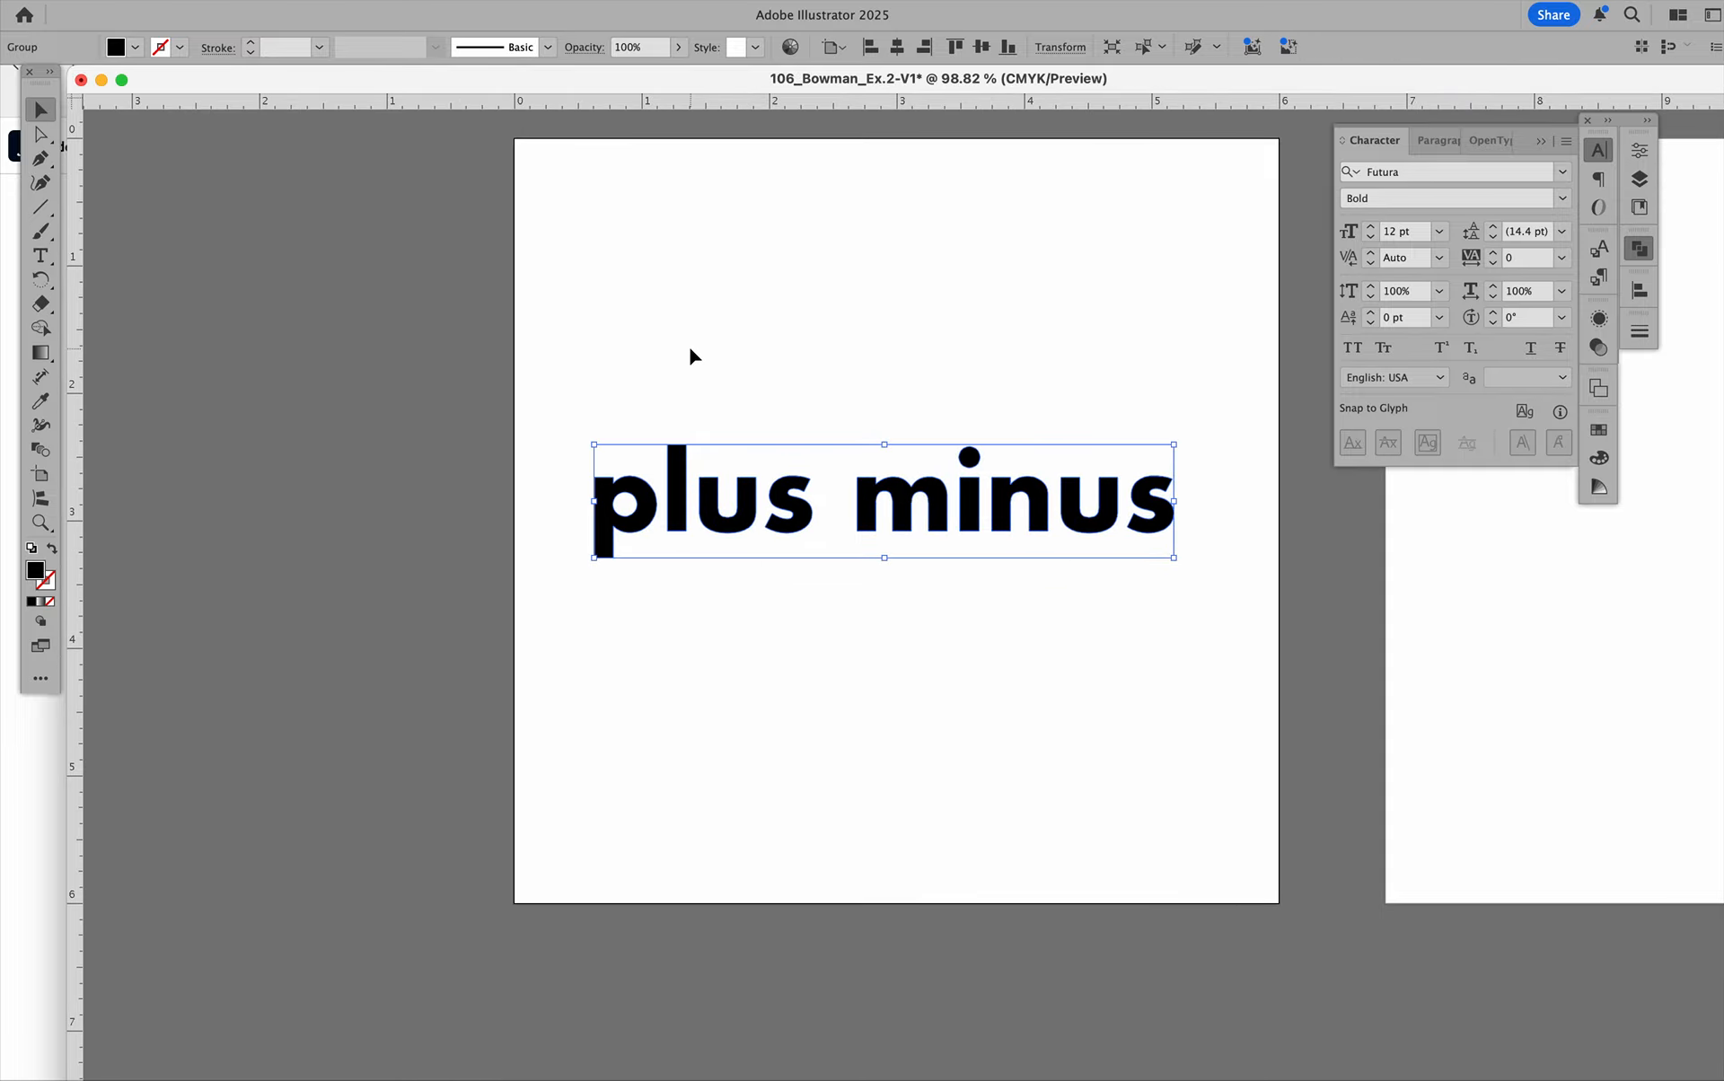
key("super+z")
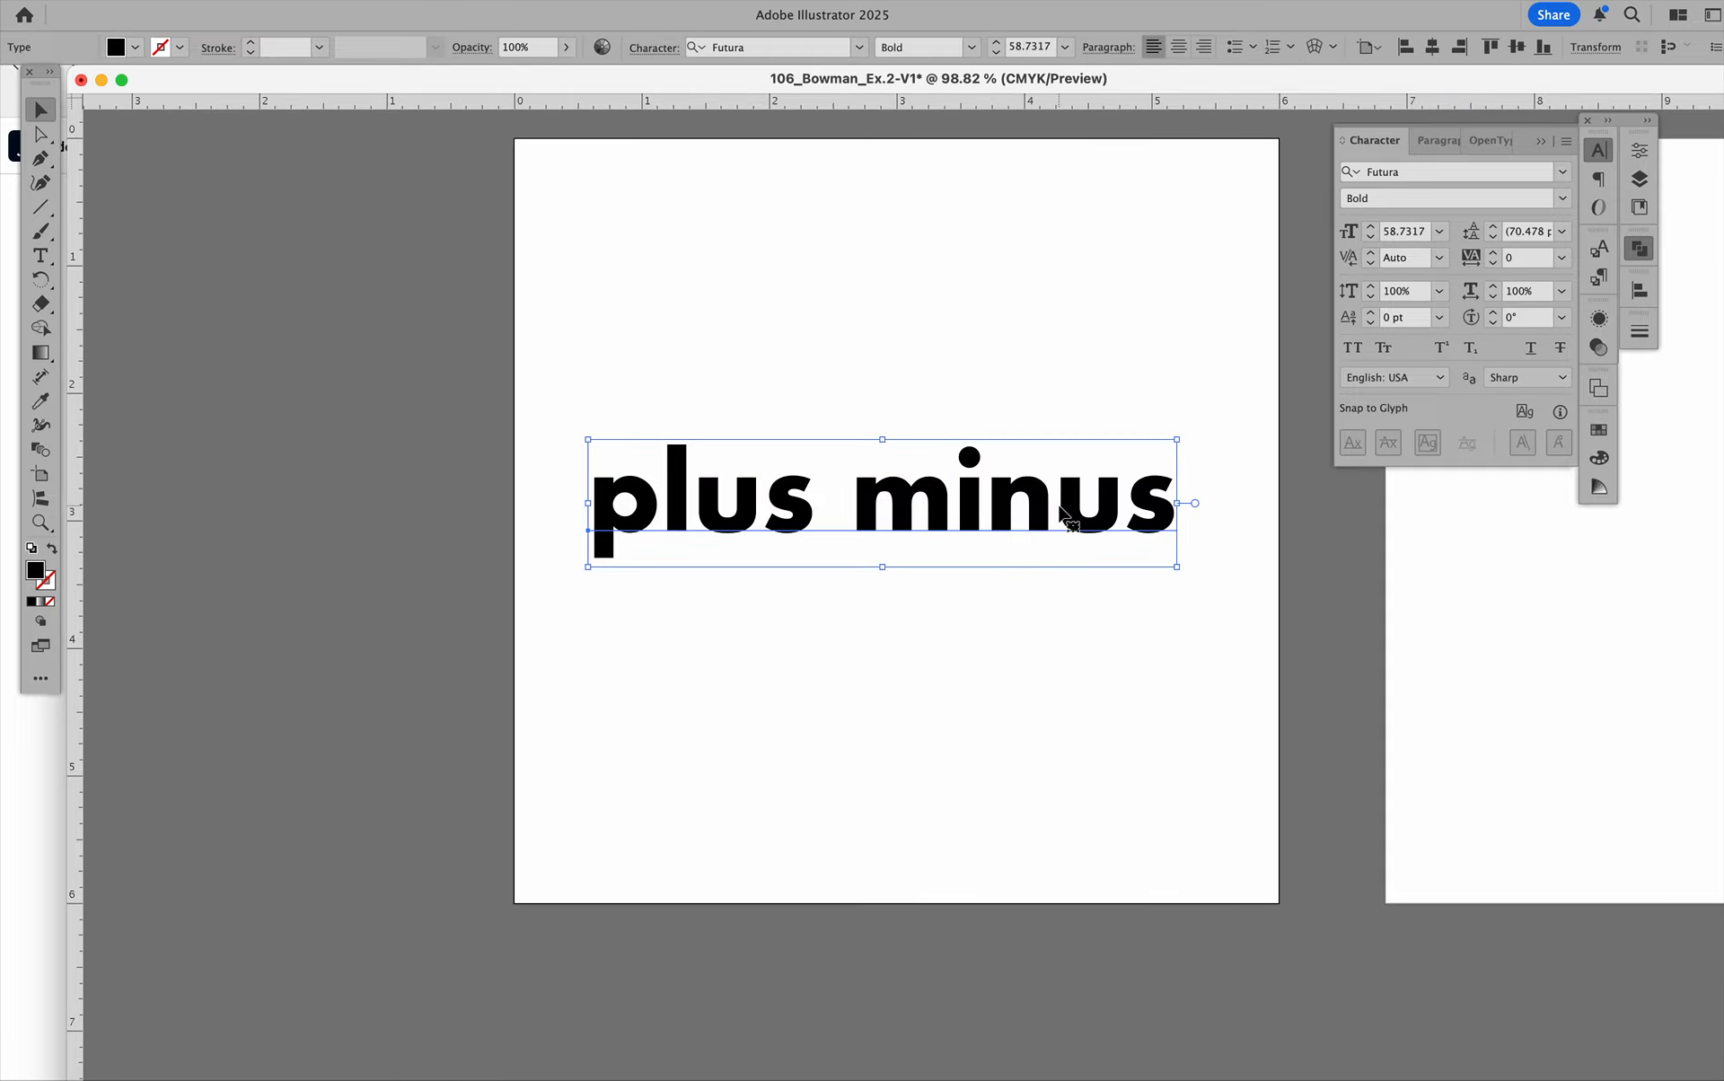
Duplicate the "plus minus" text onto the pasteboard beside the first artboard and scale the copy down to about 19 pt.
left_click_drag(945, 507, 359, 616)
left_click_drag(592, 548, 306, 643)
left_click_drag(167, 662, 388, 433)
left_click(460, 375)
scroll(524, 503, "right", 3)
scroll(524, 503, "up", 1)
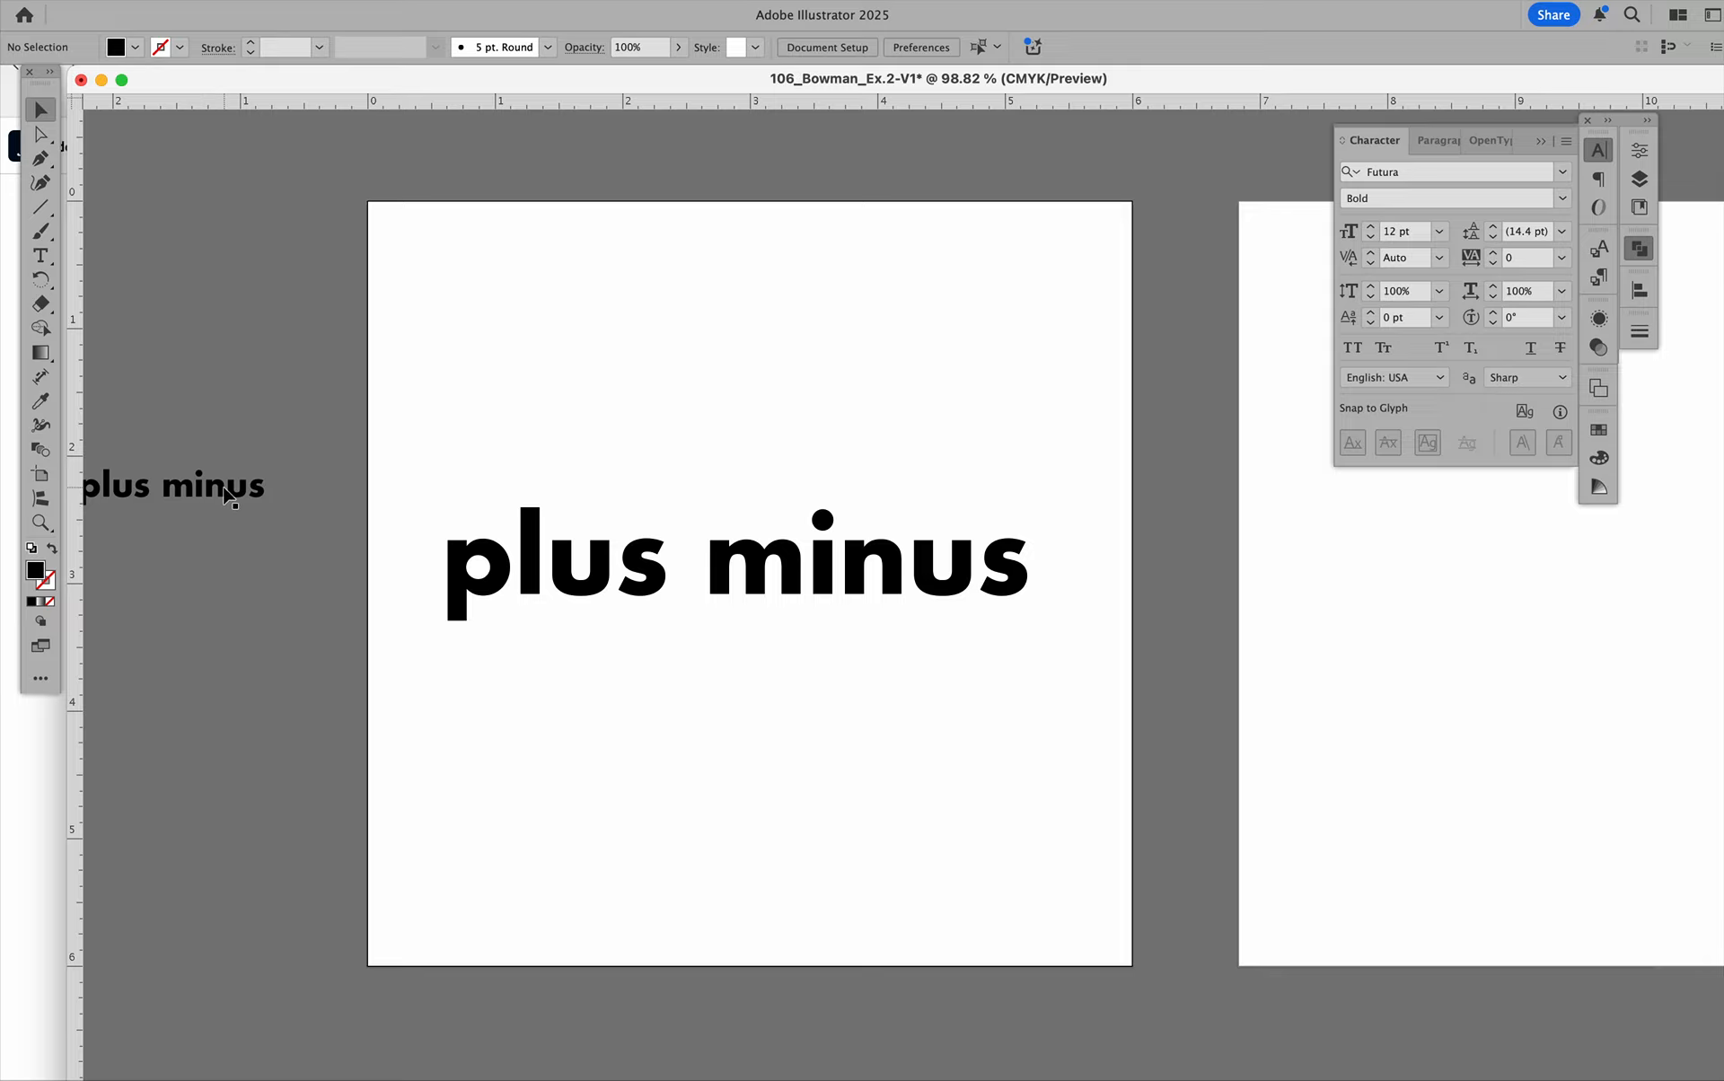
Delete the small "plus minus" copy from the pasteboard.
left_click(173, 490)
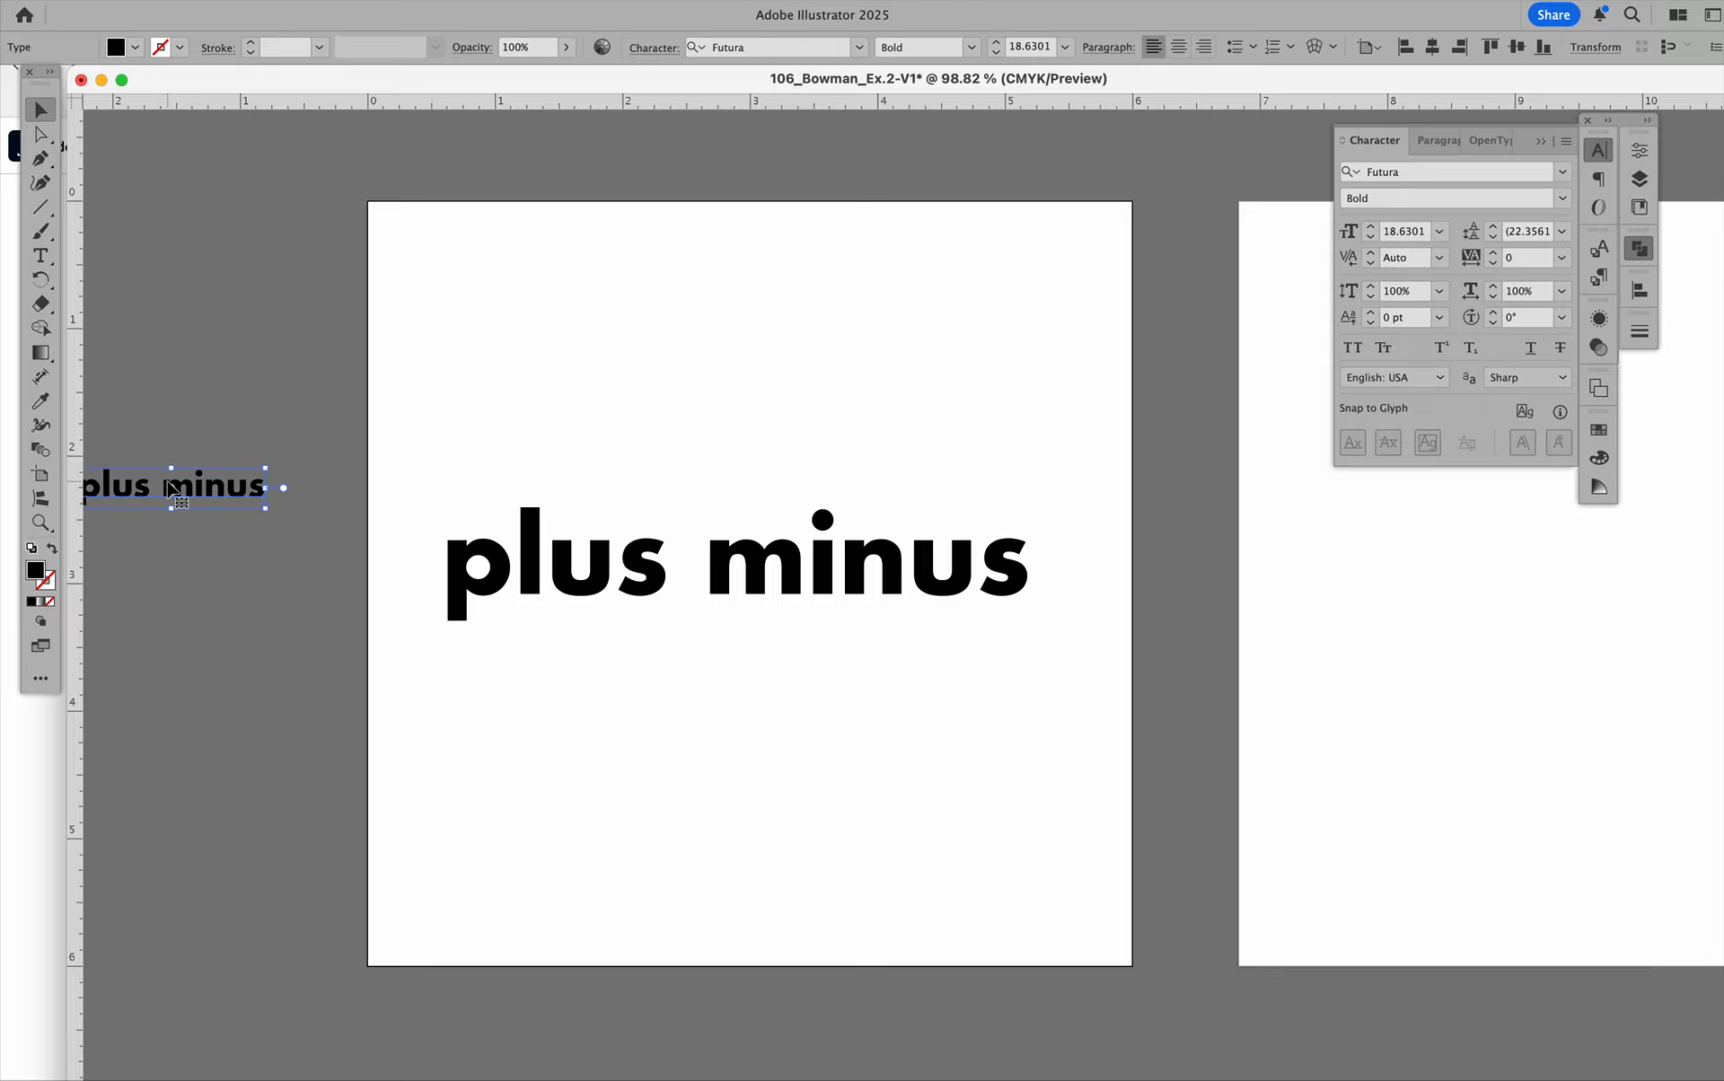
key("Delete")
scroll(165, 478, "right", 3)
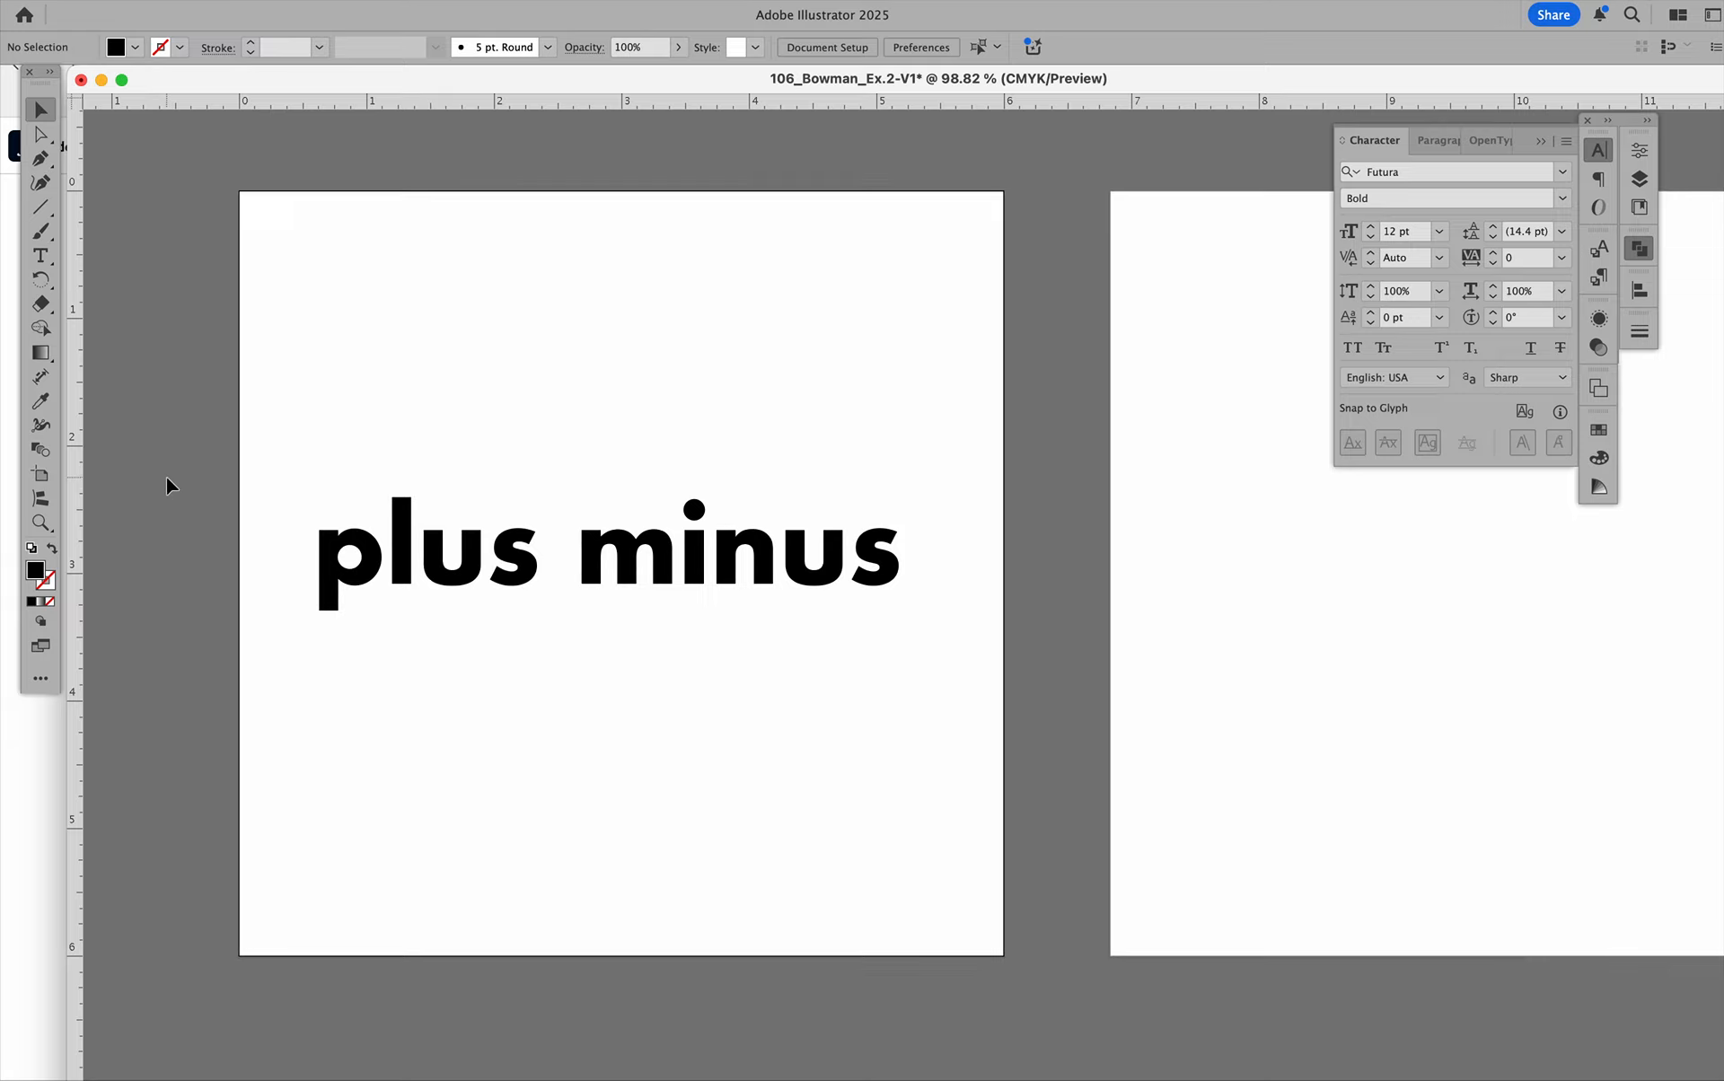
Move the "plus minus" text very slightly up on the first artboard and convert it to outlines.
left_click(668, 564)
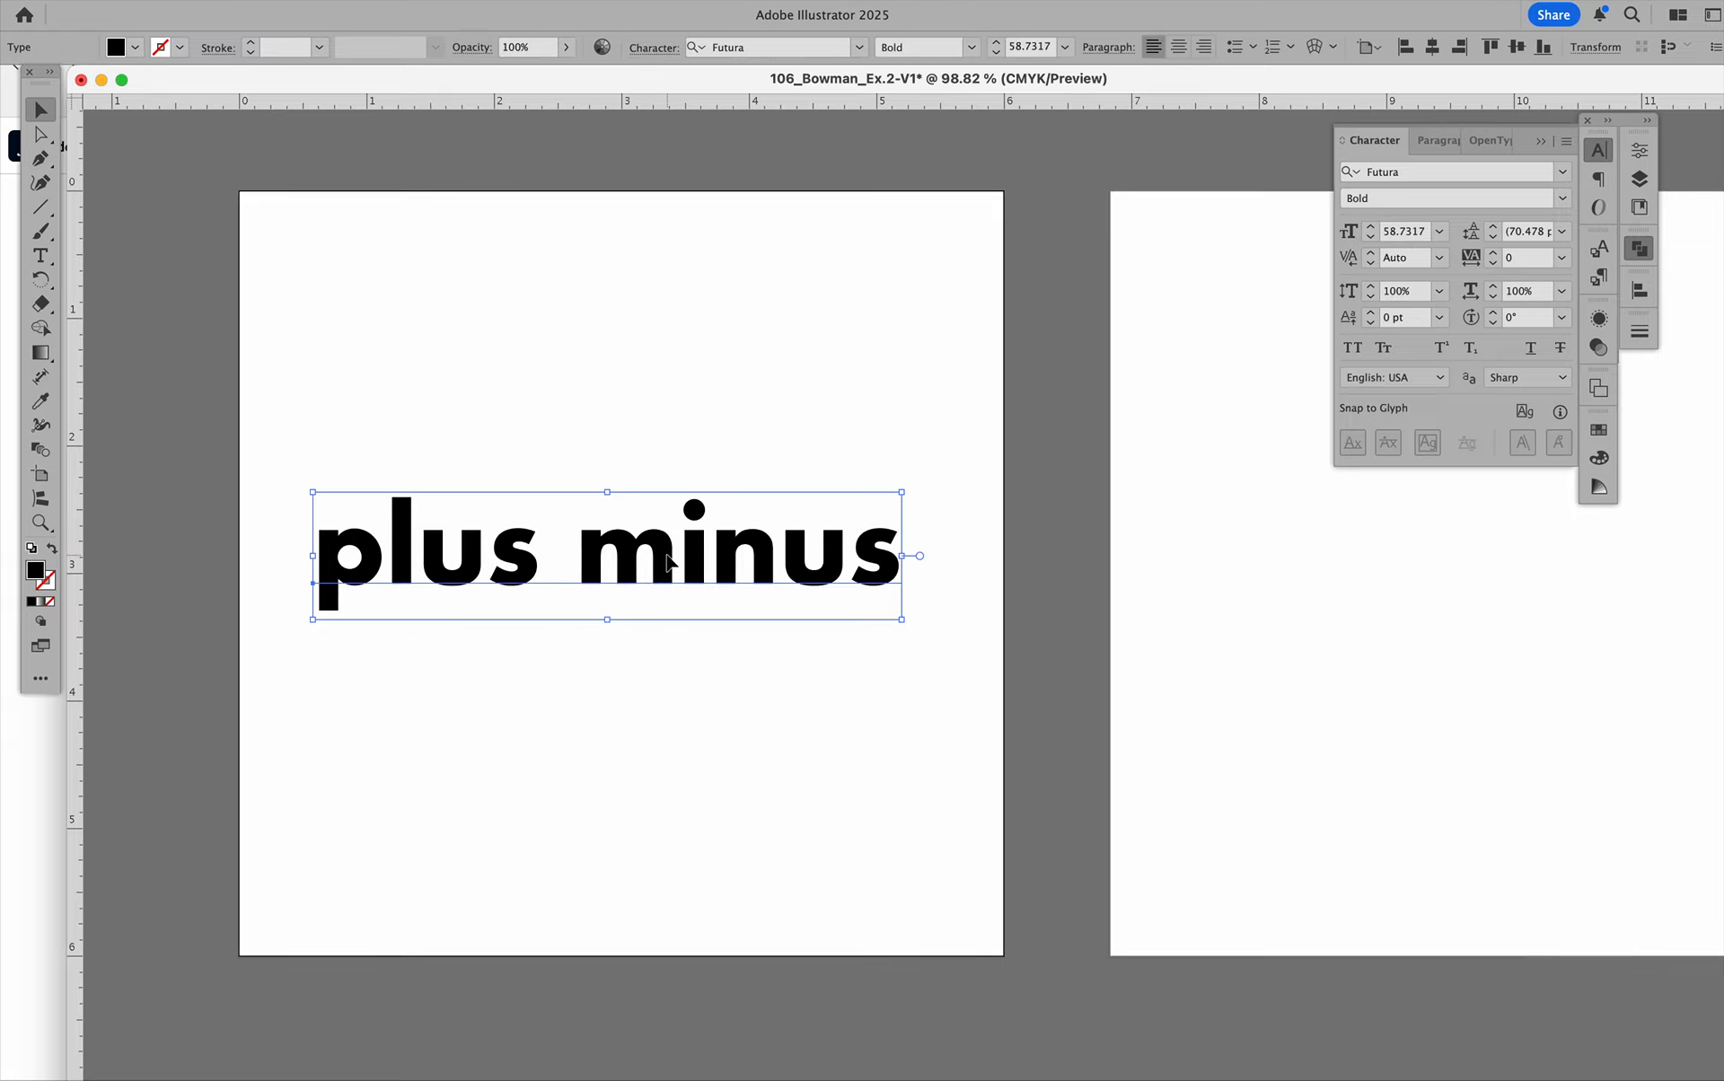
left_click_drag(668, 564, 668, 559)
left_click(278, 1)
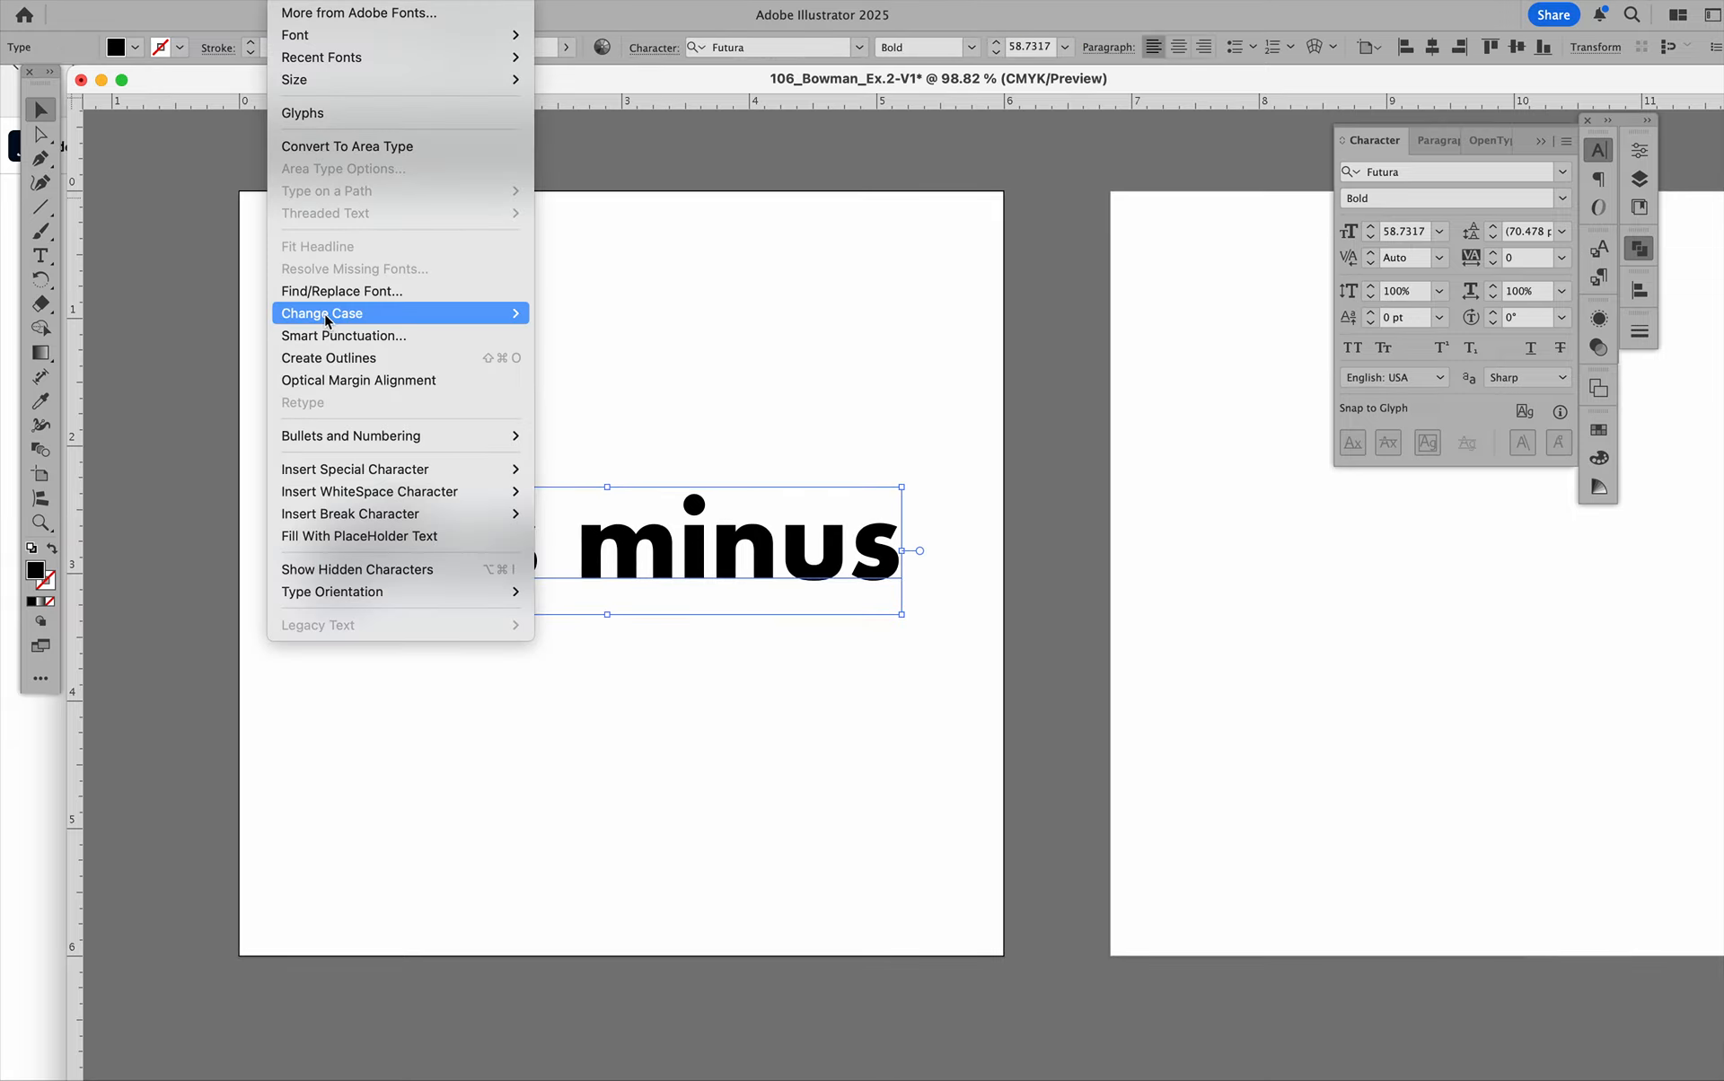
left_click(335, 359)
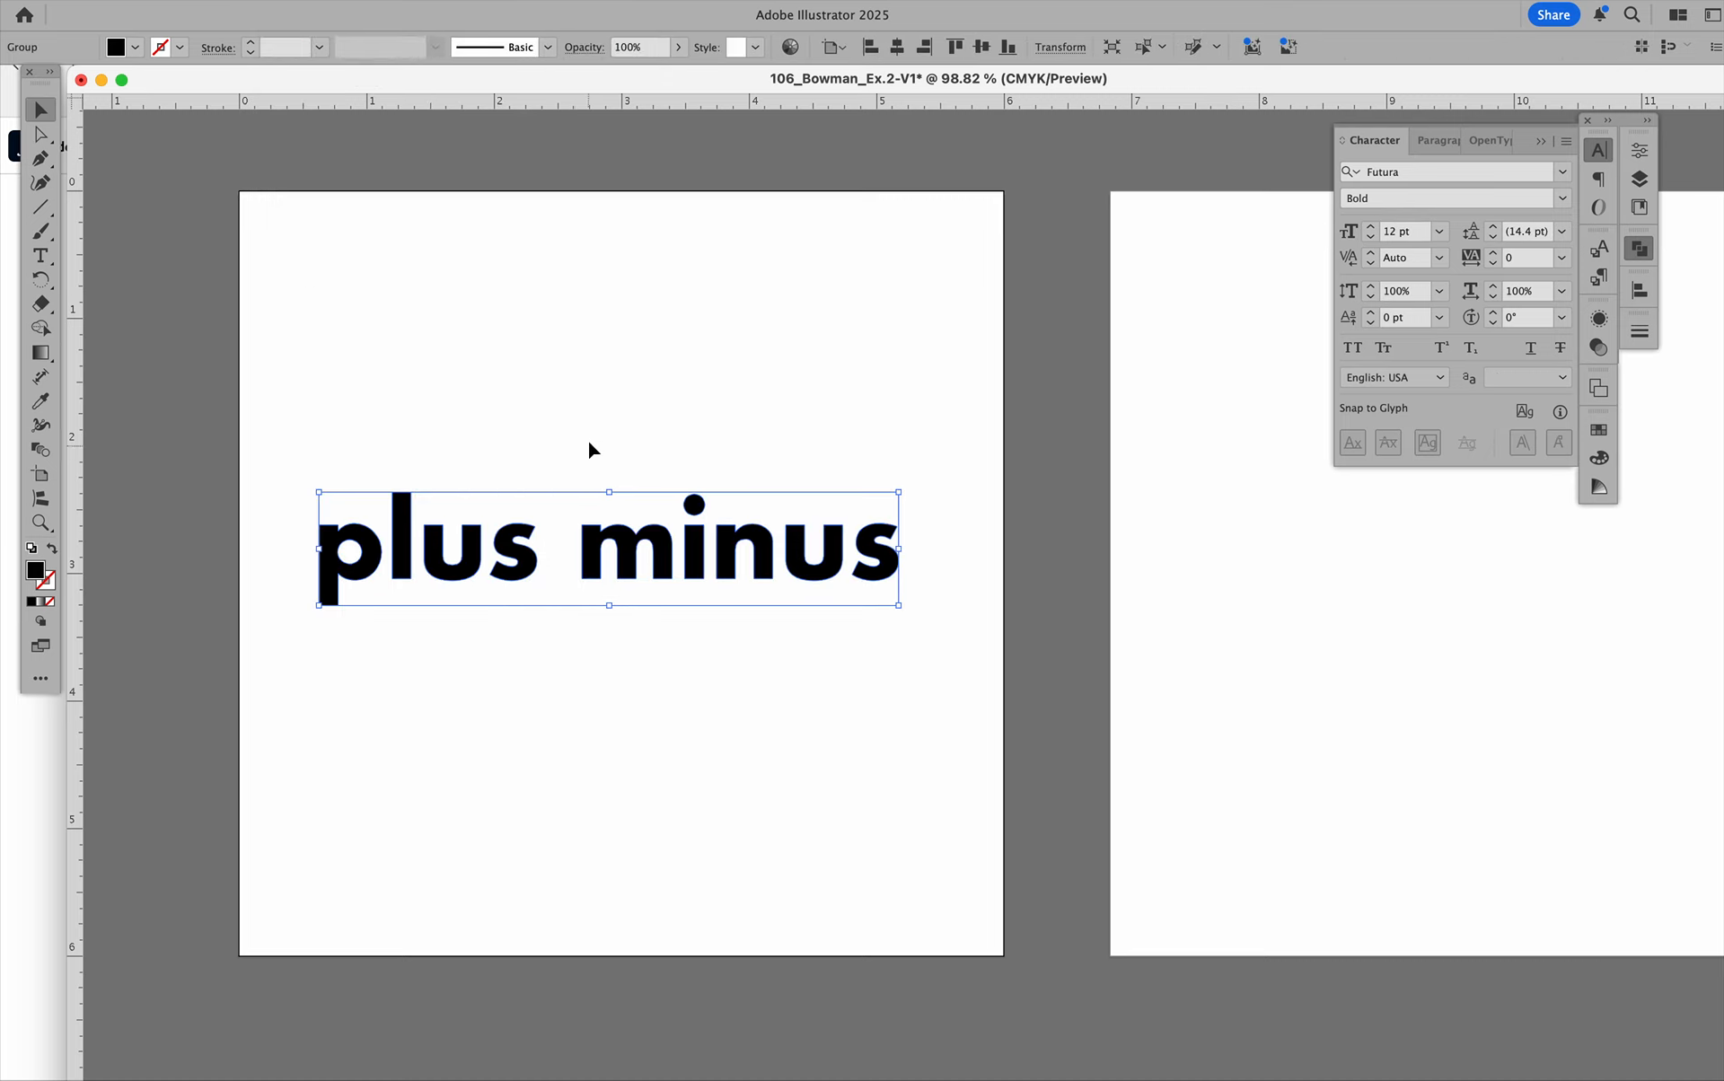
left_click(587, 440)
left_click(618, 565)
left_click(618, 418)
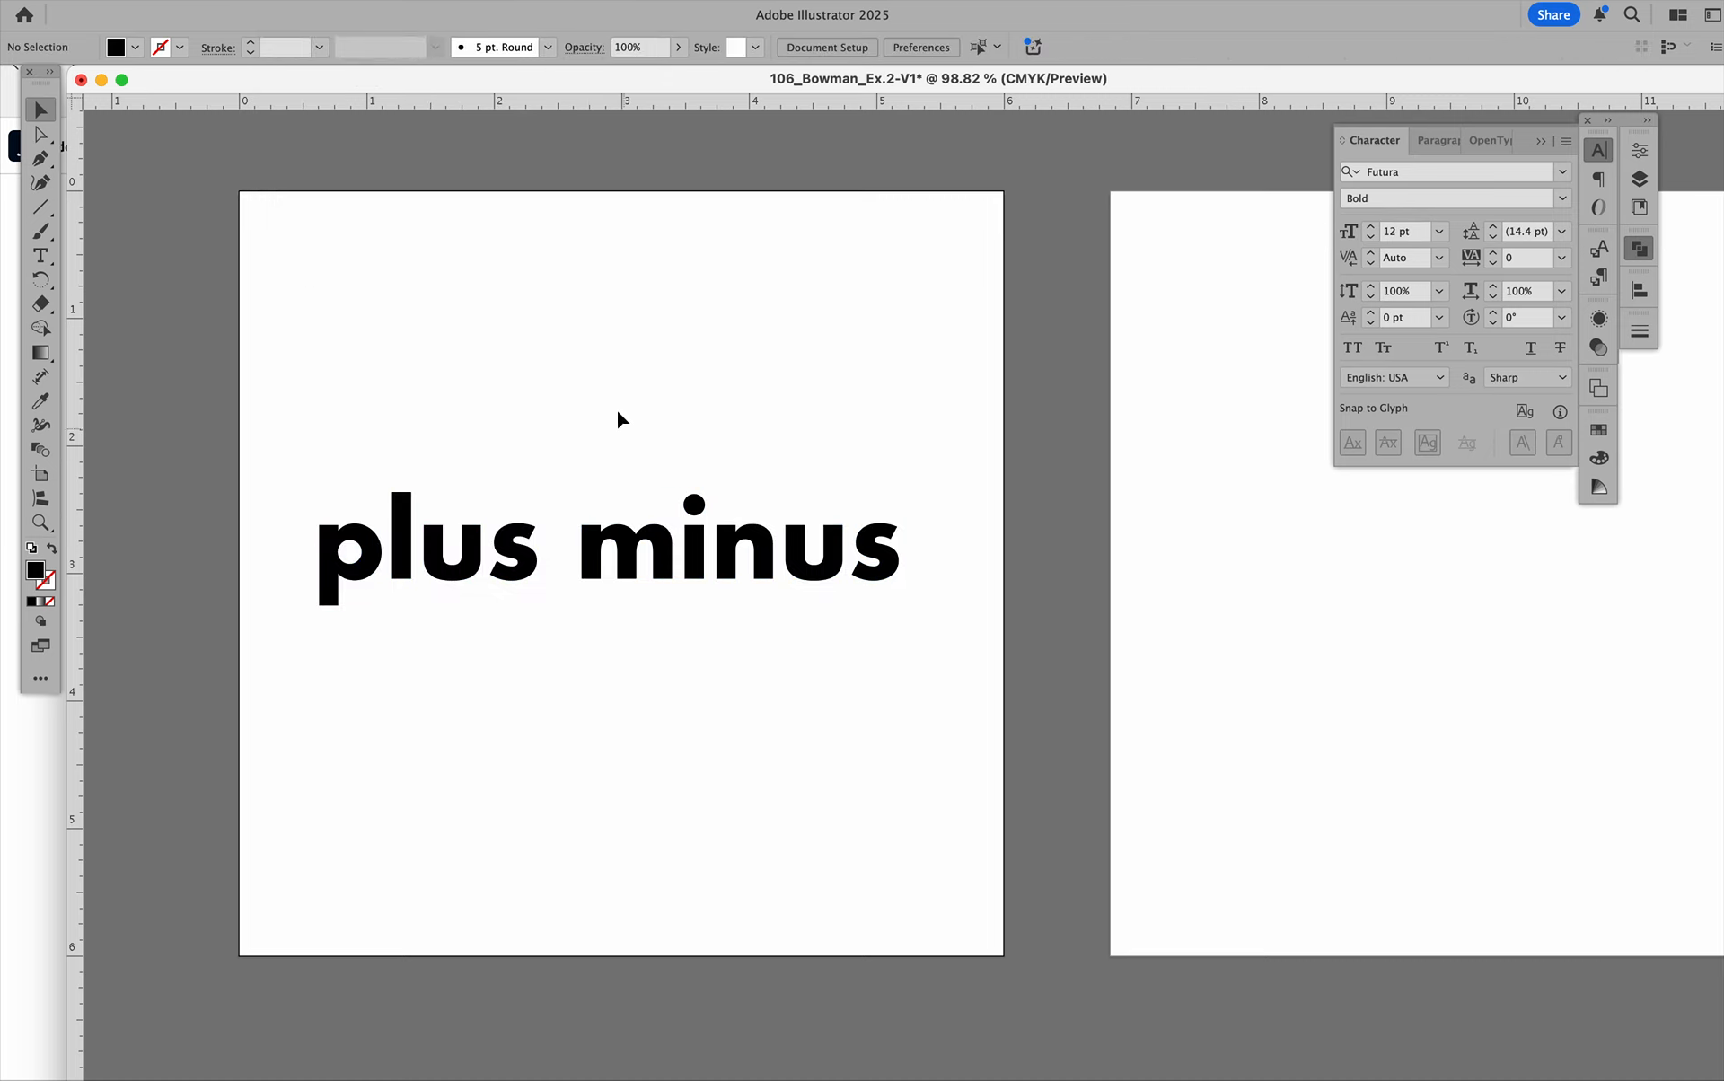
Ungroup the outlined "plus minus" lettering.
left_click(614, 580)
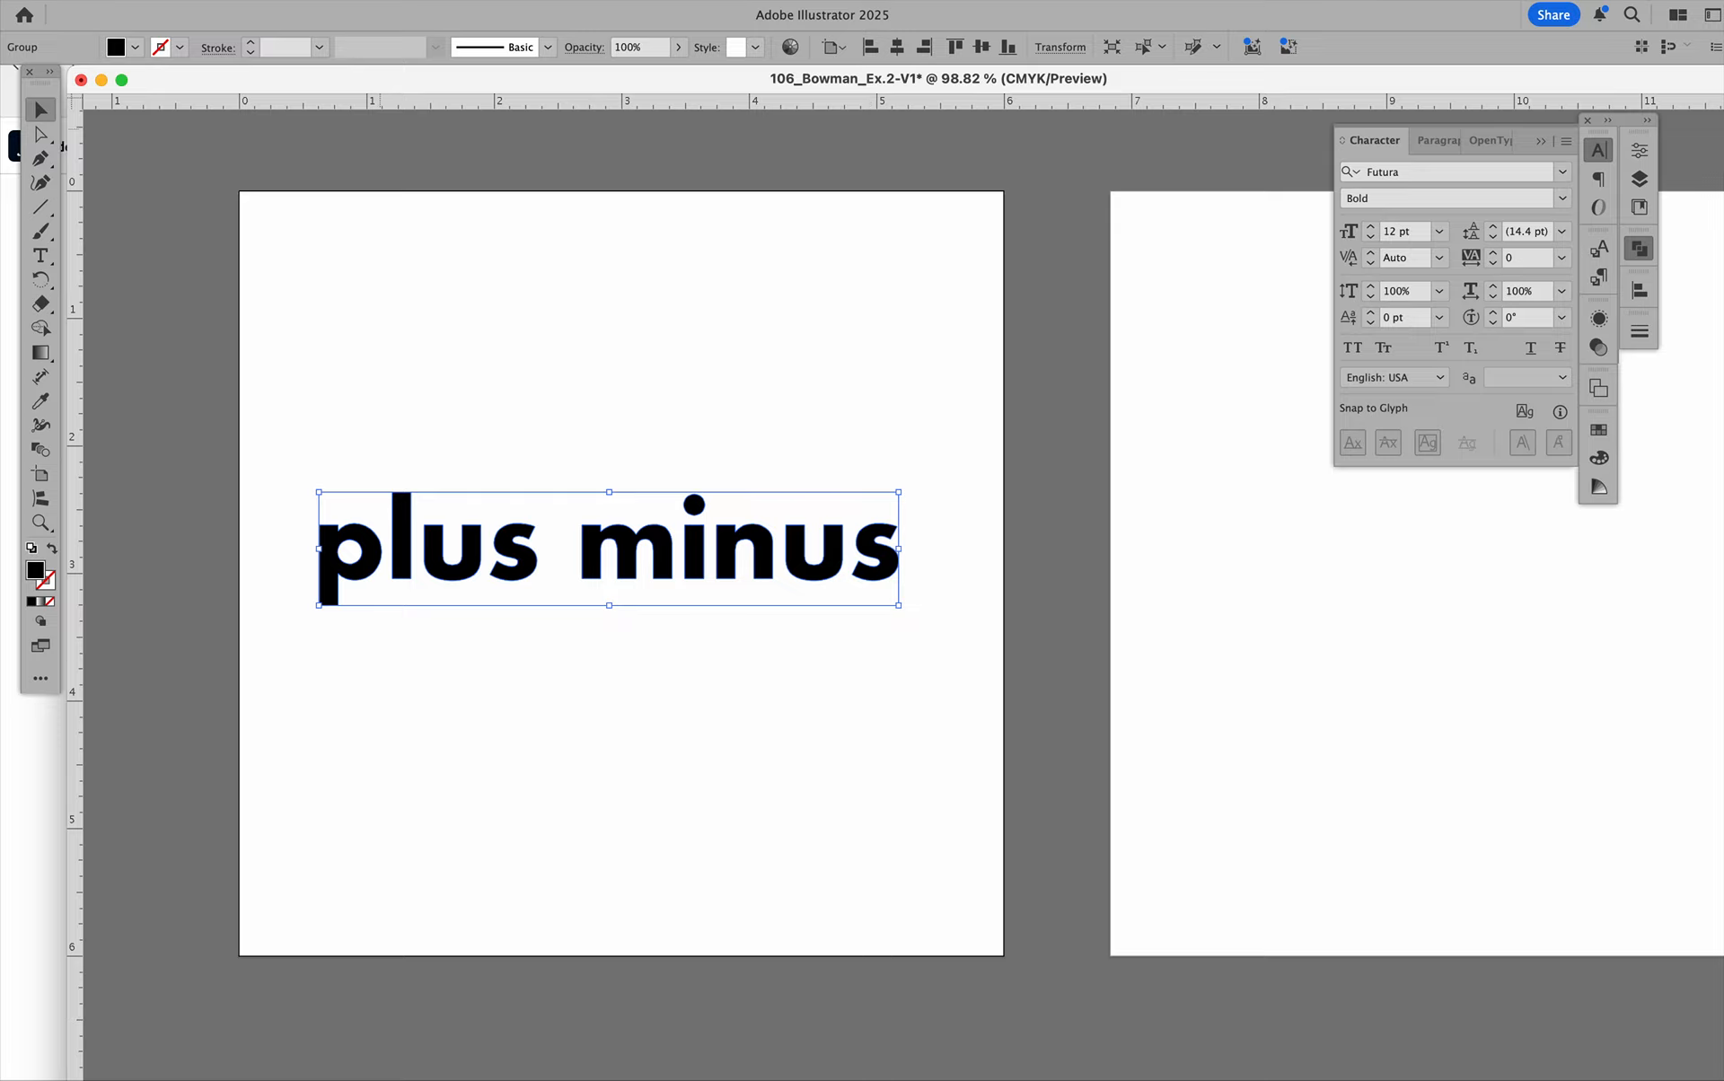
left_click(235, 0)
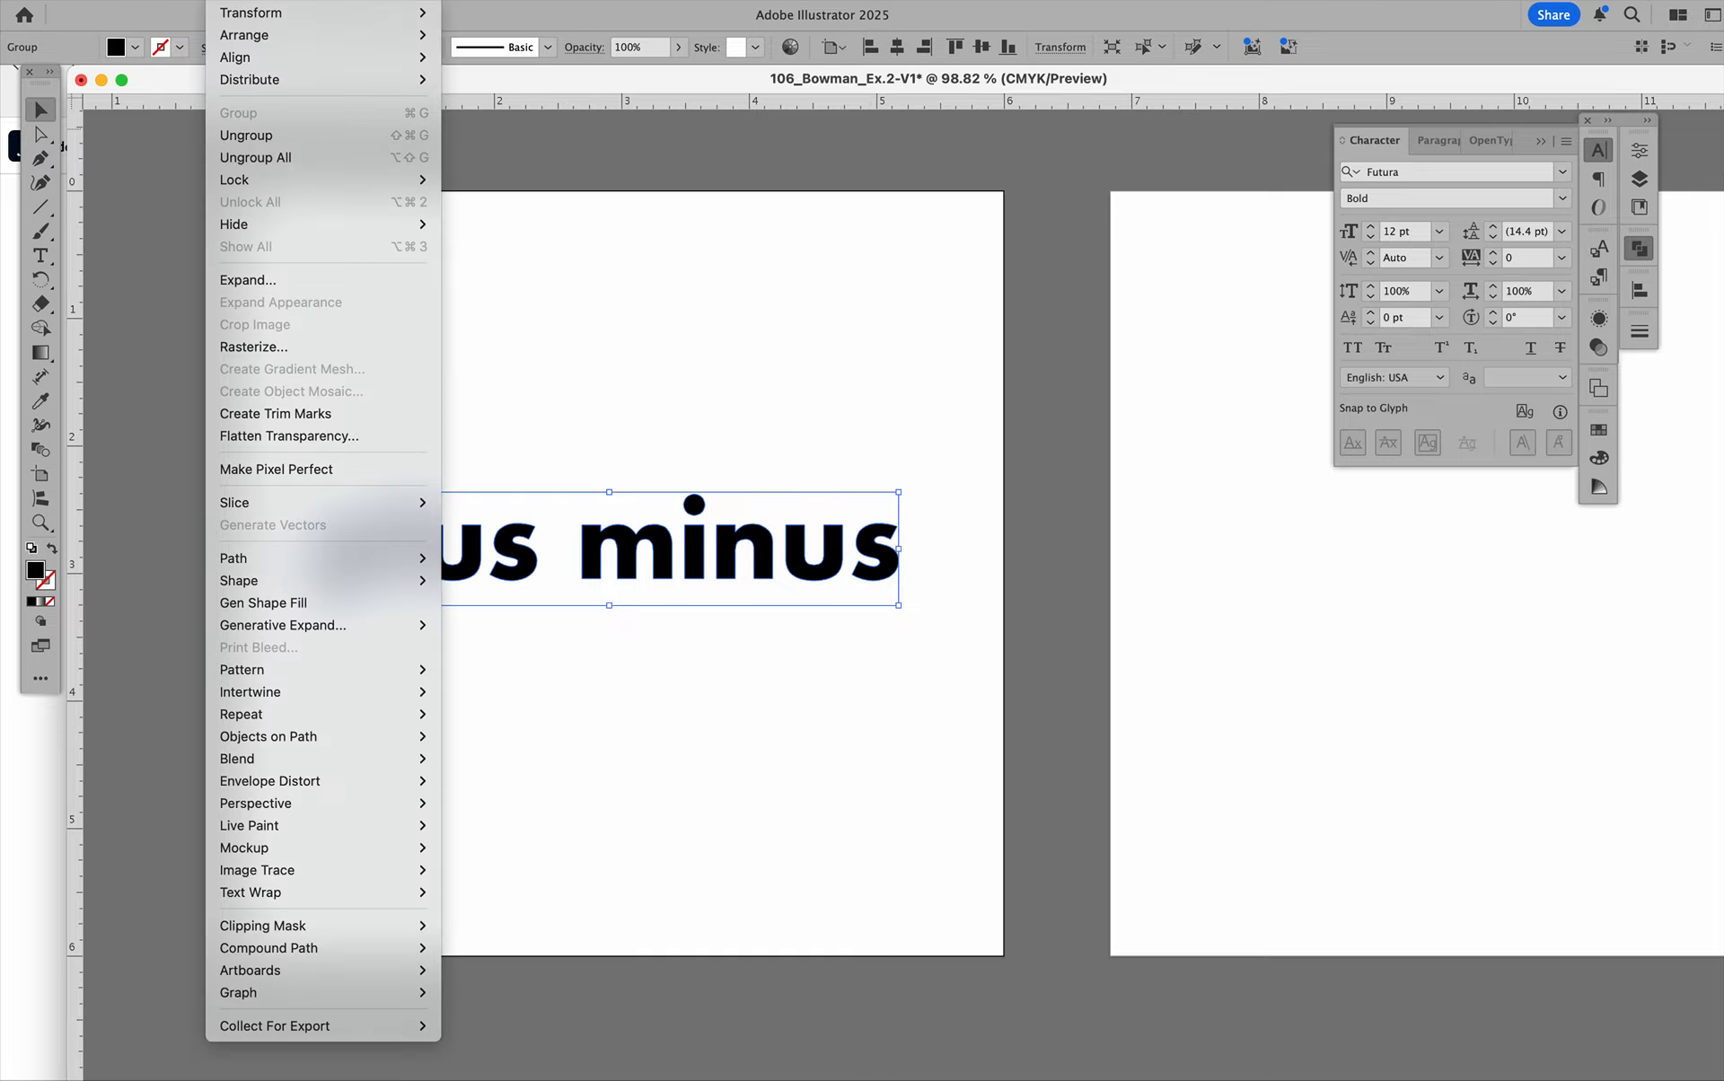
left_click(248, 136)
left_click(624, 367)
Select the outlined letters of "plus minus" one after another to check that each is a separate object.
left_click(370, 557)
left_click(402, 568)
left_click(436, 572)
left_click(526, 577)
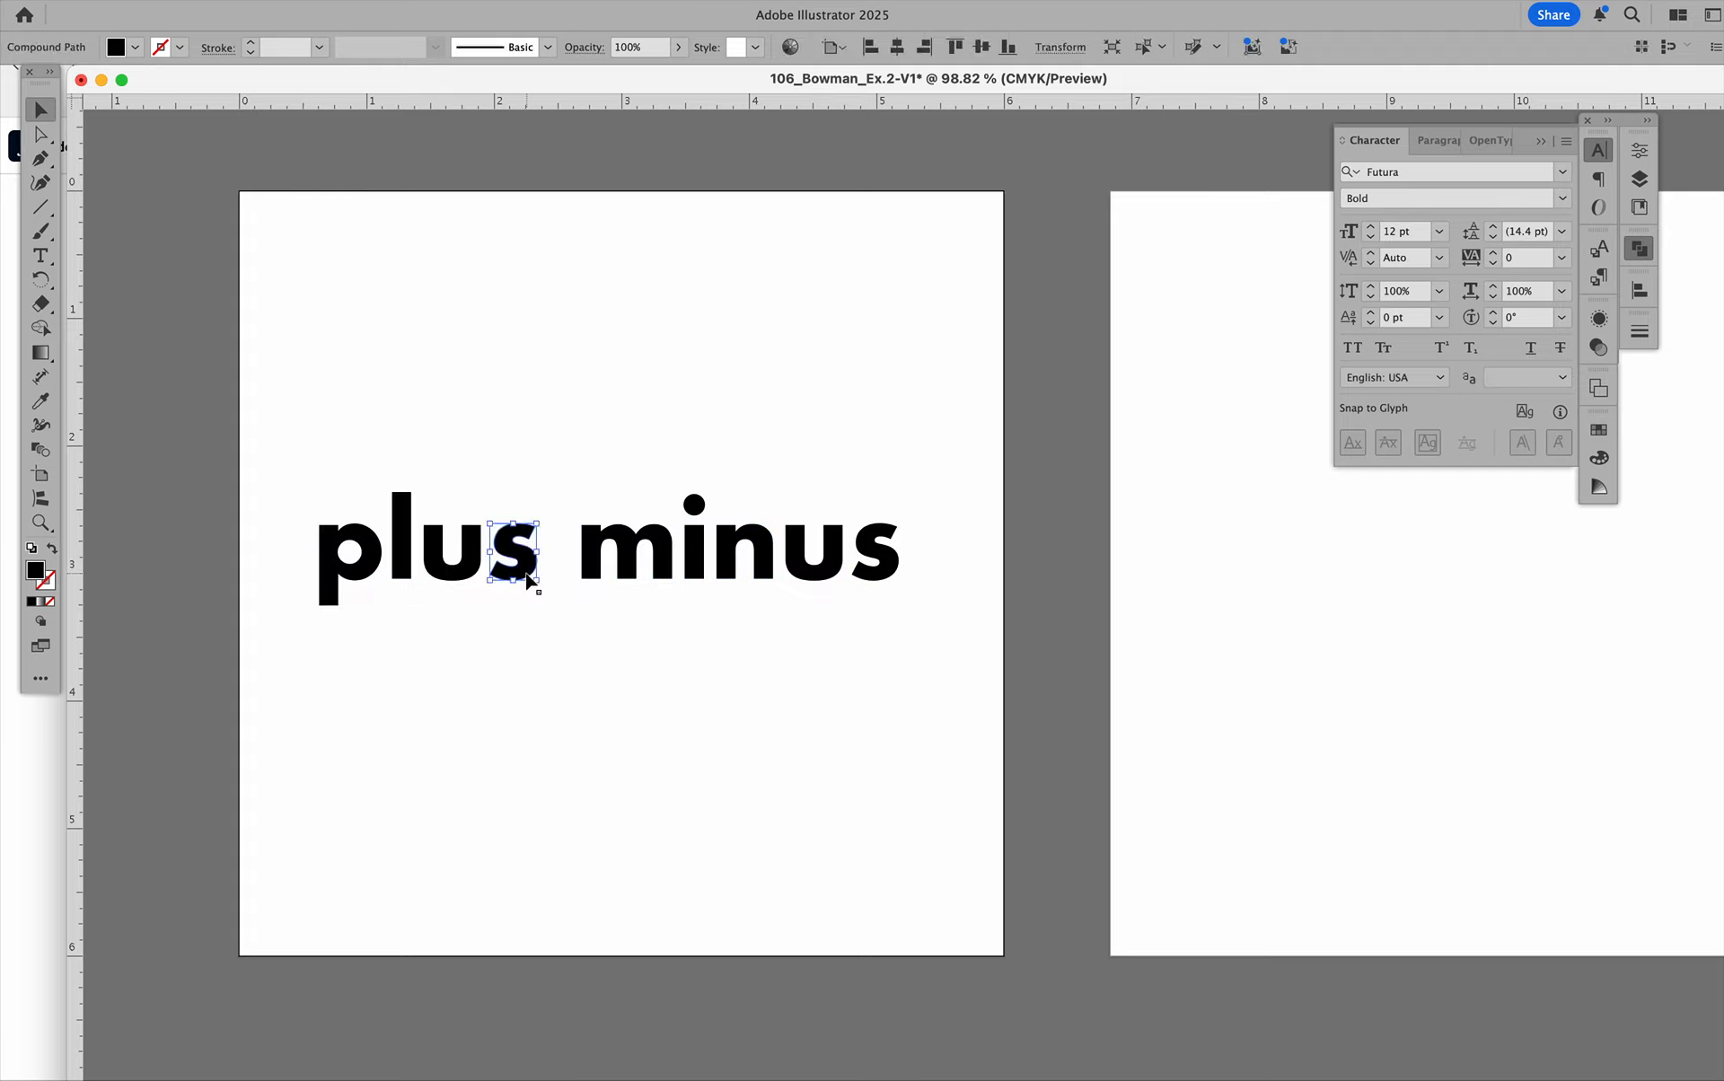
left_click(606, 563)
left_click(696, 562)
left_click(742, 568)
left_click(797, 563)
left_click(893, 567)
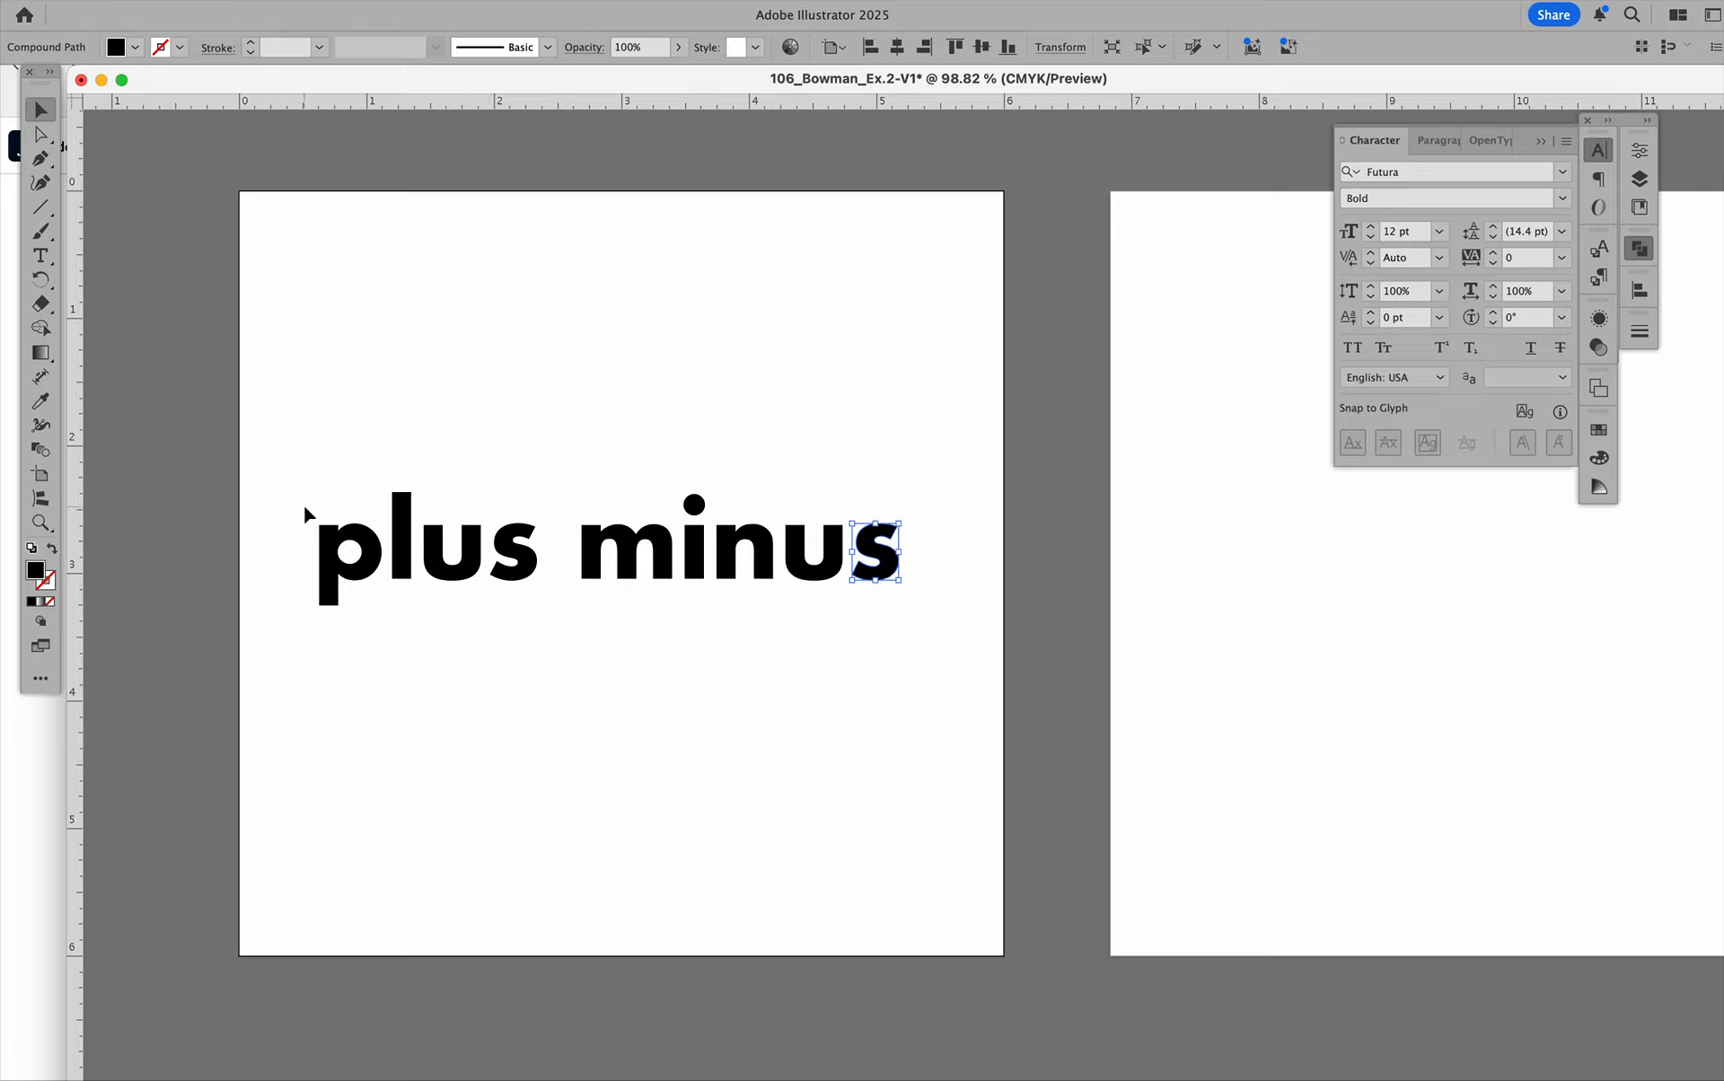
Move the four "plus" letters up into the upper part of the first artboard and group them.
left_click_drag(274, 478, 480, 386)
left_click(232, 1)
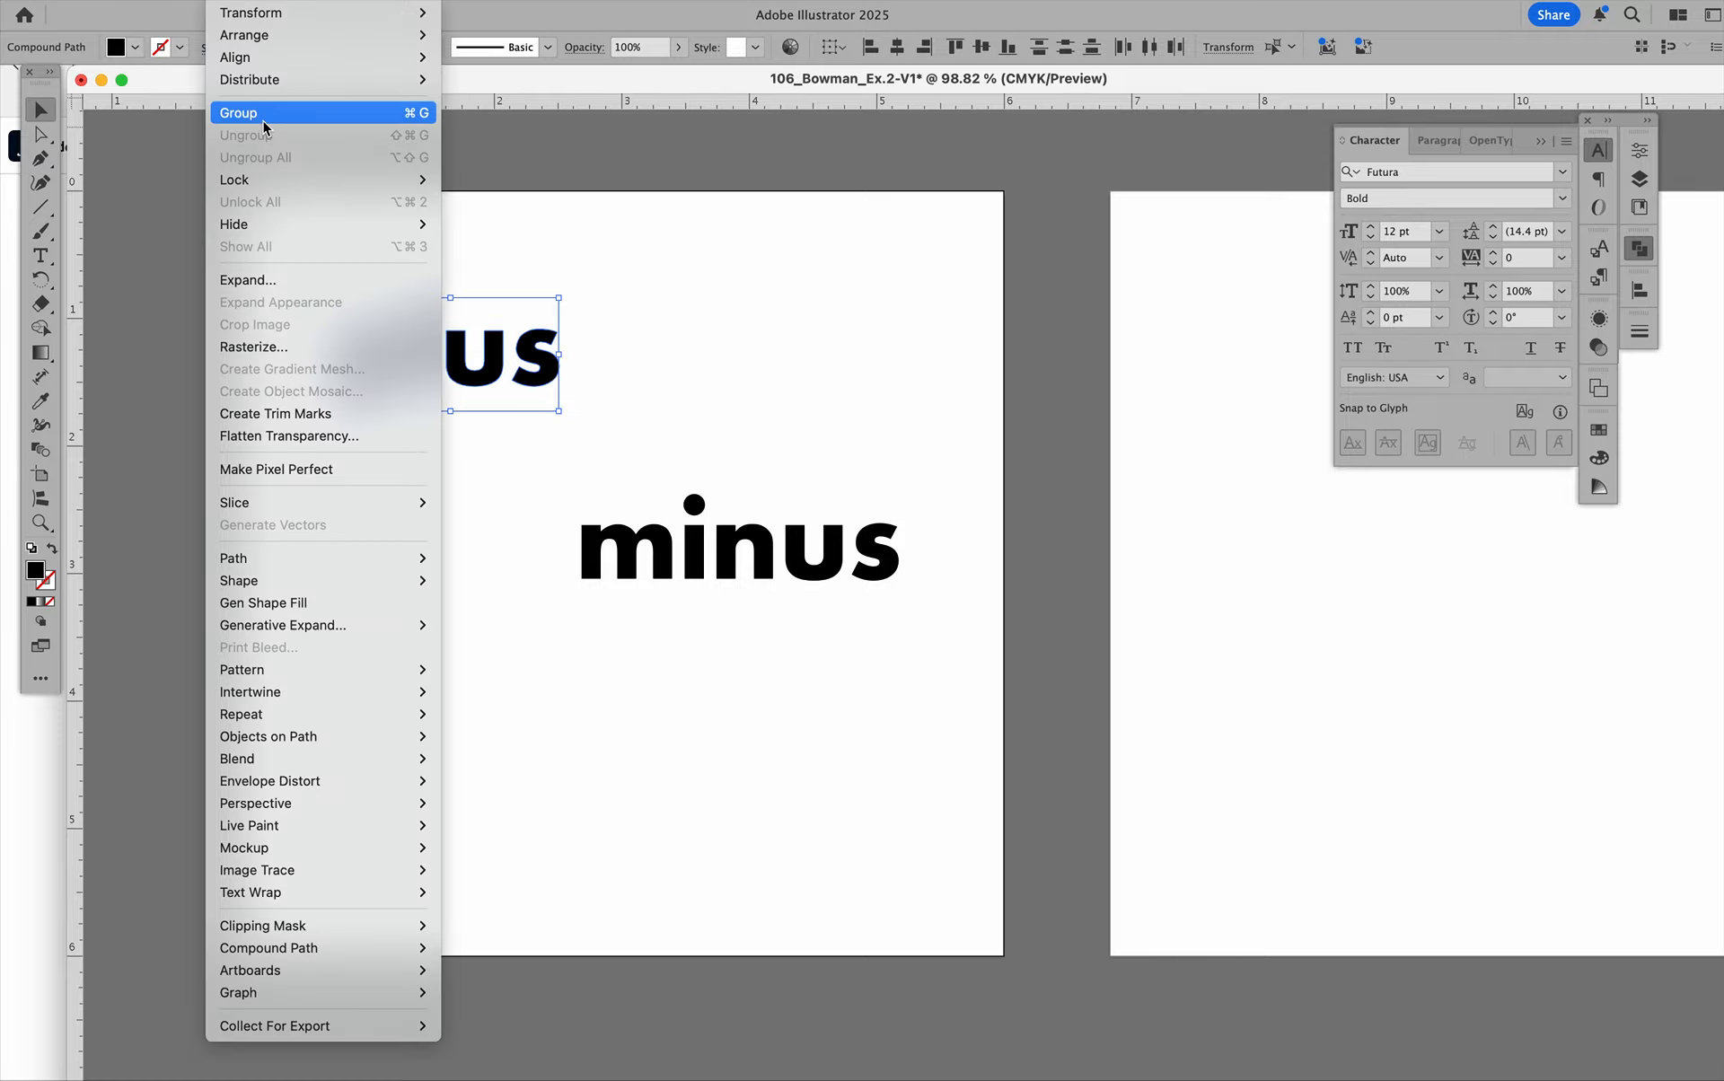
left_click(238, 112)
Open the "plus" group in isolation mode and exit isolation again.
left_click(645, 203)
scroll(647, 215, "right", 1)
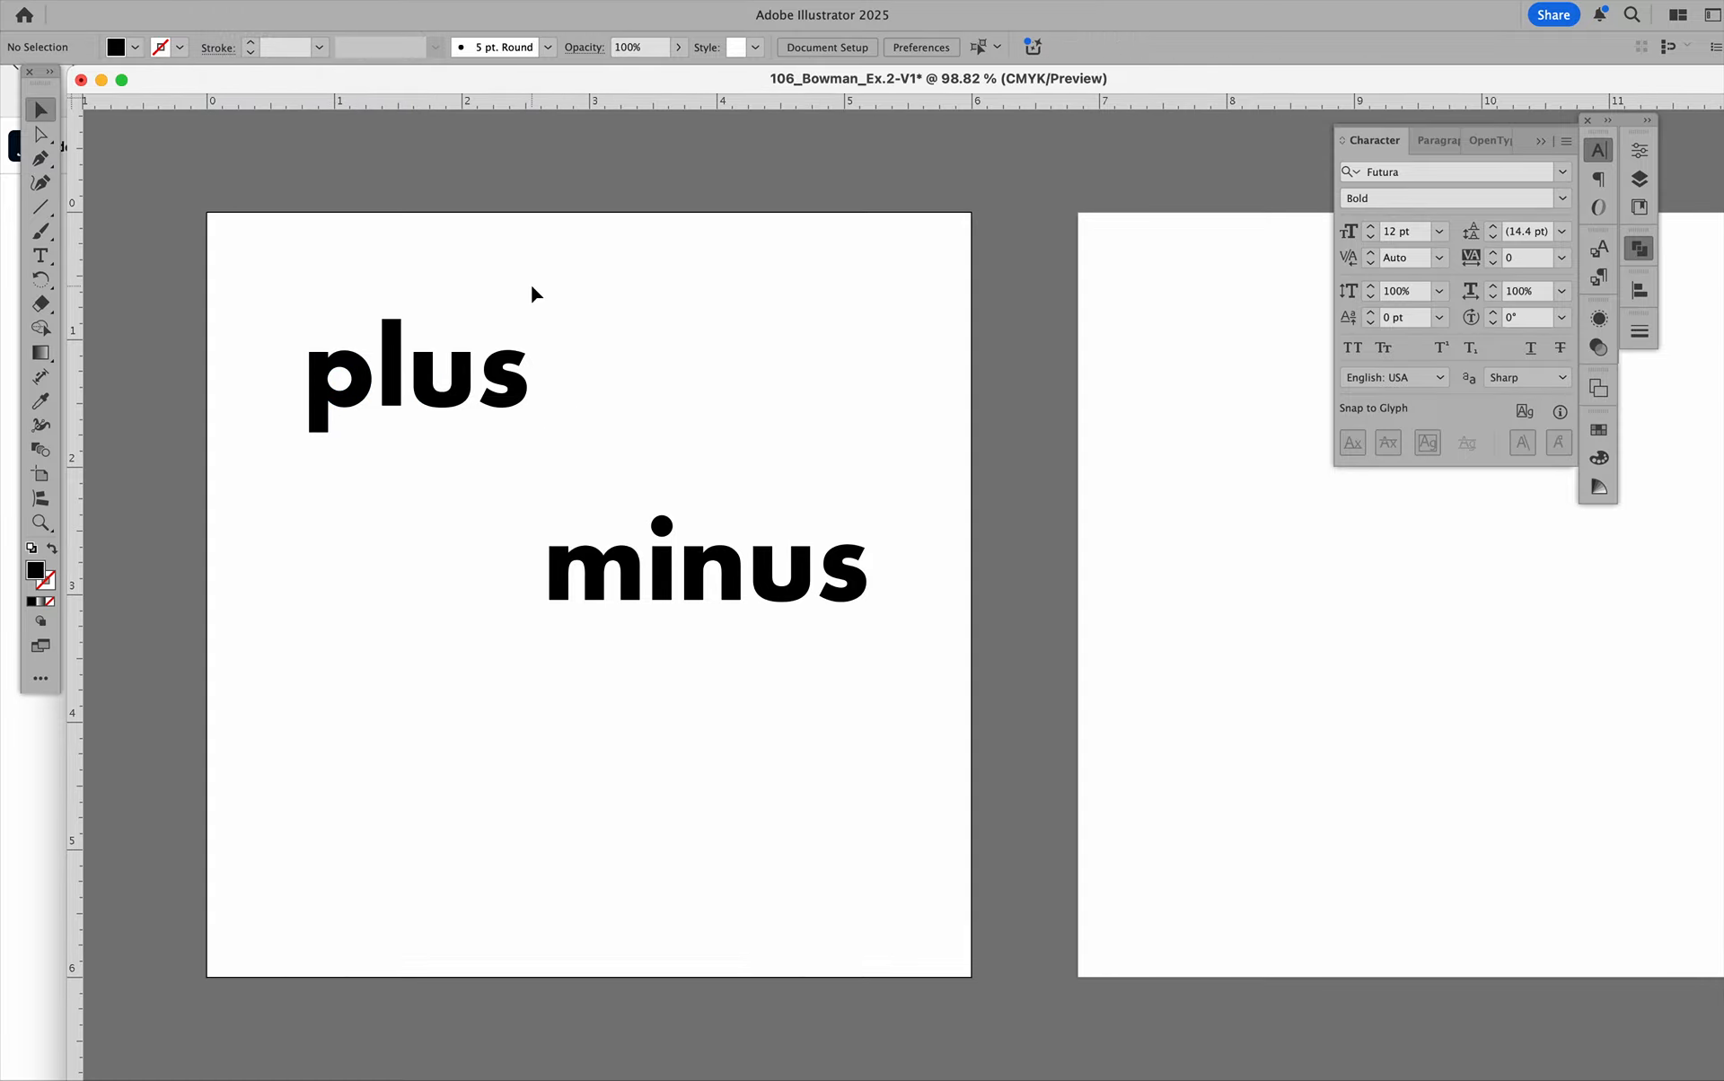
double_click(522, 364)
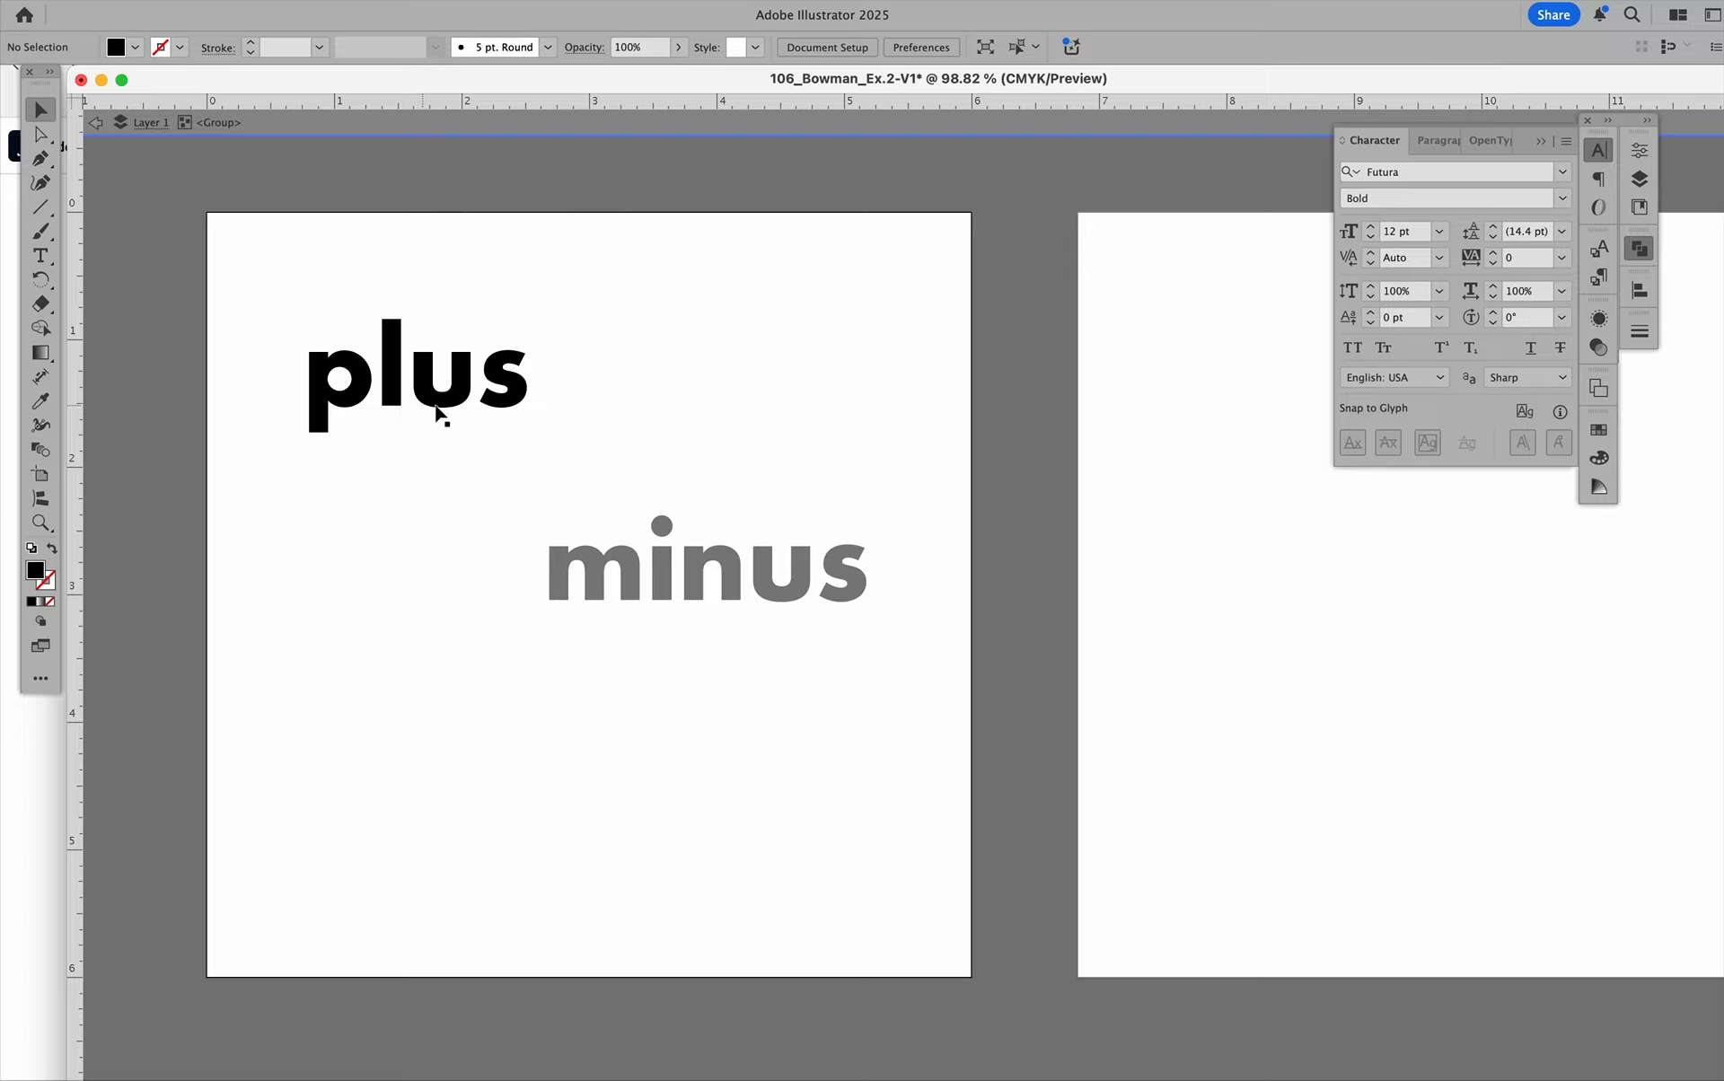
left_click(569, 117)
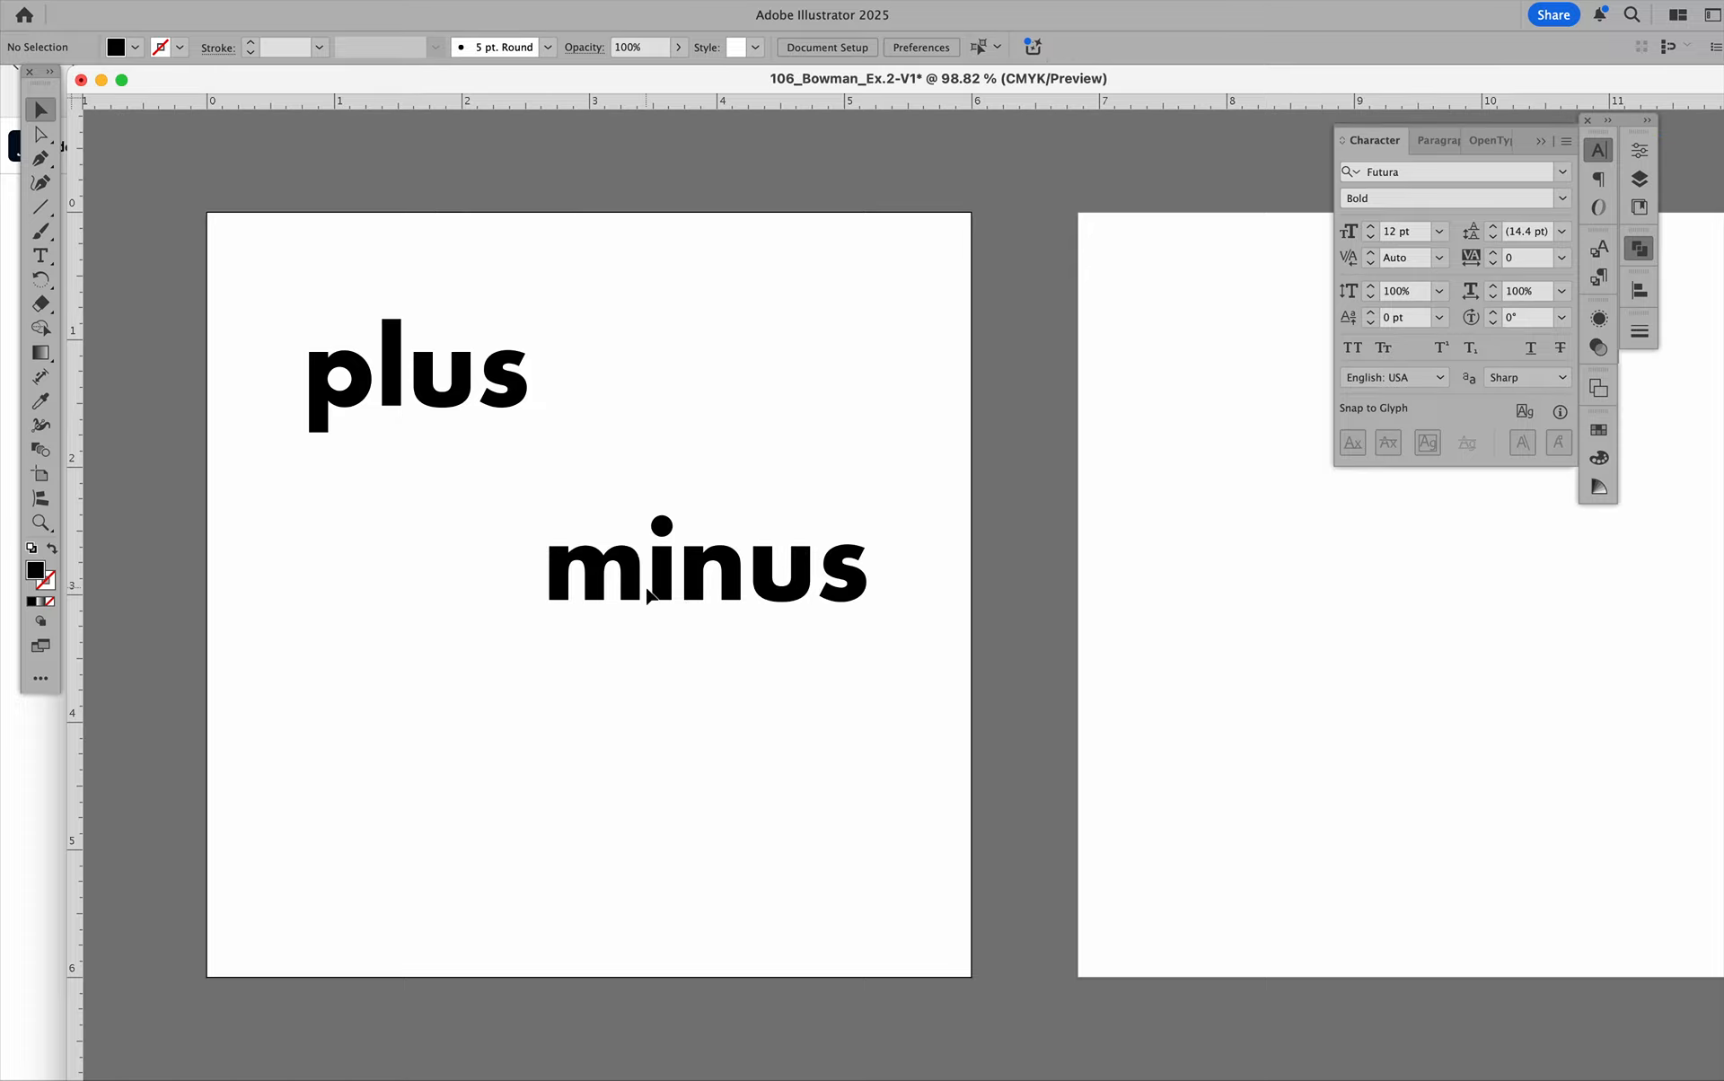
Move the five "minus" letters together about 1 in left and 0.6 in down on the first artboard.
scroll(614, 553, "left", 2)
scroll(614, 552, "down", 1)
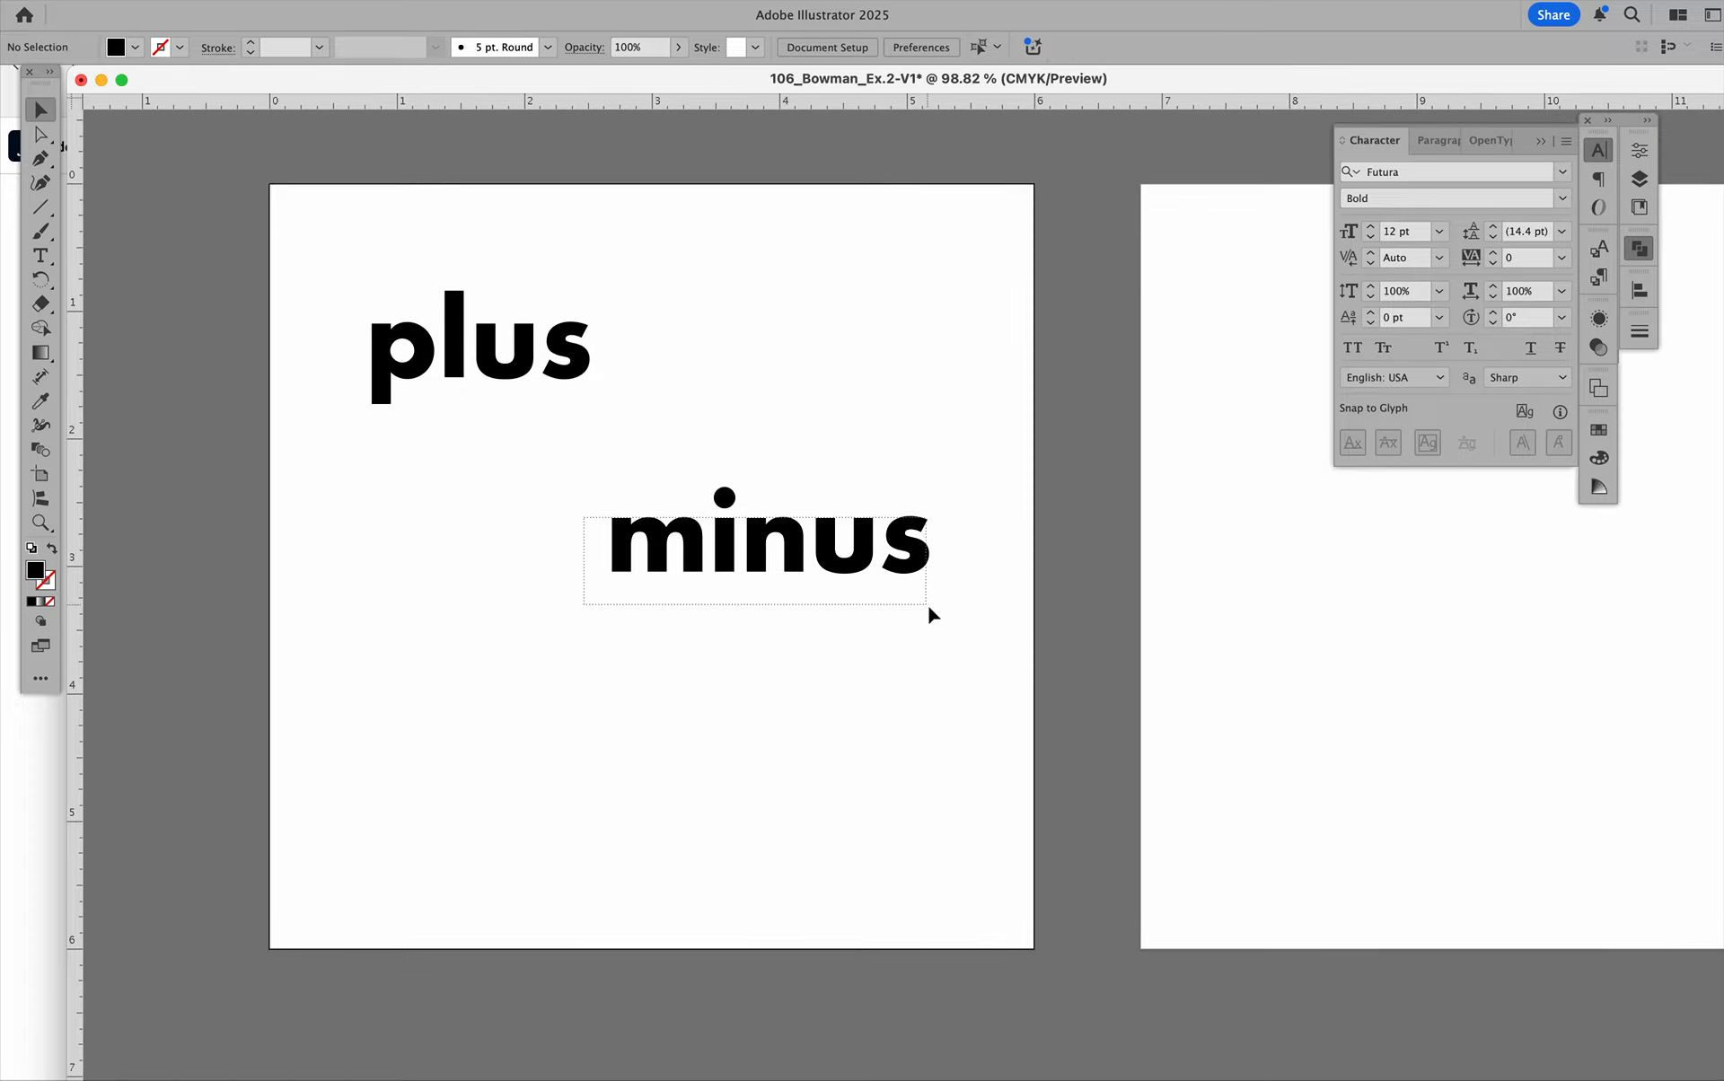
left_click(907, 547)
left_click_drag(907, 544, 761, 628)
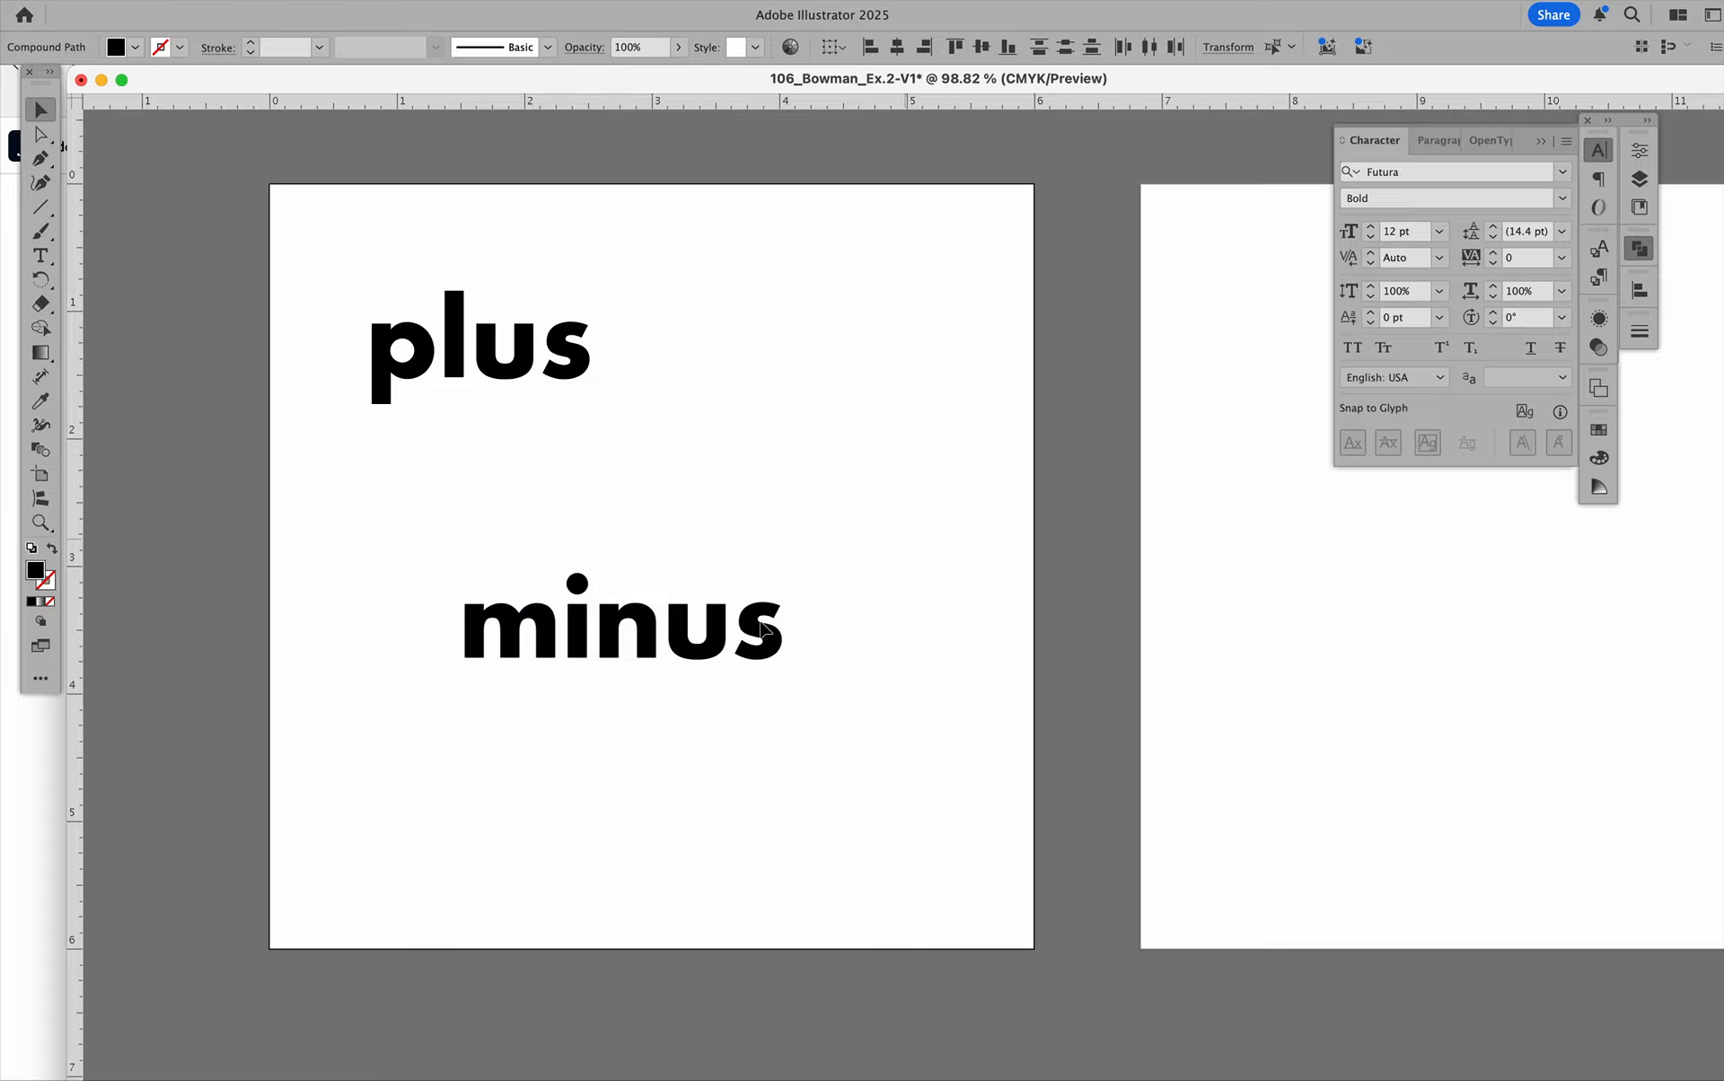
left_click(754, 499)
Isolate the "i" of "minus", move its dot up and to the right above the "u", and exit isolation mode.
key("z")
left_click_drag(536, 546, 793, 750)
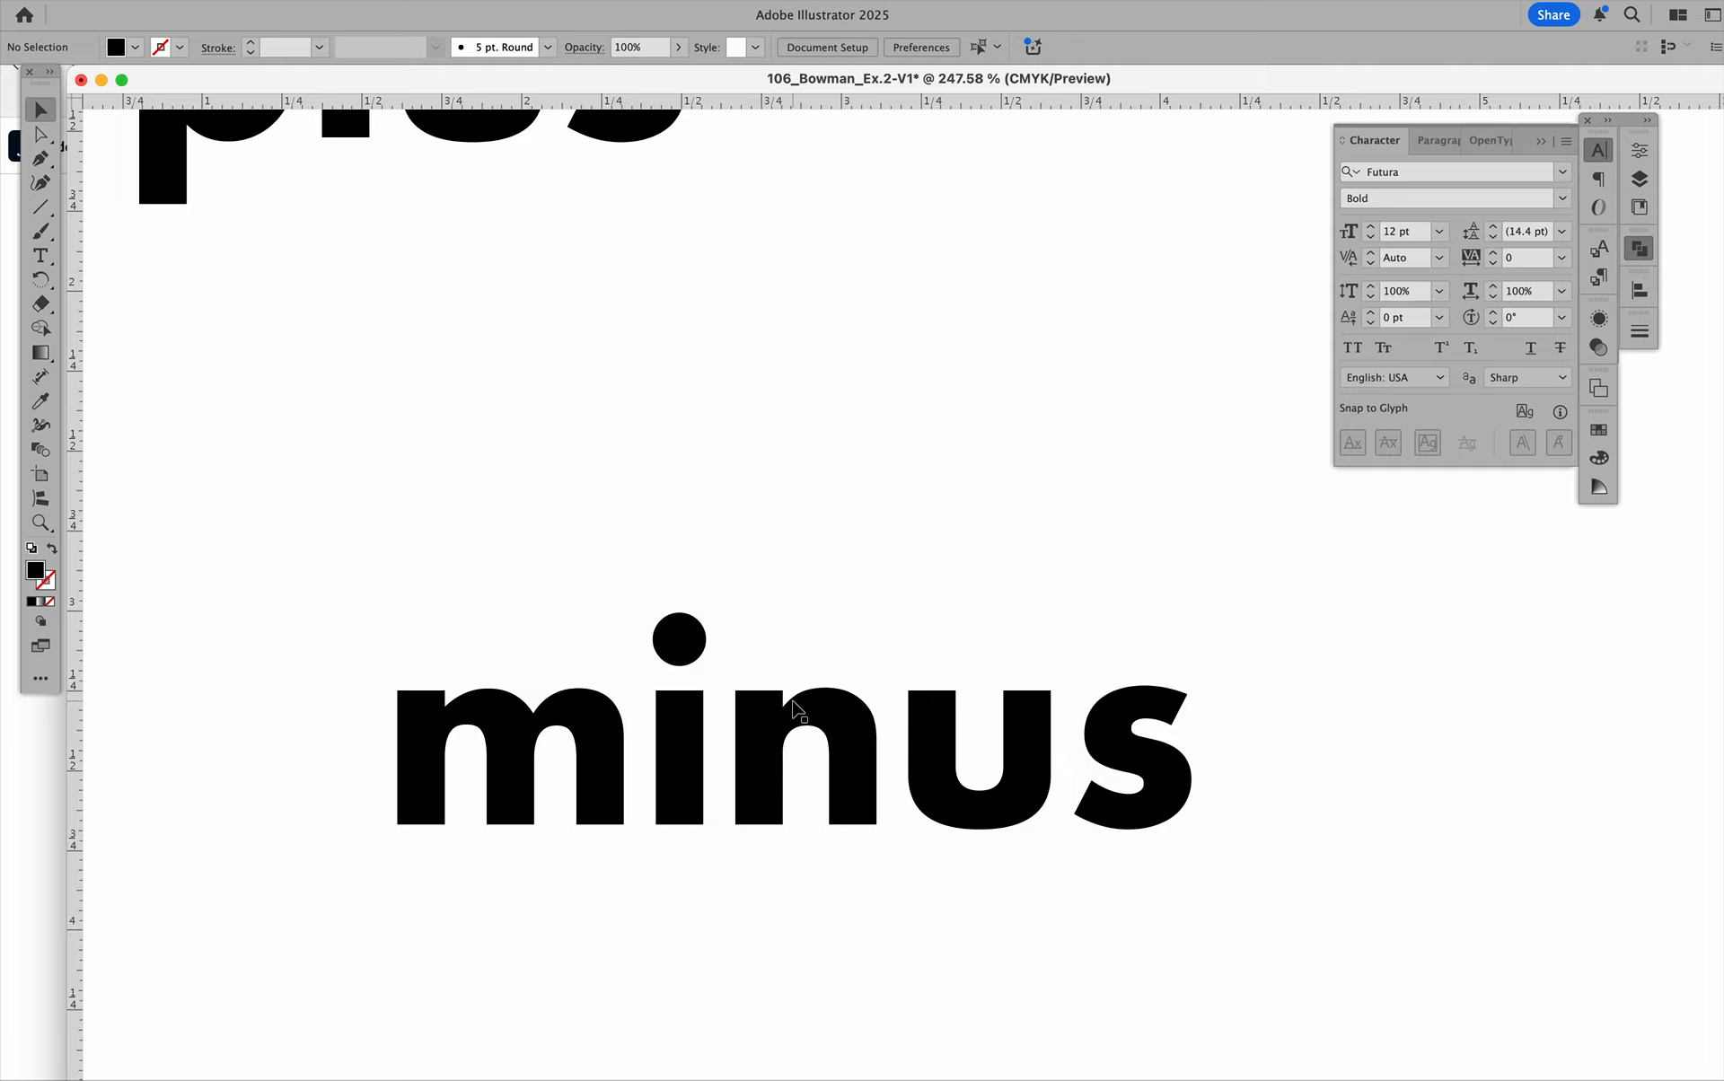
left_click(794, 709)
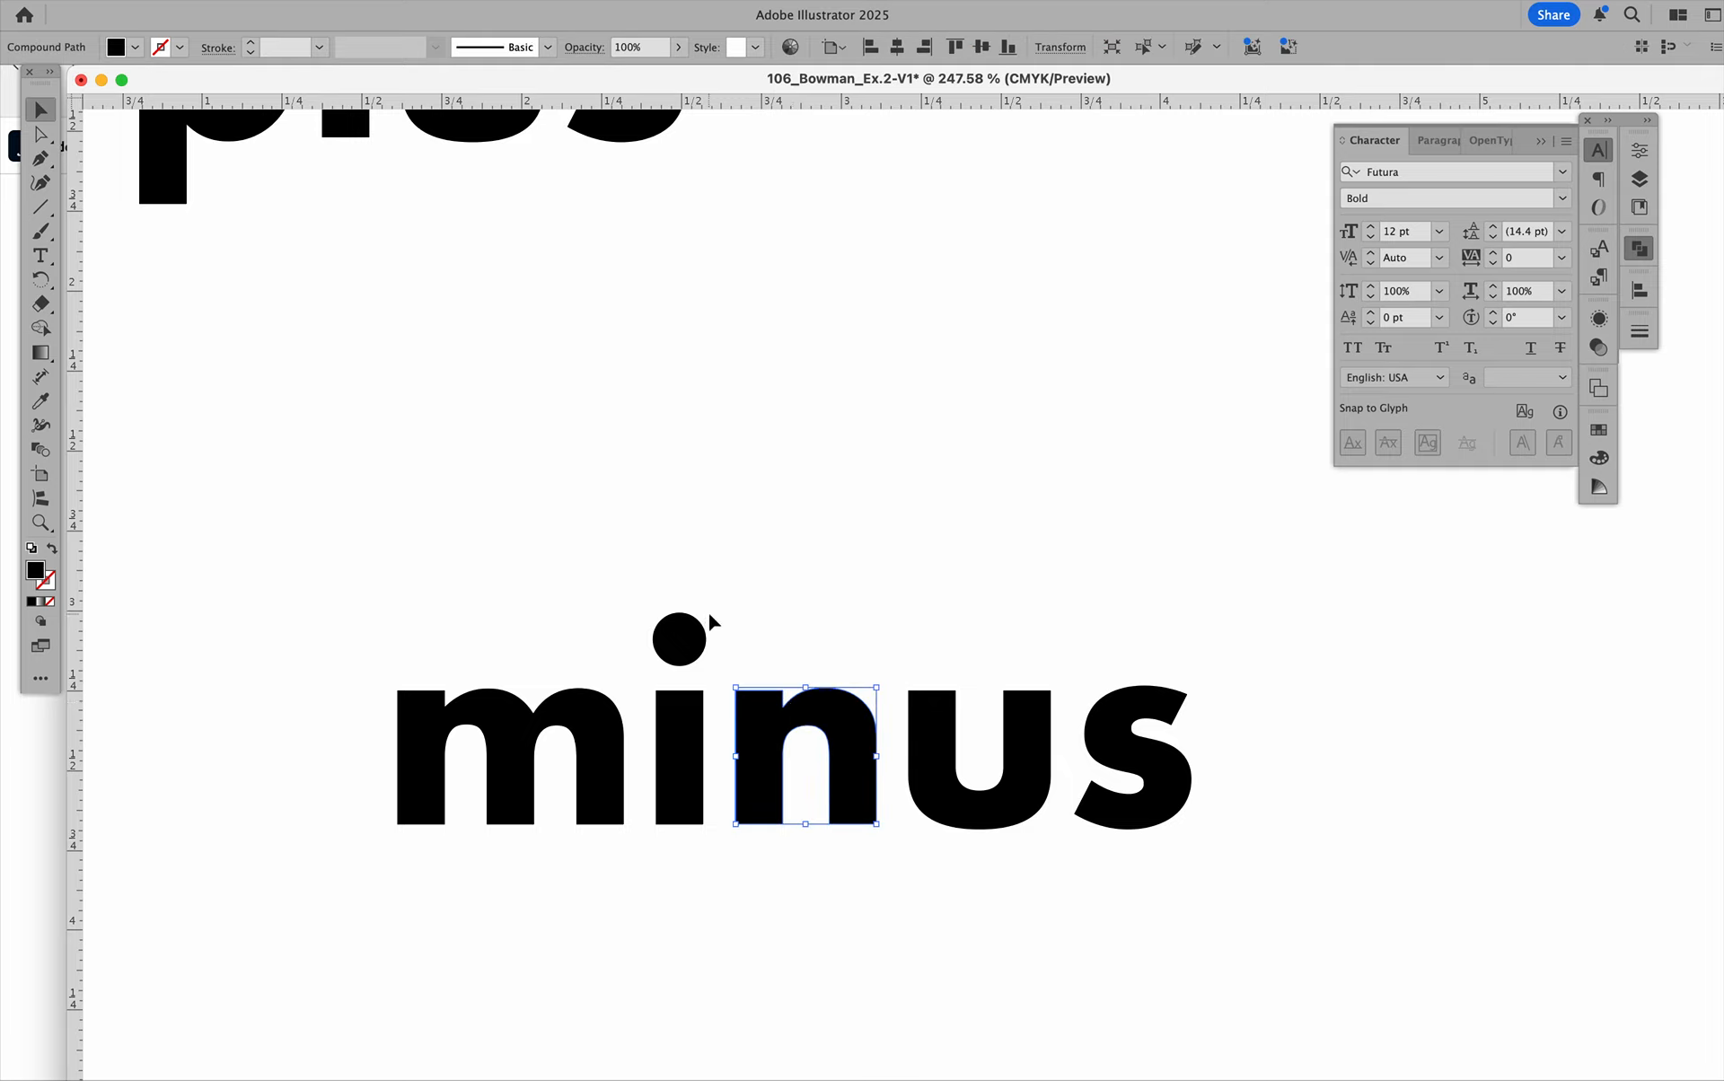
left_click(761, 582)
left_click(699, 646)
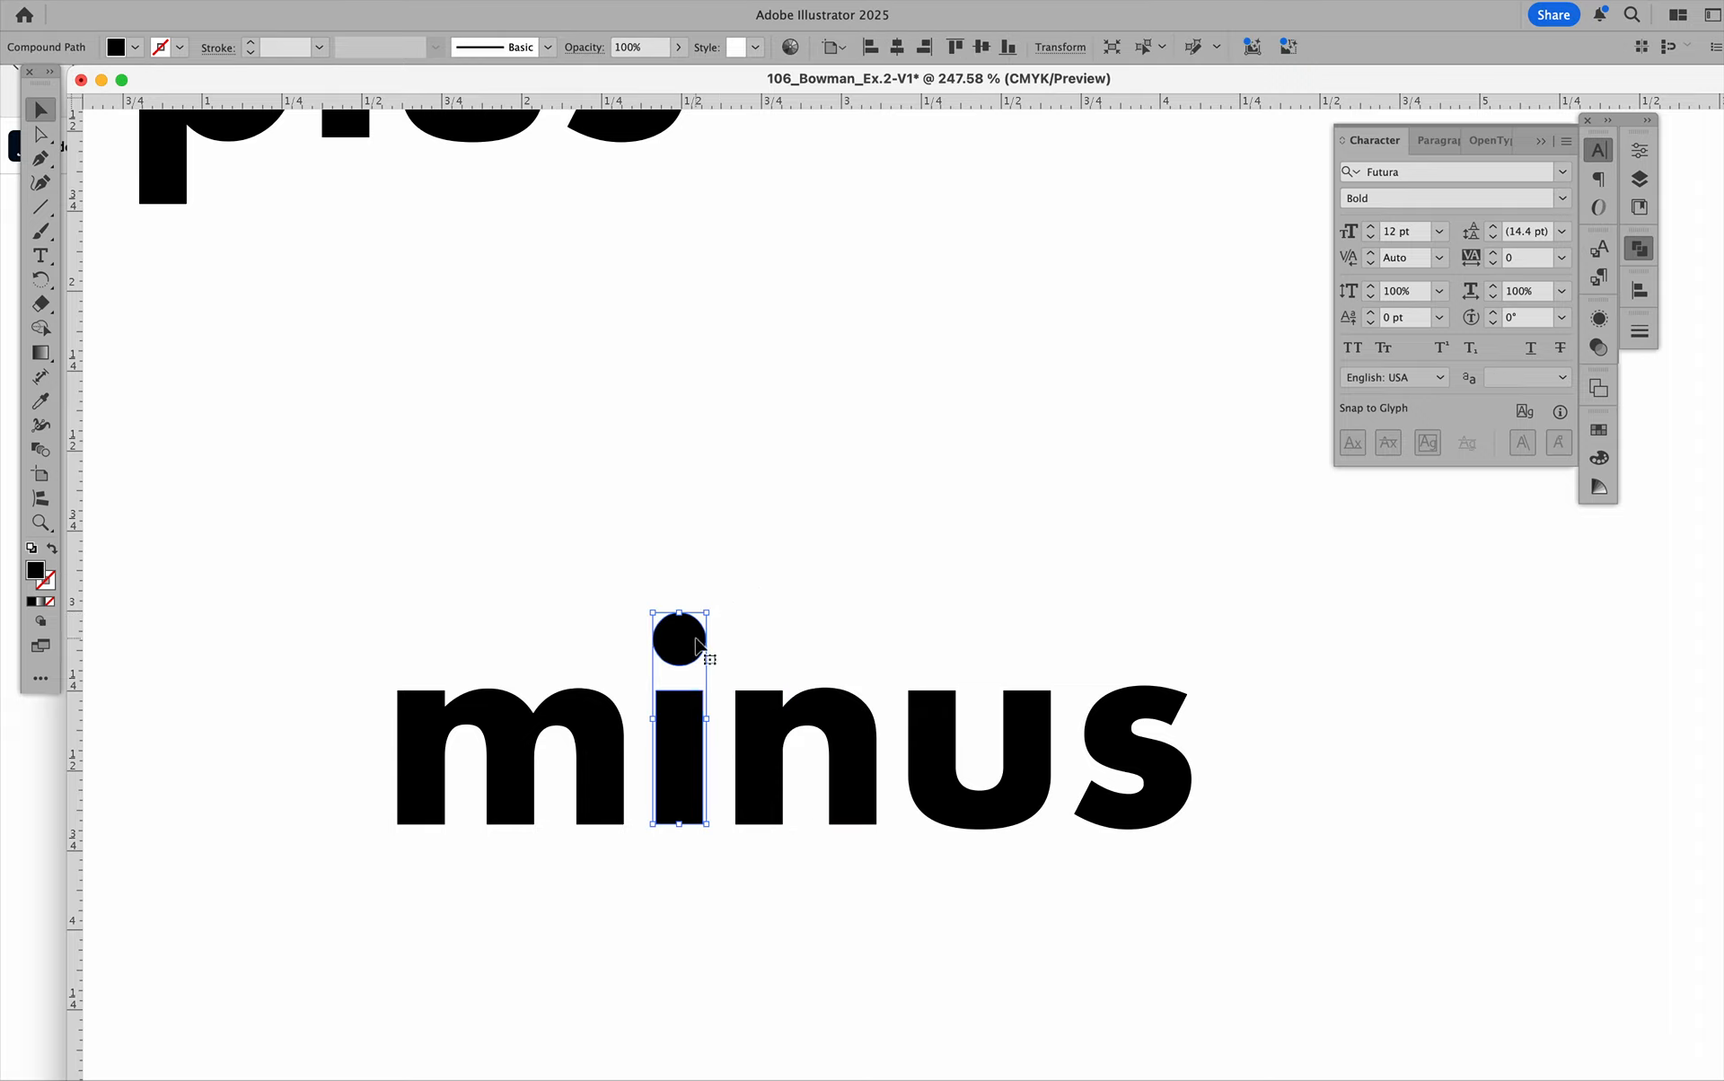
double_click(698, 644)
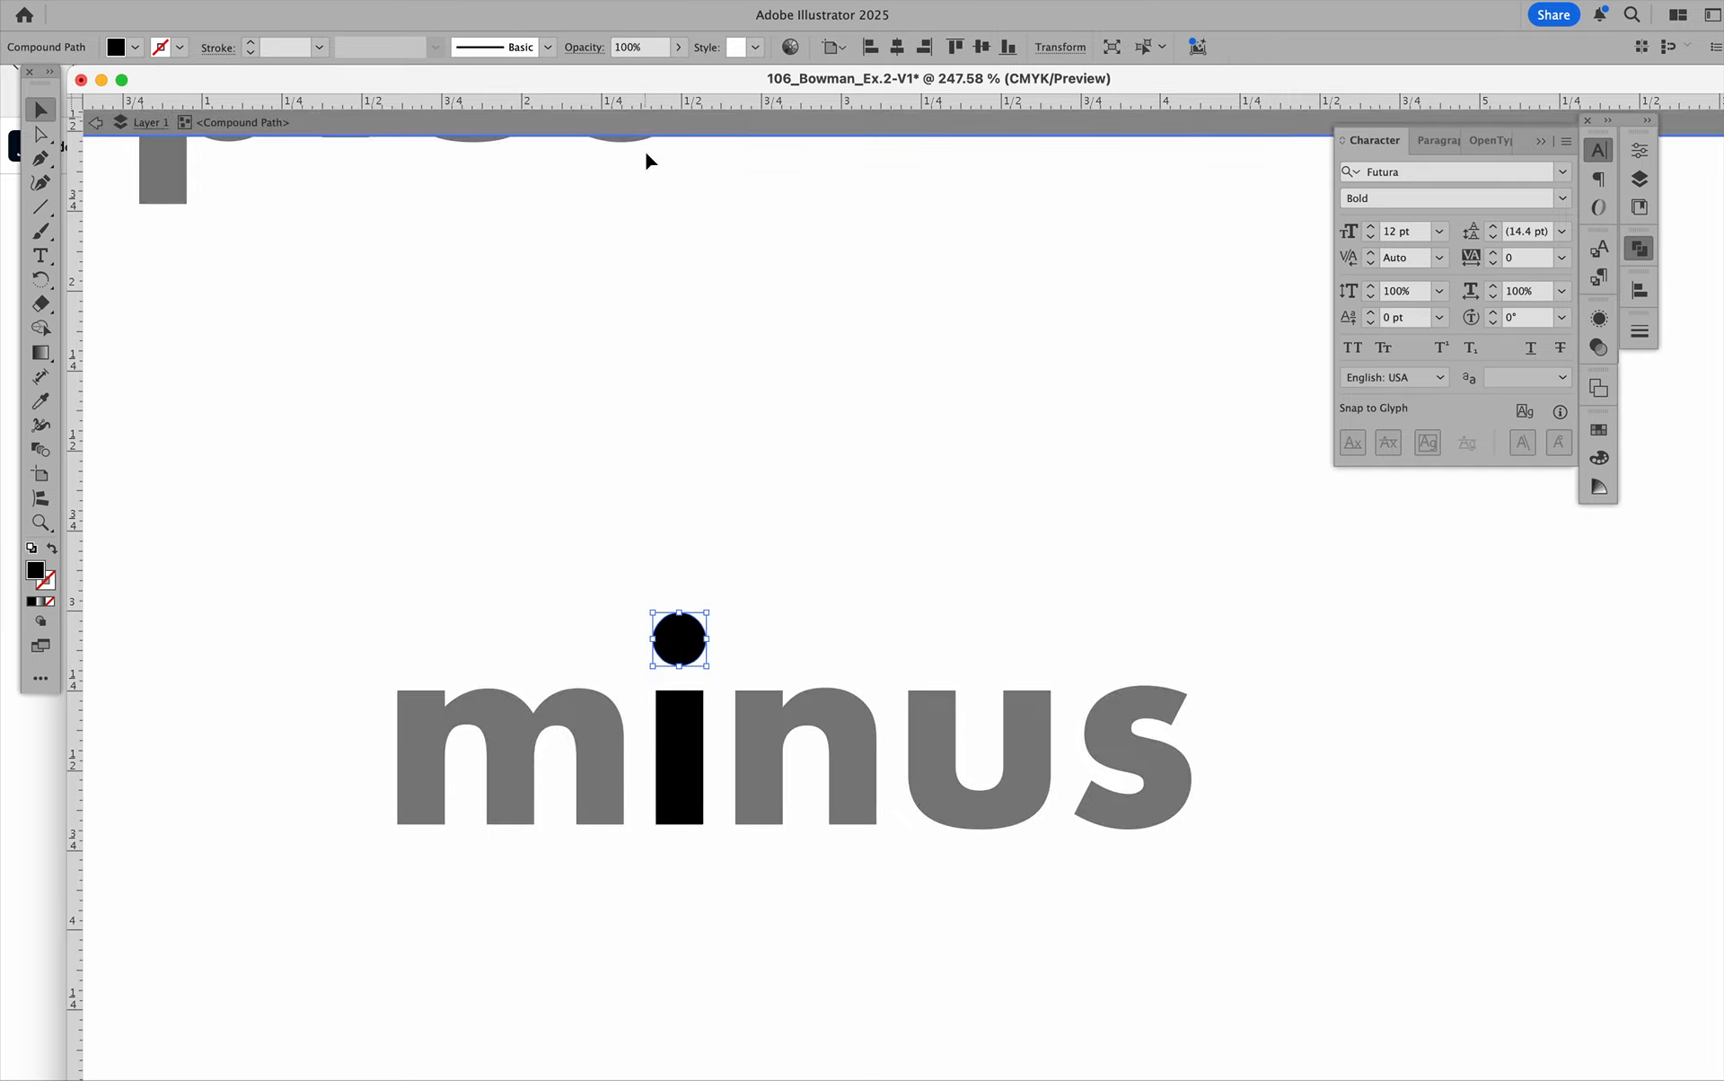
left_click_drag(682, 645, 1034, 396)
double_click(946, 133)
left_click(811, 447)
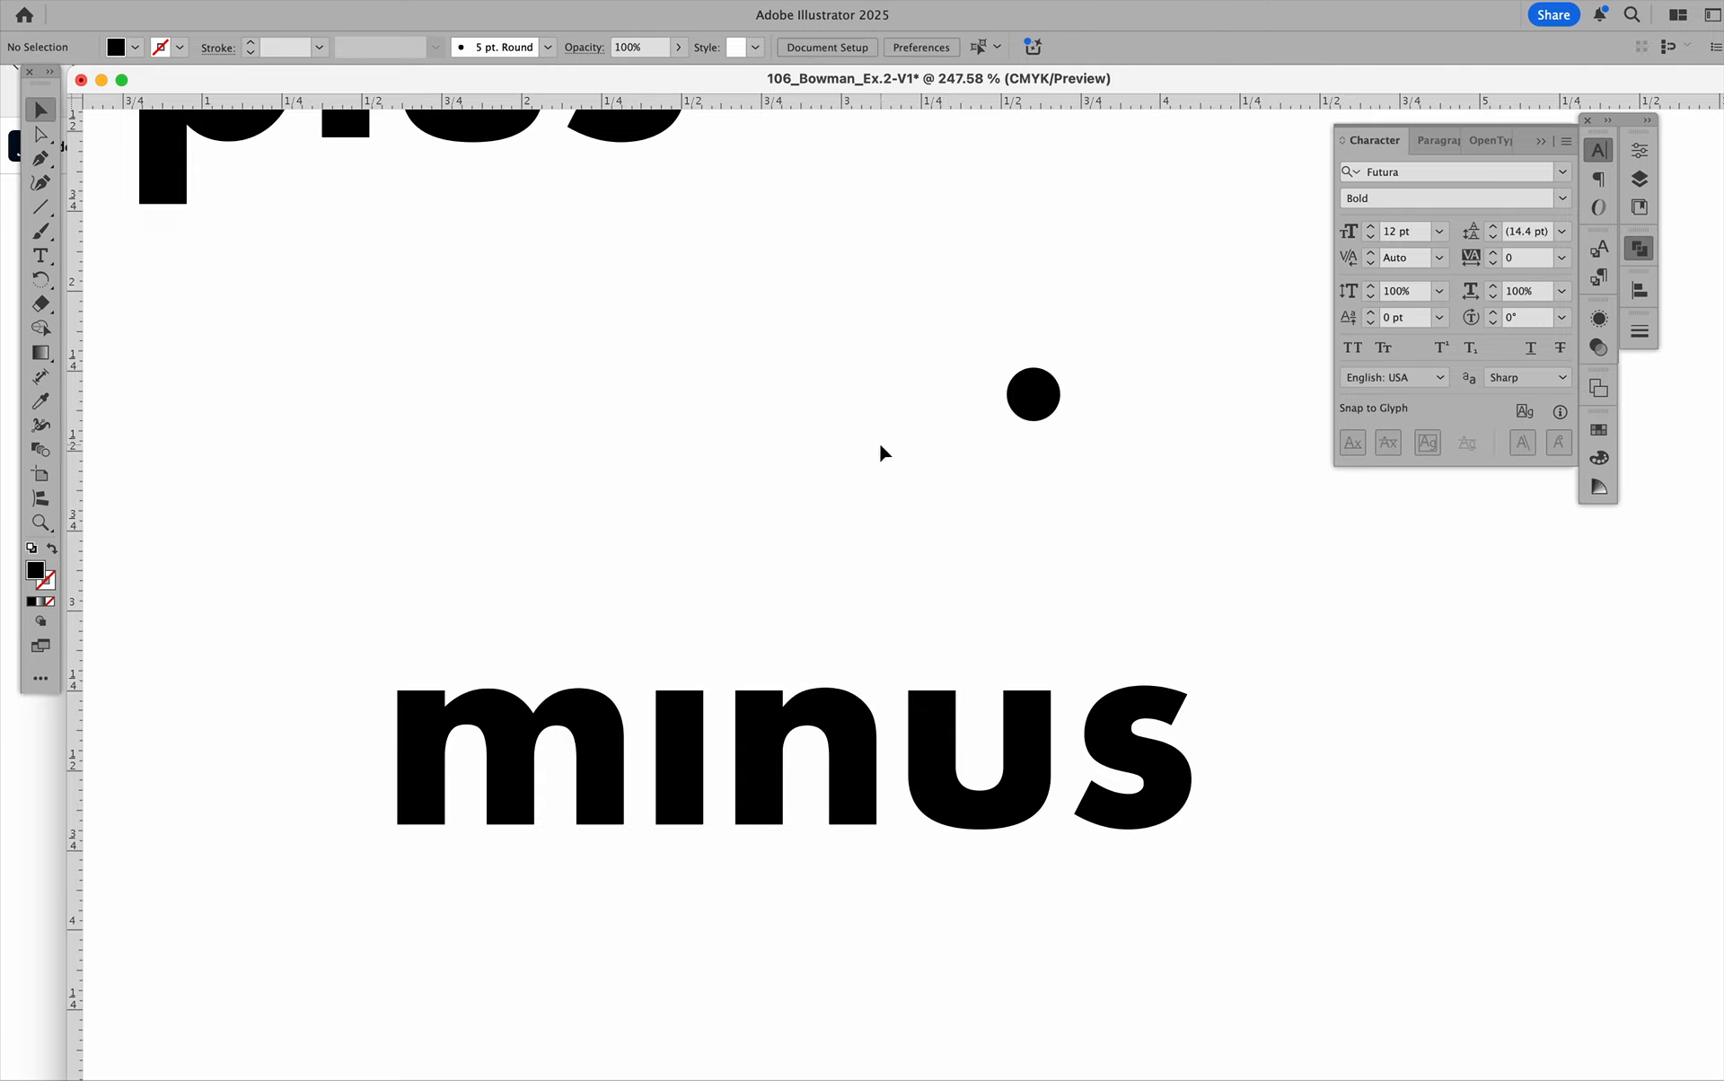
Undo the move of the "i" dot and leave isolation mode.
key("super+z")
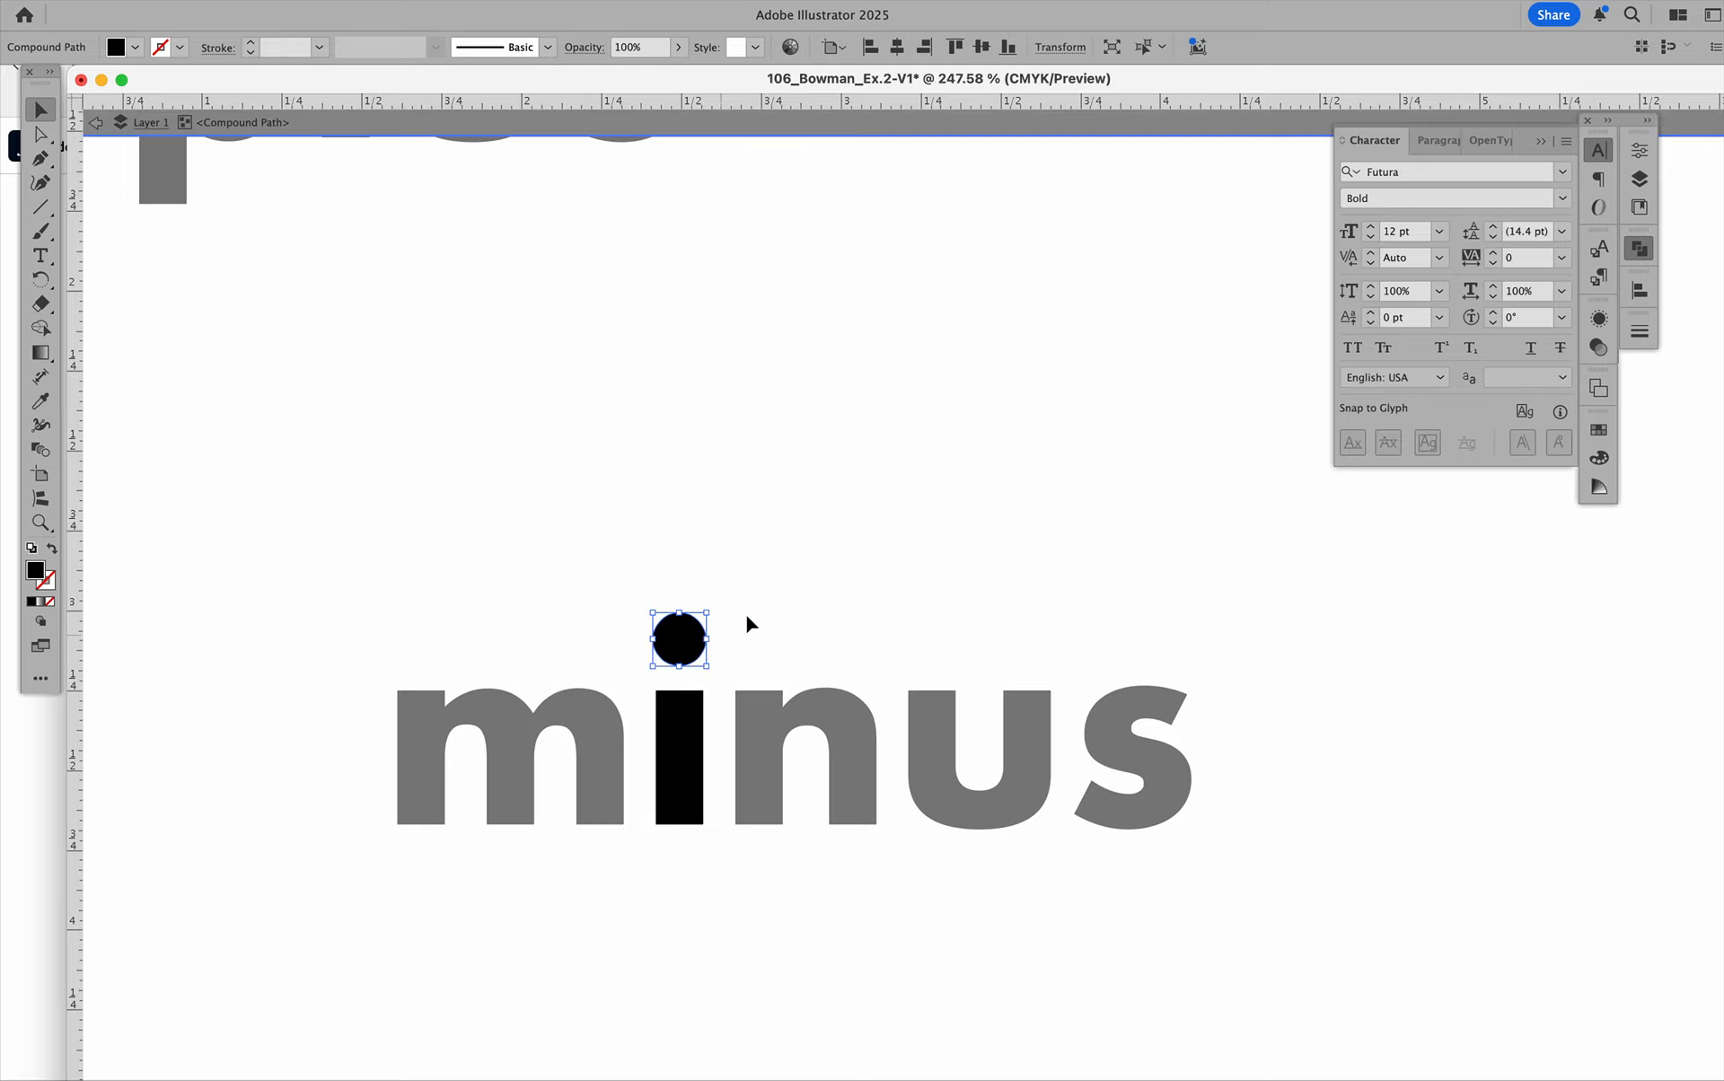
left_click(742, 580)
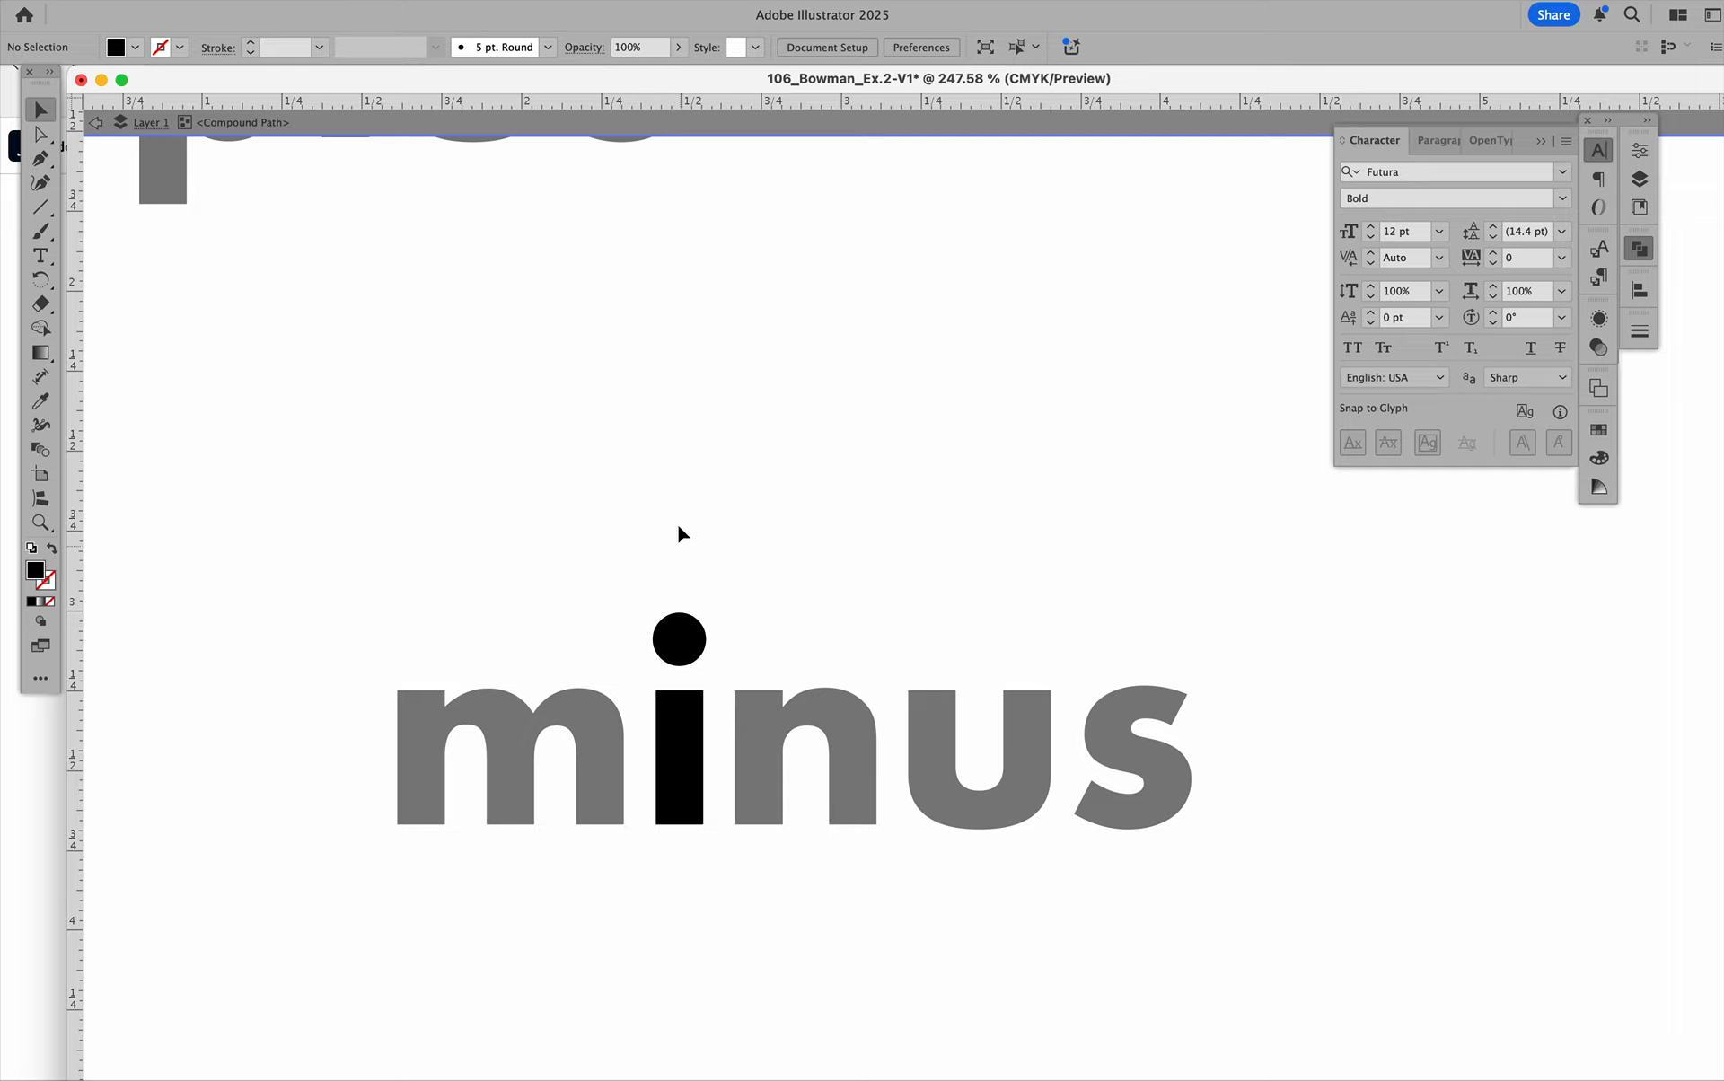
left_click(658, 131)
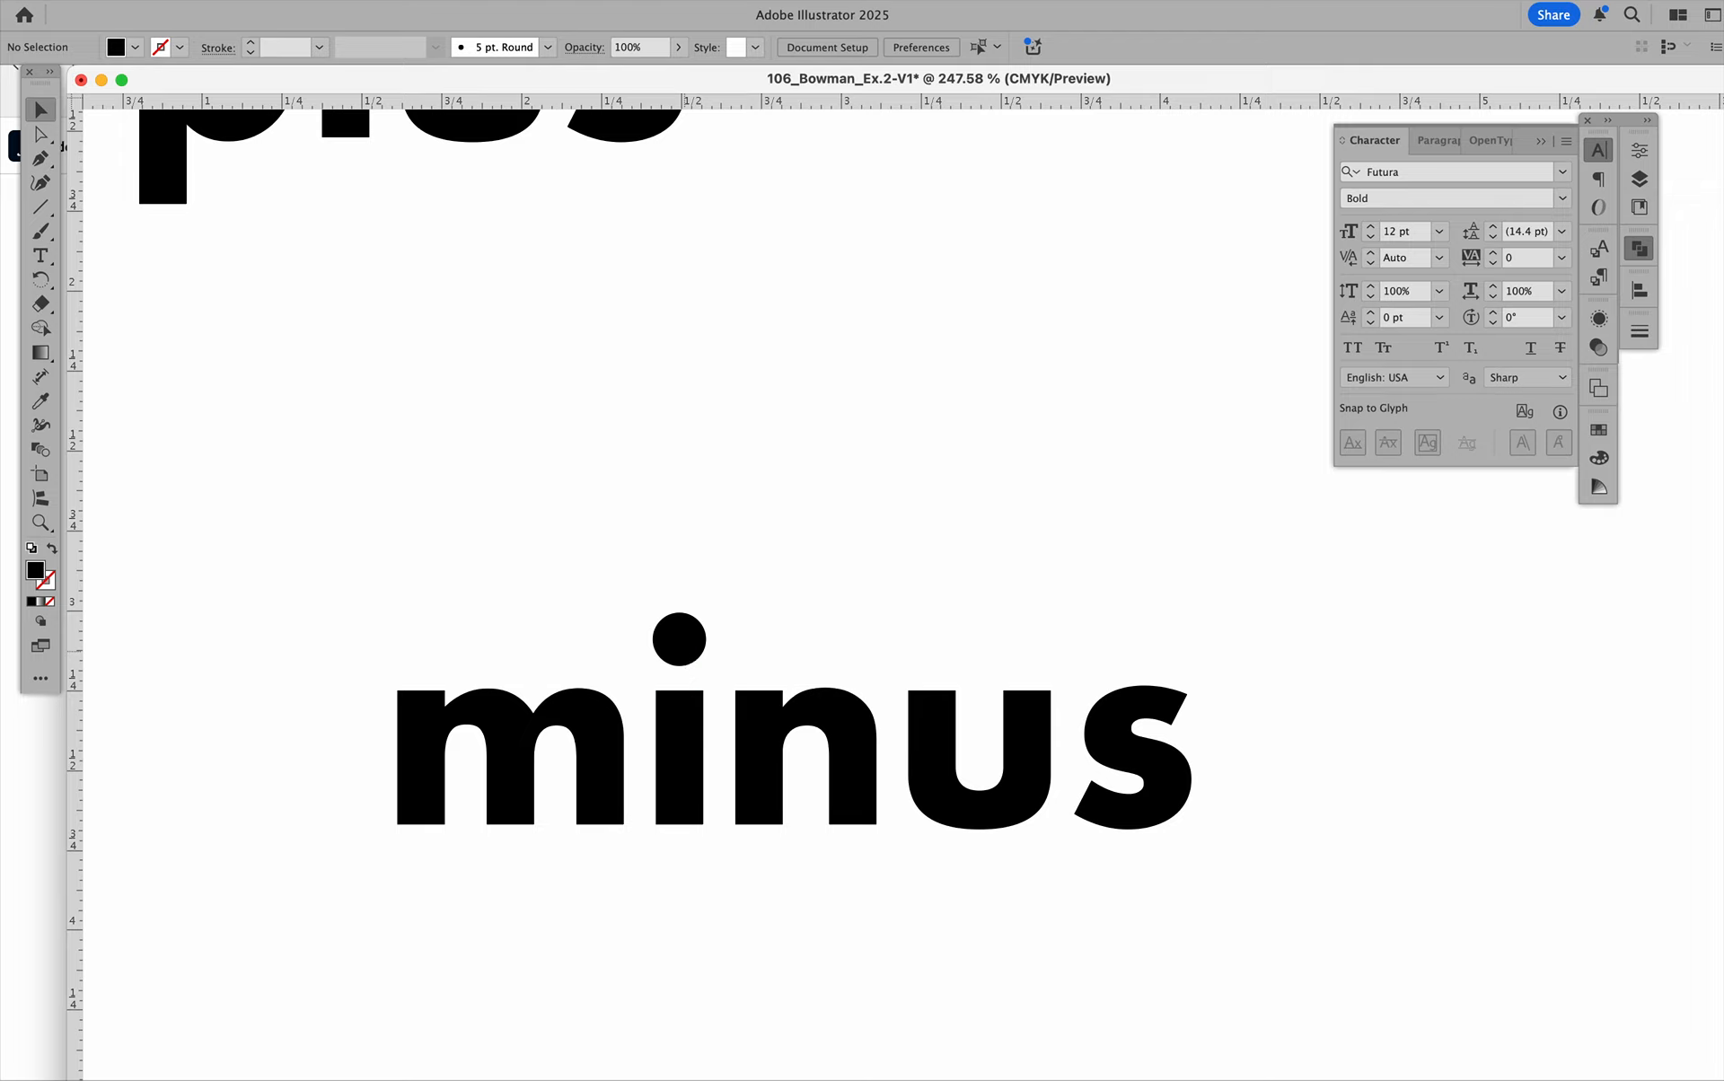
Isolate the "i", enlarge its dot to about 0.36 in above the "n", and outside isolation move the whole "i" slightly down and right.
double_click(684, 651)
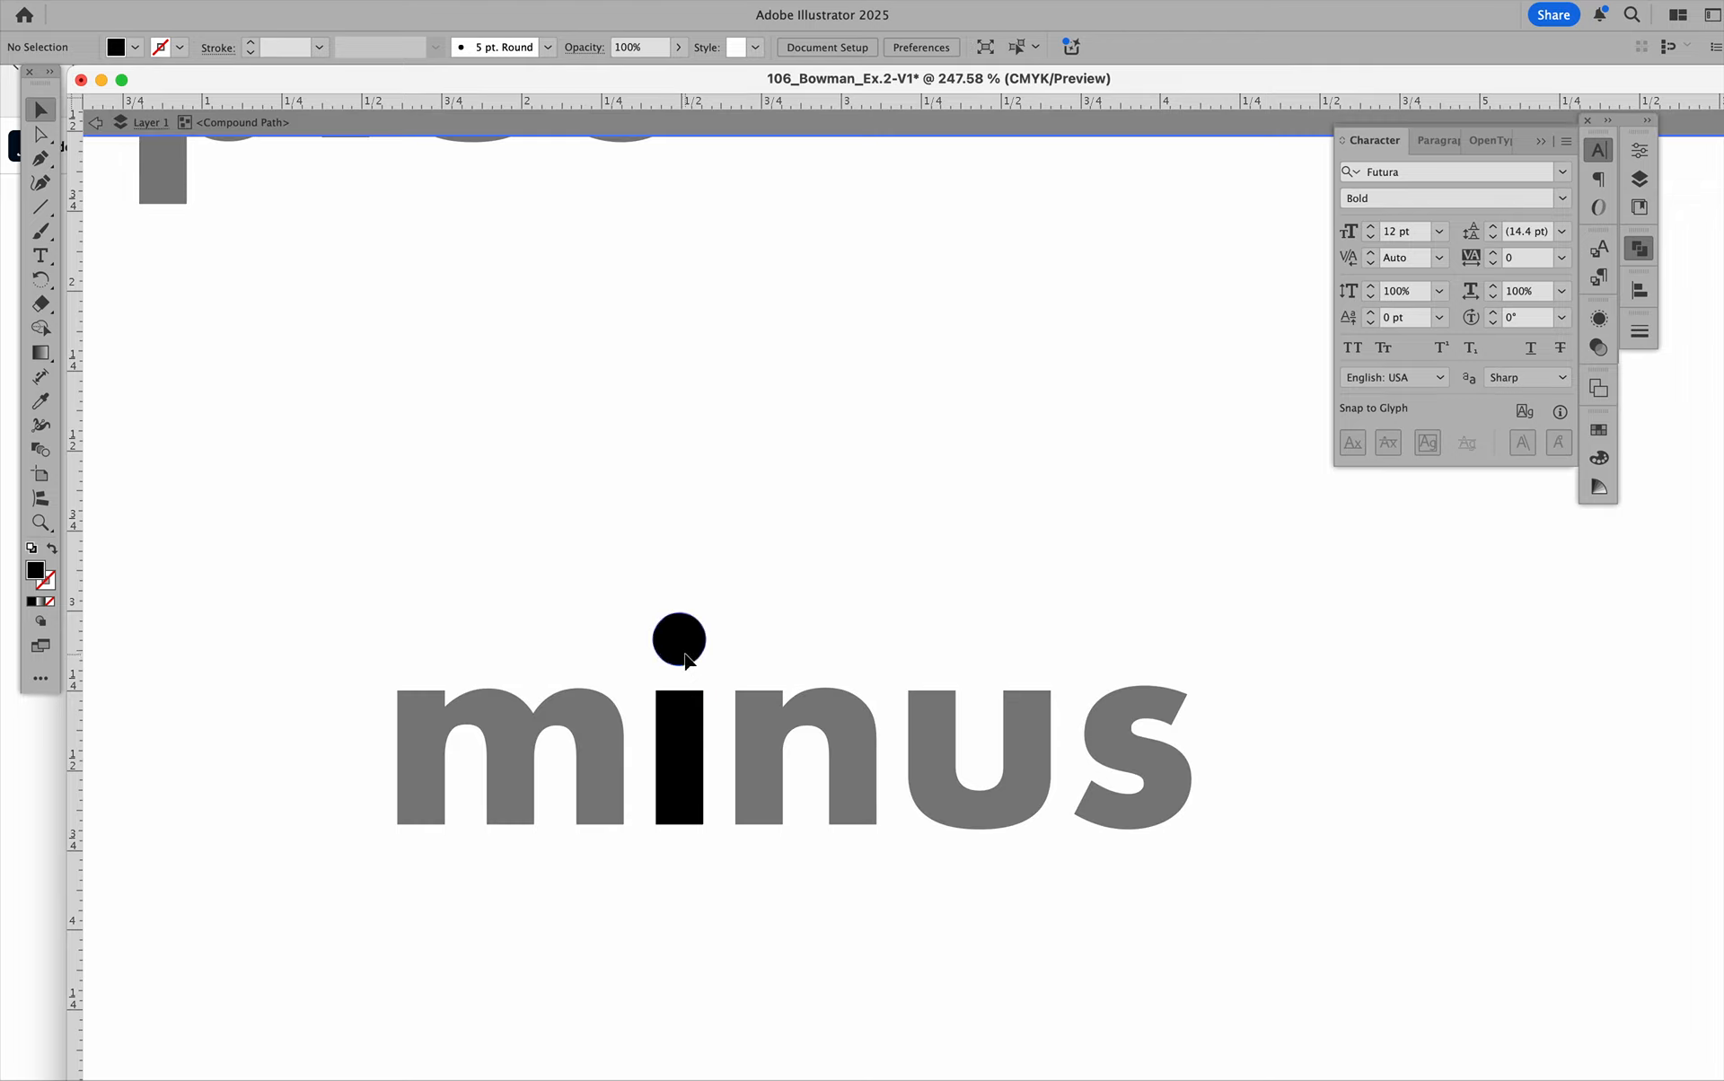
left_click(686, 655)
left_click_drag(681, 645, 723, 552)
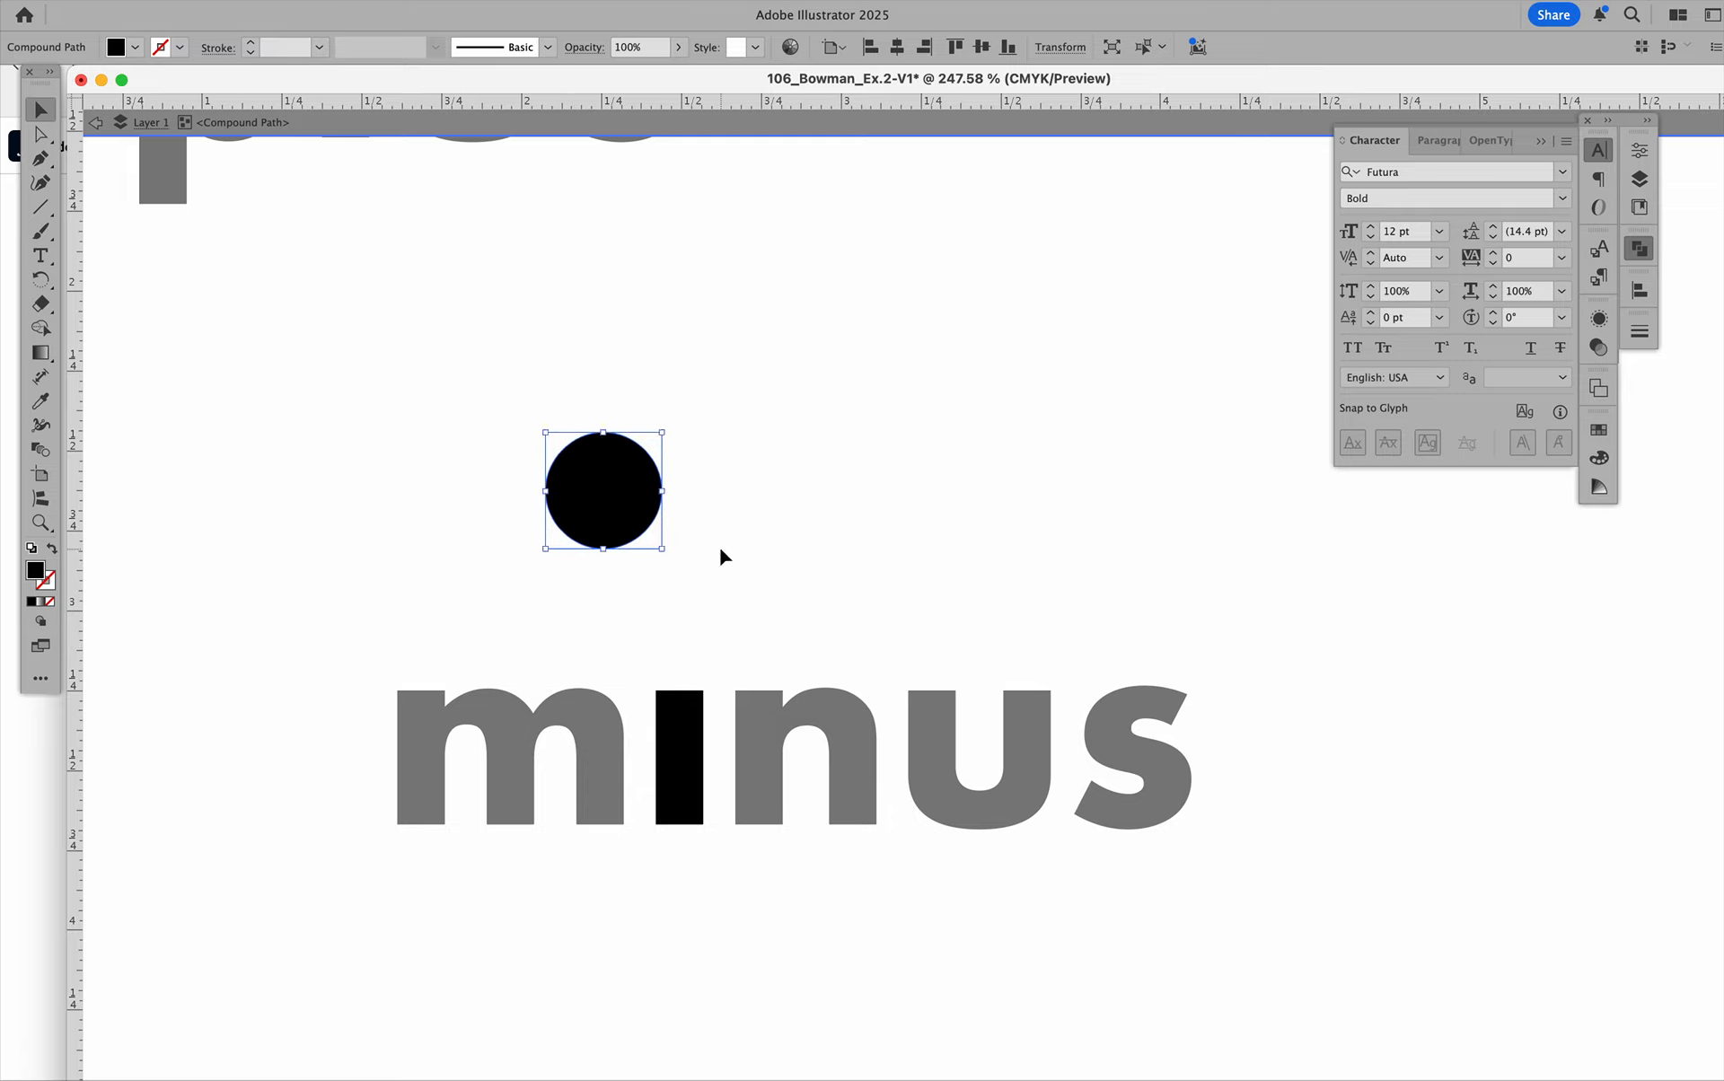
left_click_drag(608, 489, 804, 437)
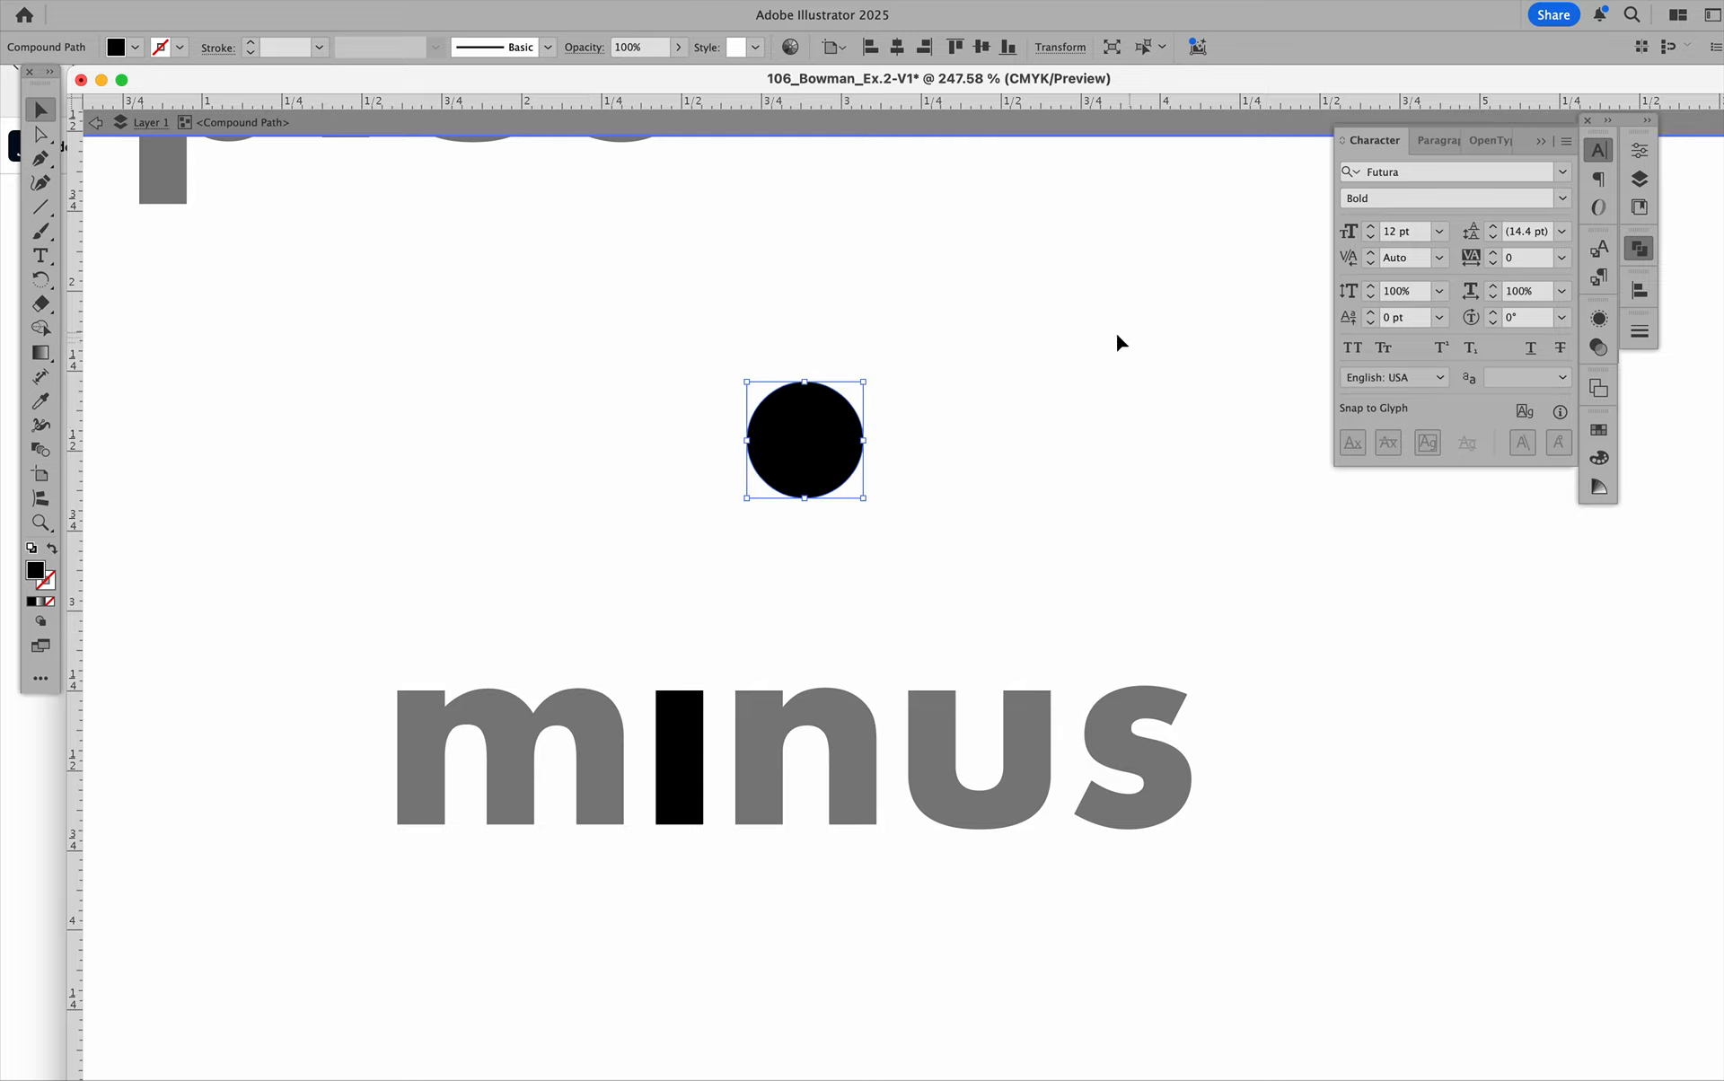
left_click(1099, 335)
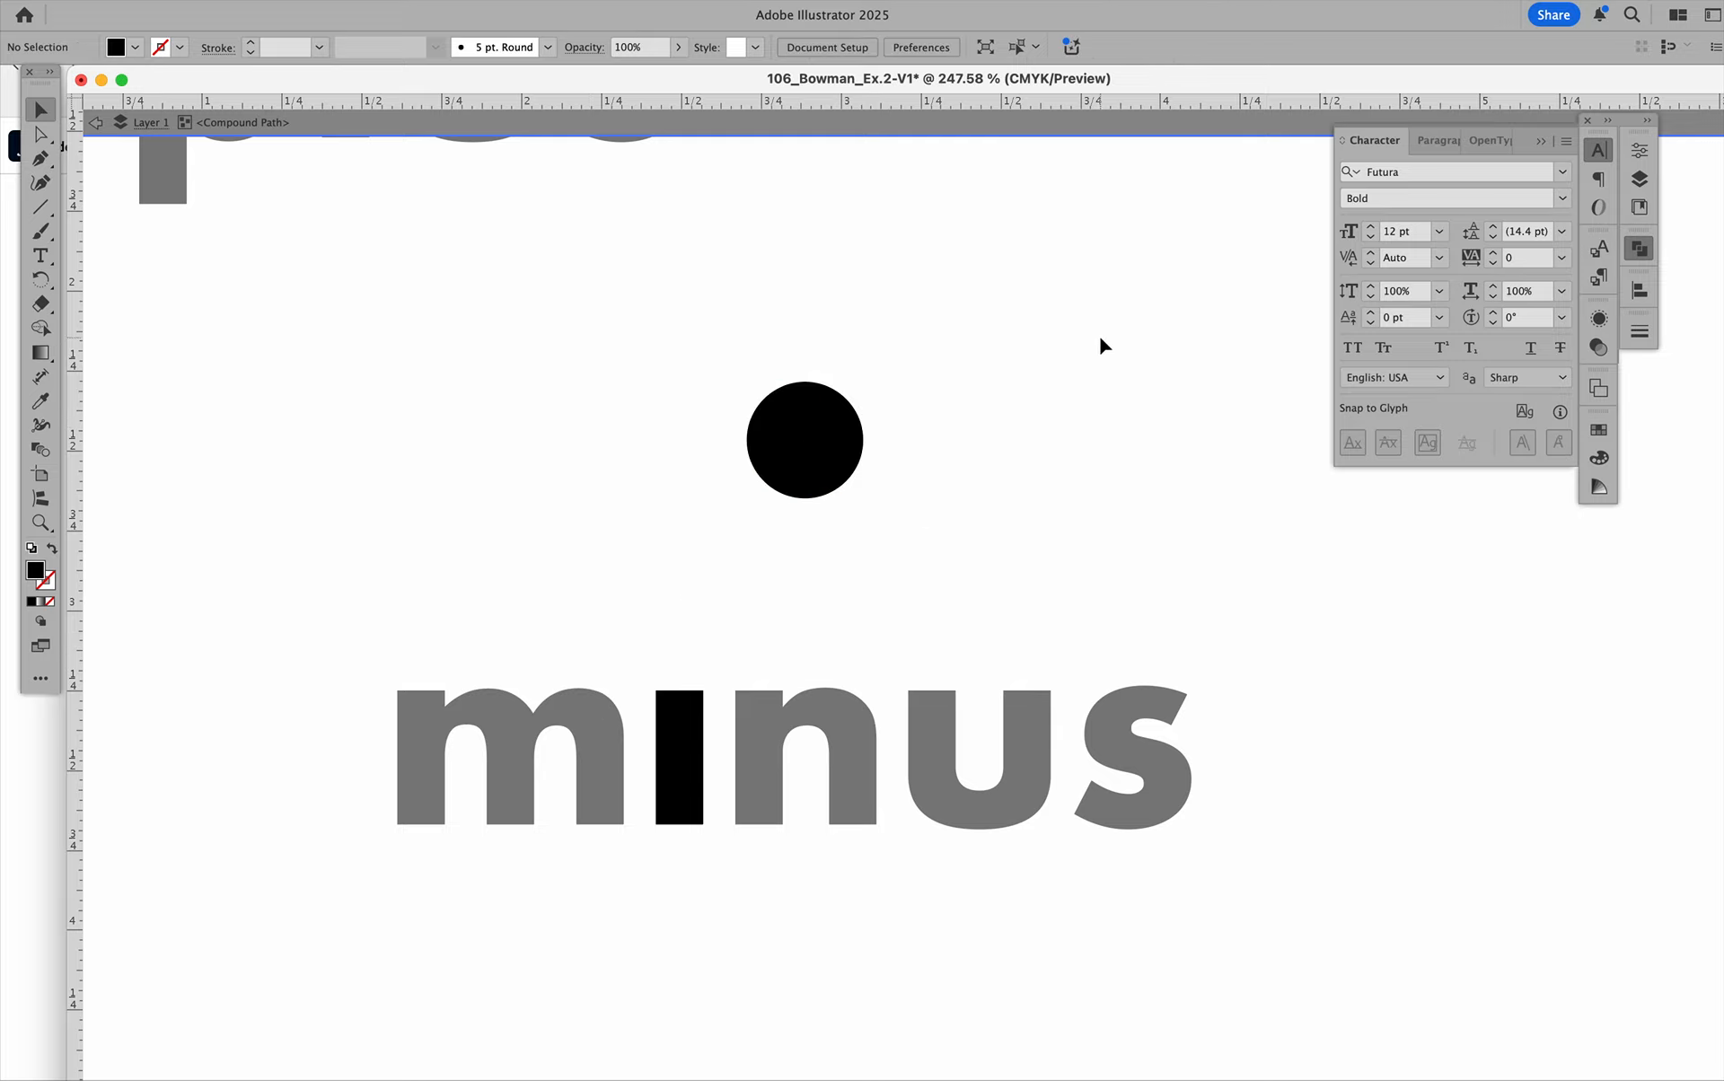
left_click(934, 135)
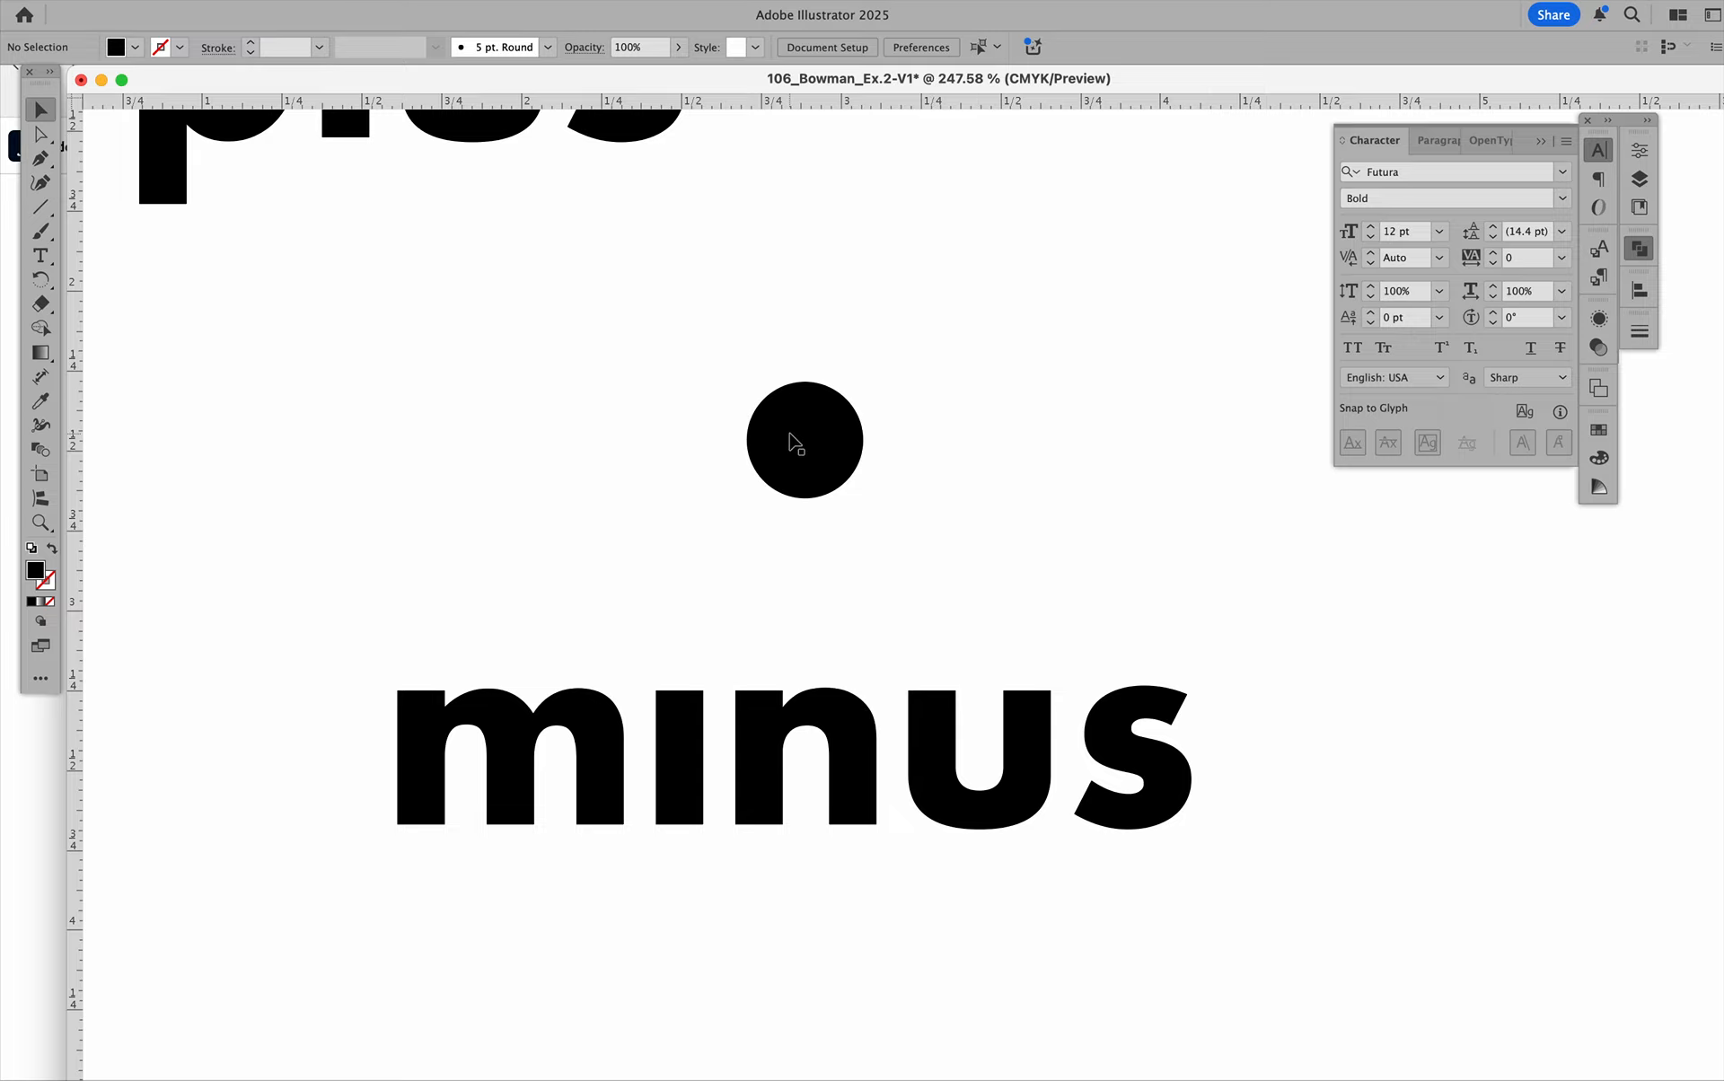
mouse_move(793, 442)
left_mouse_down()
mouse_move(773, 585)
mouse_move(766, 502)
mouse_move(789, 431)
mouse_move(812, 439)
mouse_move(773, 493)
mouse_move(831, 464)
mouse_move(762, 431)
mouse_move(816, 485)
mouse_move(805, 466)
mouse_move(820, 462)
left_mouse_up()
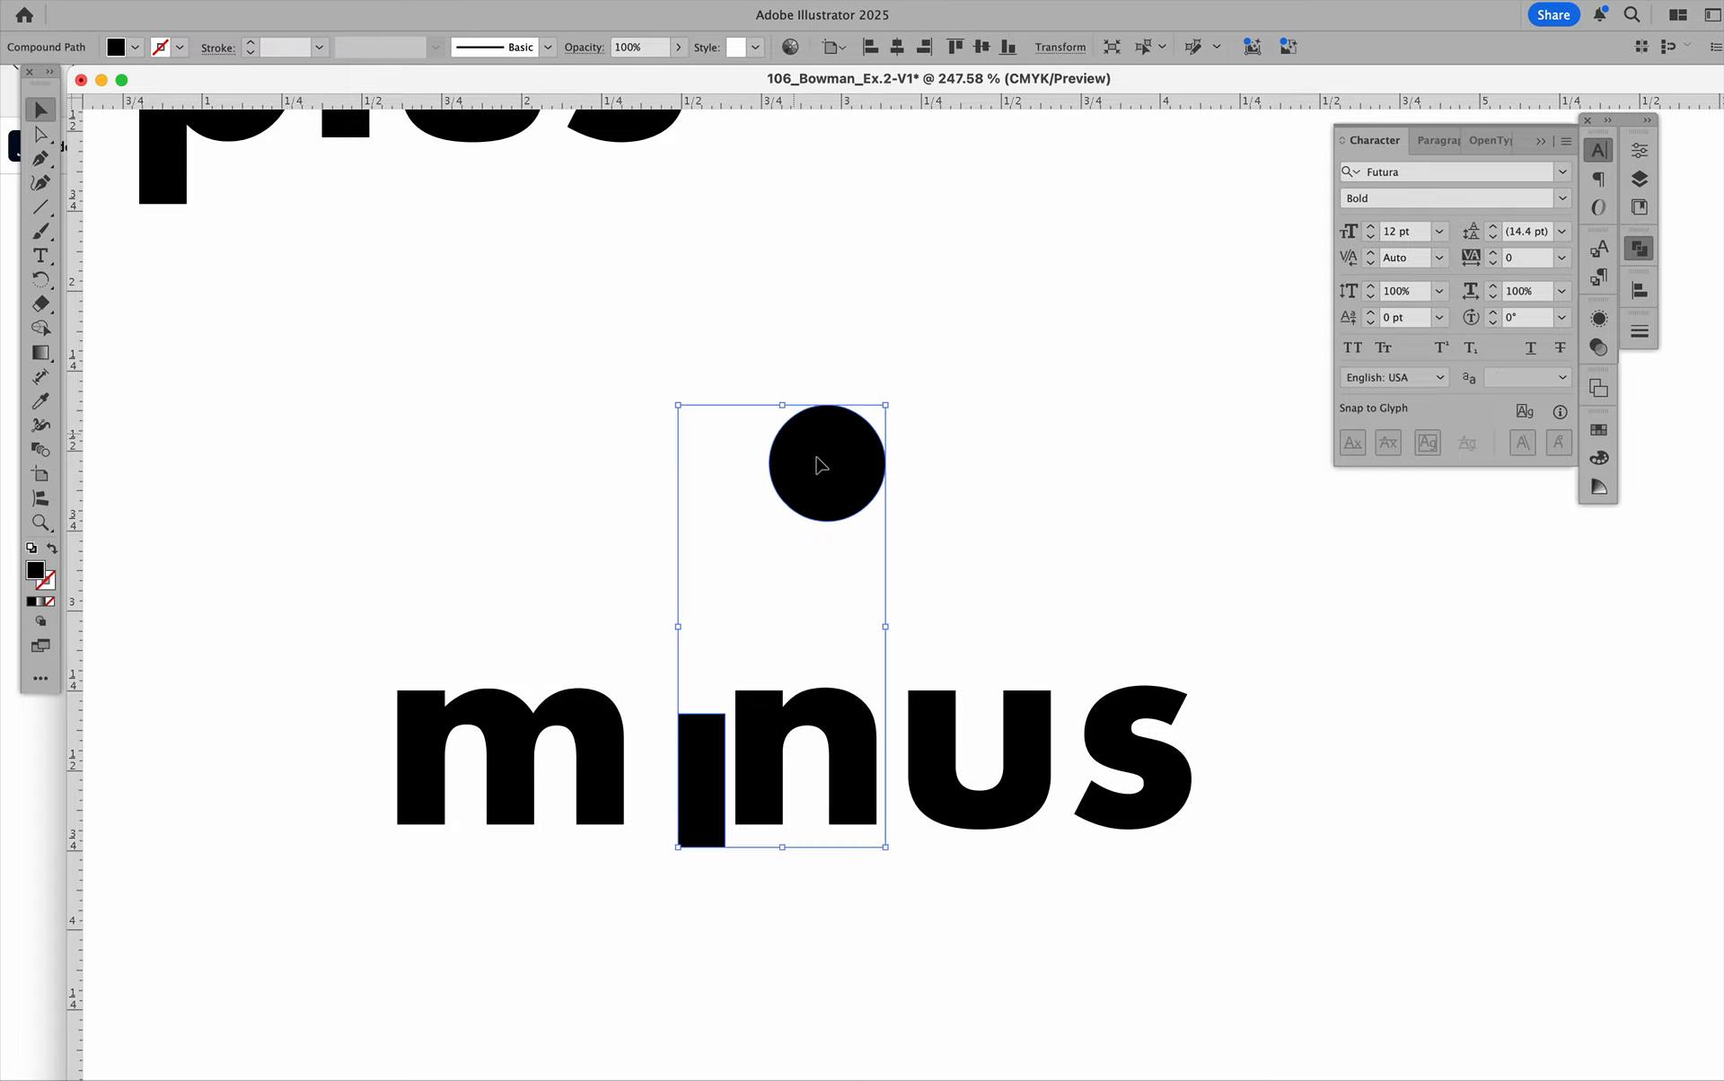
left_click(1114, 439)
Undo the move of the whole "i" and the moving and enlarging of its dot, and exit isolation mode.
key("super+z")
key("super+z")
key("super+z")
key("super+z")
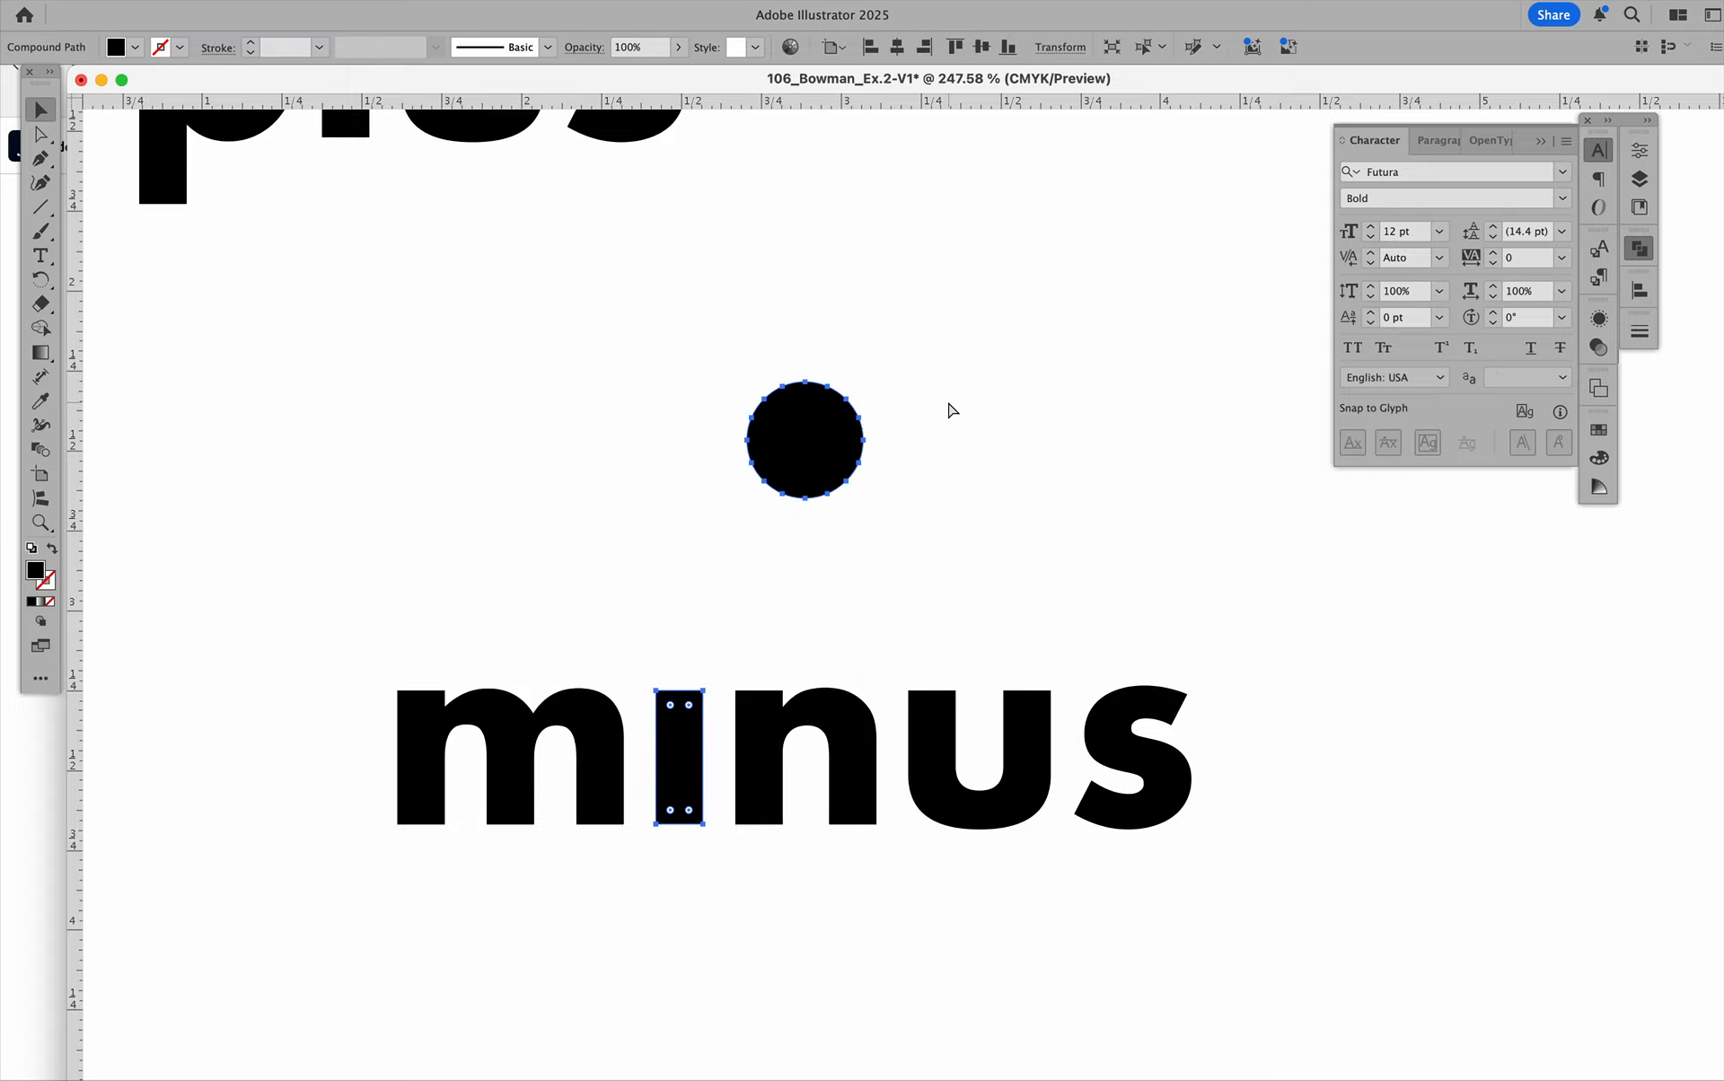
key("super+z")
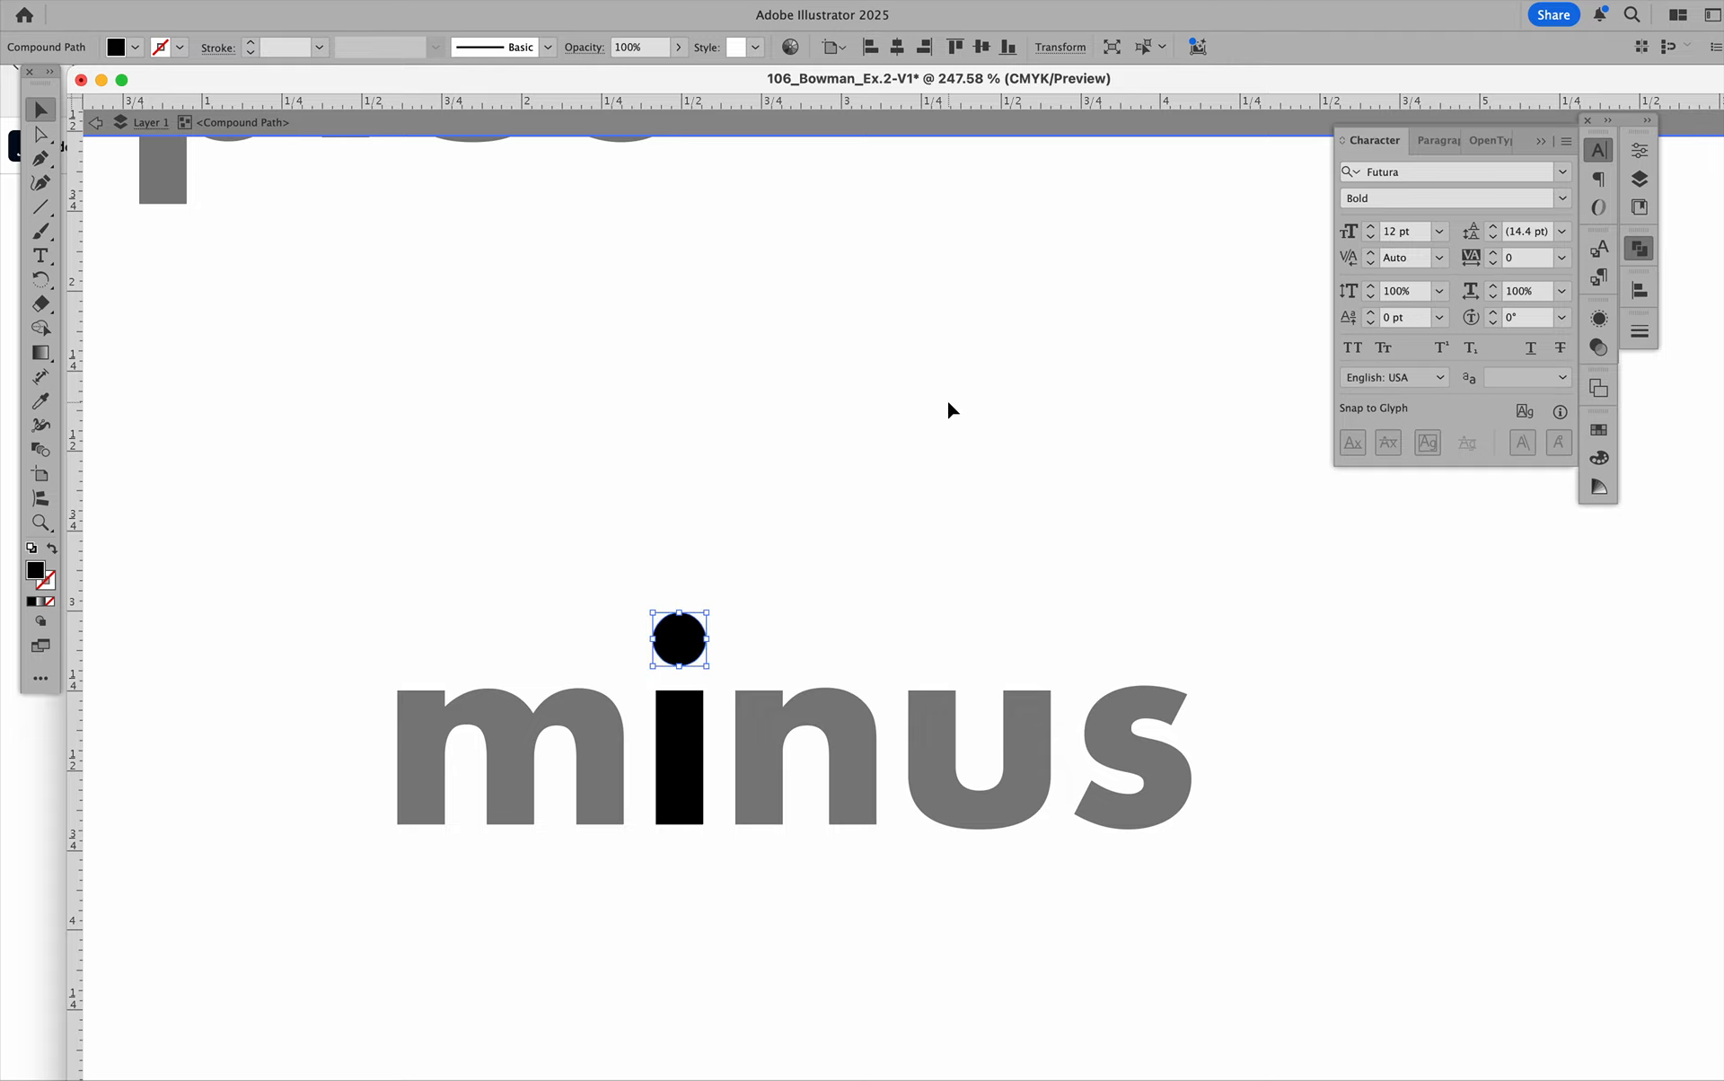
left_click(940, 422)
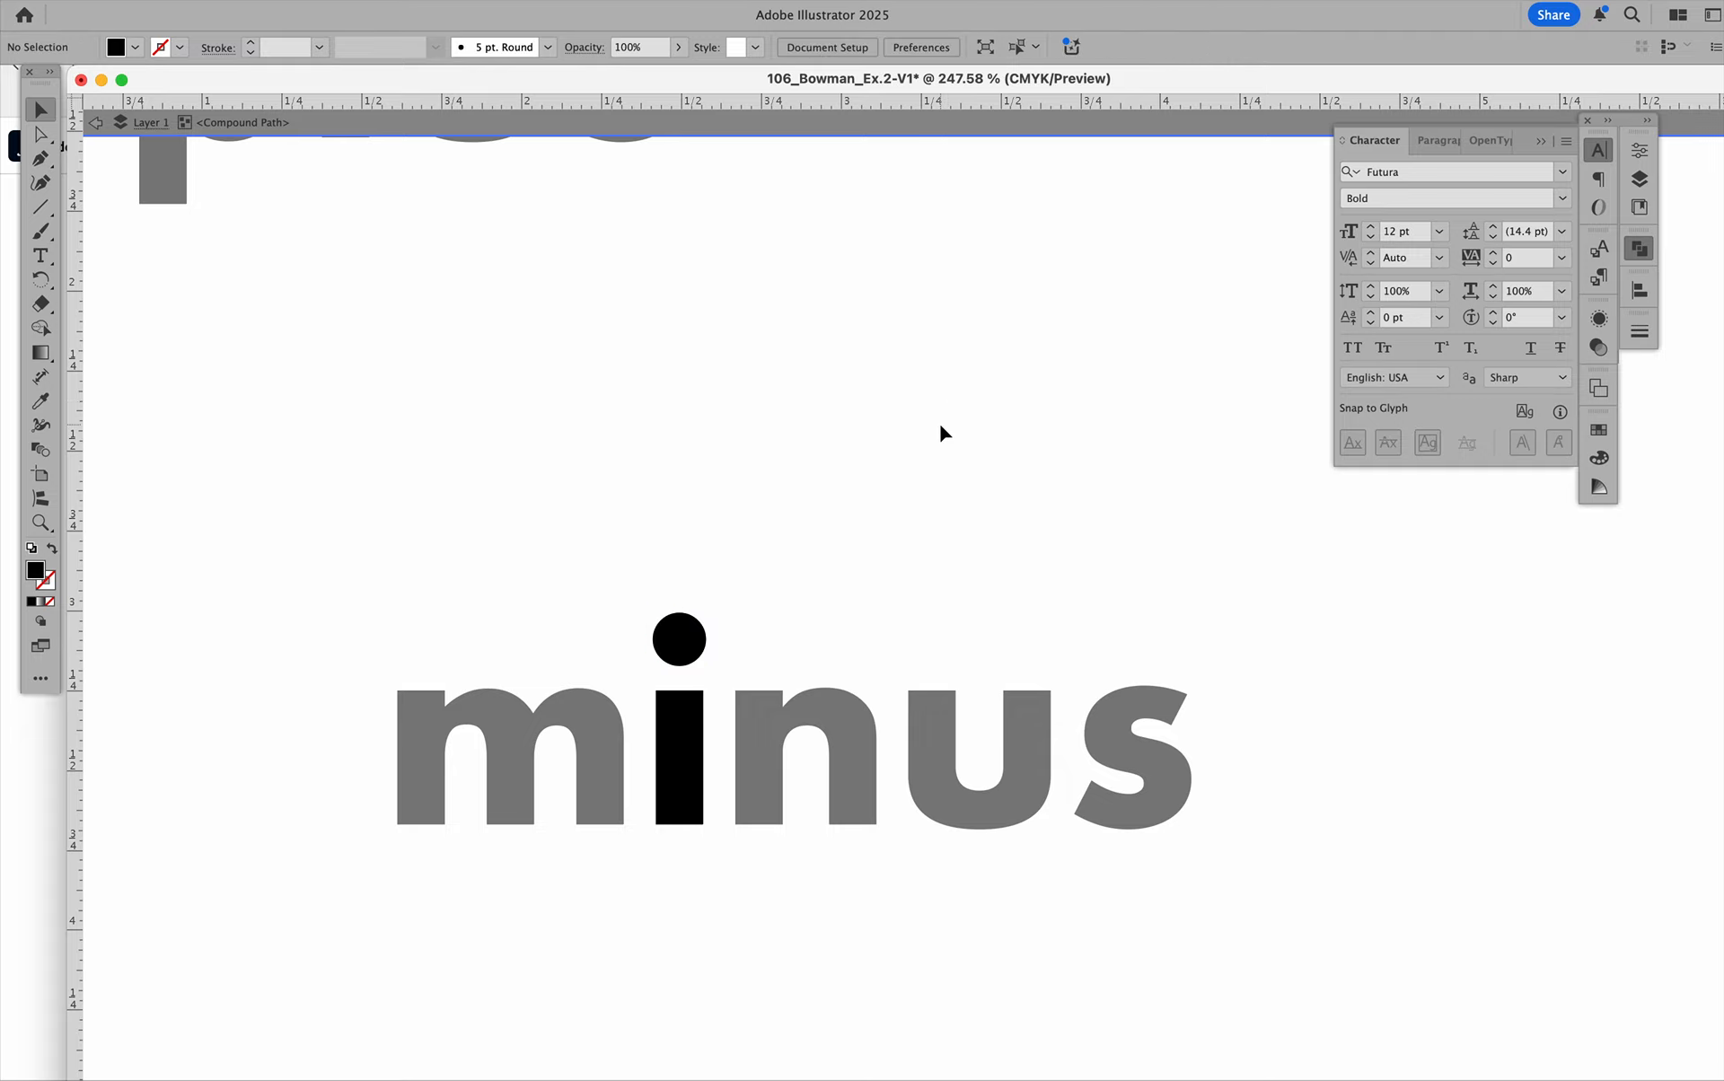
double_click(739, 146)
Select the "i" of "minus" and release its compound path so the dot and stem are separate shapes.
left_click(683, 696)
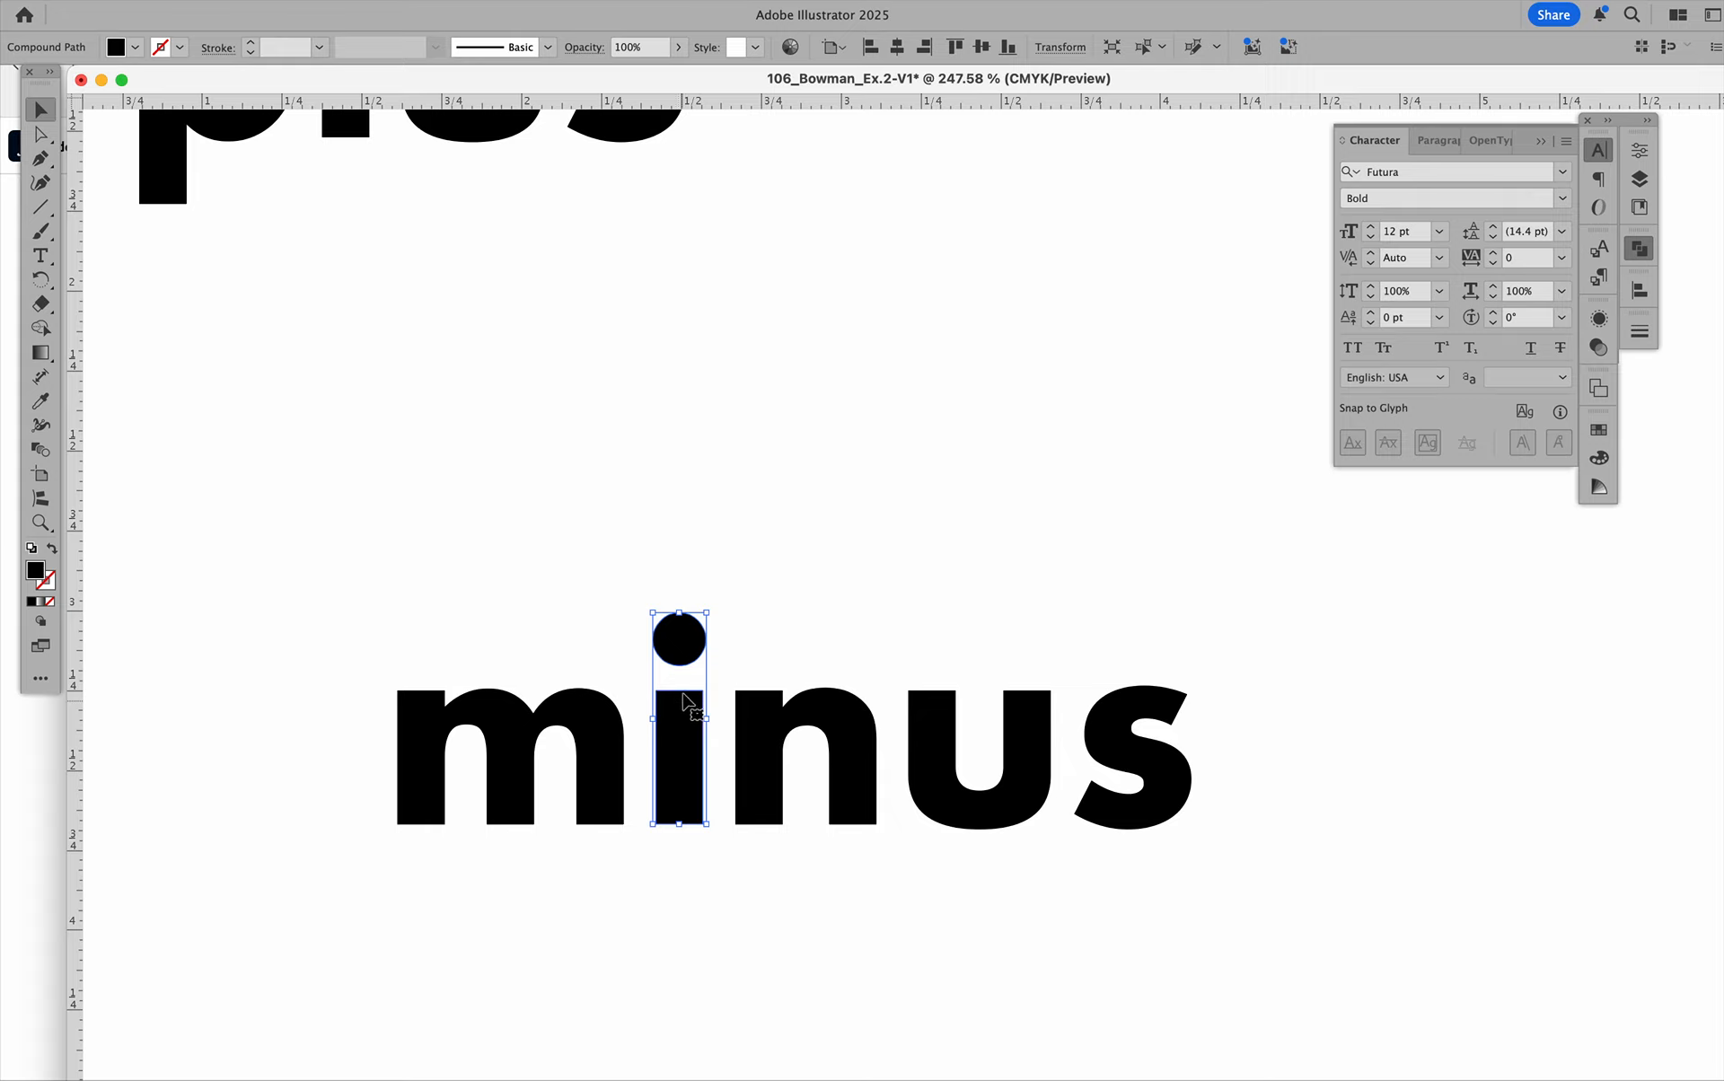
left_click(760, 469)
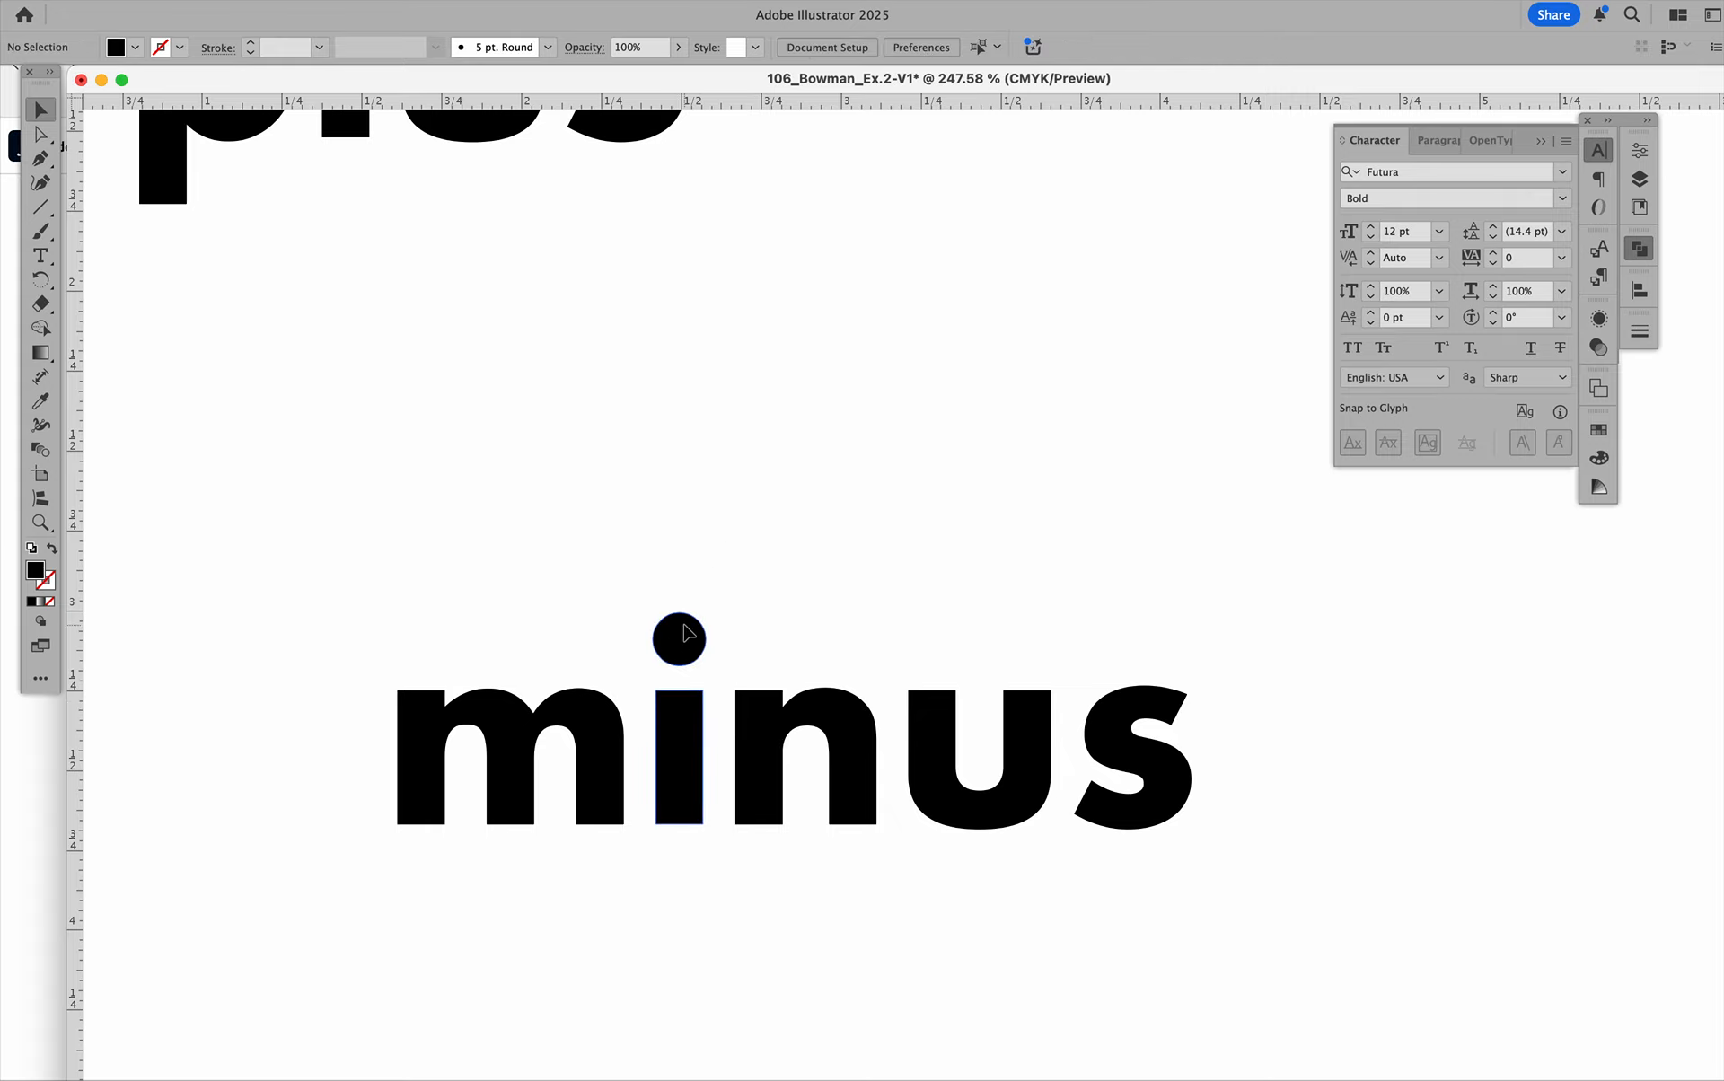
left_click(679, 630)
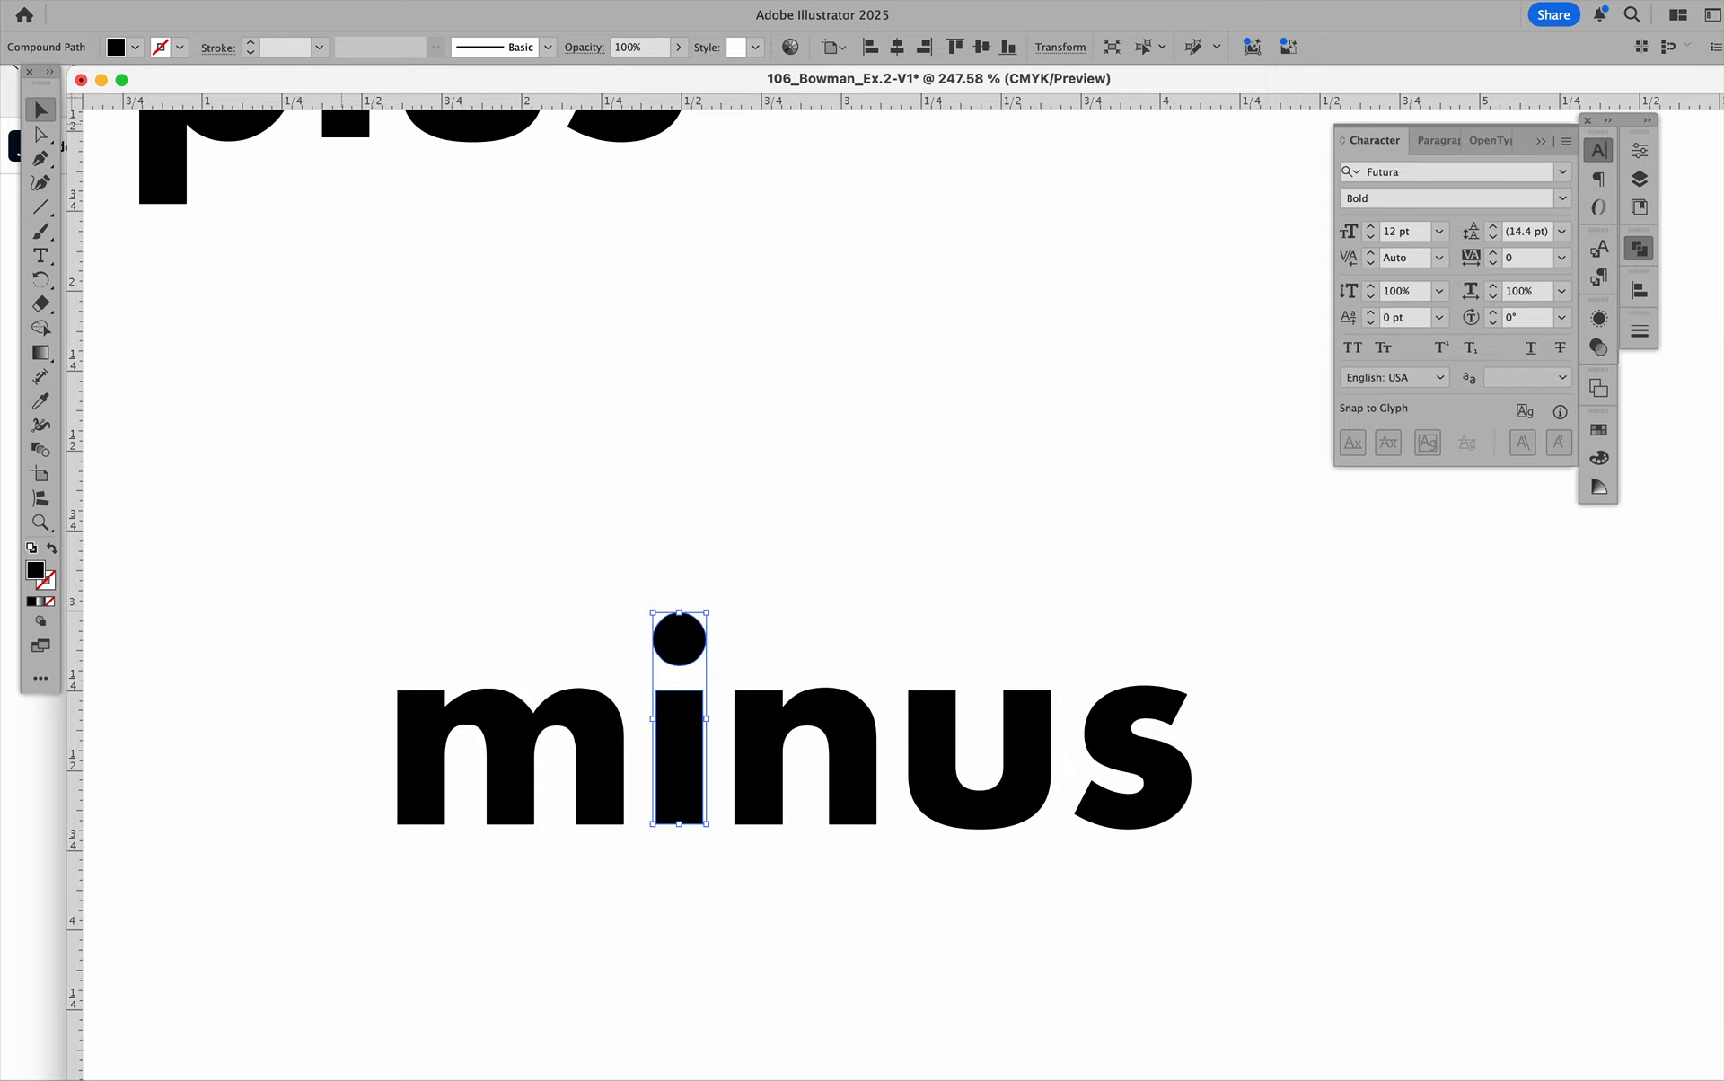
left_click(235, 1)
mouse_move(342, 787)
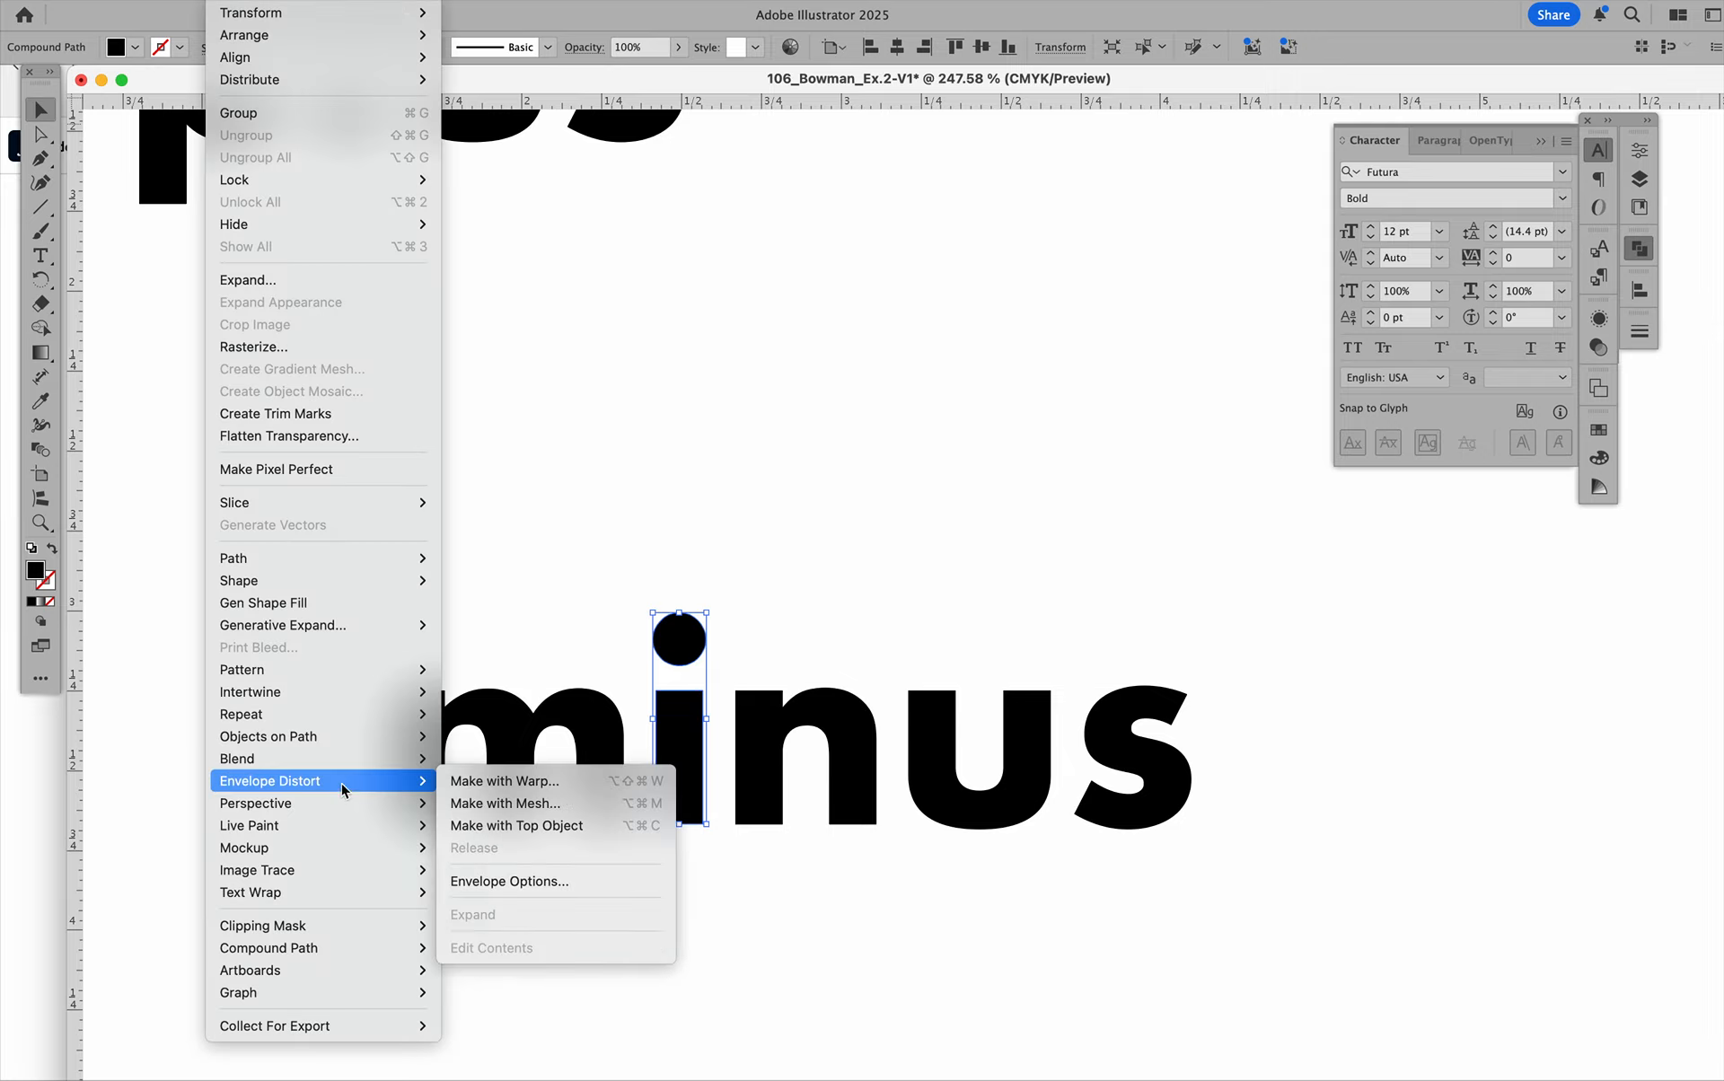
mouse_move(358, 948)
left_click(476, 970)
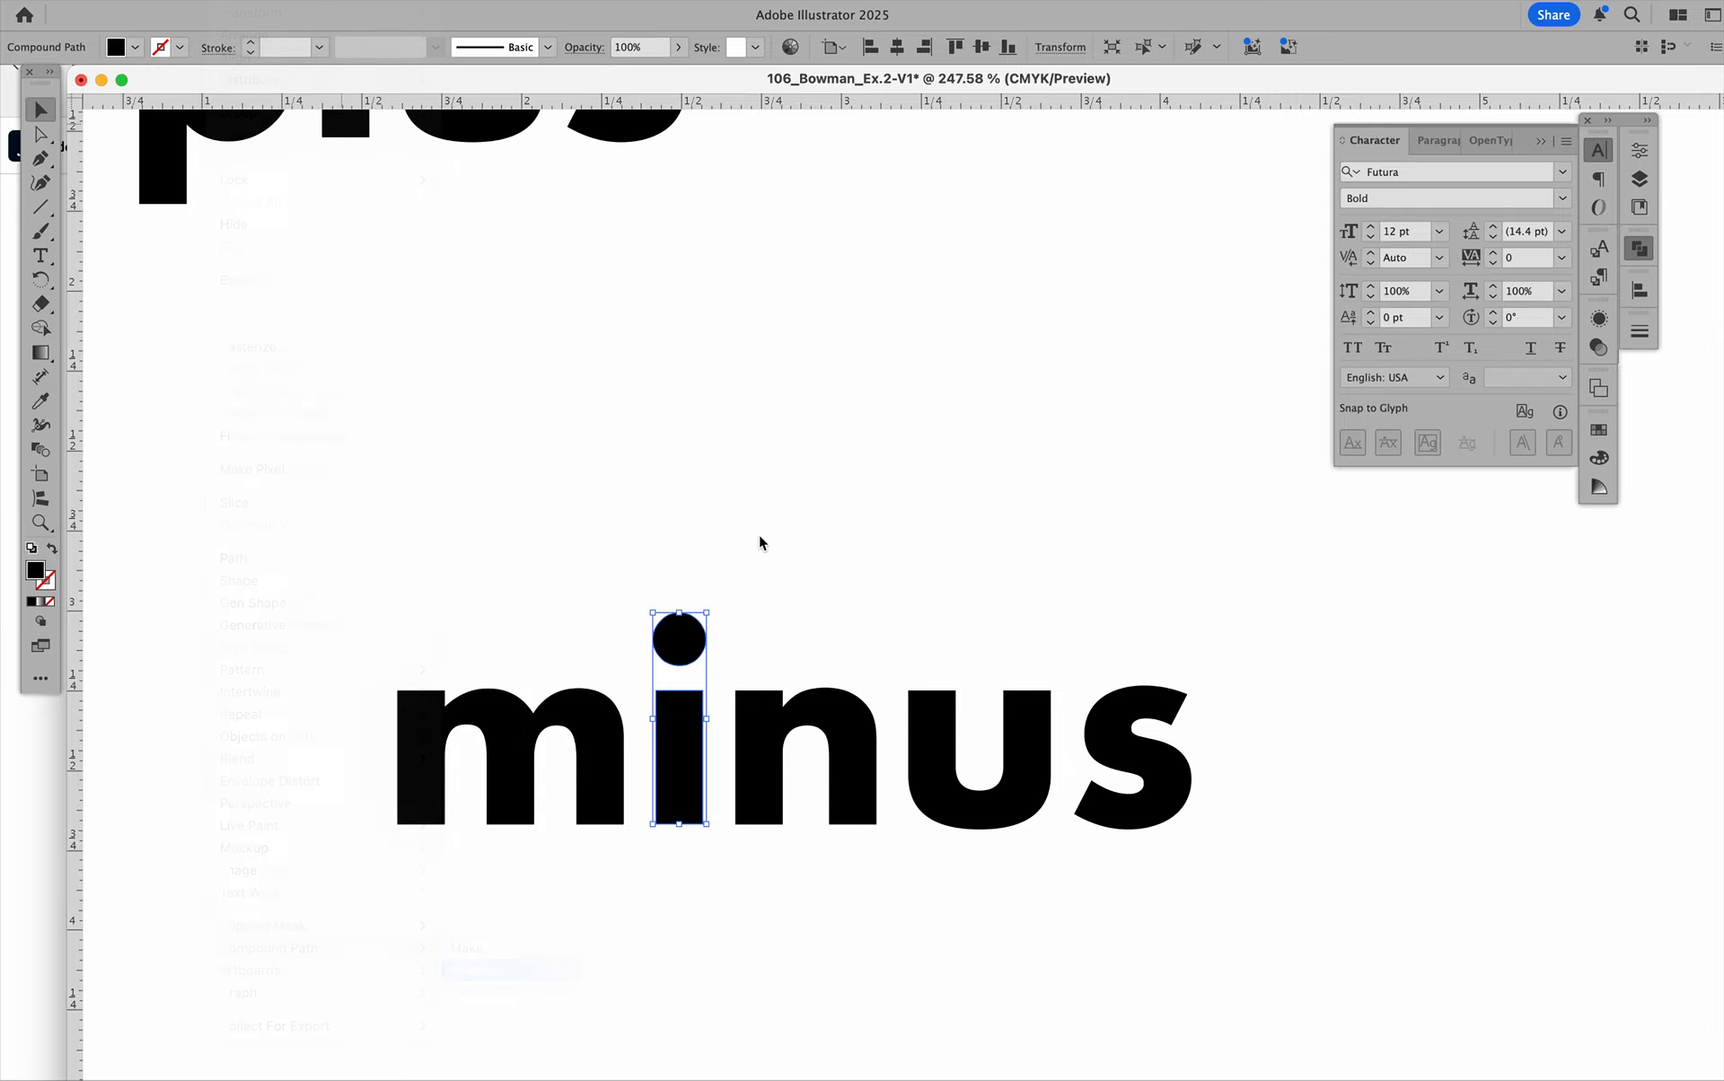
left_click(796, 497)
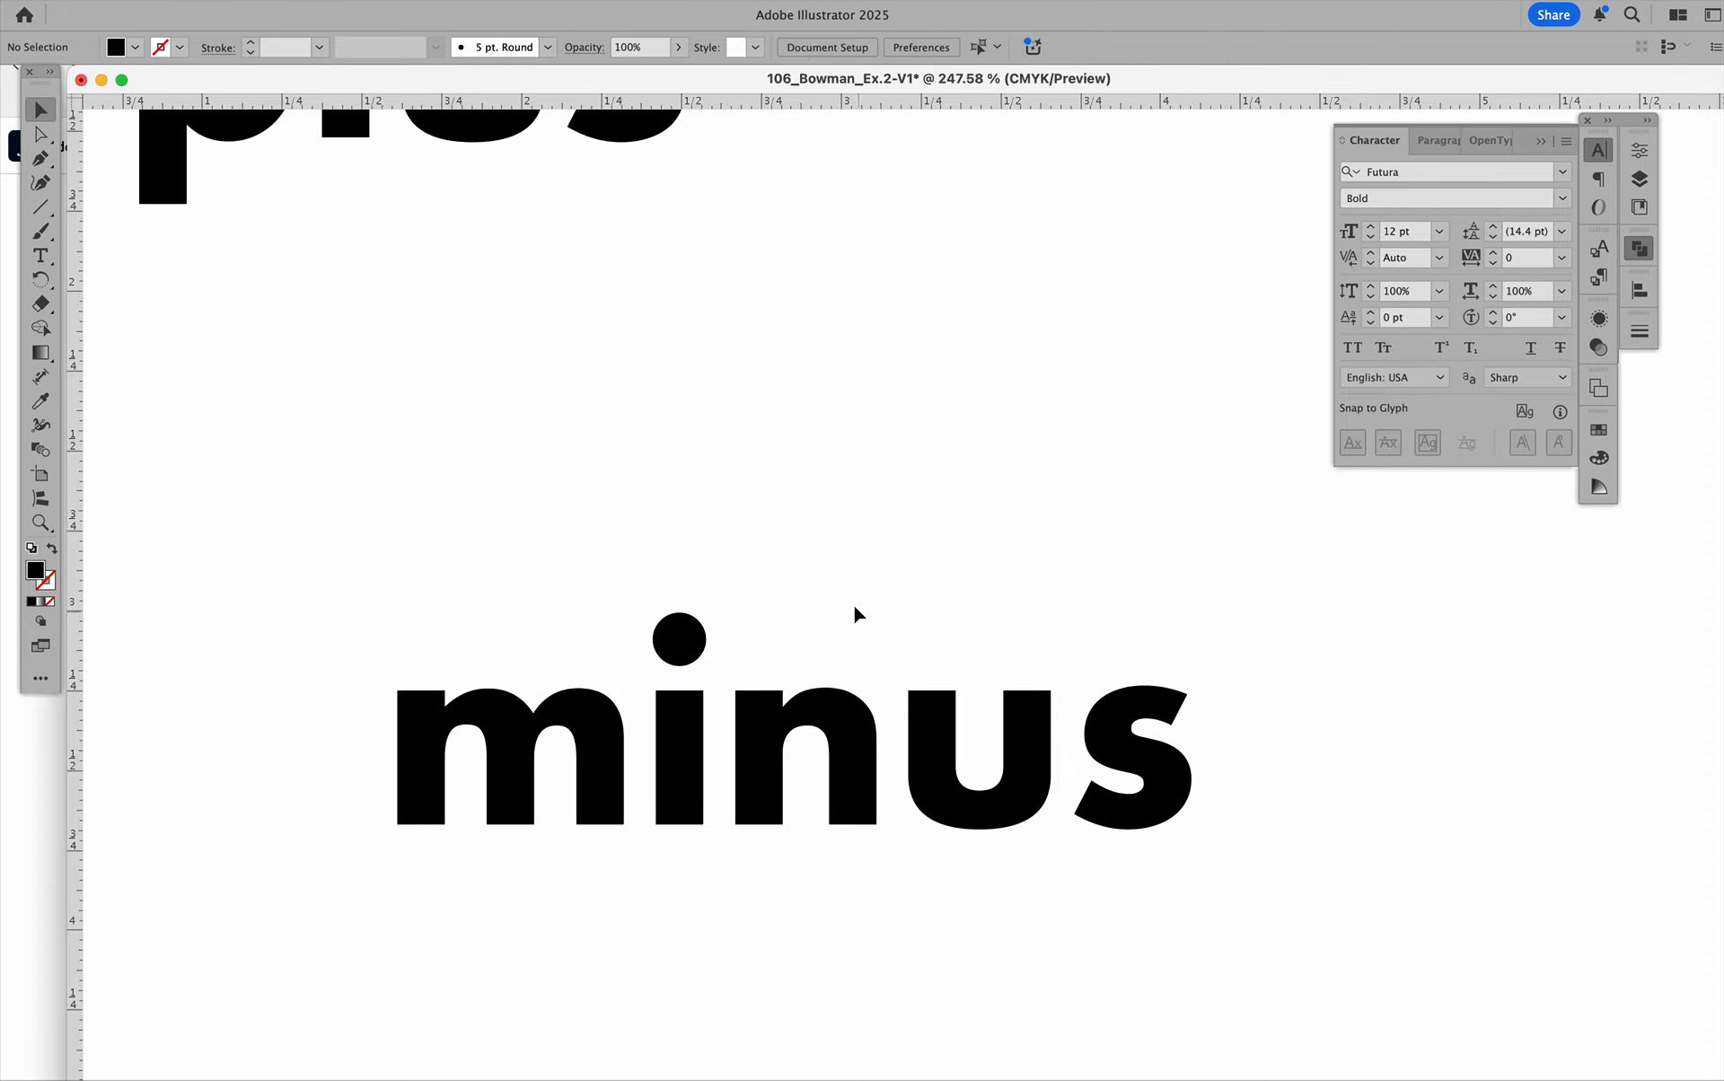
Shift the "i" dot up and right, and duplicate it into a row of three evenly spaced dots above "minus".
left_click(679, 639)
left_click_drag(674, 647, 813, 623)
left_click(677, 558)
key("super+d")
double_click(895, 598)
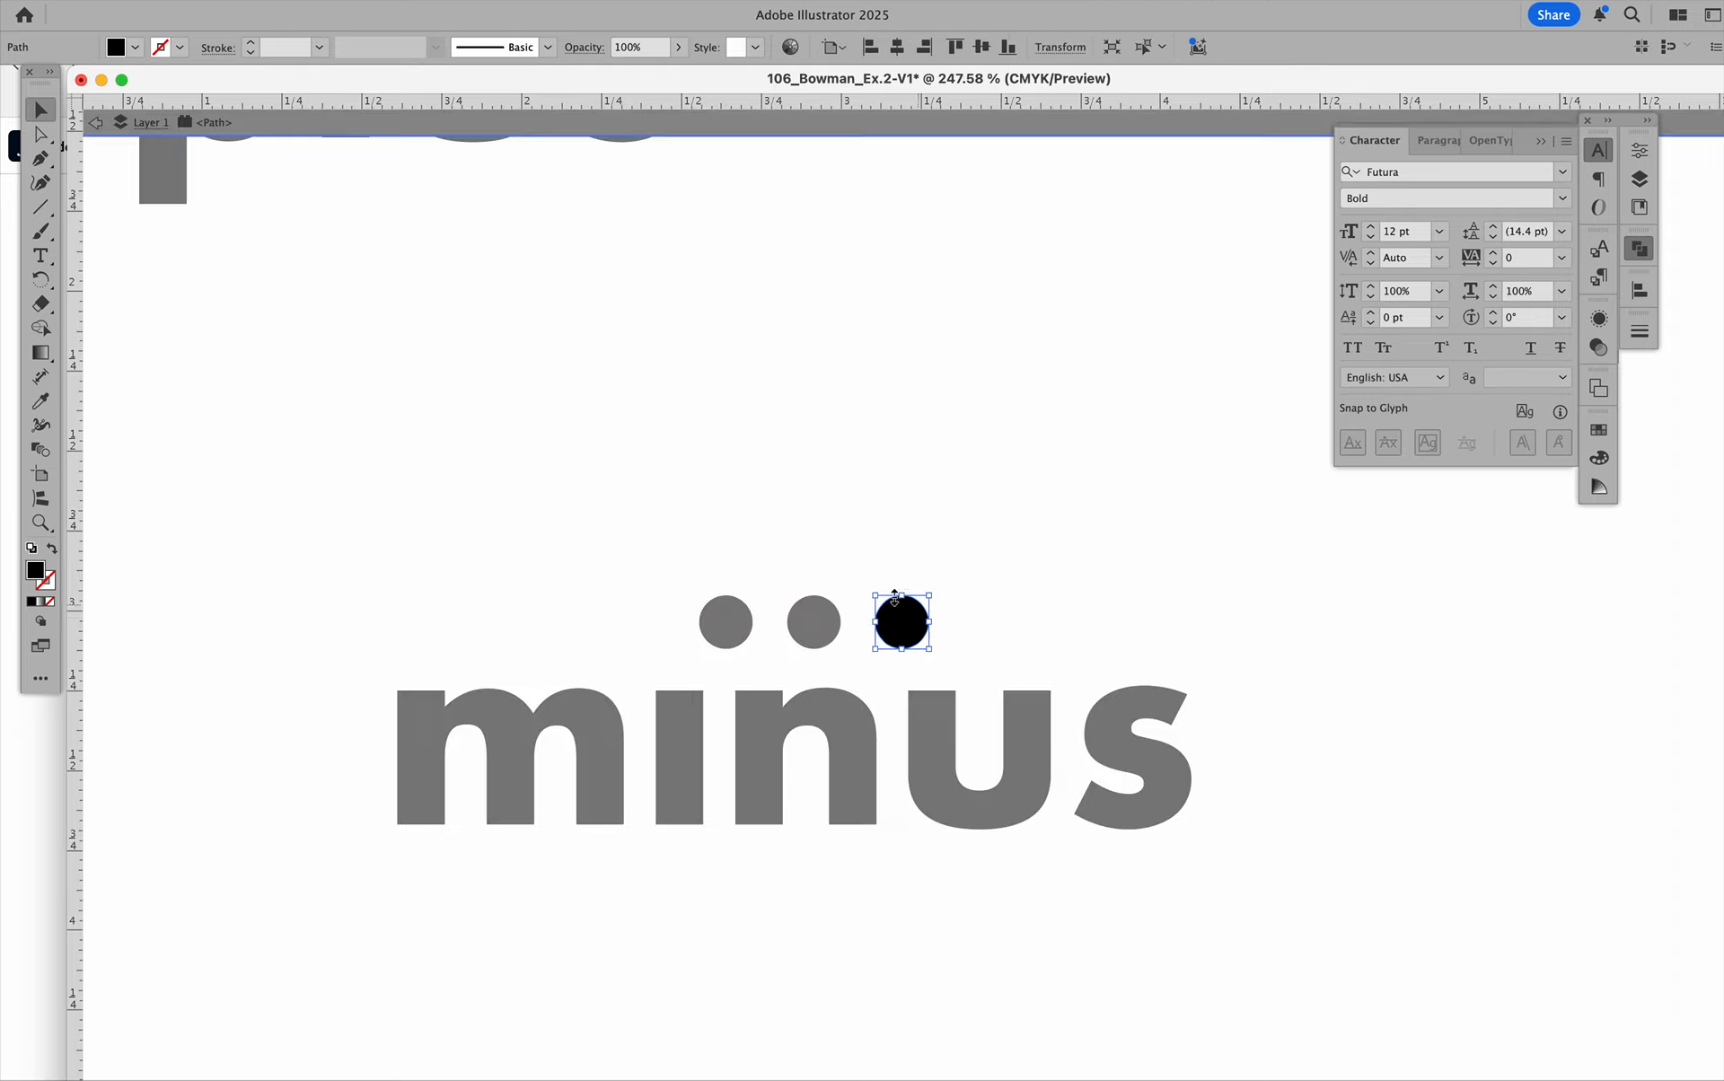
left_click(877, 120)
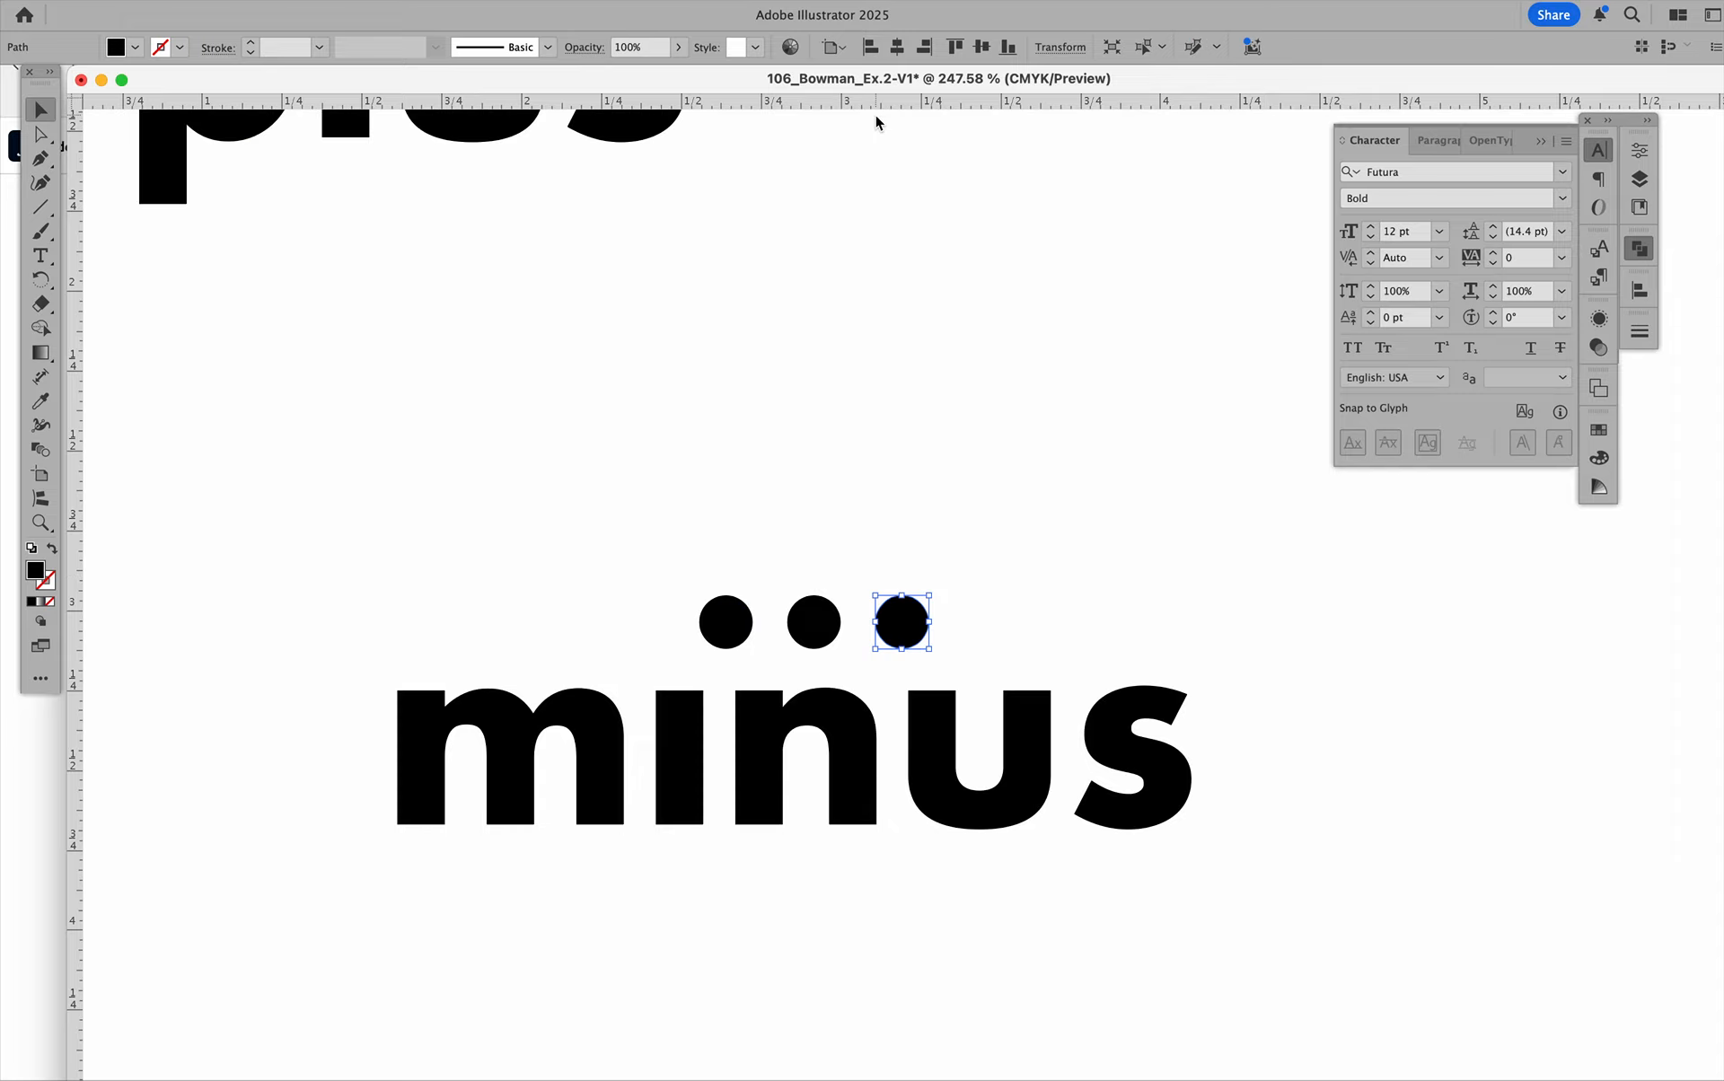
left_click(898, 537)
Place the first dot of the row over the upper-left corner of the "i" stem and fill it with red.
left_click_drag(731, 618, 681, 623)
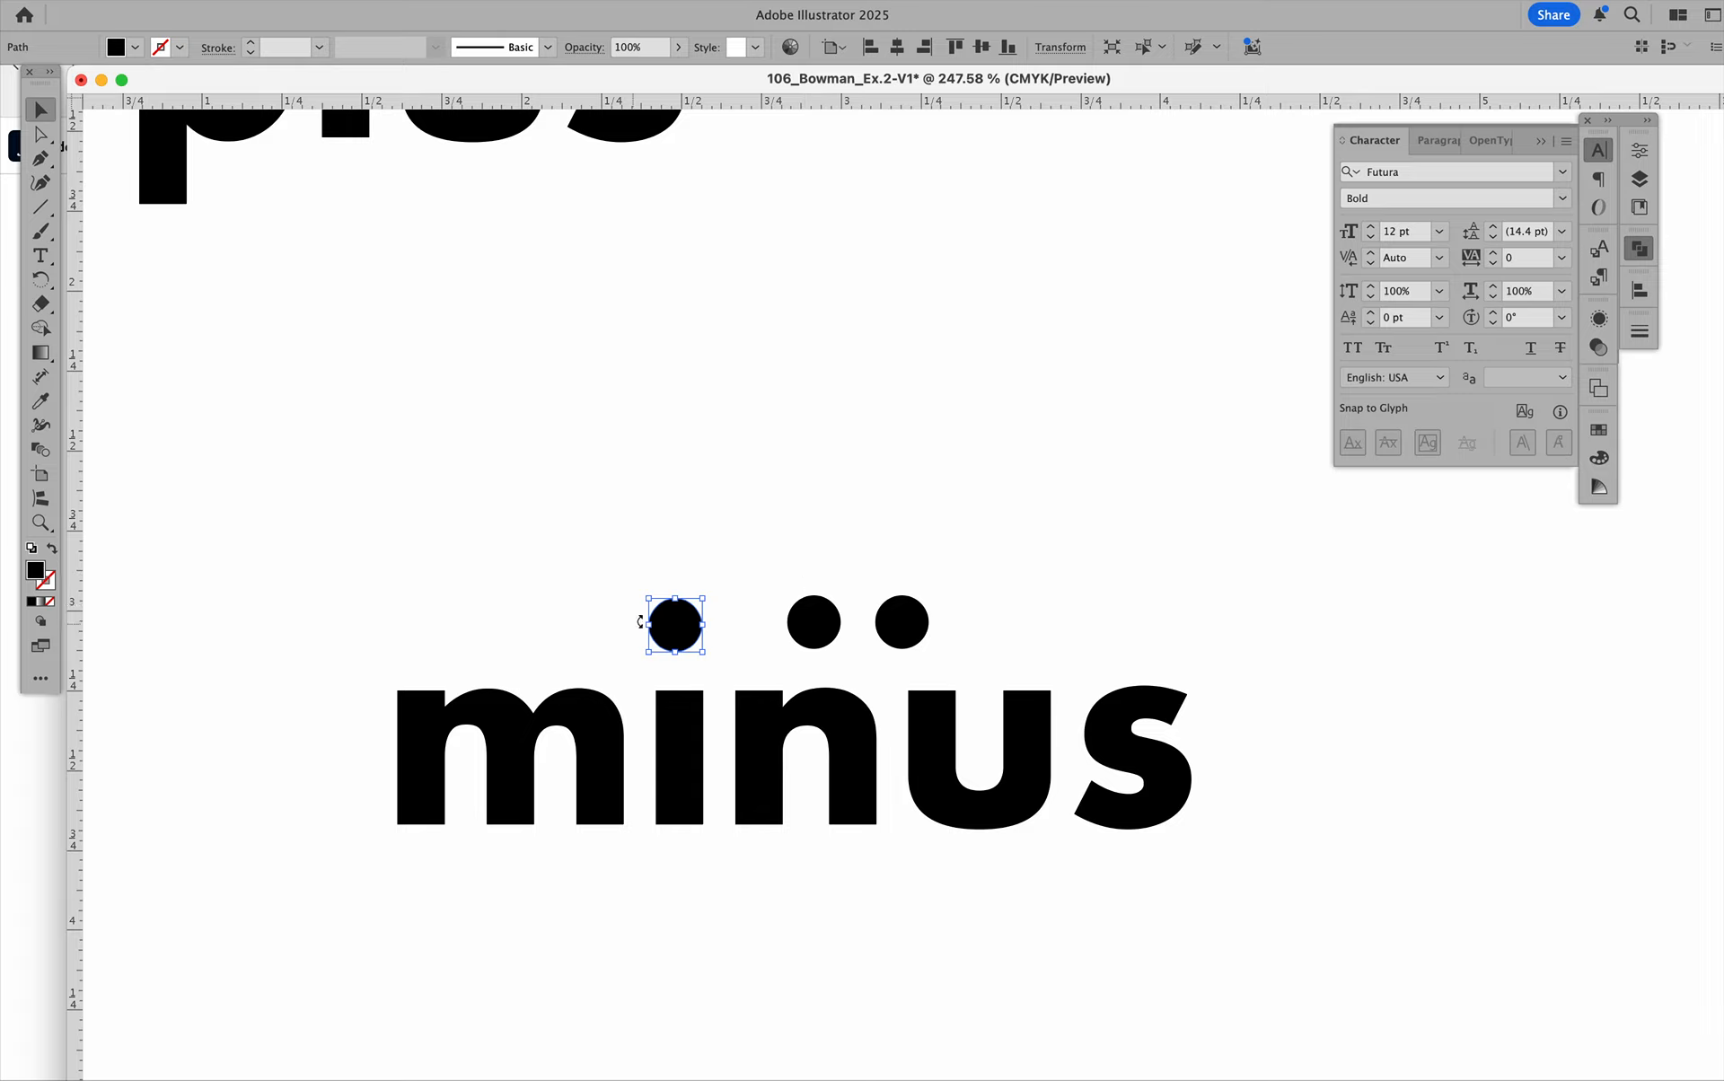
left_click_drag(688, 619, 666, 690)
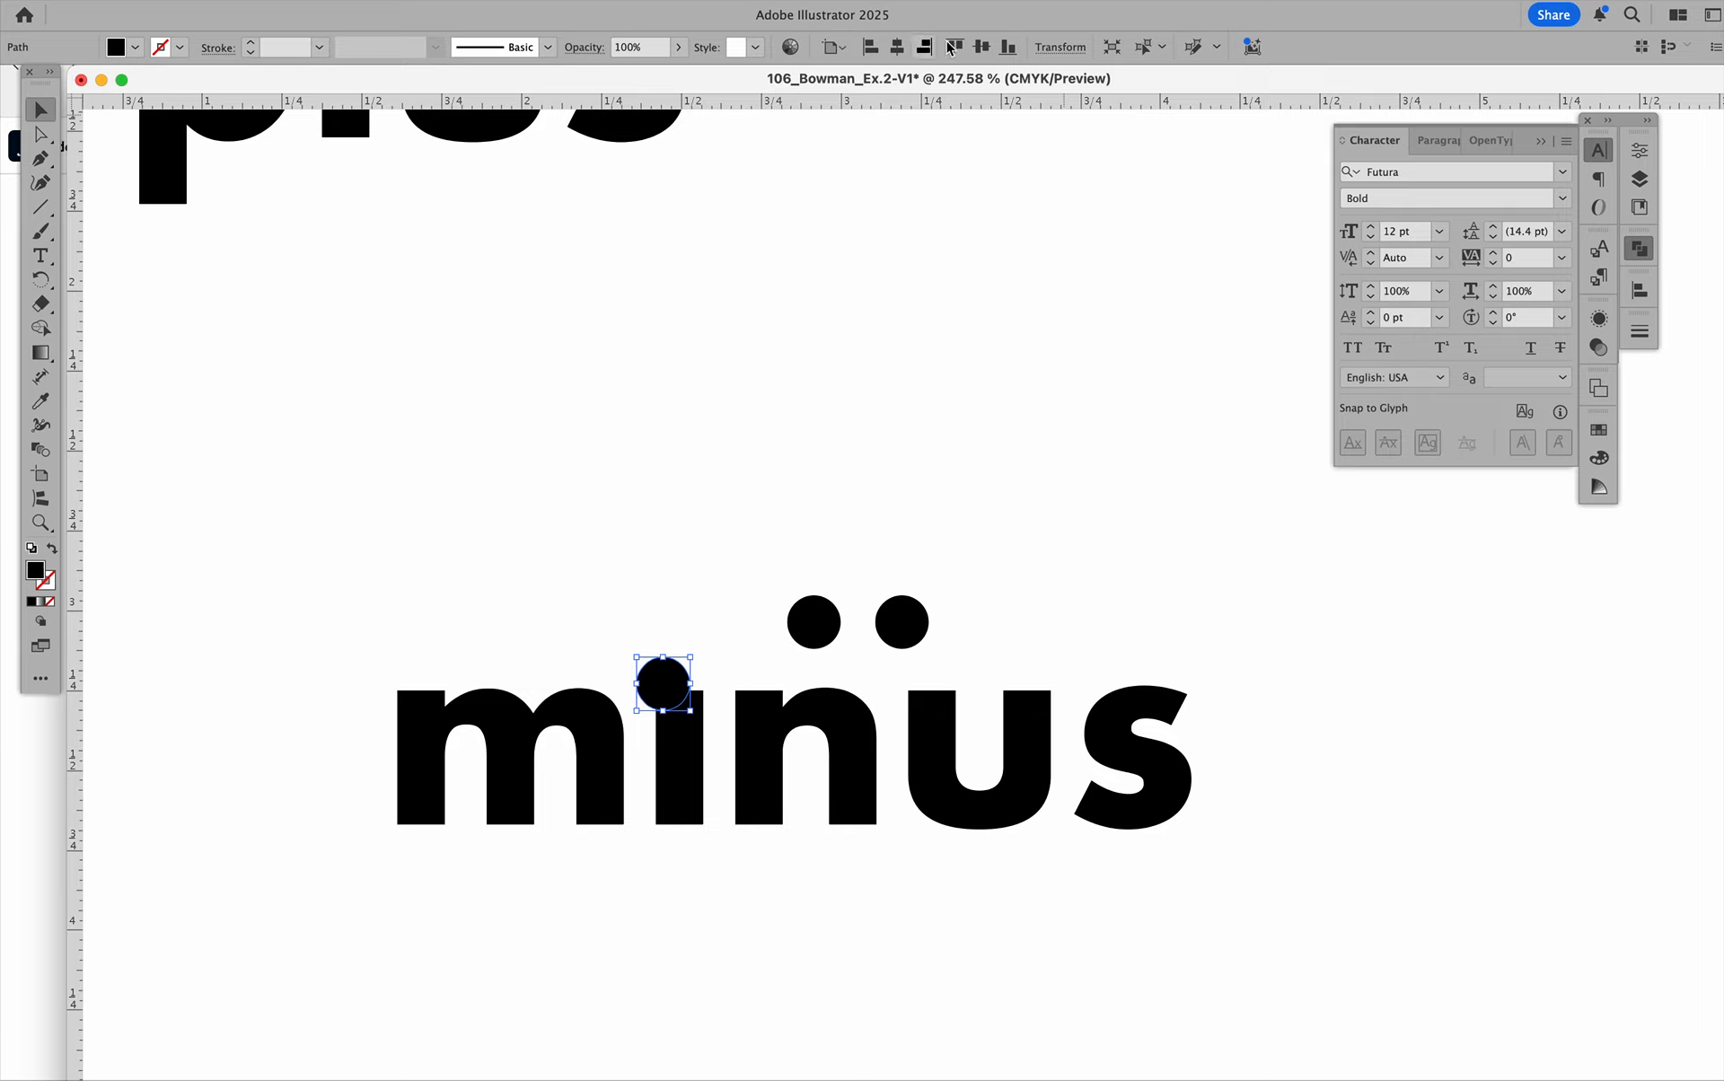
left_click(1598, 429)
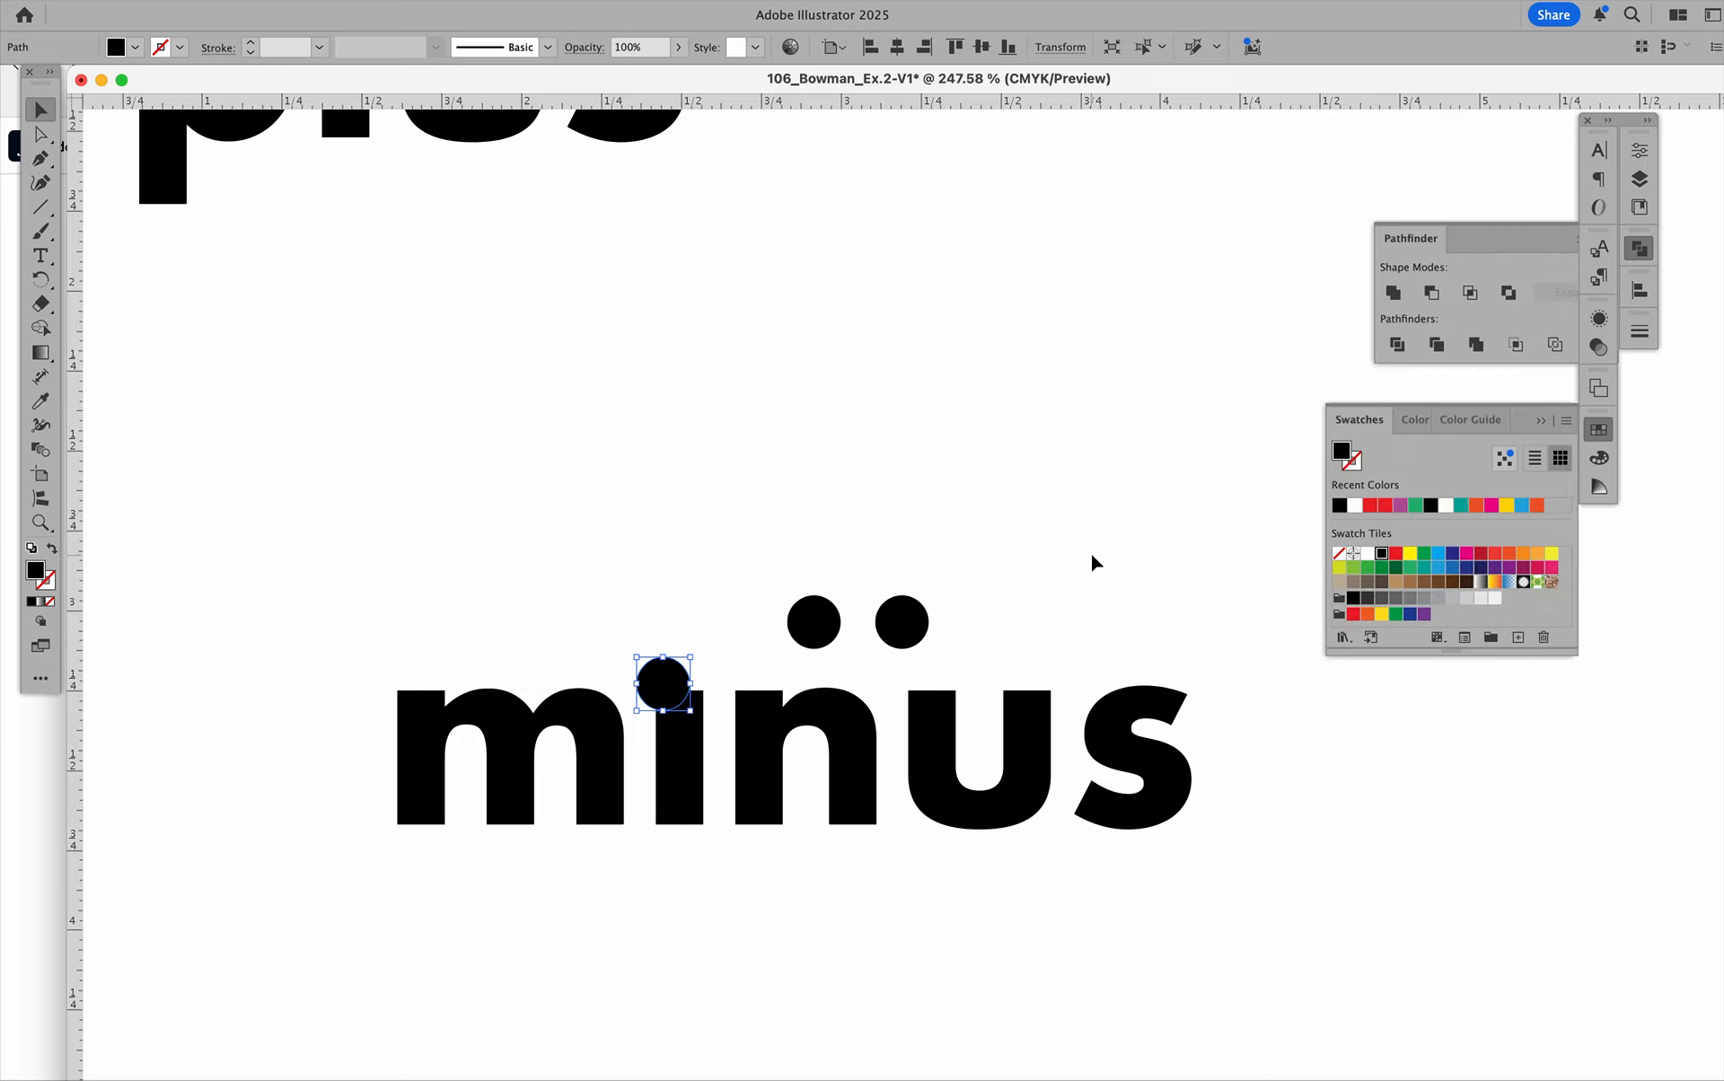
left_click(1395, 553)
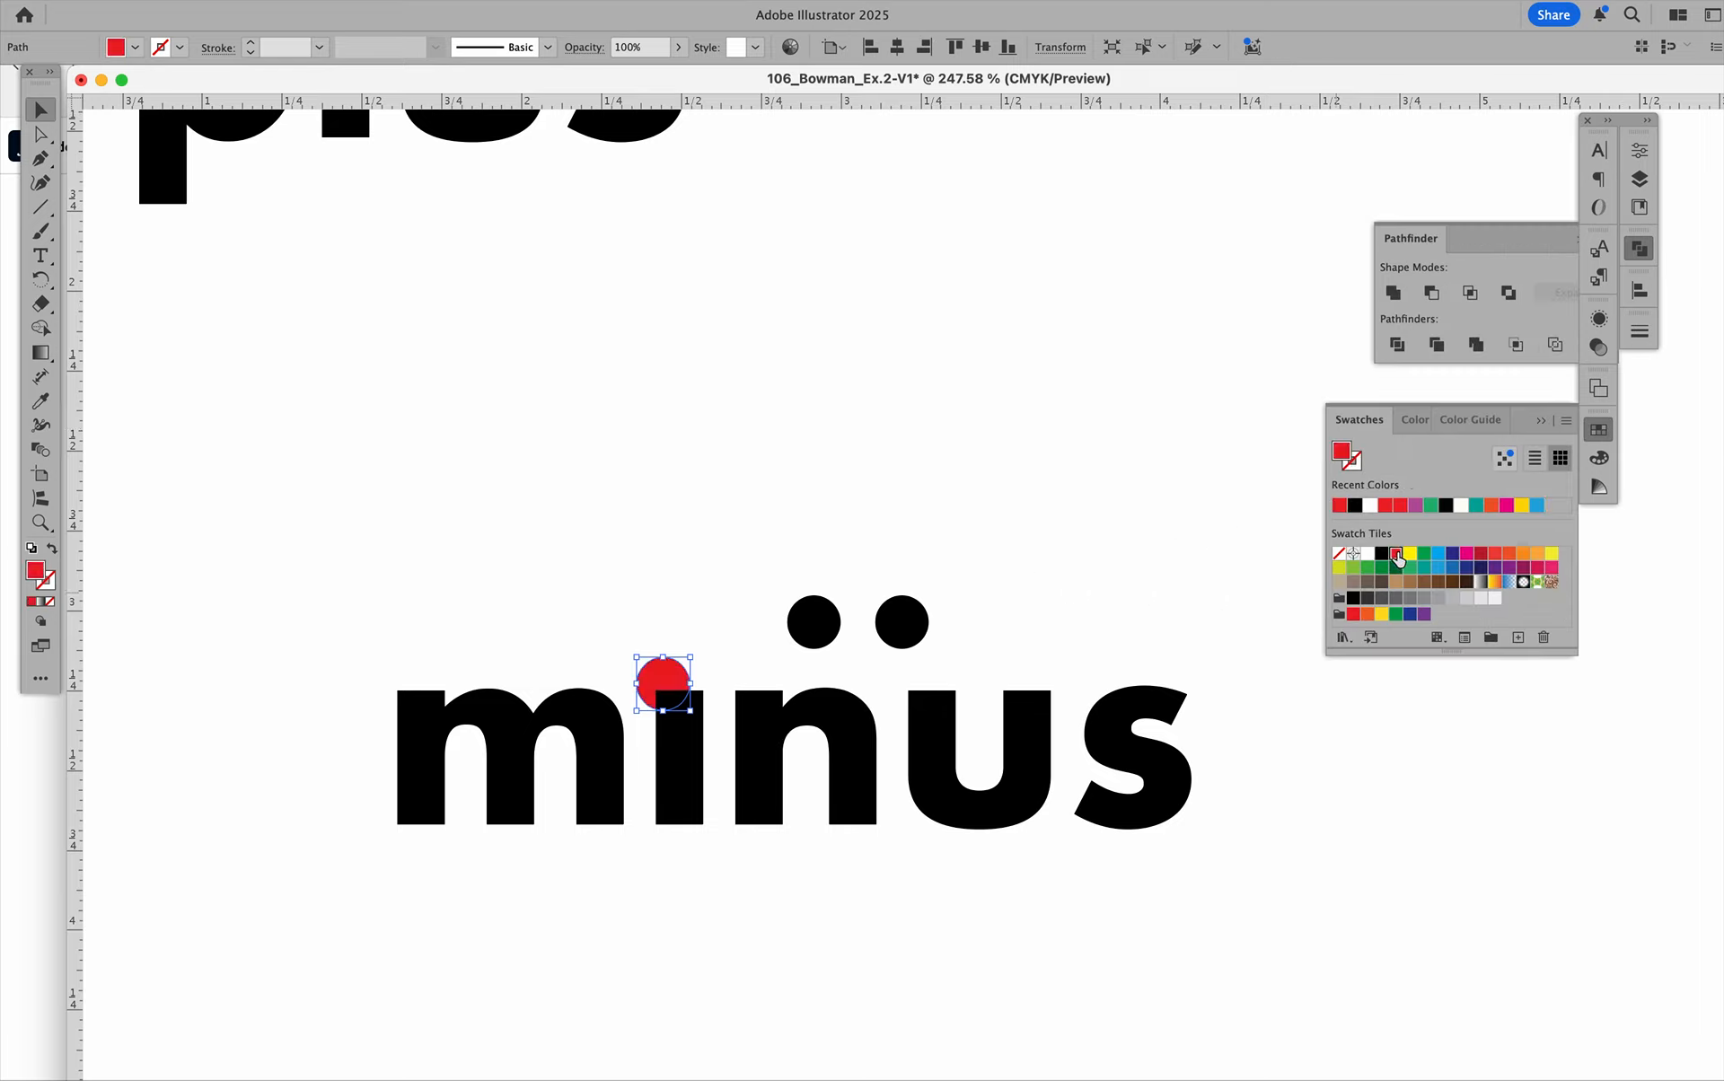
left_click(639, 606)
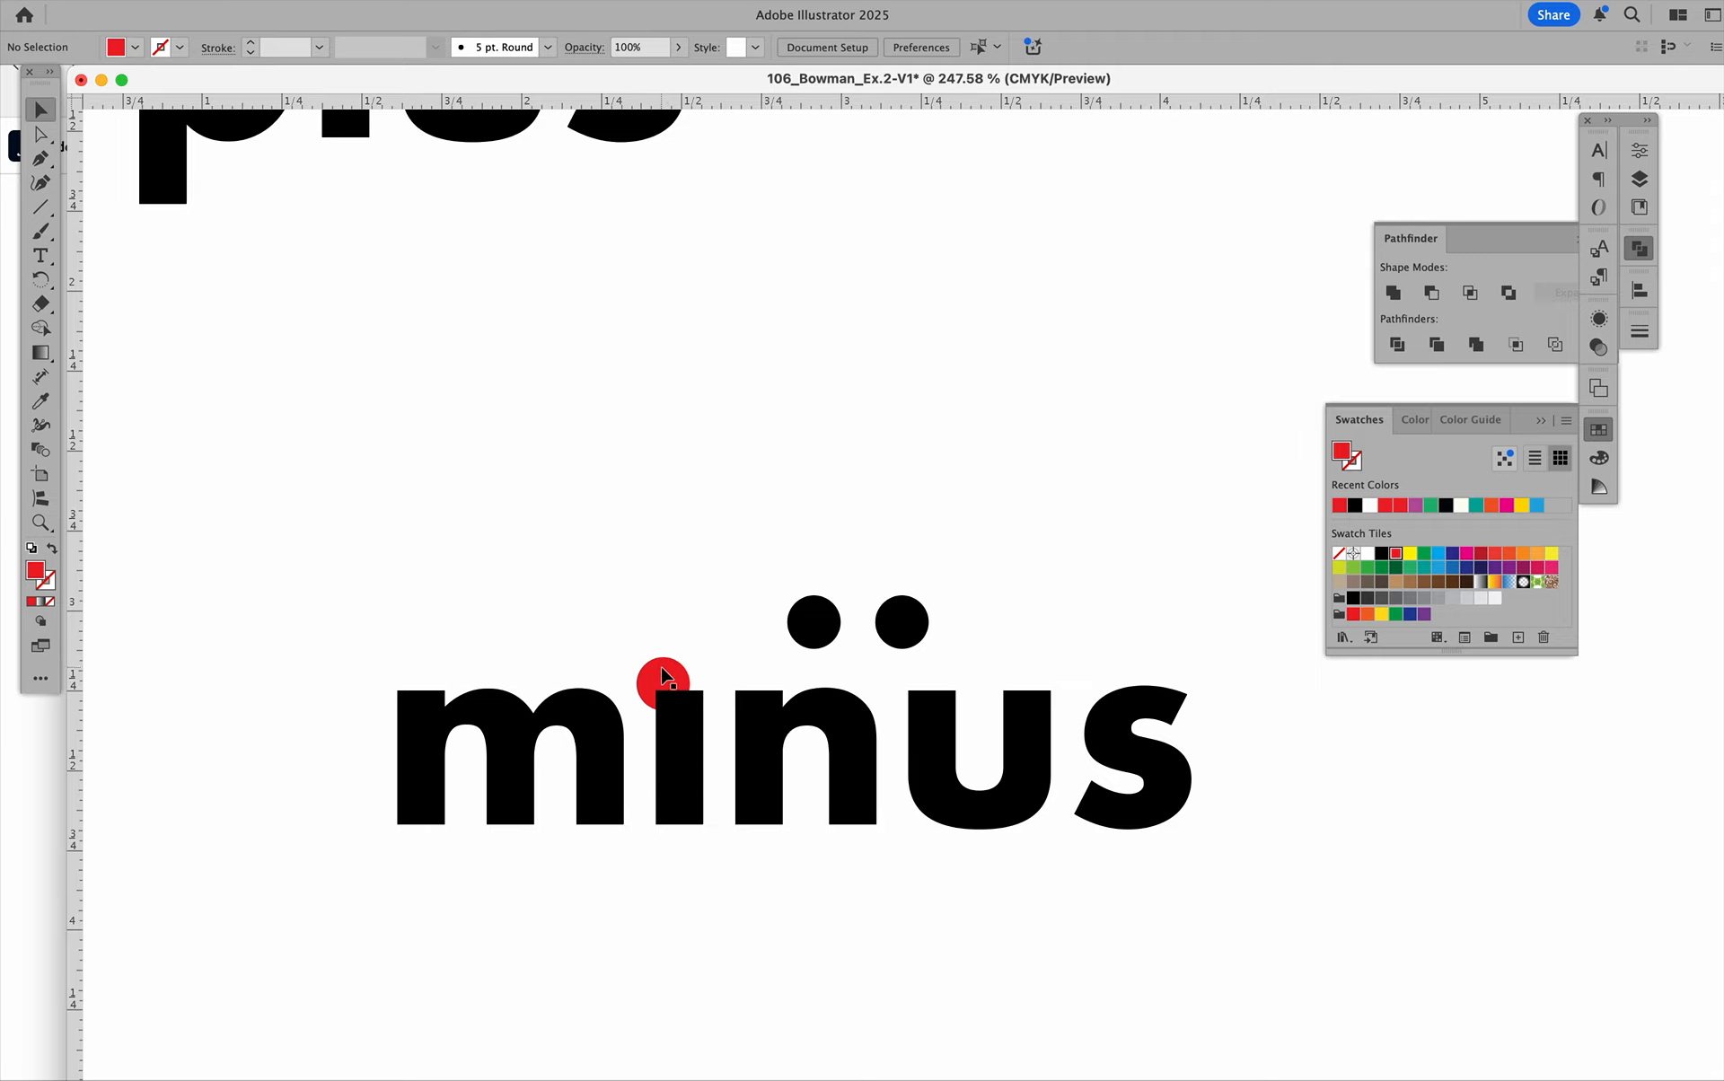
Bring the red dot to the front of the stacking order, above the "i" stem.
left_click(655, 676)
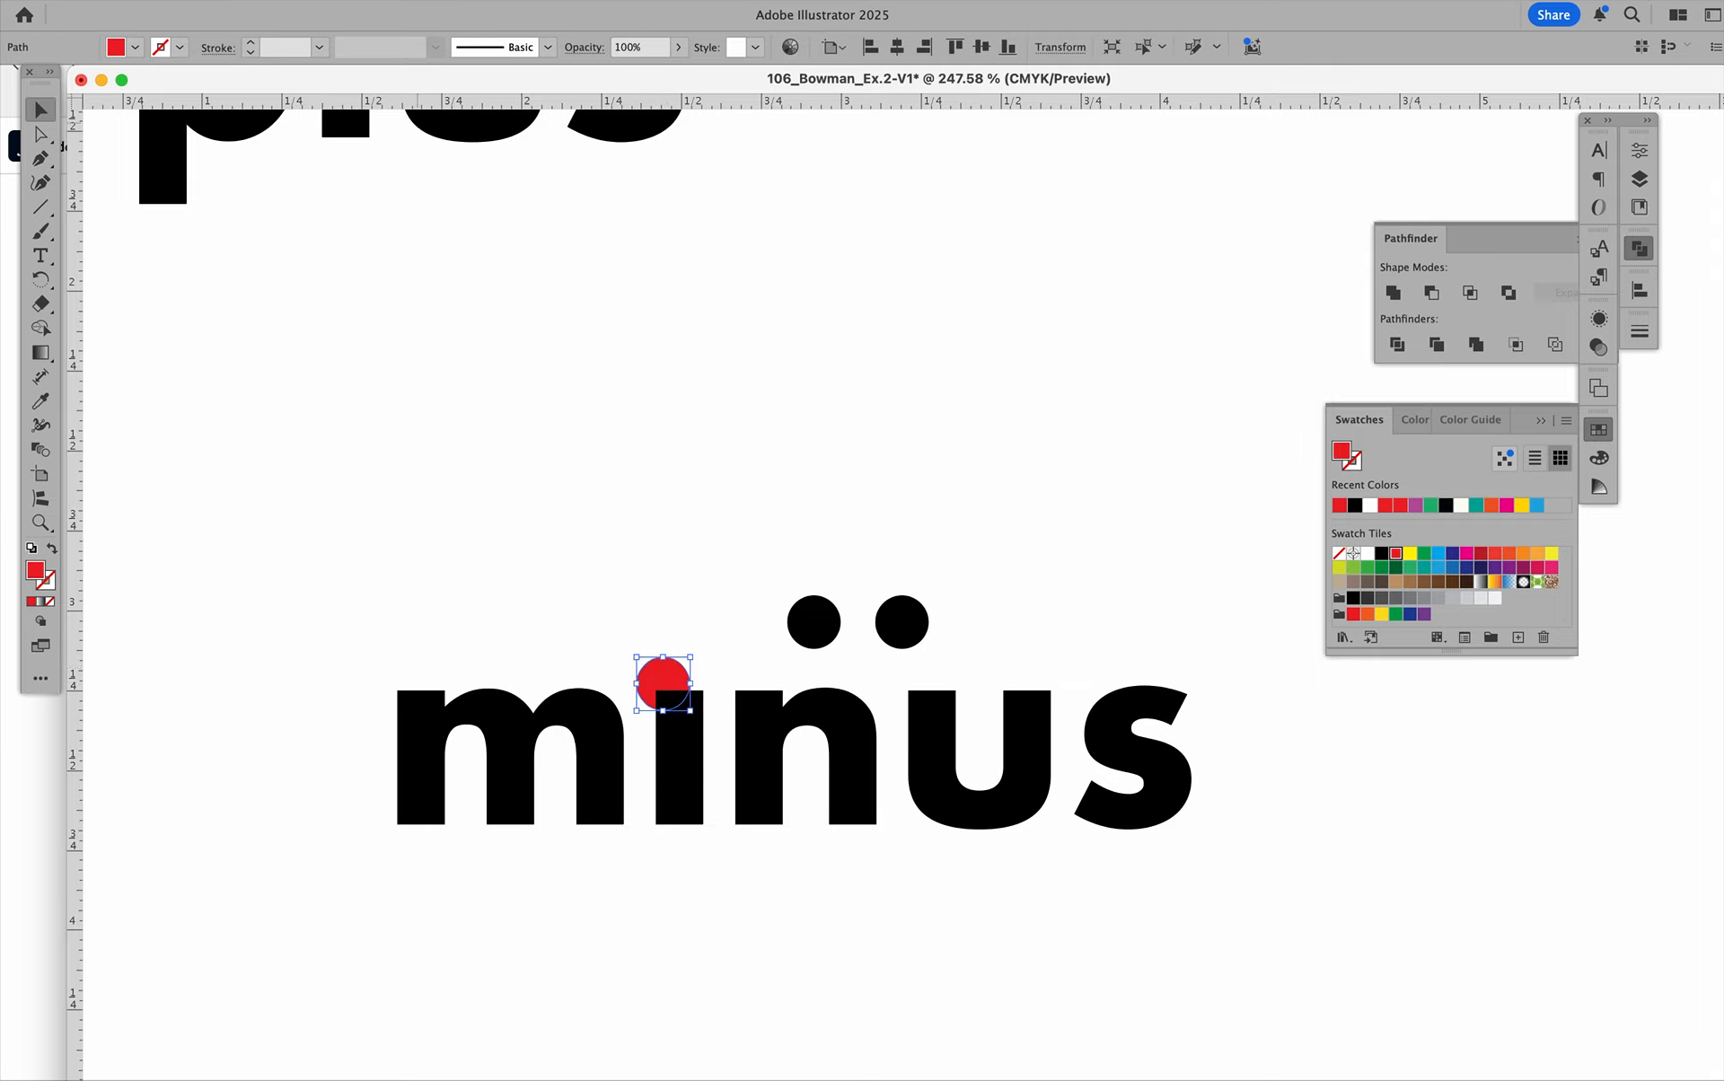
left_click(235, 0)
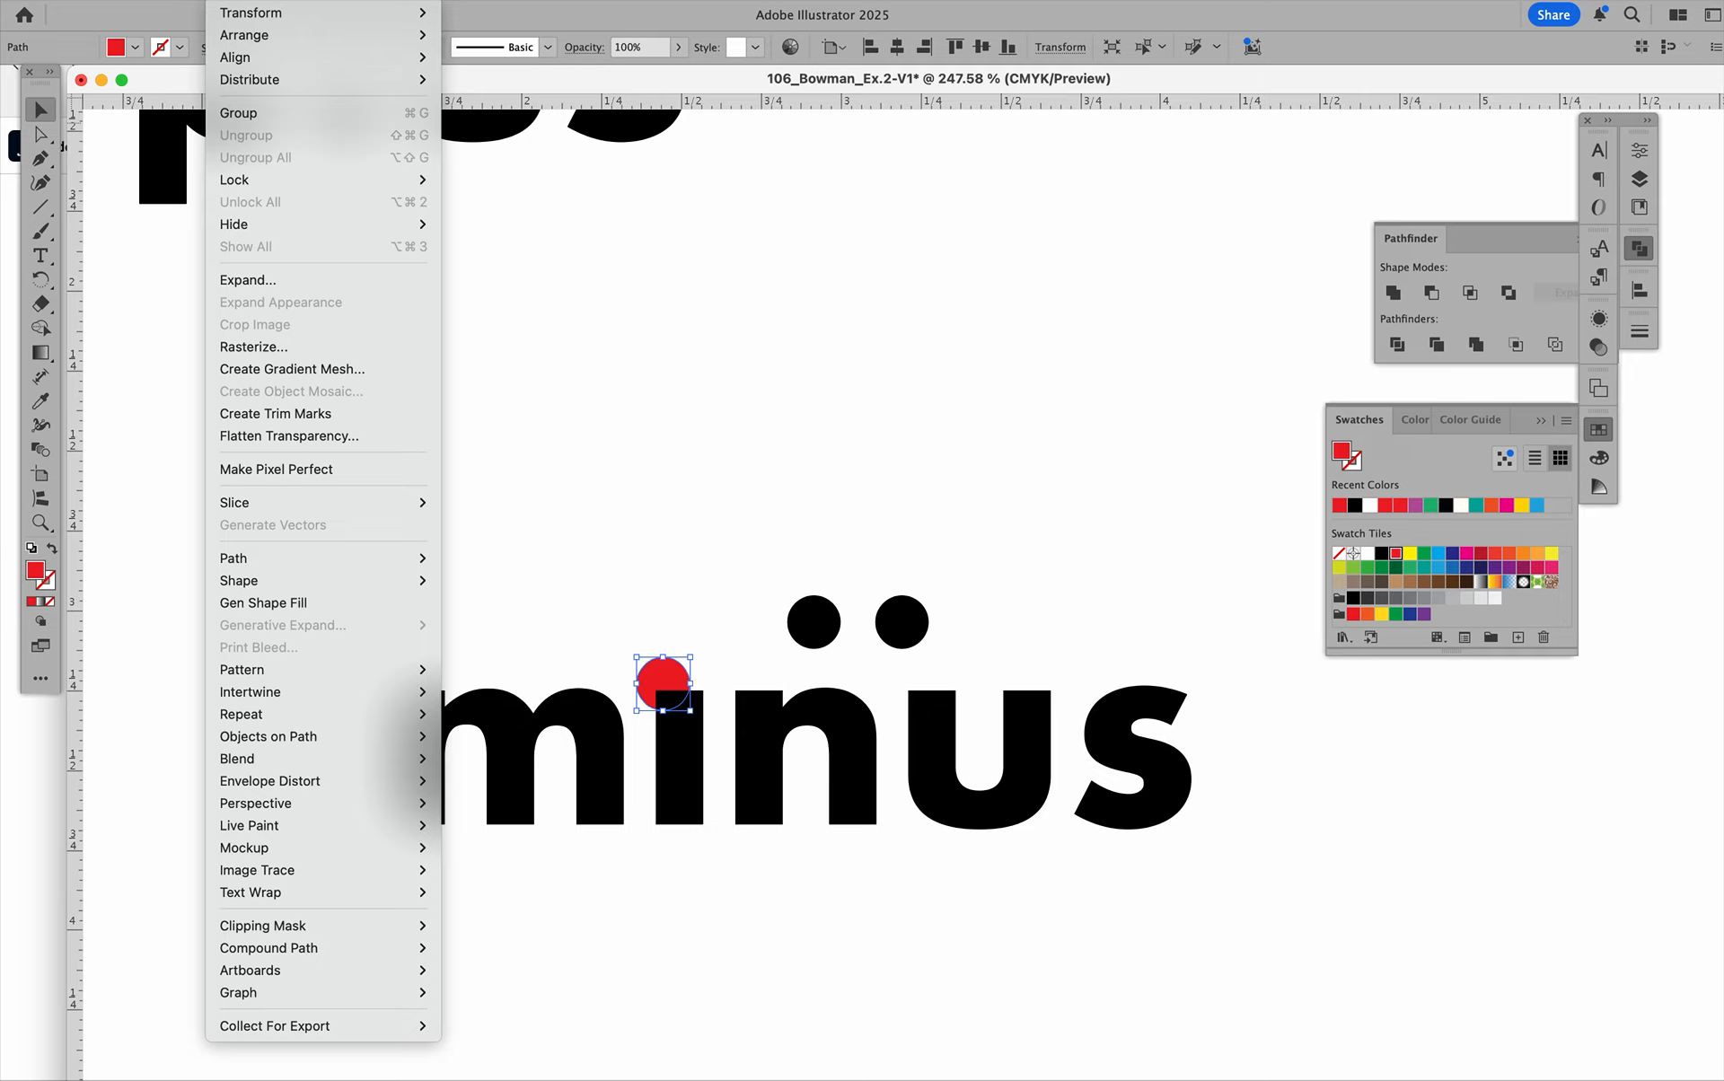
mouse_move(269, 35)
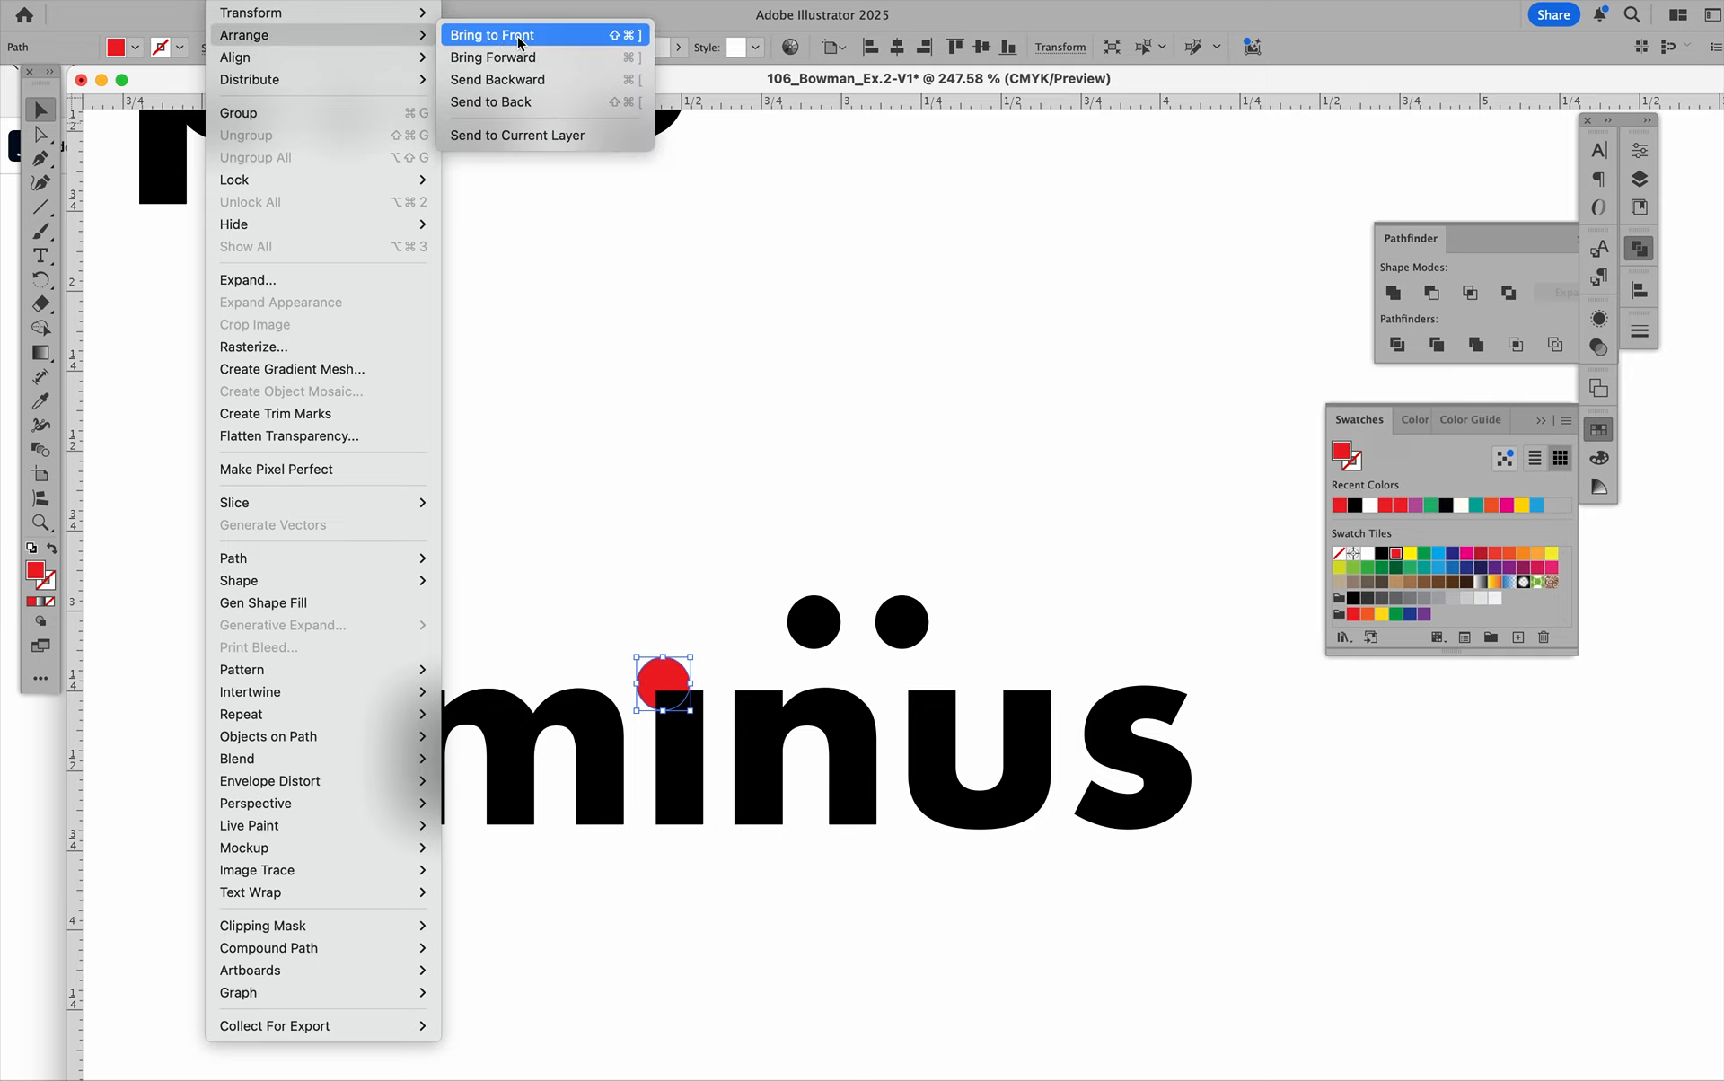
left_click(520, 36)
left_click(1273, 424)
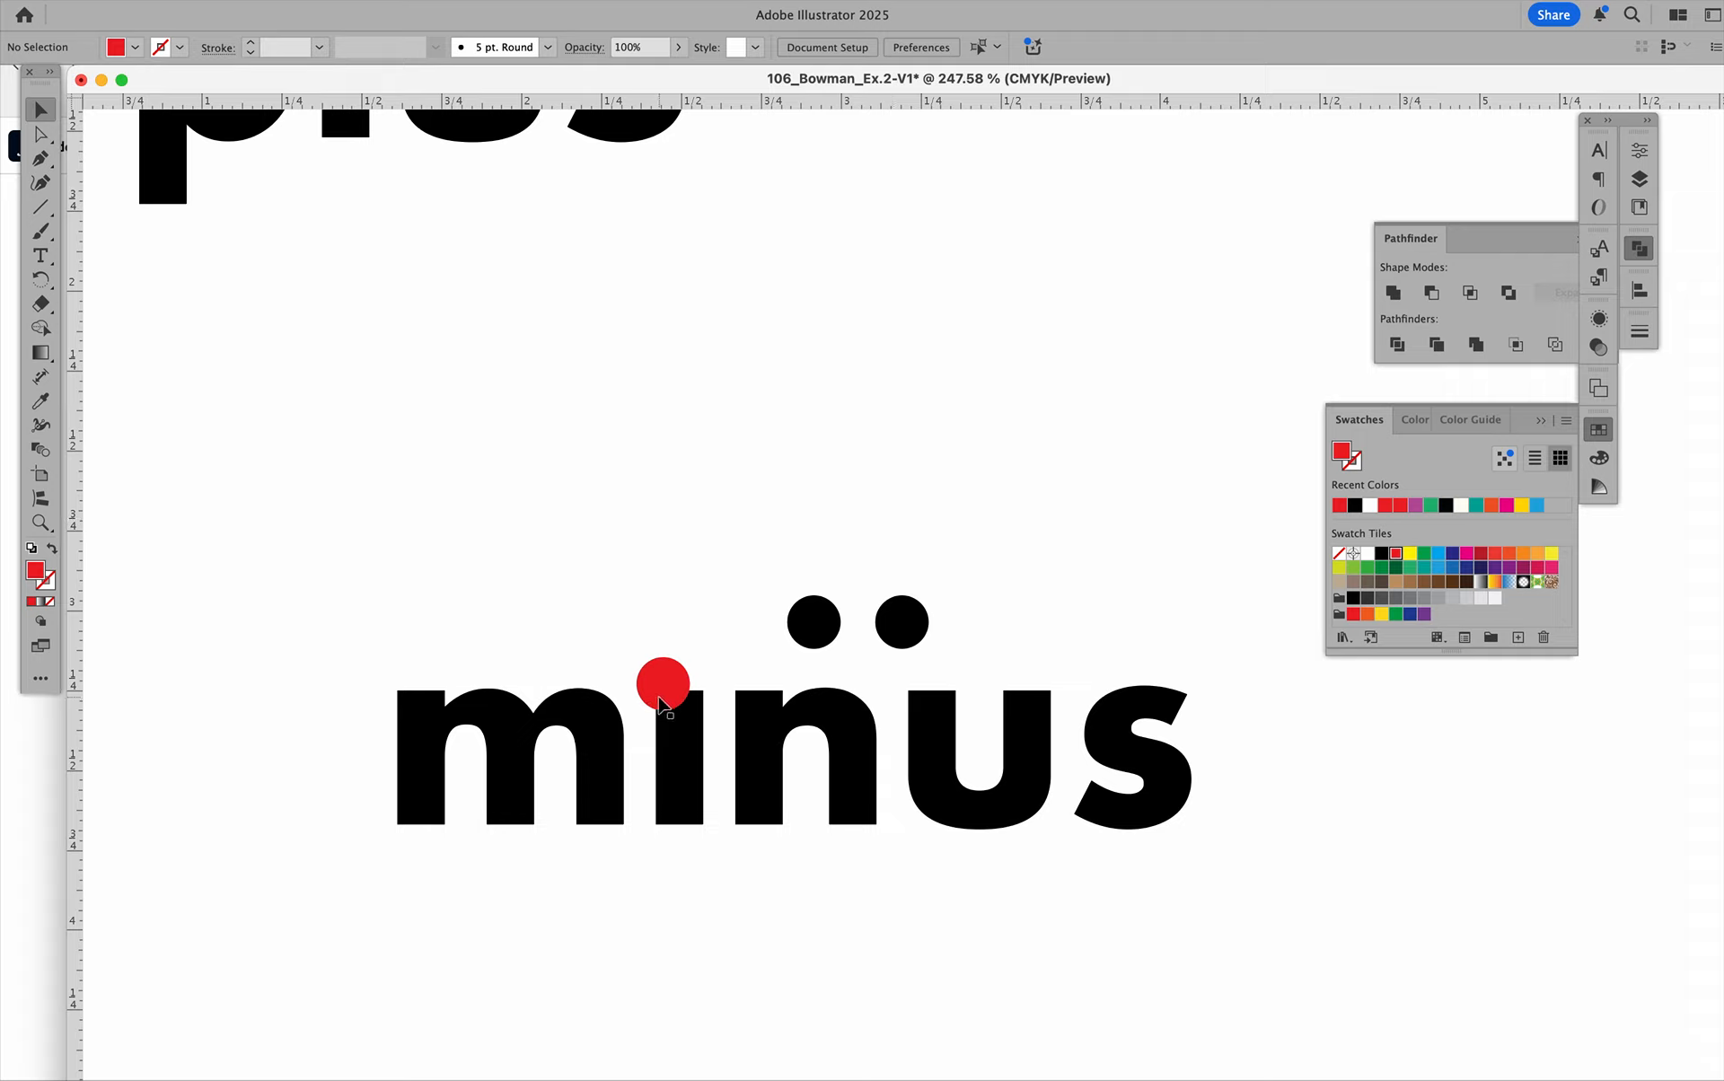
Subtract the red dot from the "i" stem with Pathfinder Minus Front.
left_click(660, 695)
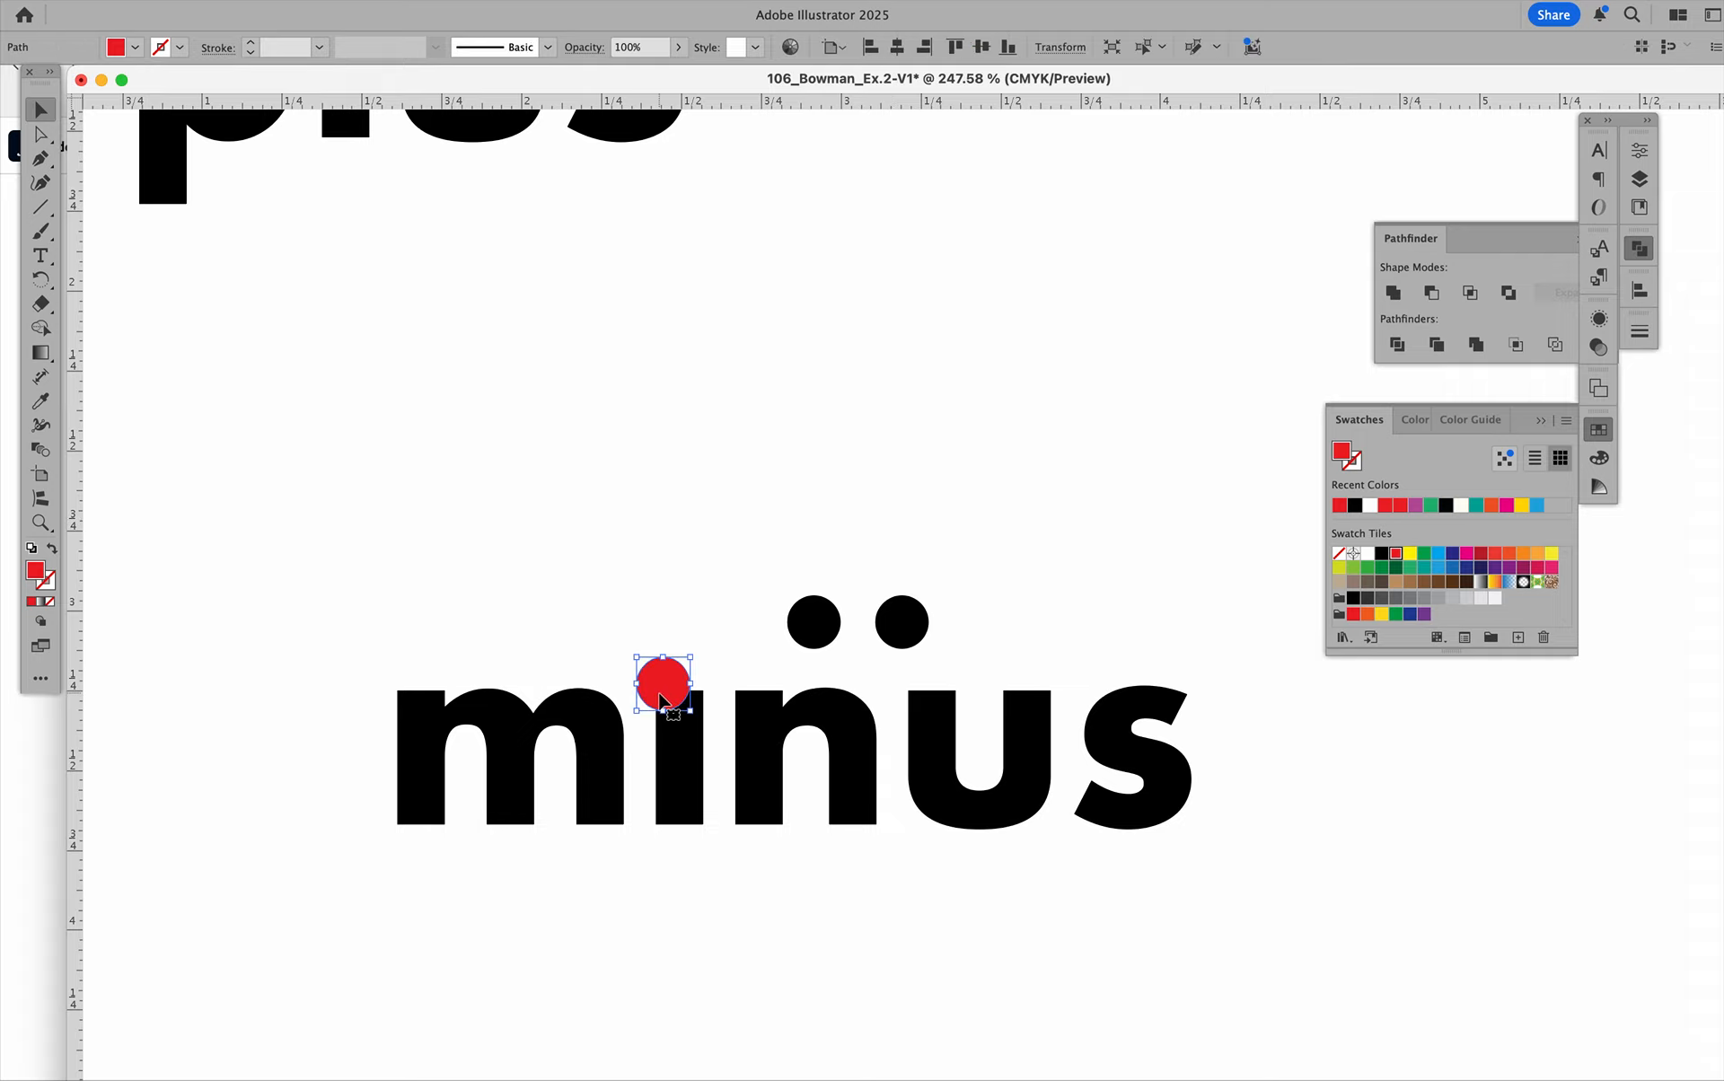
left_click(687, 768, "shift")
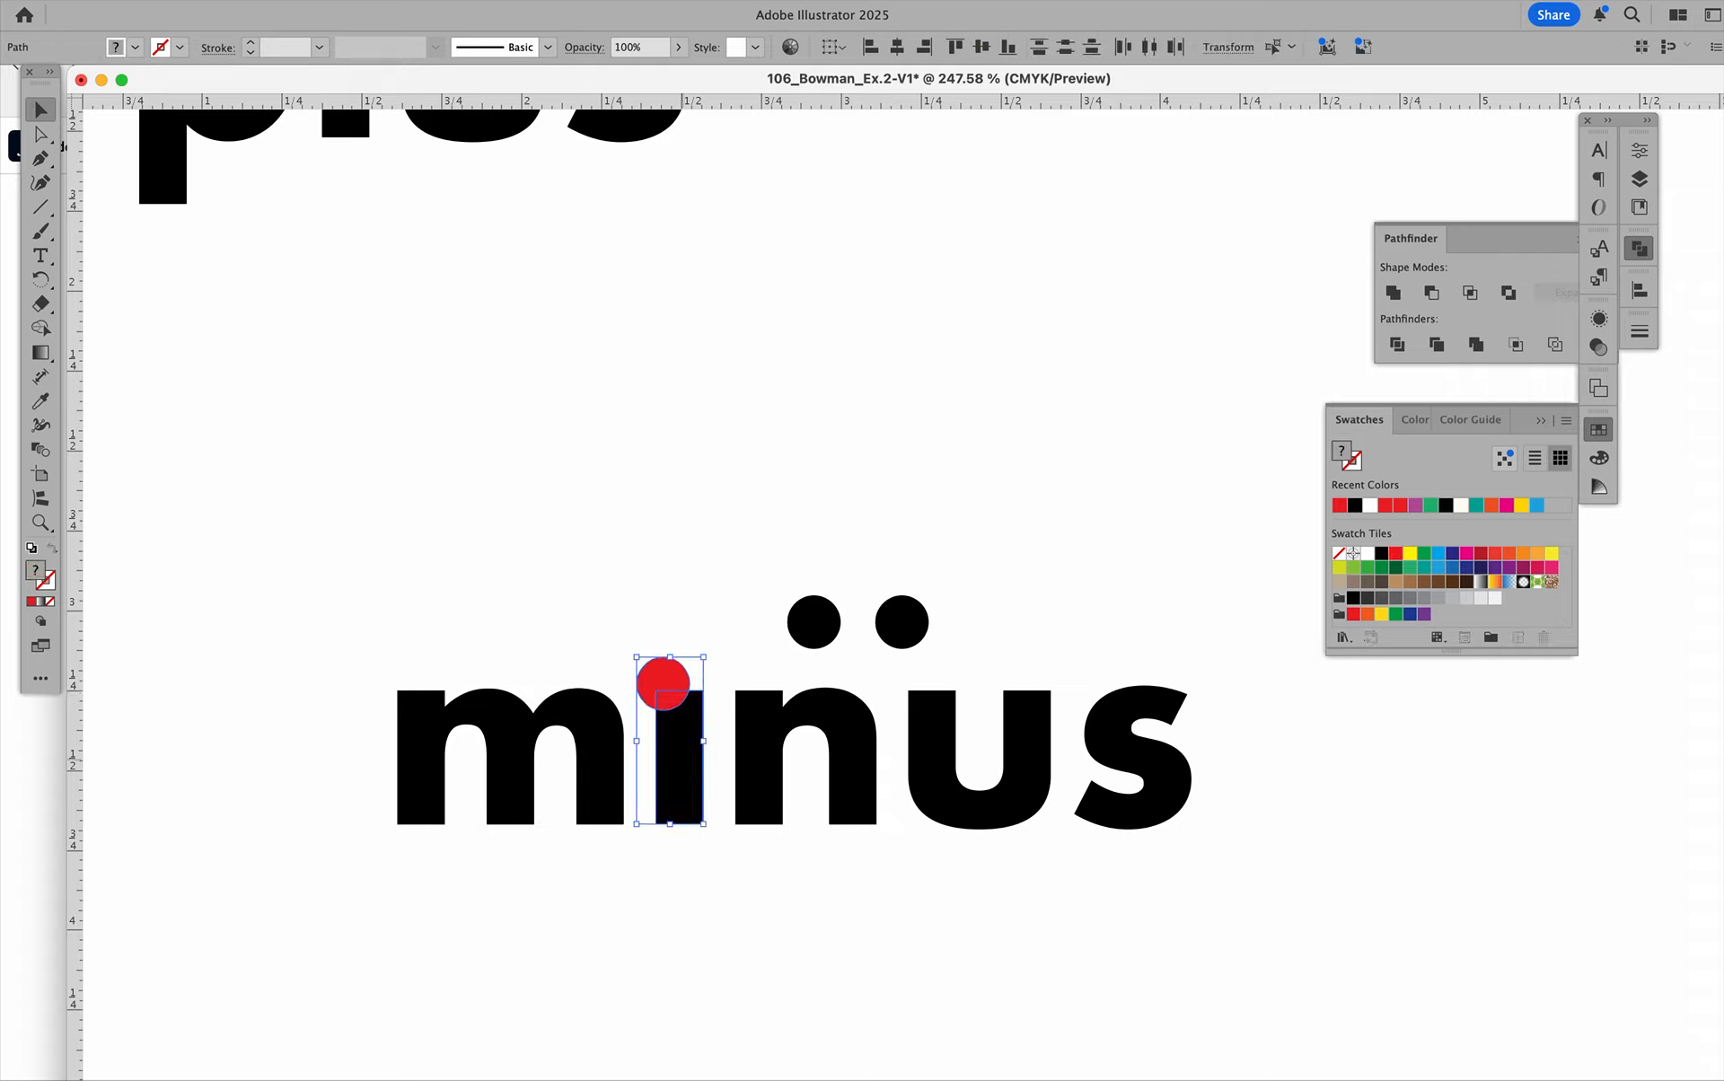
left_click(1434, 293)
left_click(1120, 404)
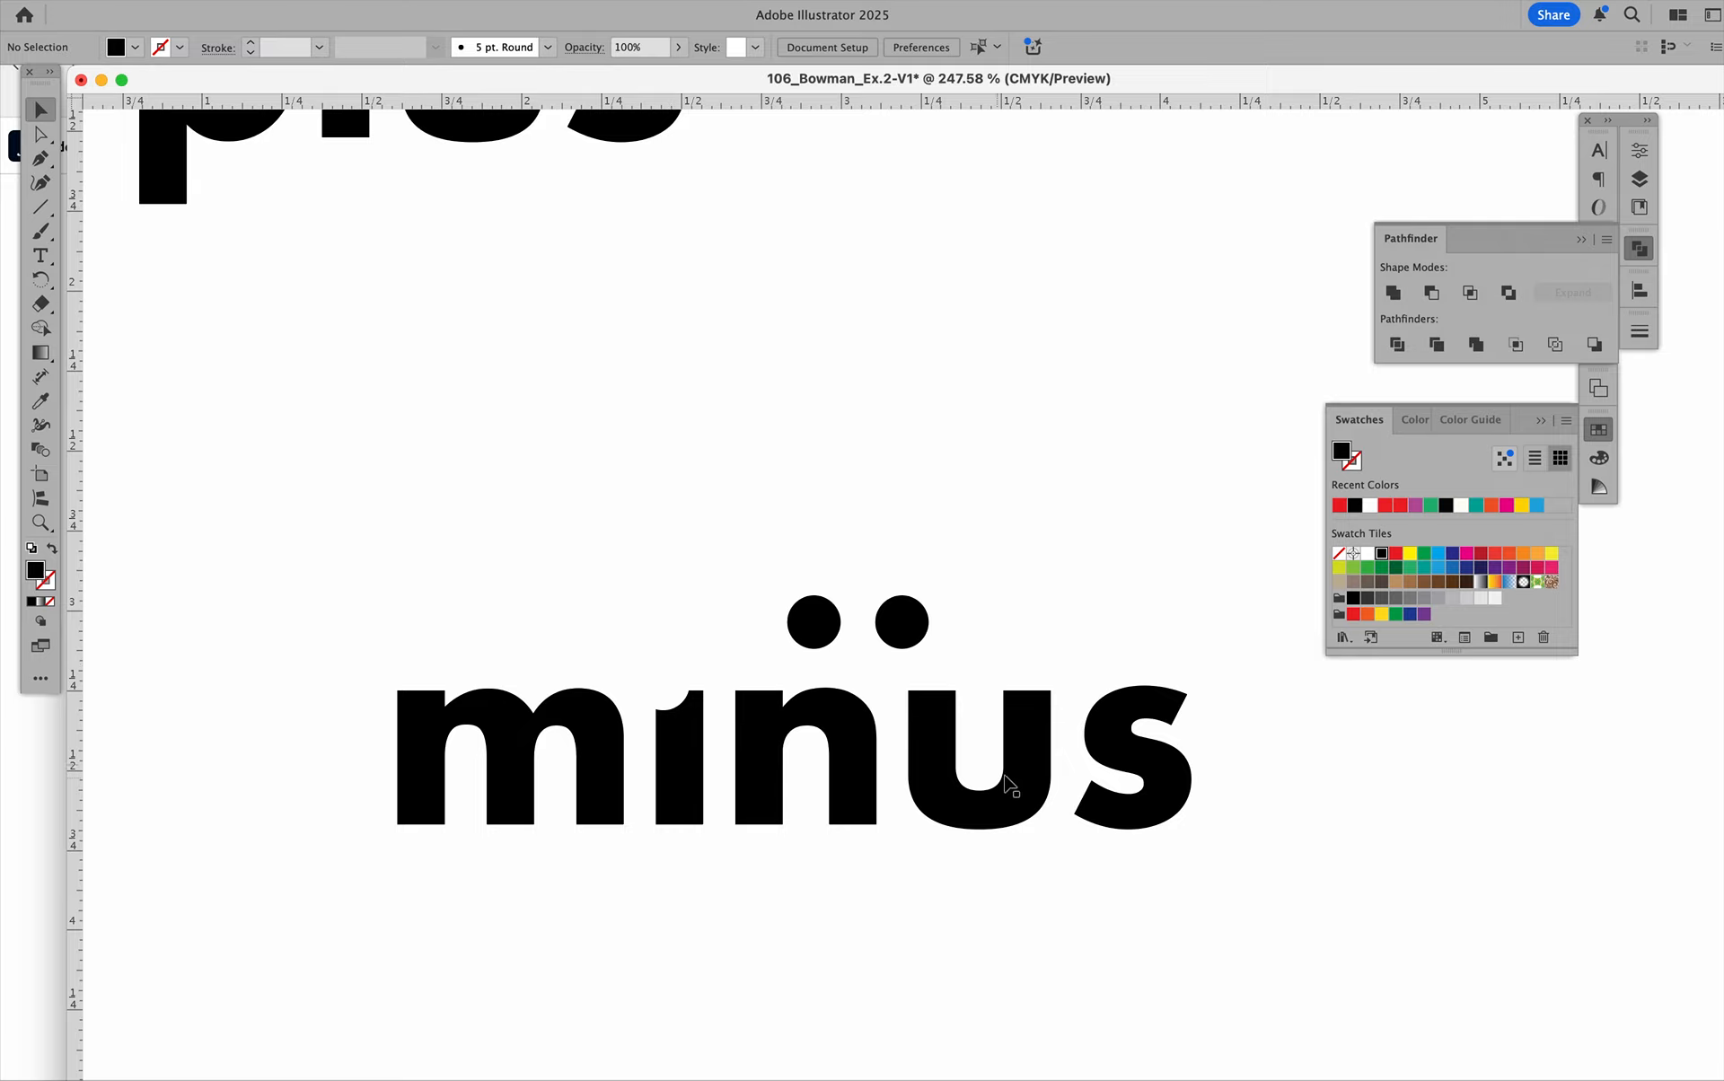
Move the "s" of "minus" left and slightly up so it overlaps the "u", and fill it with red.
left_click(1156, 768)
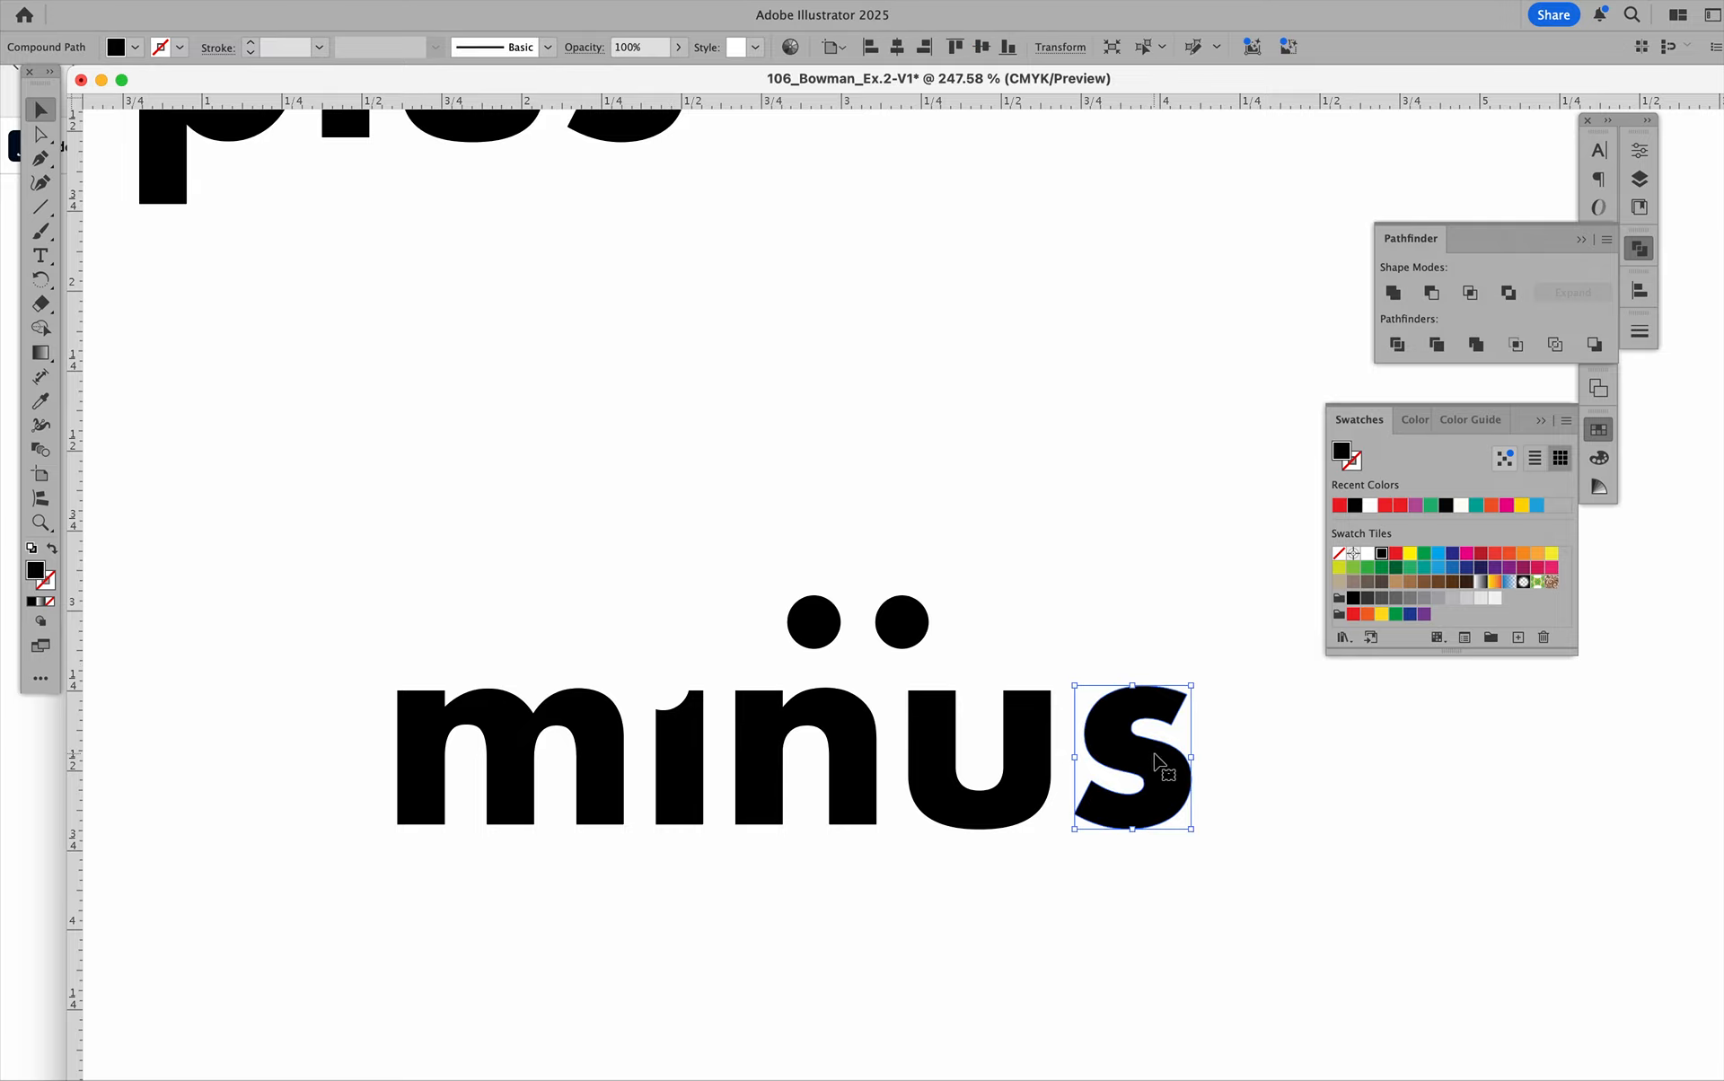
left_click_drag(1158, 770, 1106, 750)
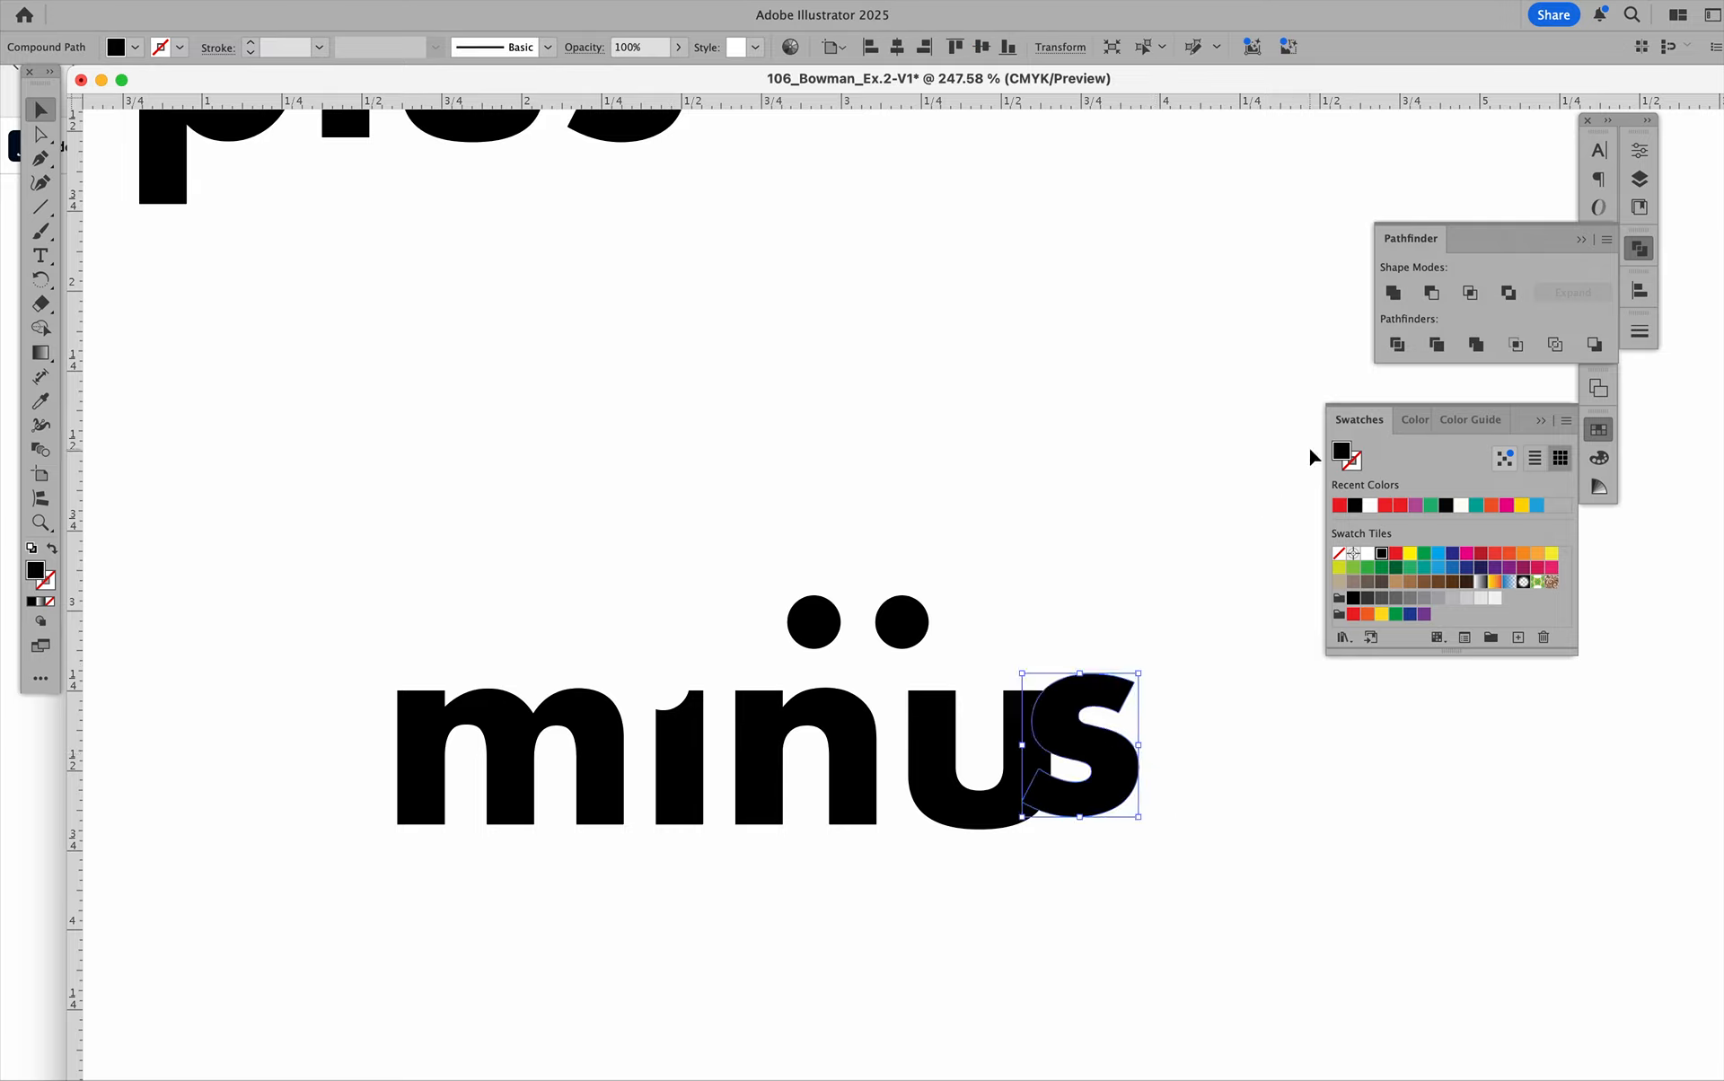
left_click(1340, 505)
Select the "u" and the overlapping red "s", and cut the "s" out of the "u" with Minus Front.
left_click_drag(1000, 640, 1123, 770)
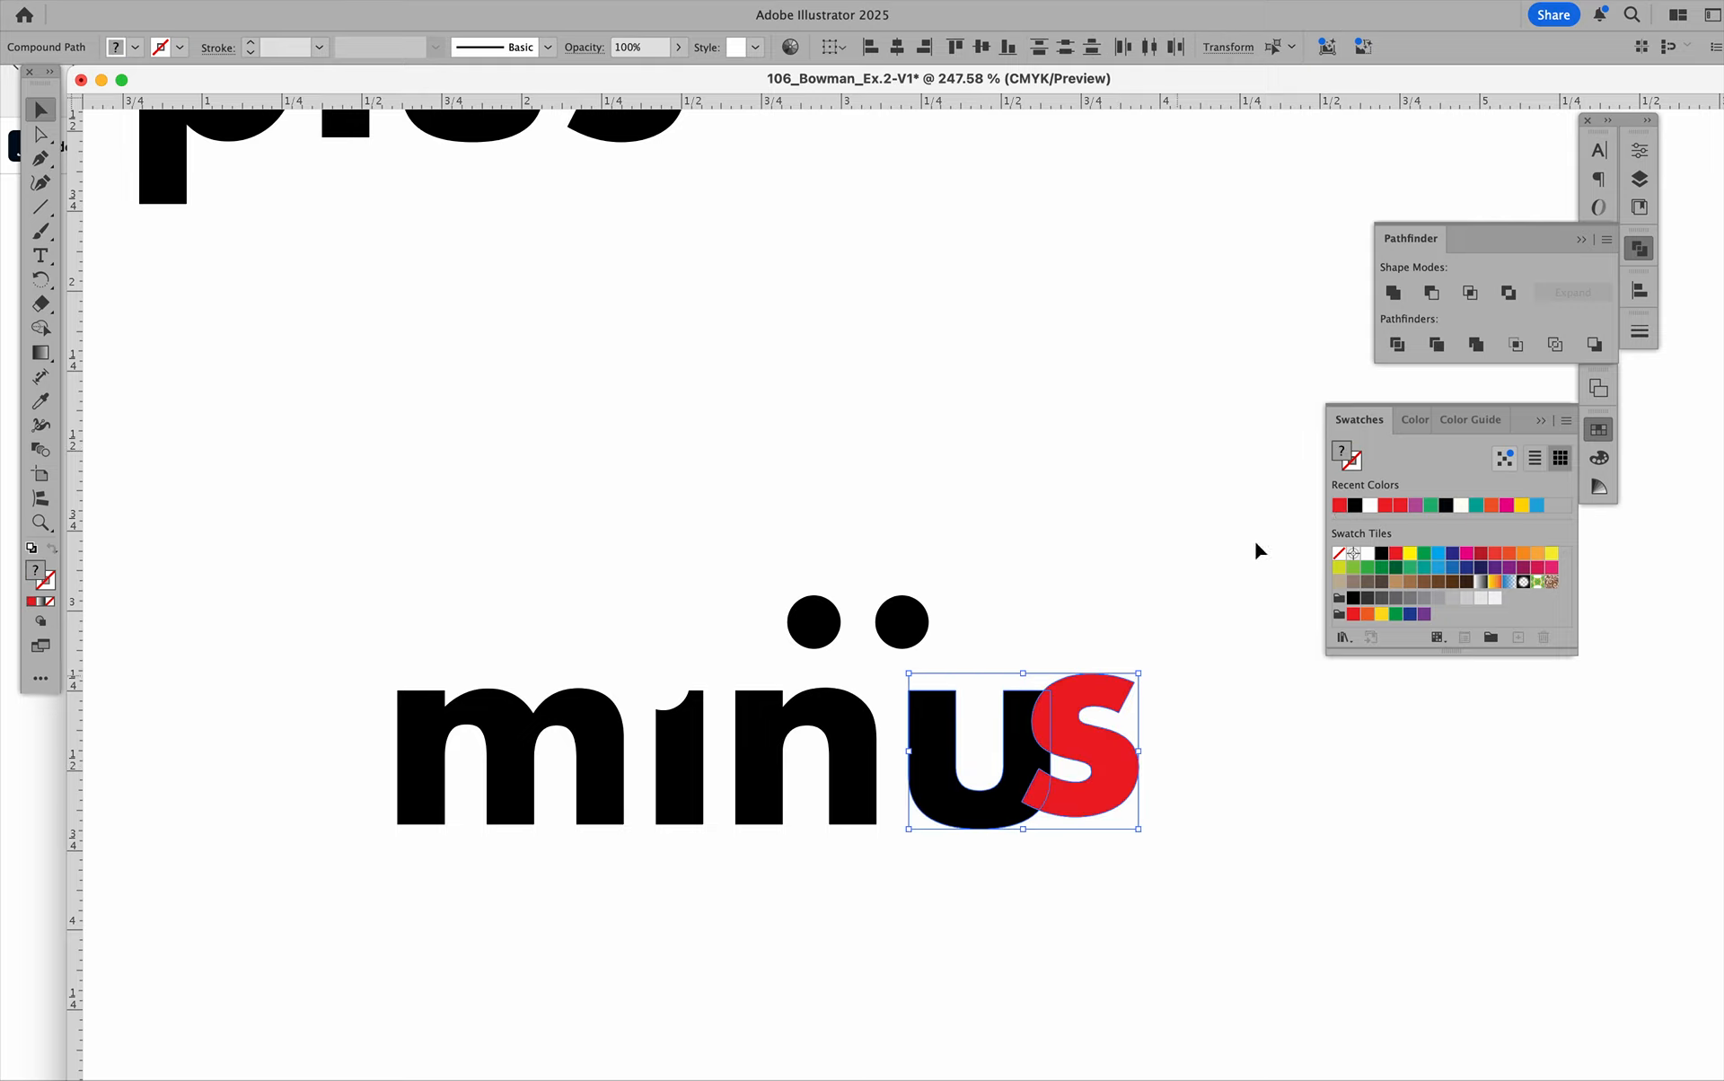
left_click(1431, 292)
left_click(1084, 421)
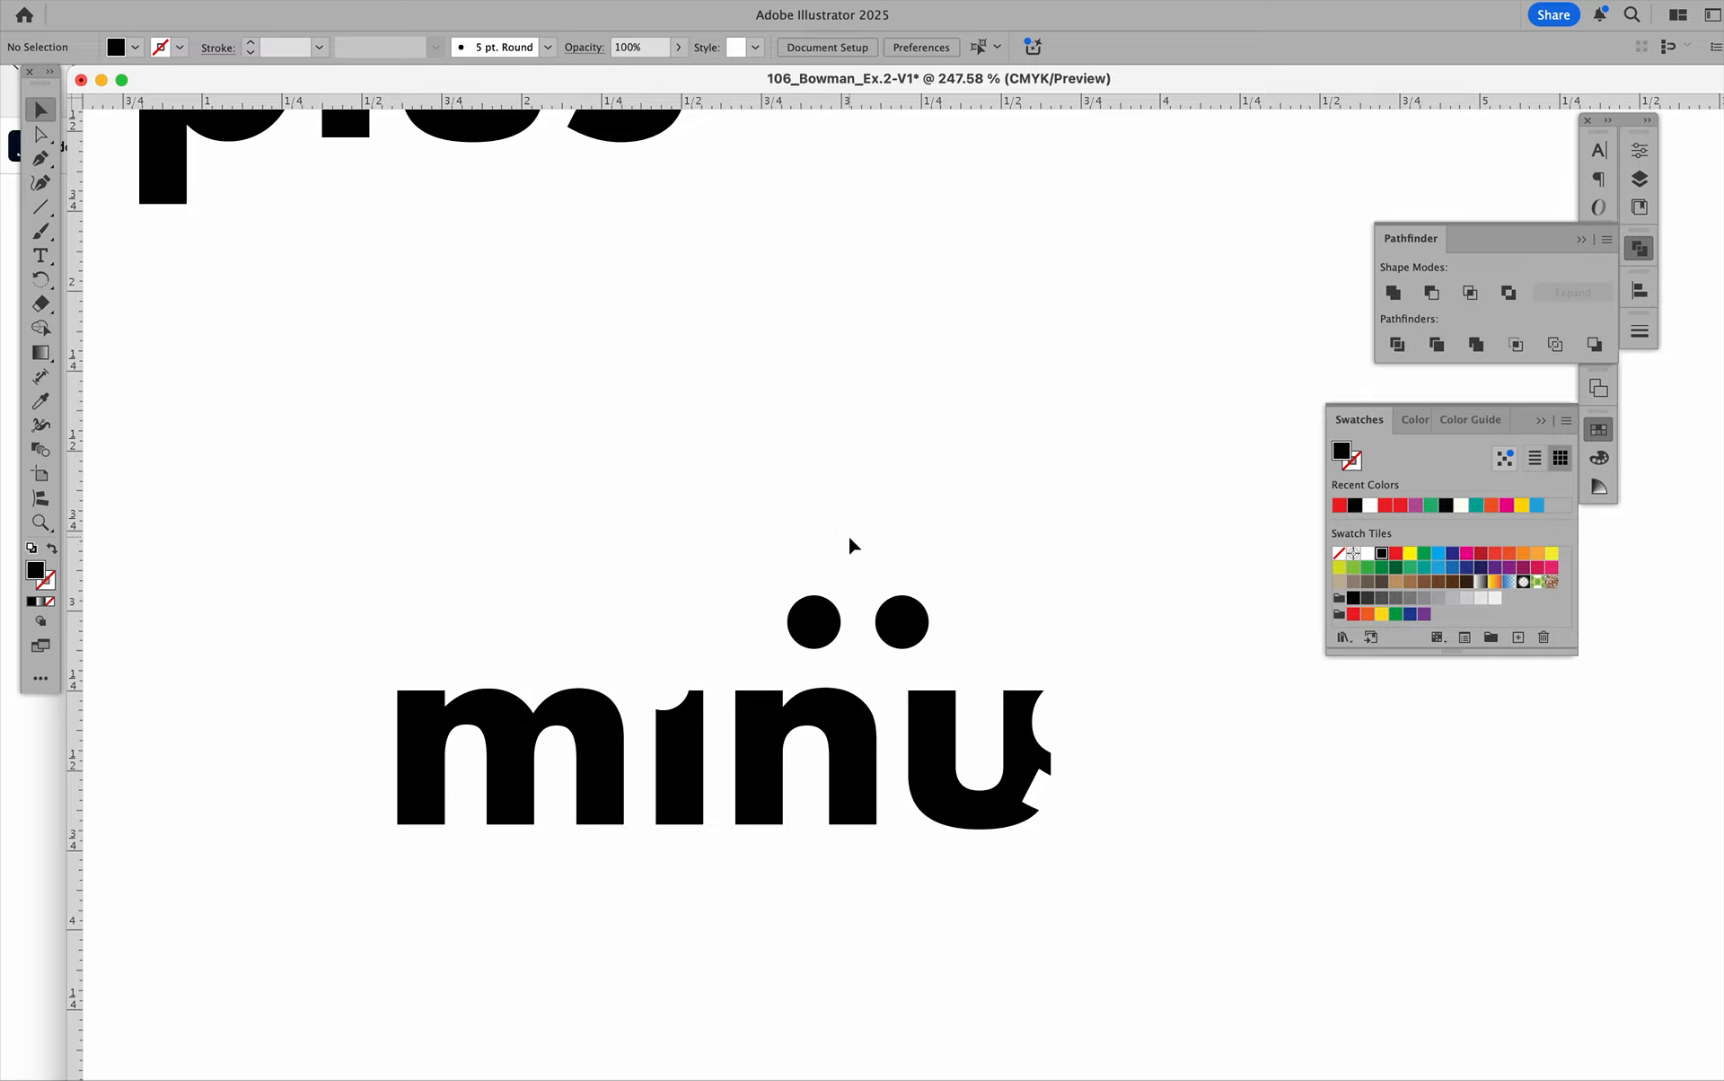
Select the outlined "plus" group and slice a wavy freehand cut across all four letters with the Knife tool.
scroll(850, 538, "up", 1)
scroll(851, 538, "left", 1)
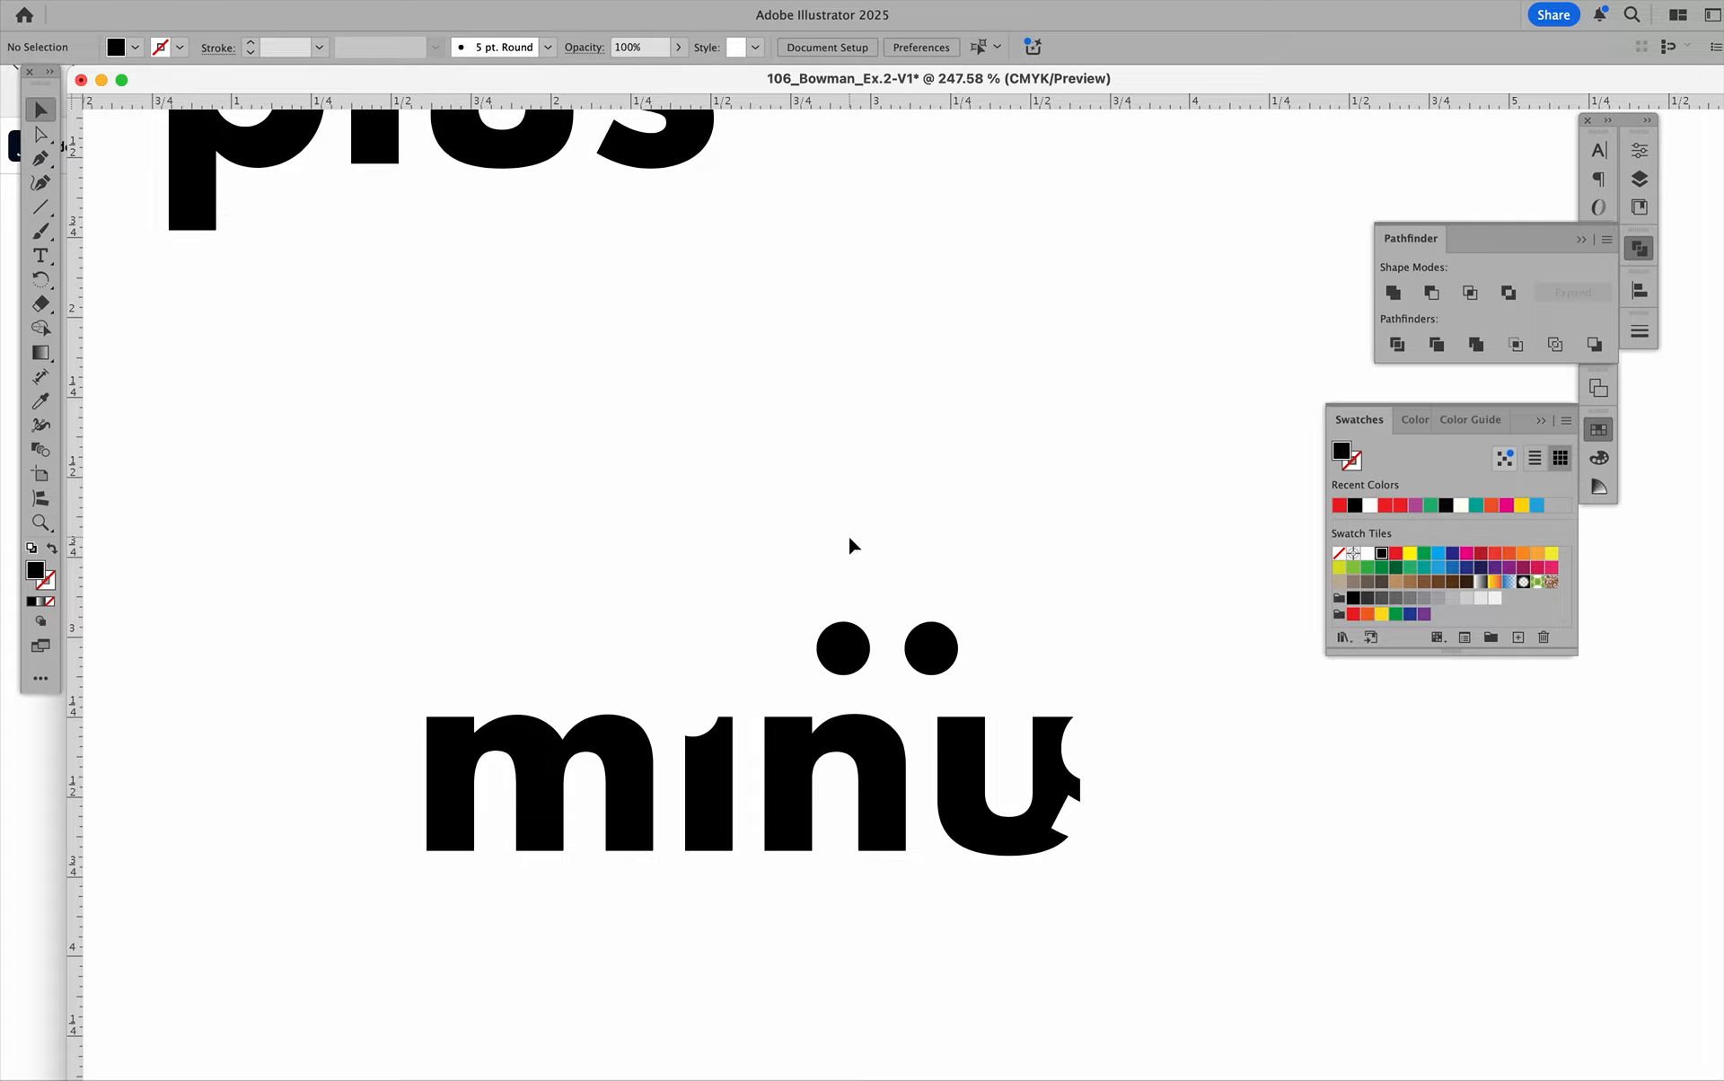
scroll(848, 533, "up", 5)
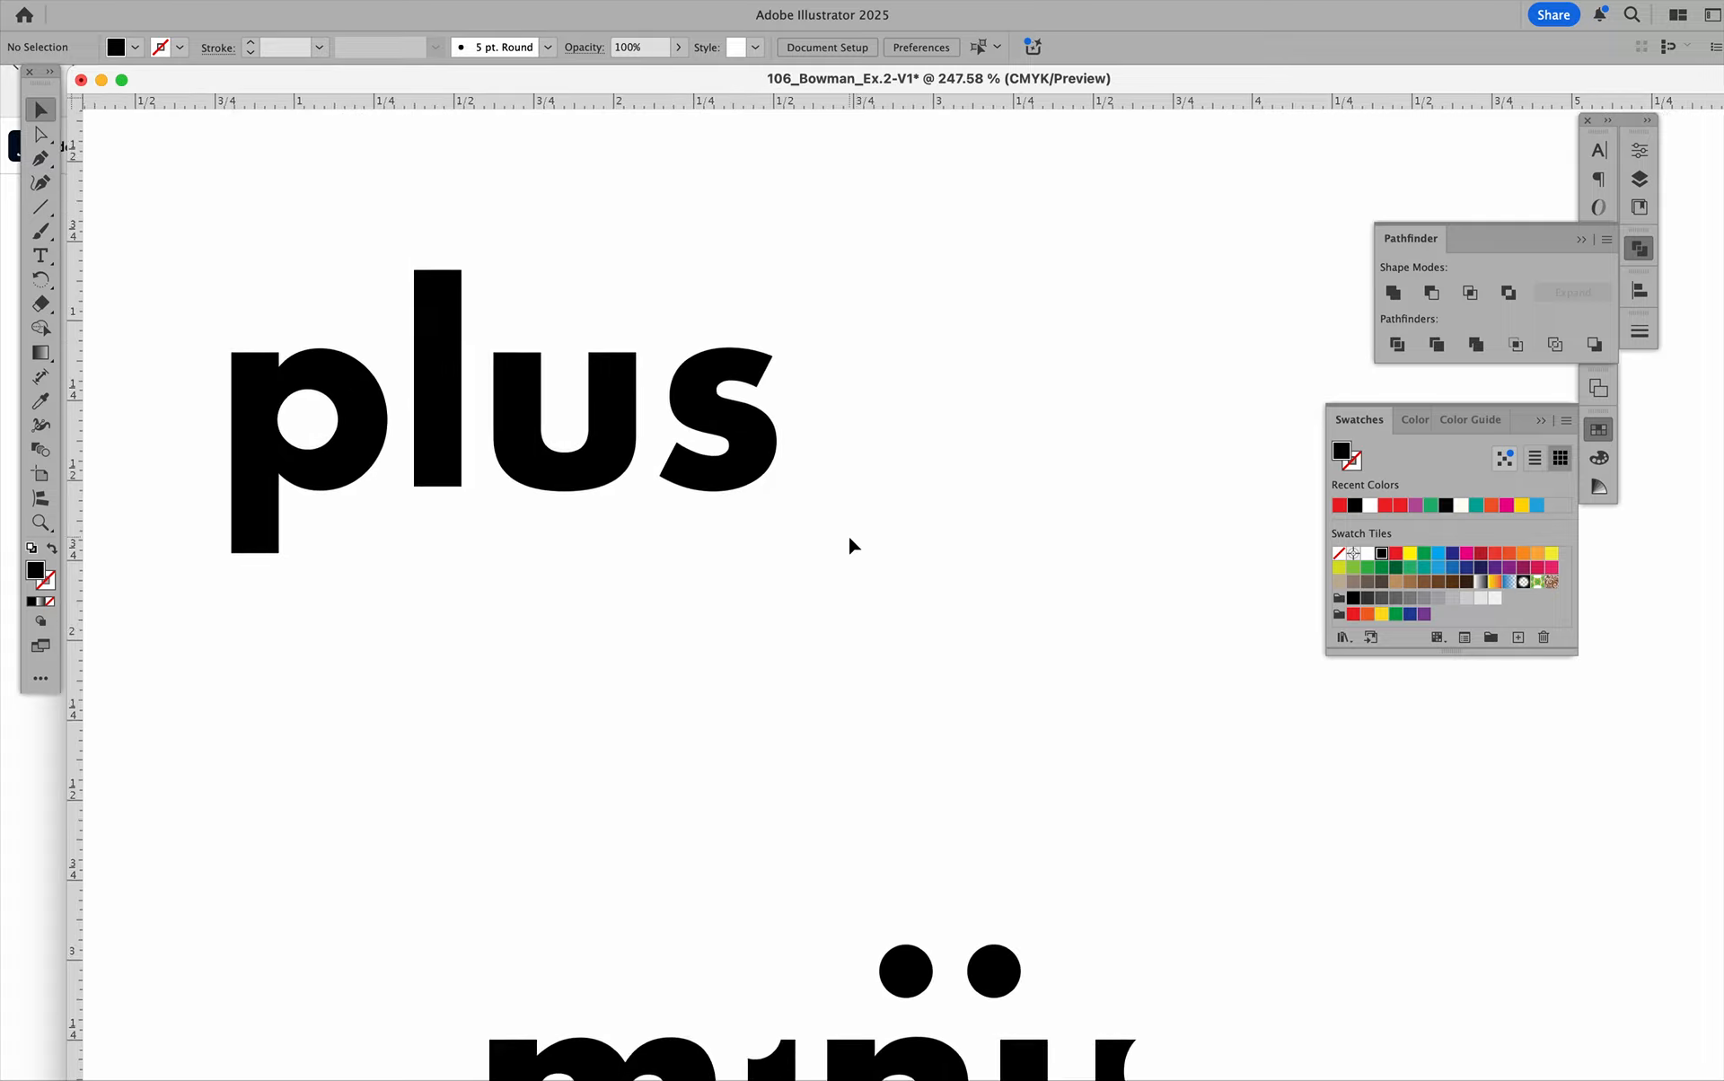
scroll(850, 544, "up", 2)
scroll(850, 545, "up", 1)
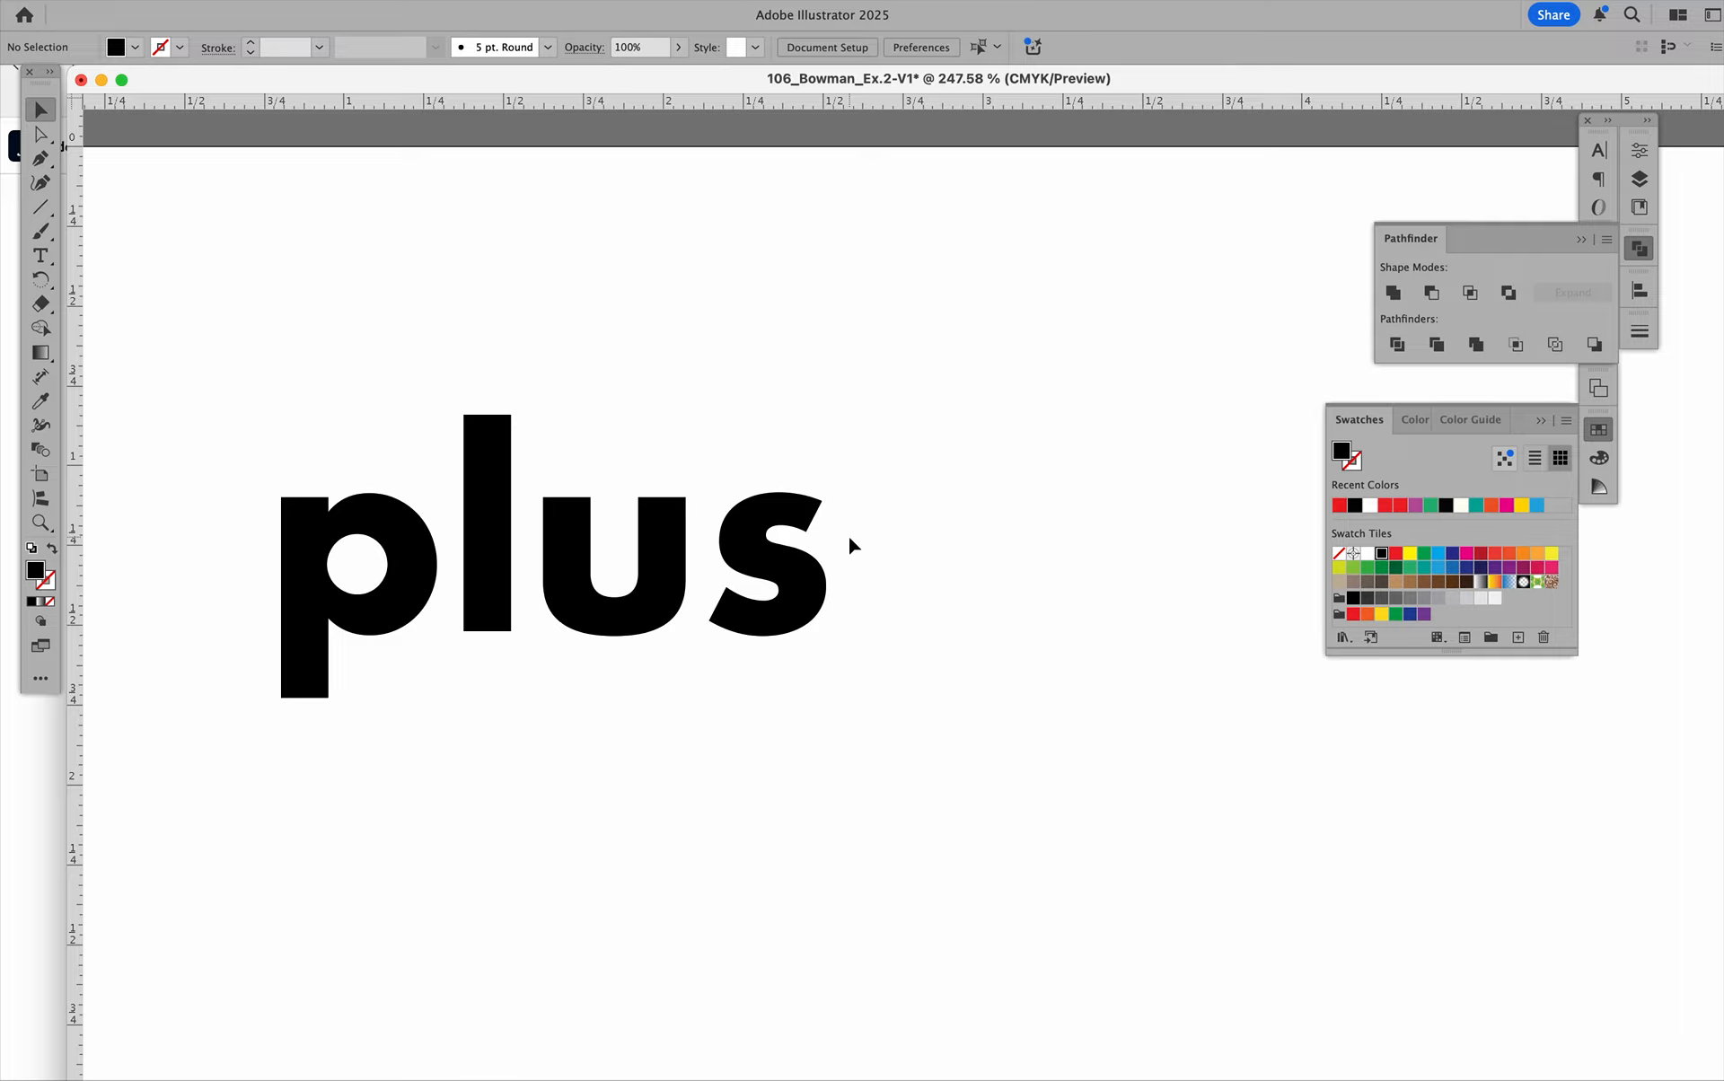
scroll(848, 533, "left", 3)
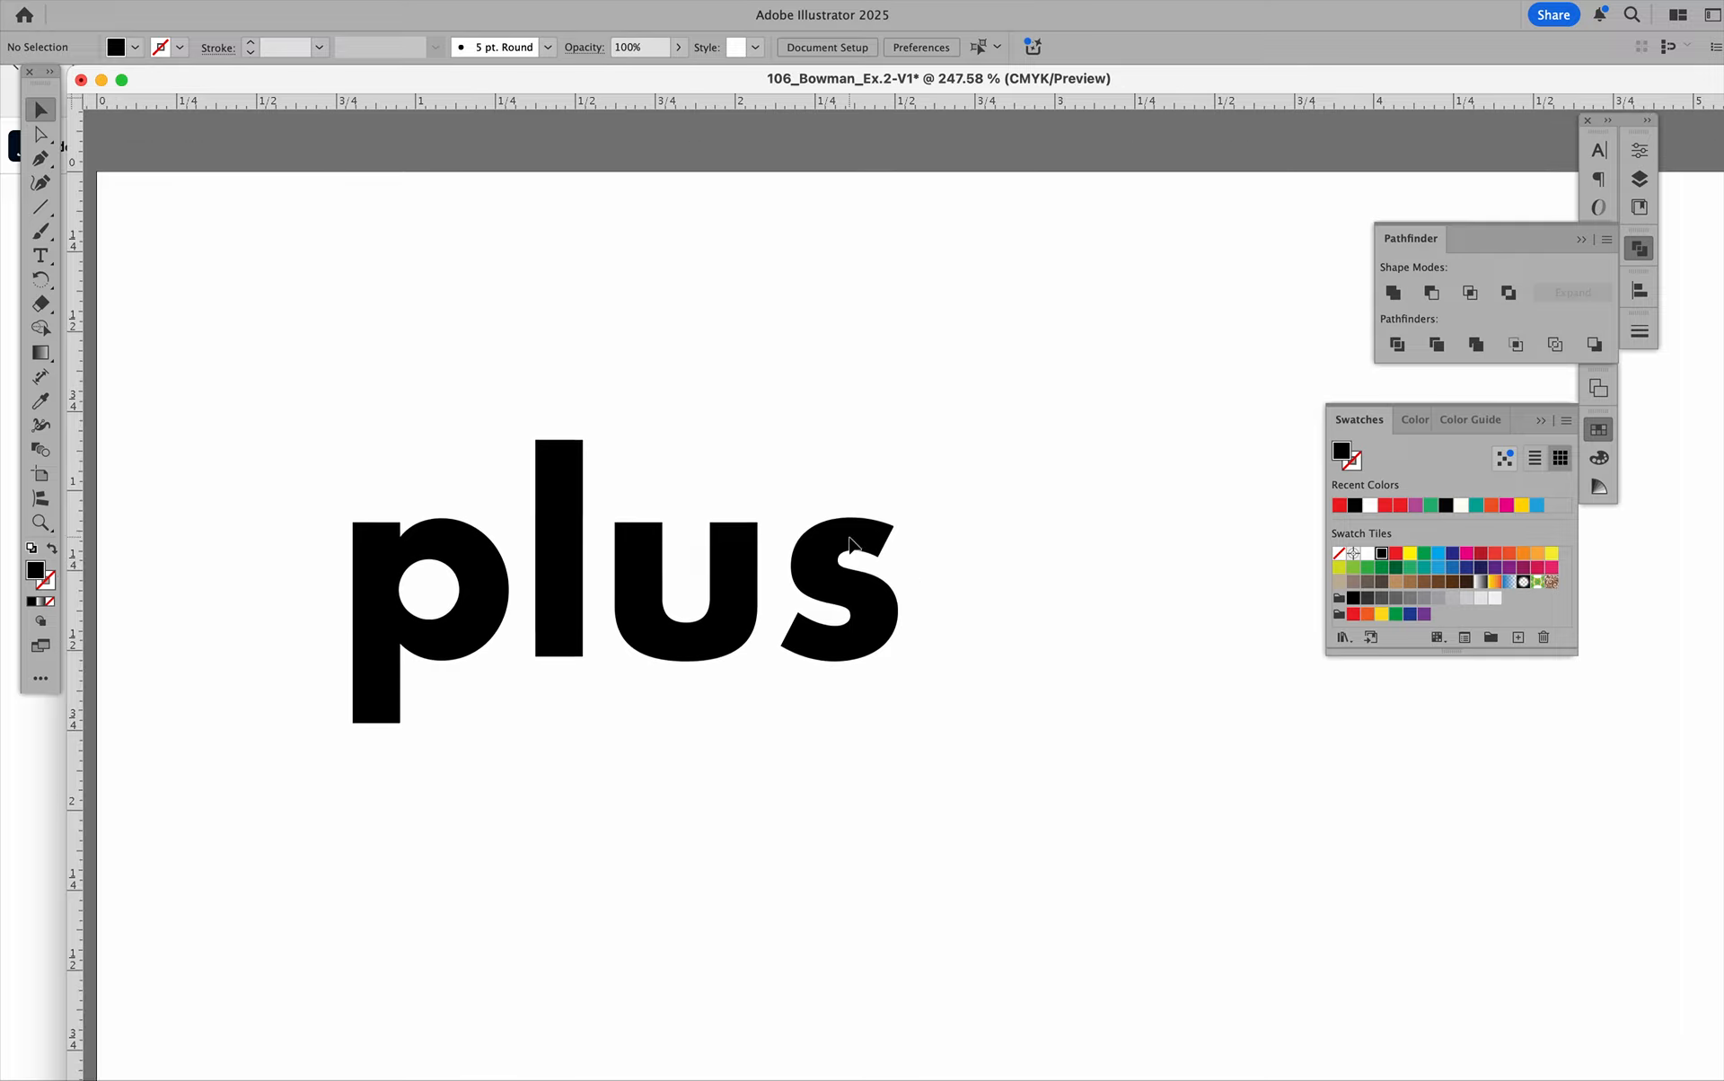
scroll(689, 515, "right", 3)
scroll(689, 515, "down", 1)
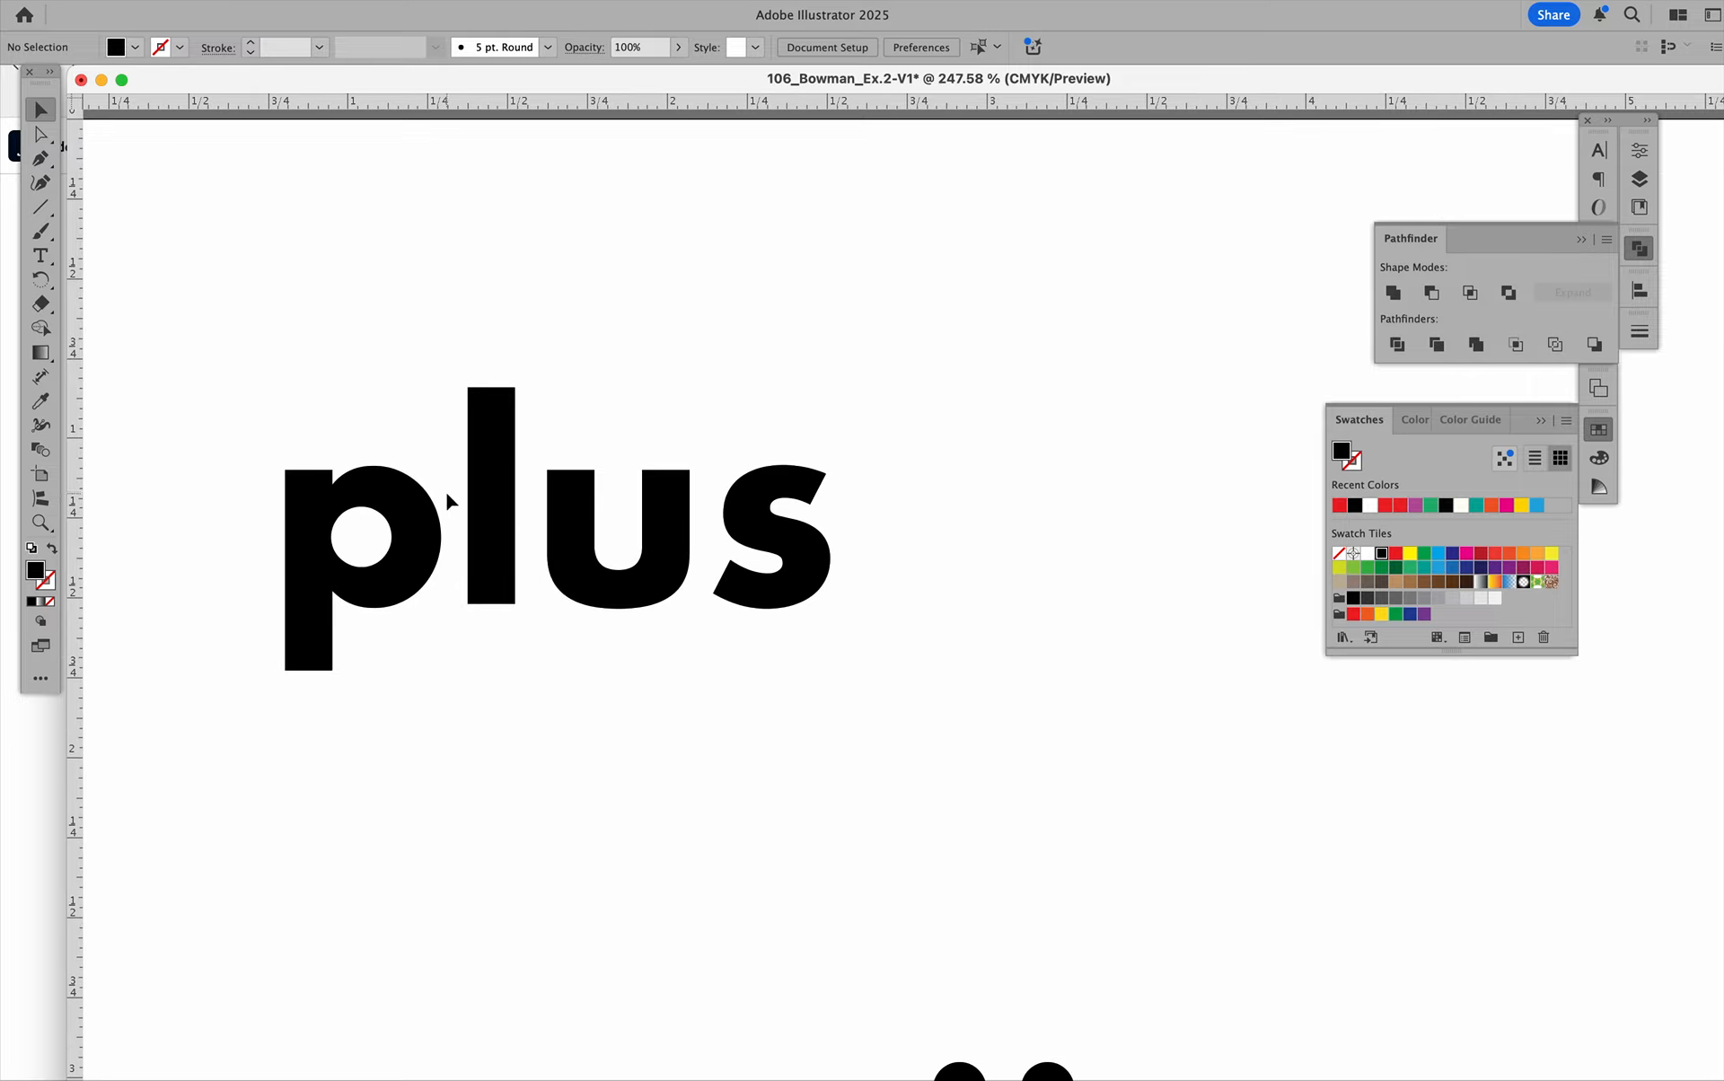
left_click(435, 525)
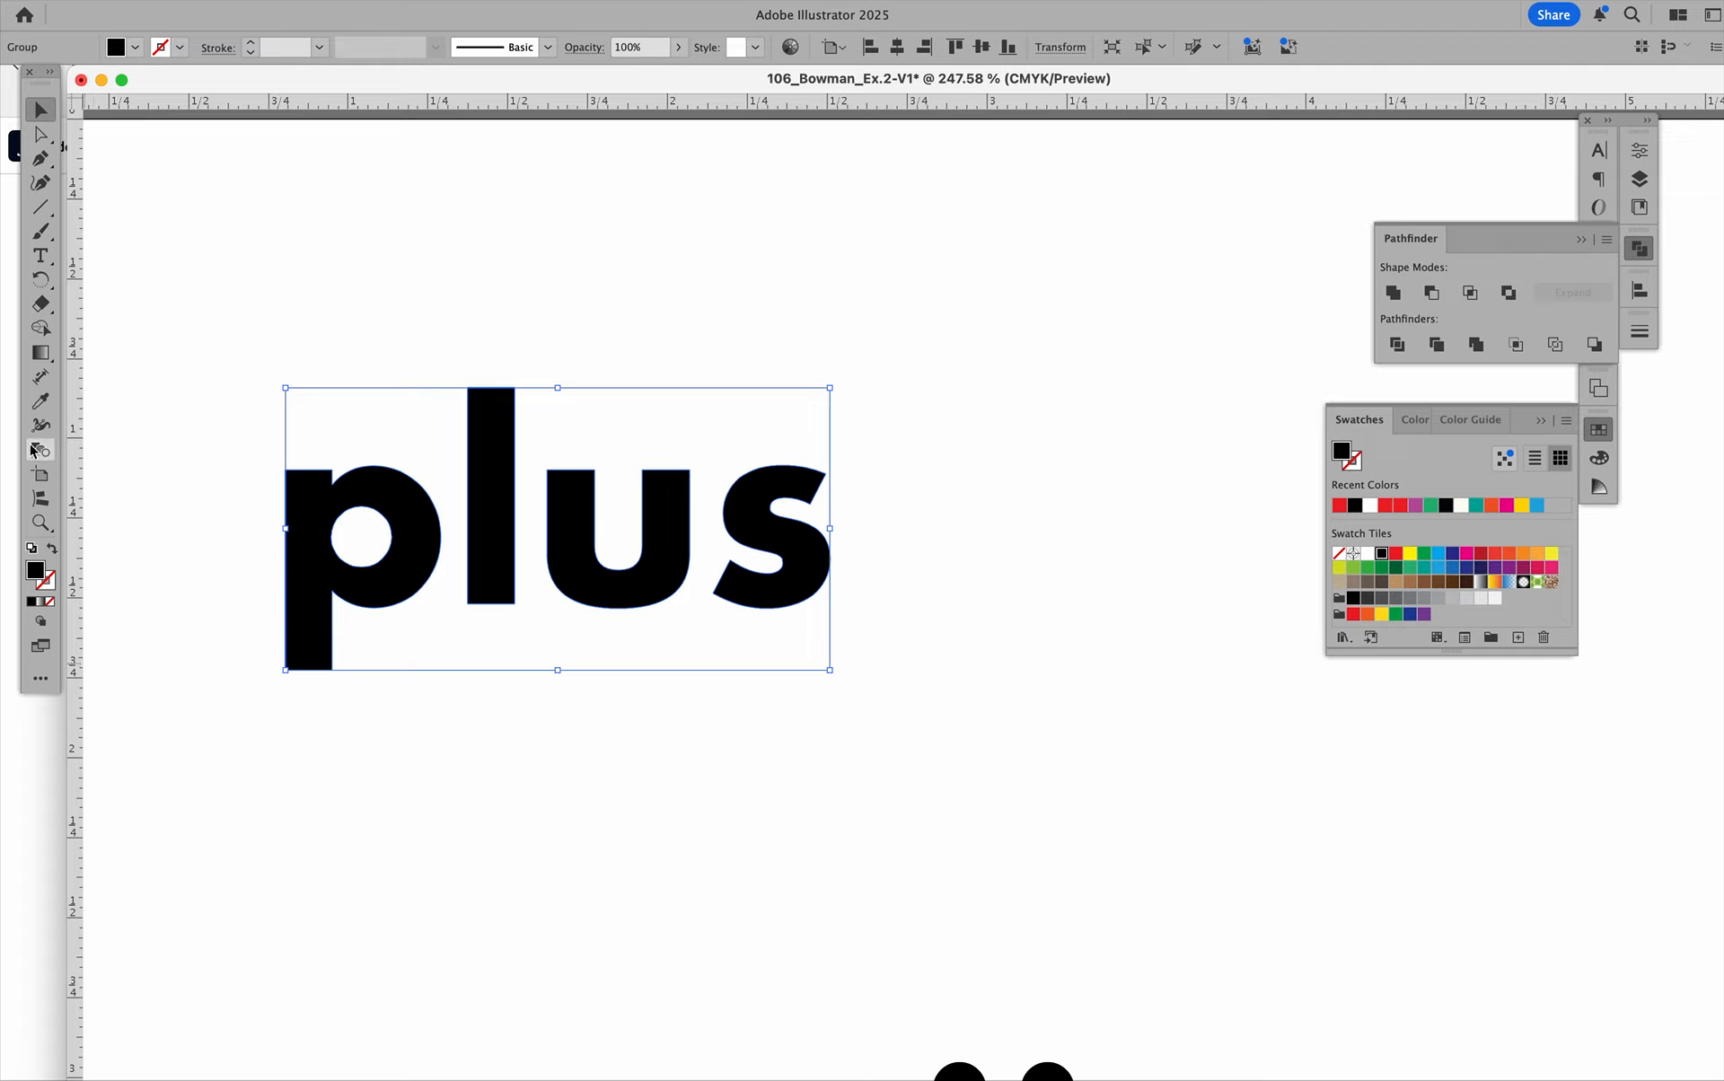
left_click(40, 679)
scroll(172, 386, "up", 3)
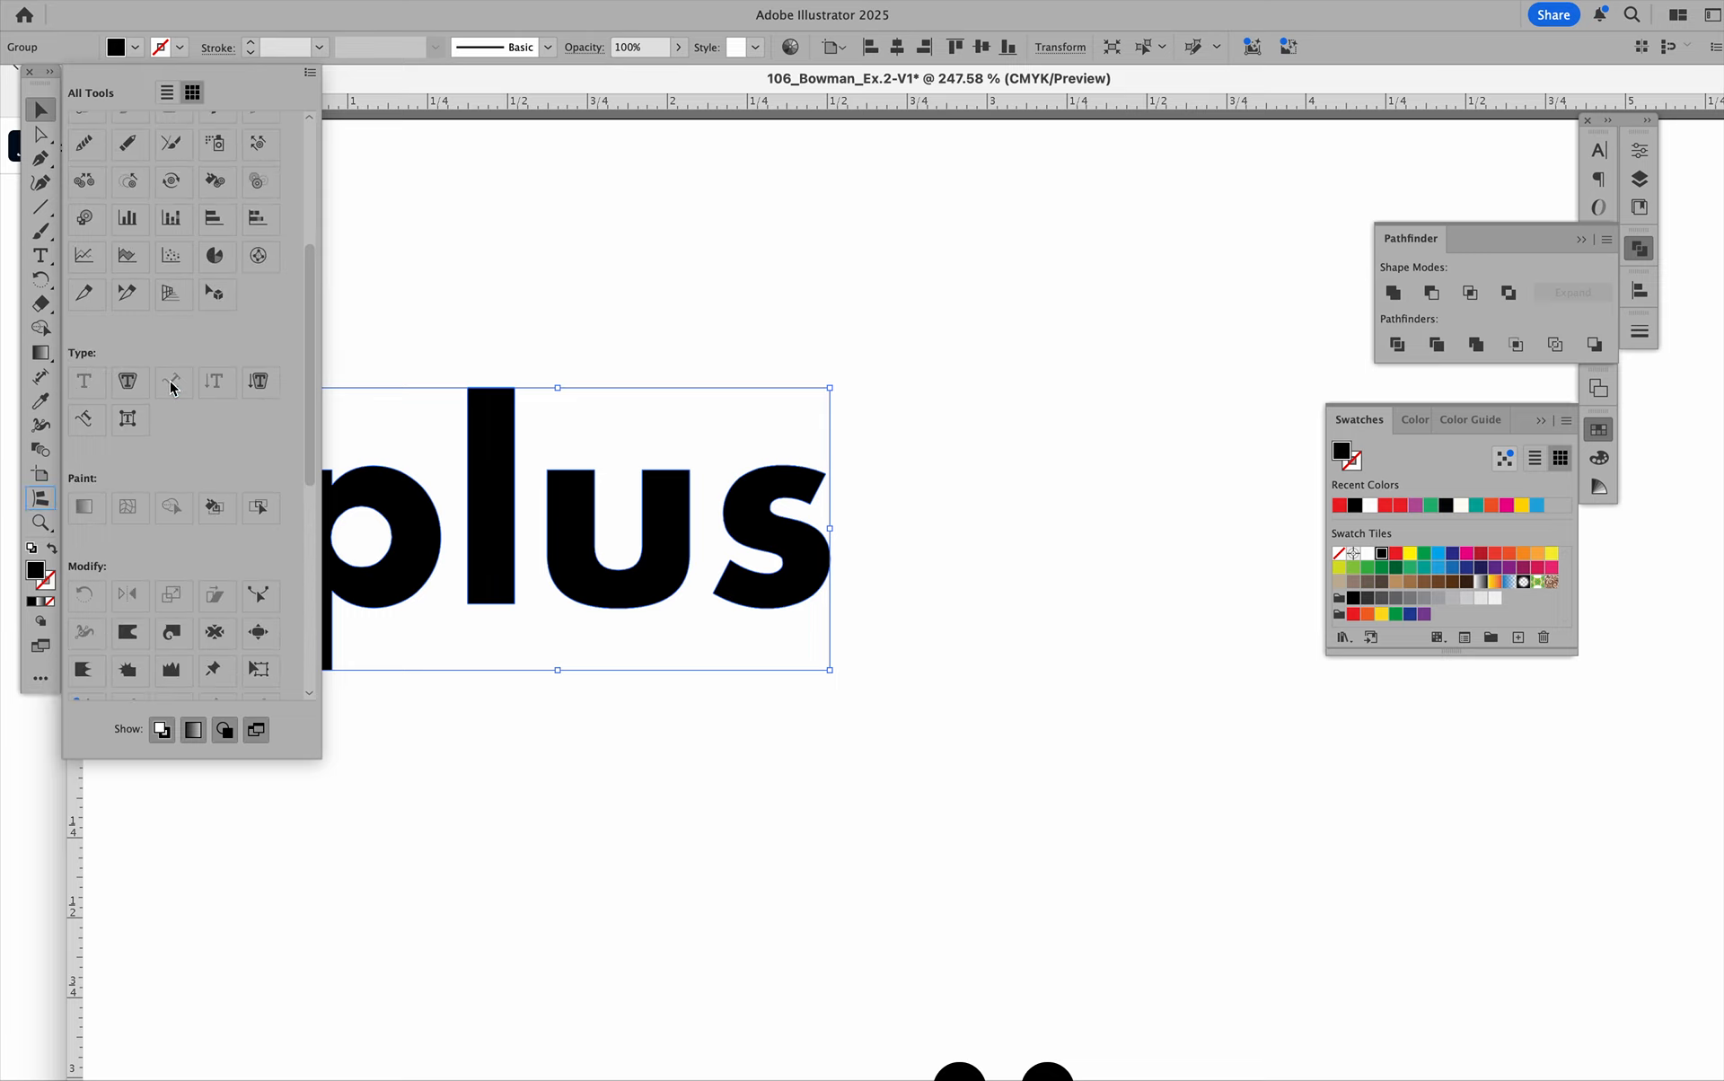
scroll(154, 349, "down", 3)
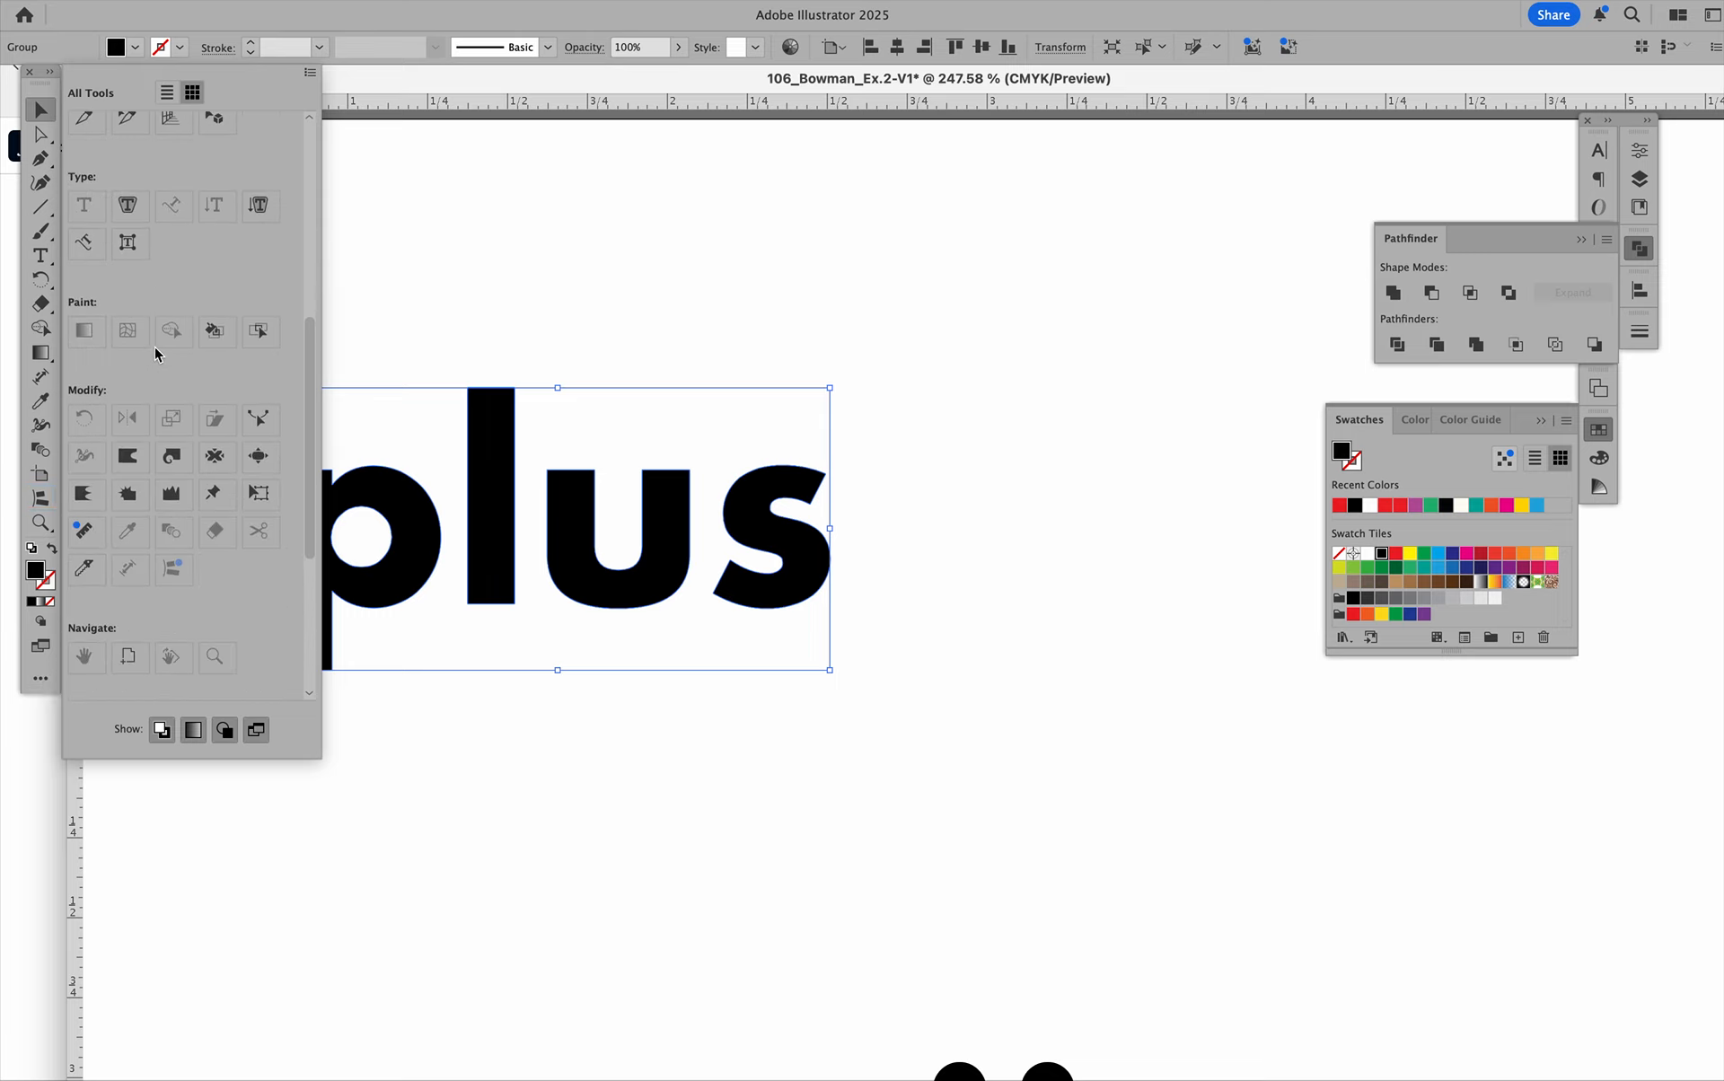
left_click(86, 569)
left_click(395, 354)
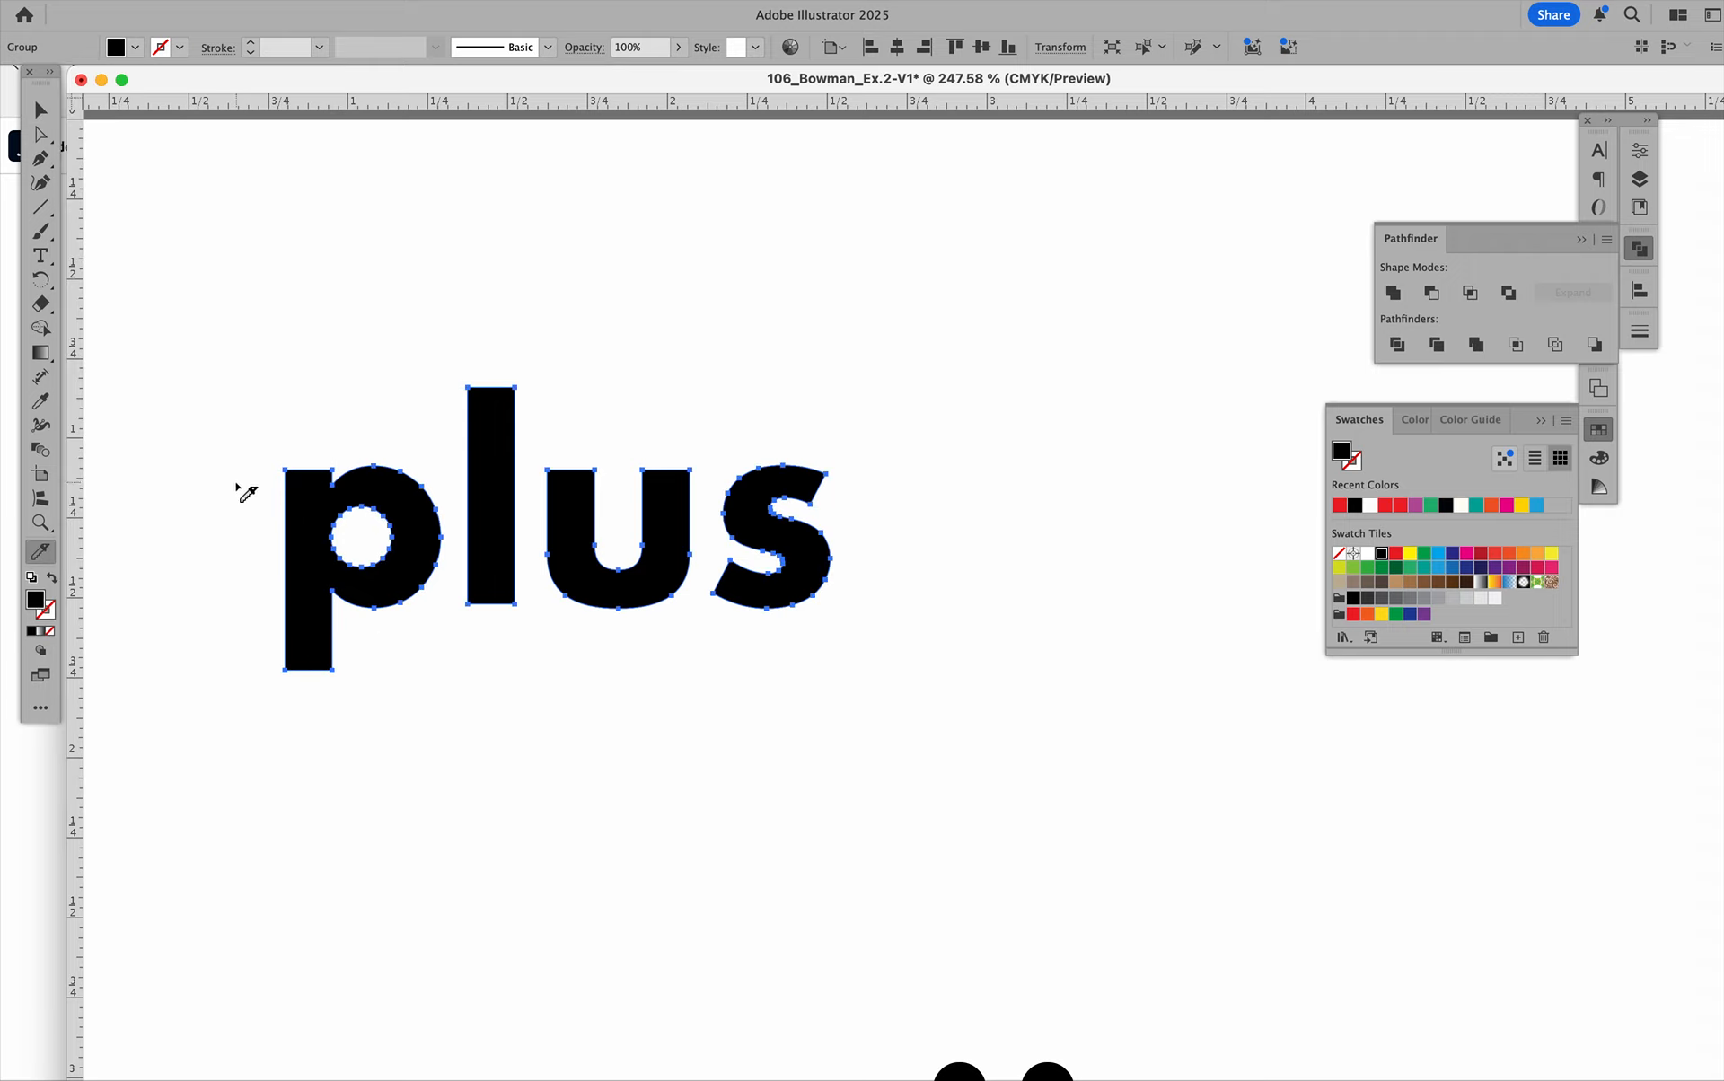
mouse_move(237, 484)
left_mouse_down()
mouse_move(323, 514)
mouse_move(463, 482)
left_mouse_up()
mouse_move(576, 499)
left_mouse_down()
mouse_move(769, 503)
mouse_move(812, 478)
mouse_move(817, 452)
left_mouse_up()
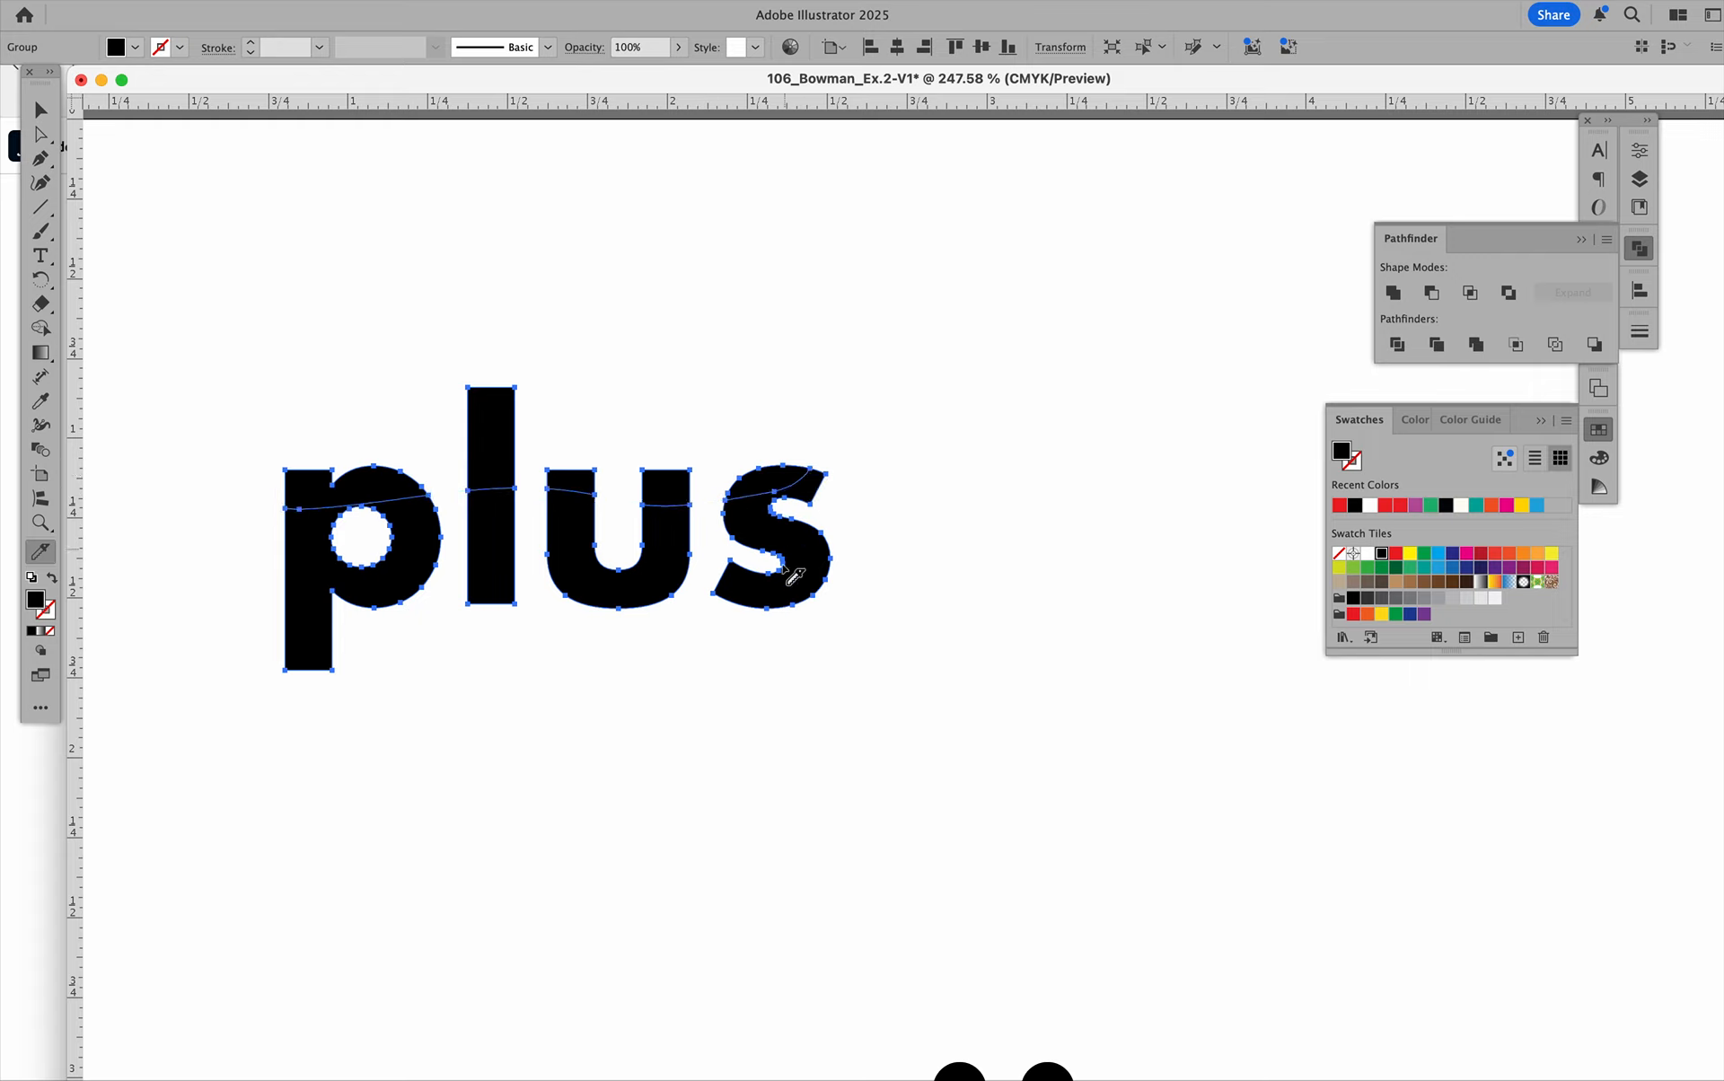
Slice further freehand Knife cuts through the right side of the "s", the lower part of the "u" and the bowl of the "p".
left_click_drag(819, 521, 794, 622)
left_click_drag(537, 540, 674, 598)
left_click_drag(461, 535, 269, 596)
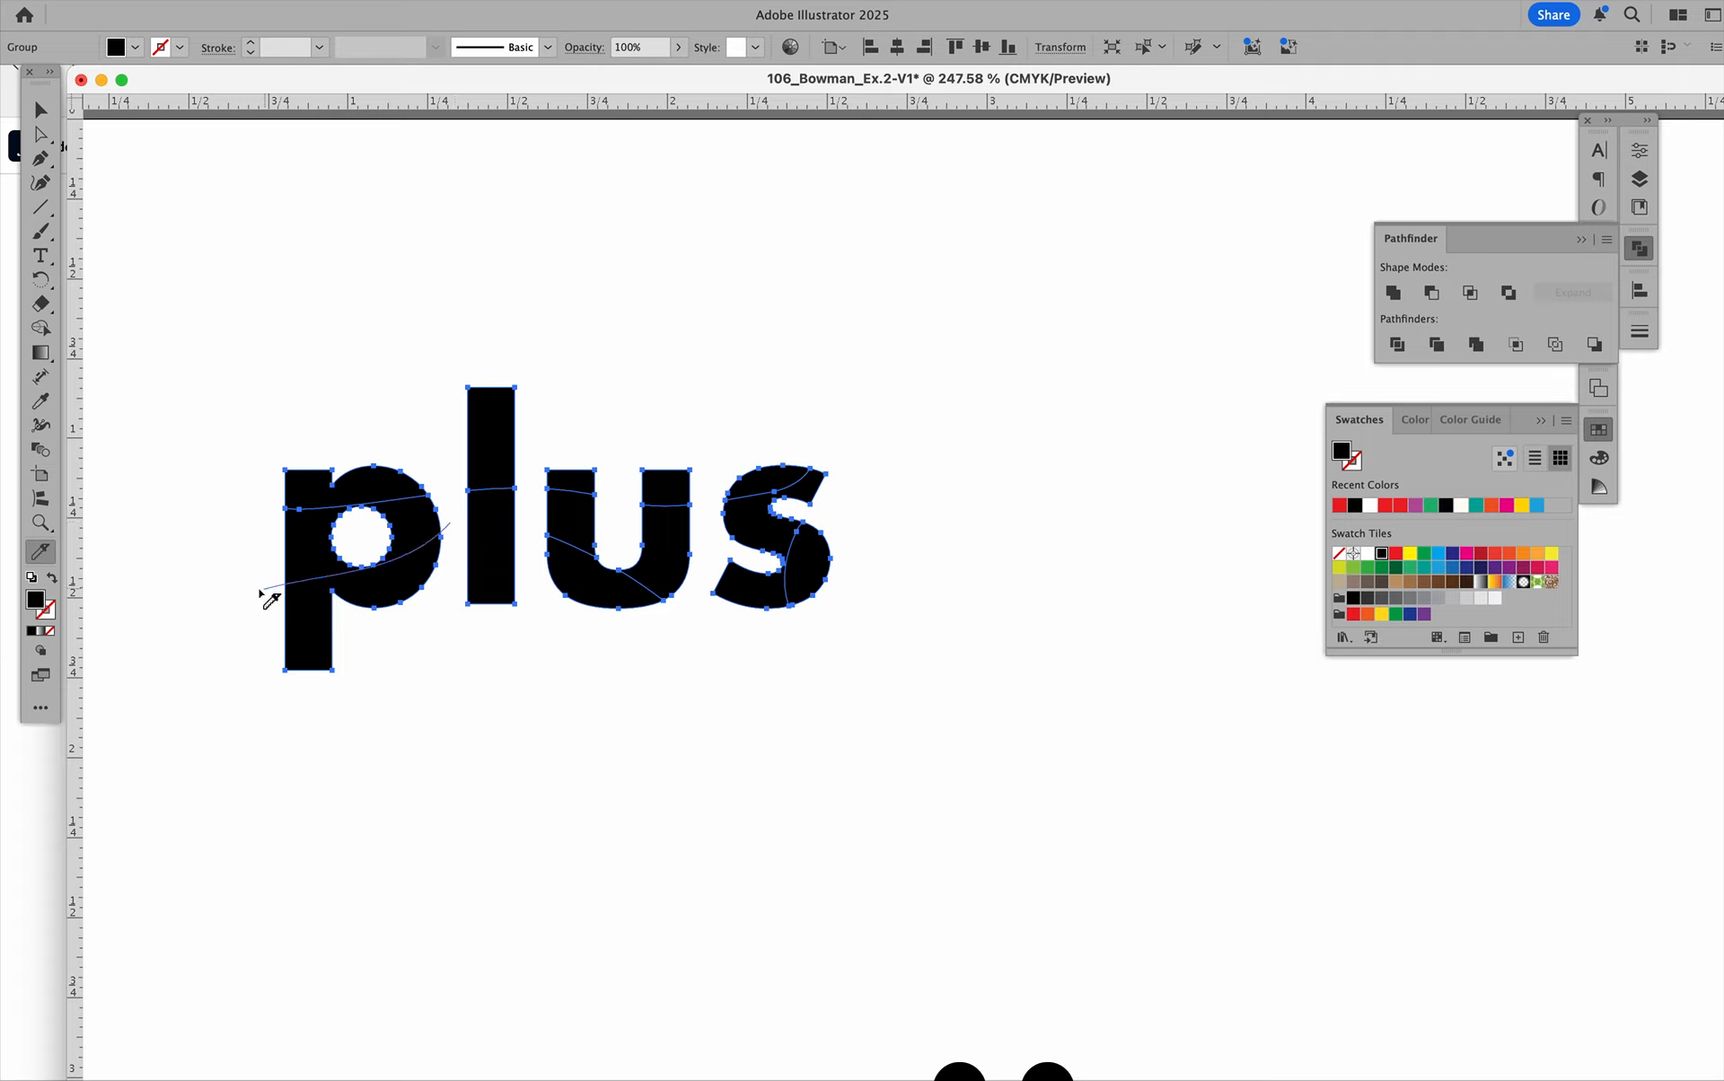
left_click(36, 110)
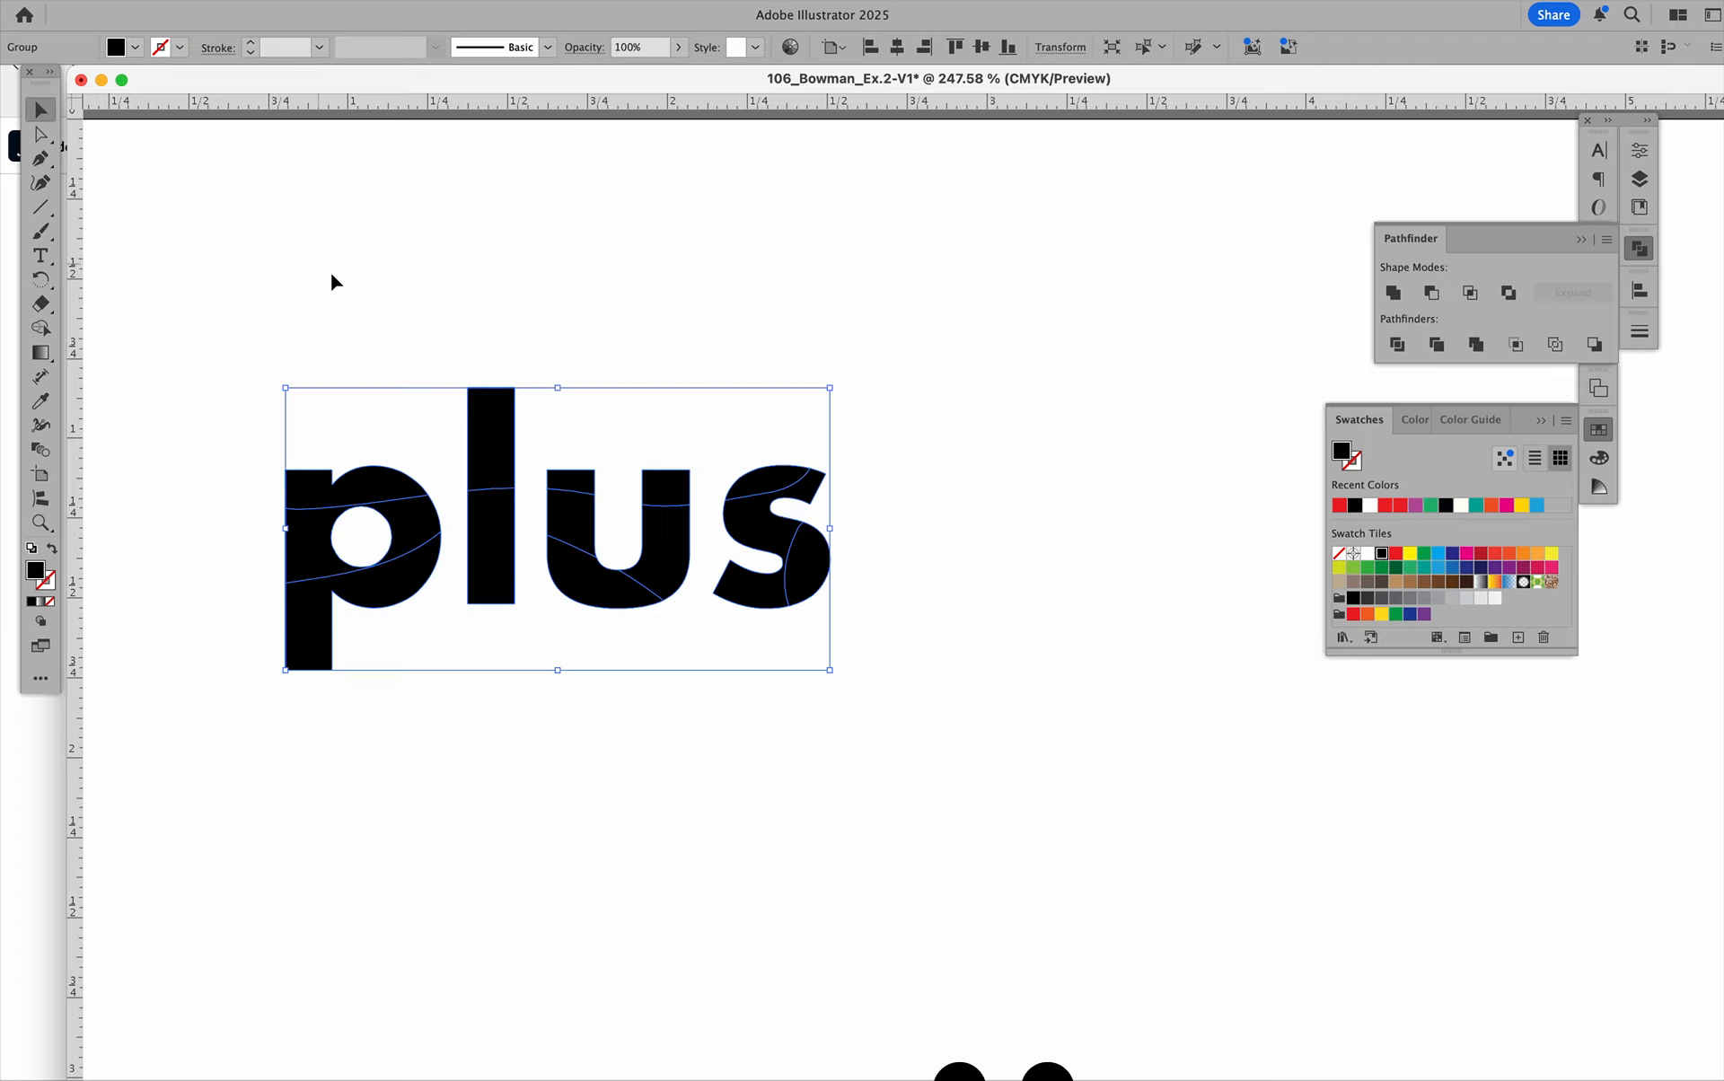
Ungroup the sliced "plus" lettering and deselect it.
left_click(330, 273)
left_click(384, 490)
left_click(238, 1)
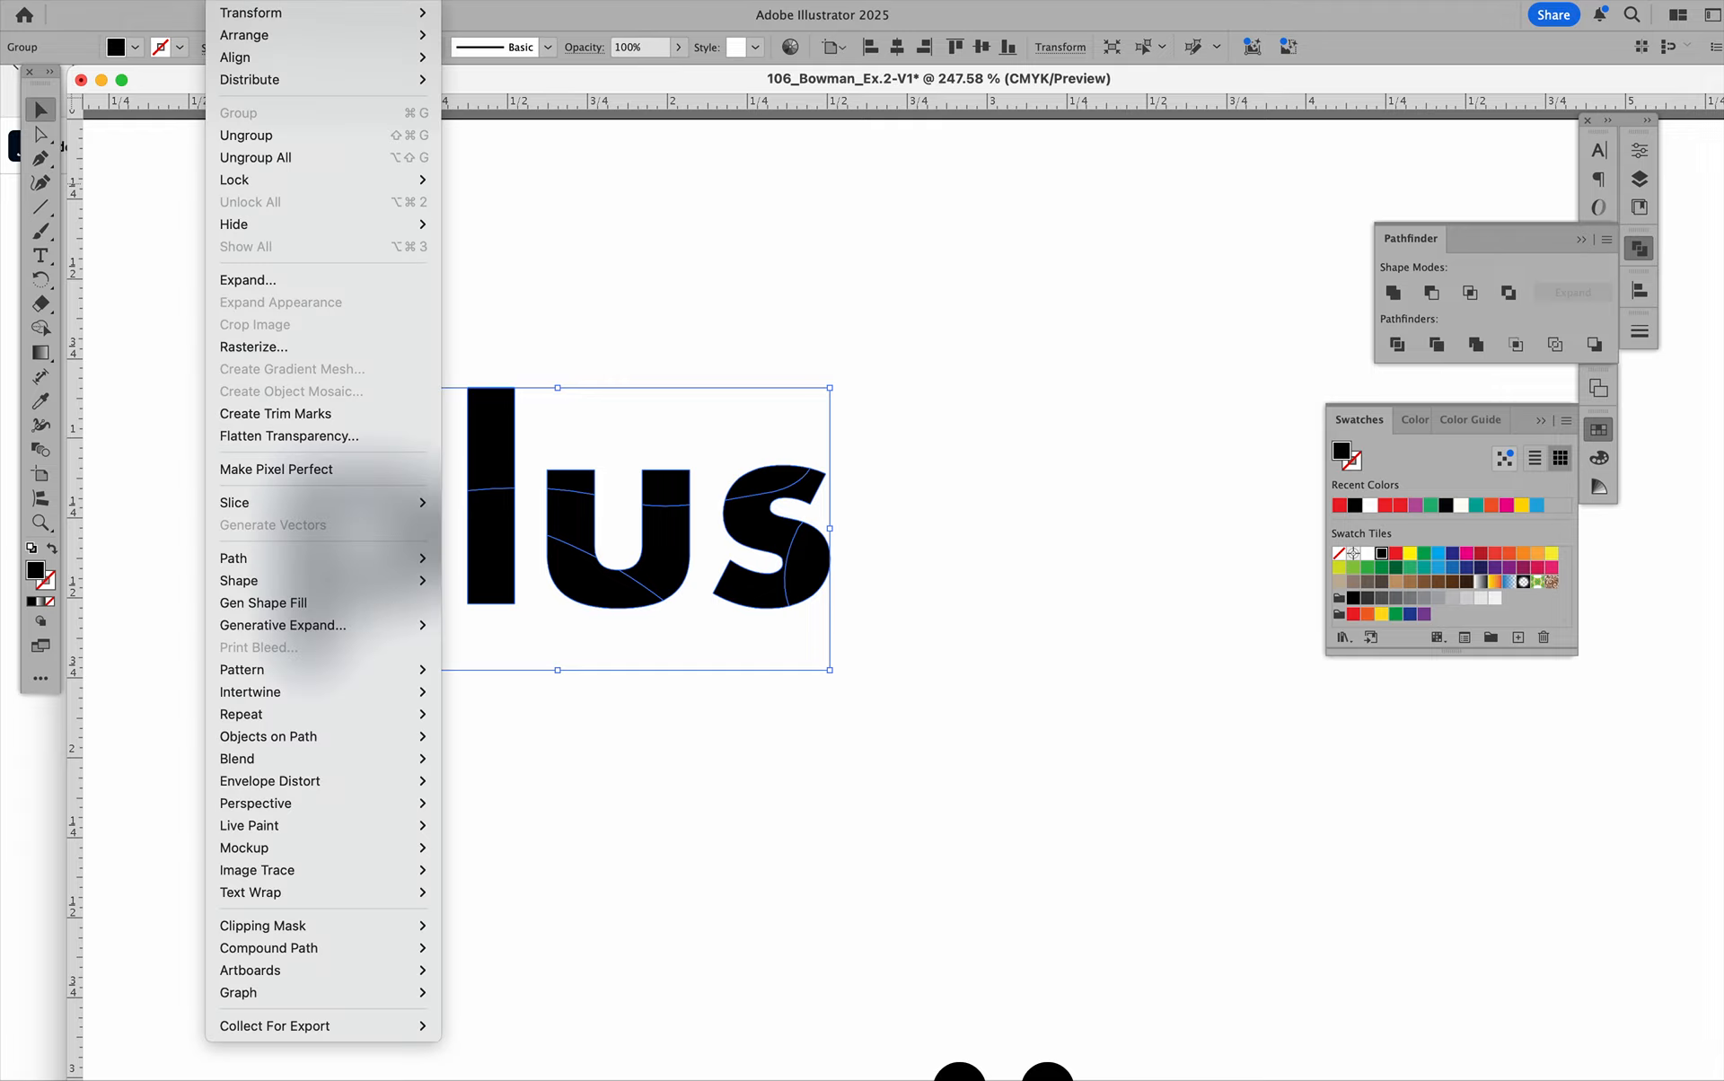
left_click(247, 134)
left_click(530, 242)
Nudge the top slice of the "p" slightly upward to open a thin gap along the cut.
left_click(493, 453)
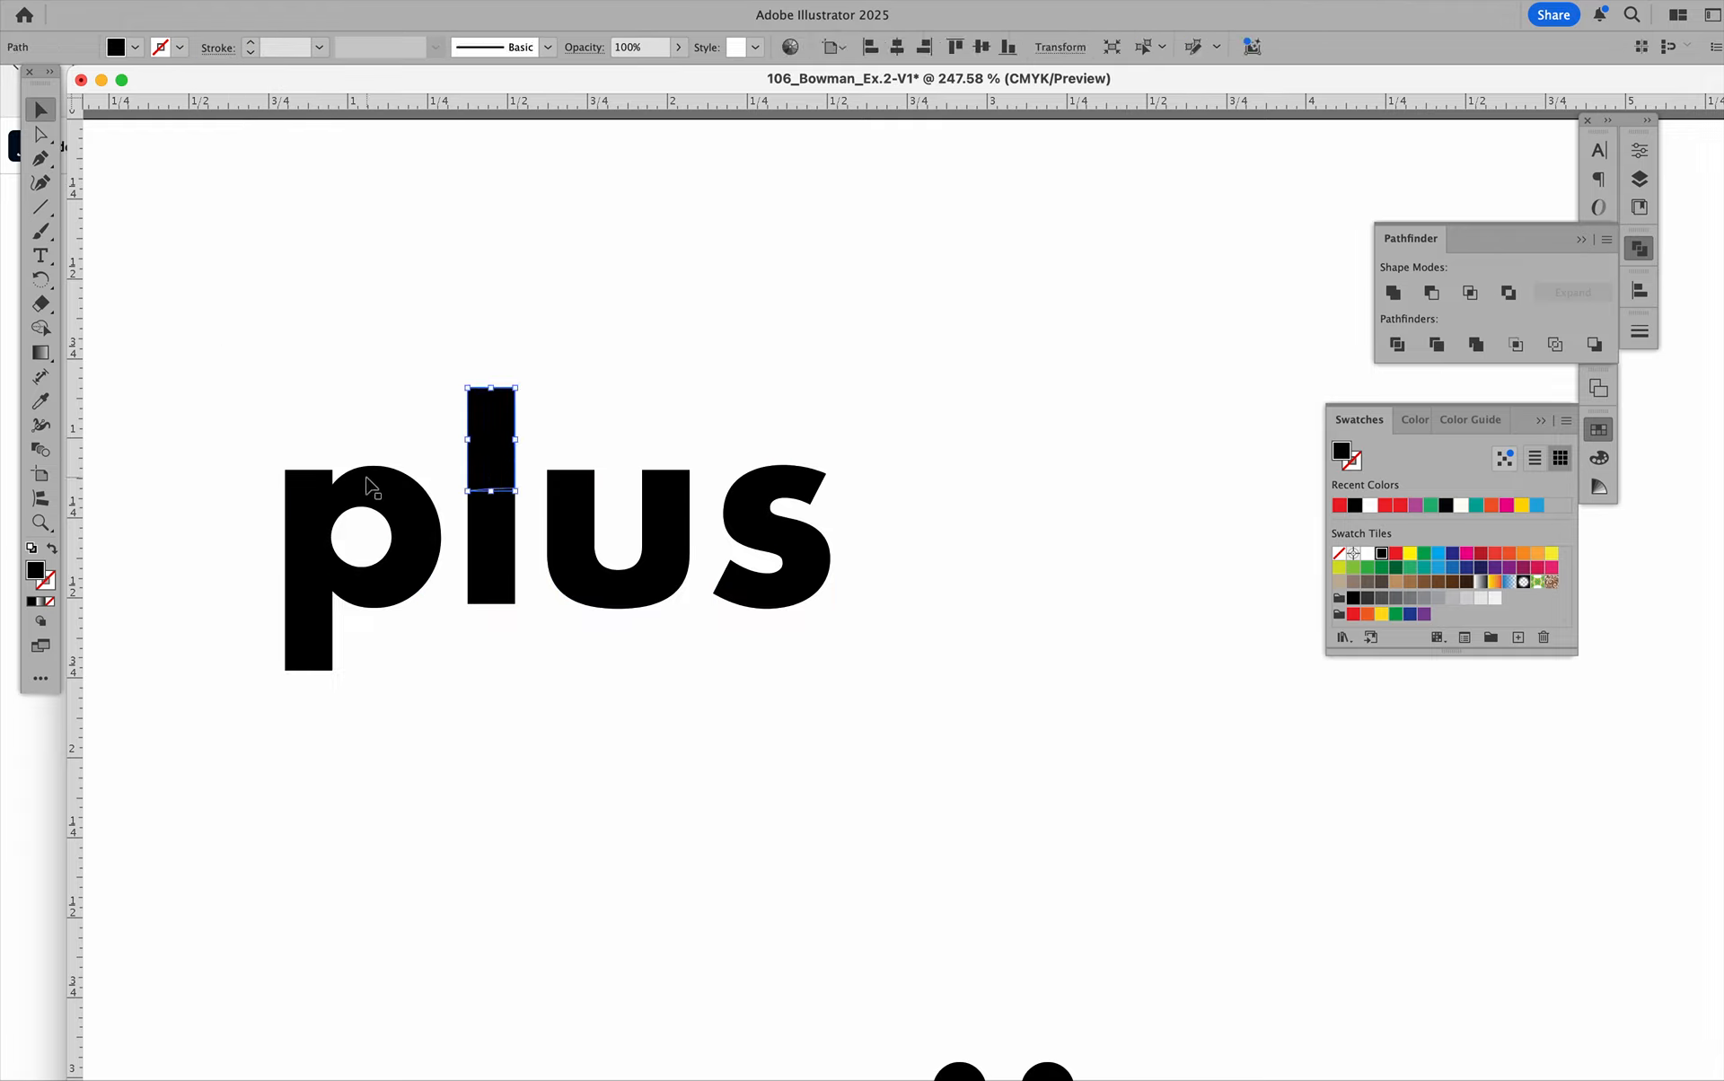
left_click(384, 485)
left_click_drag(384, 485, 384, 431)
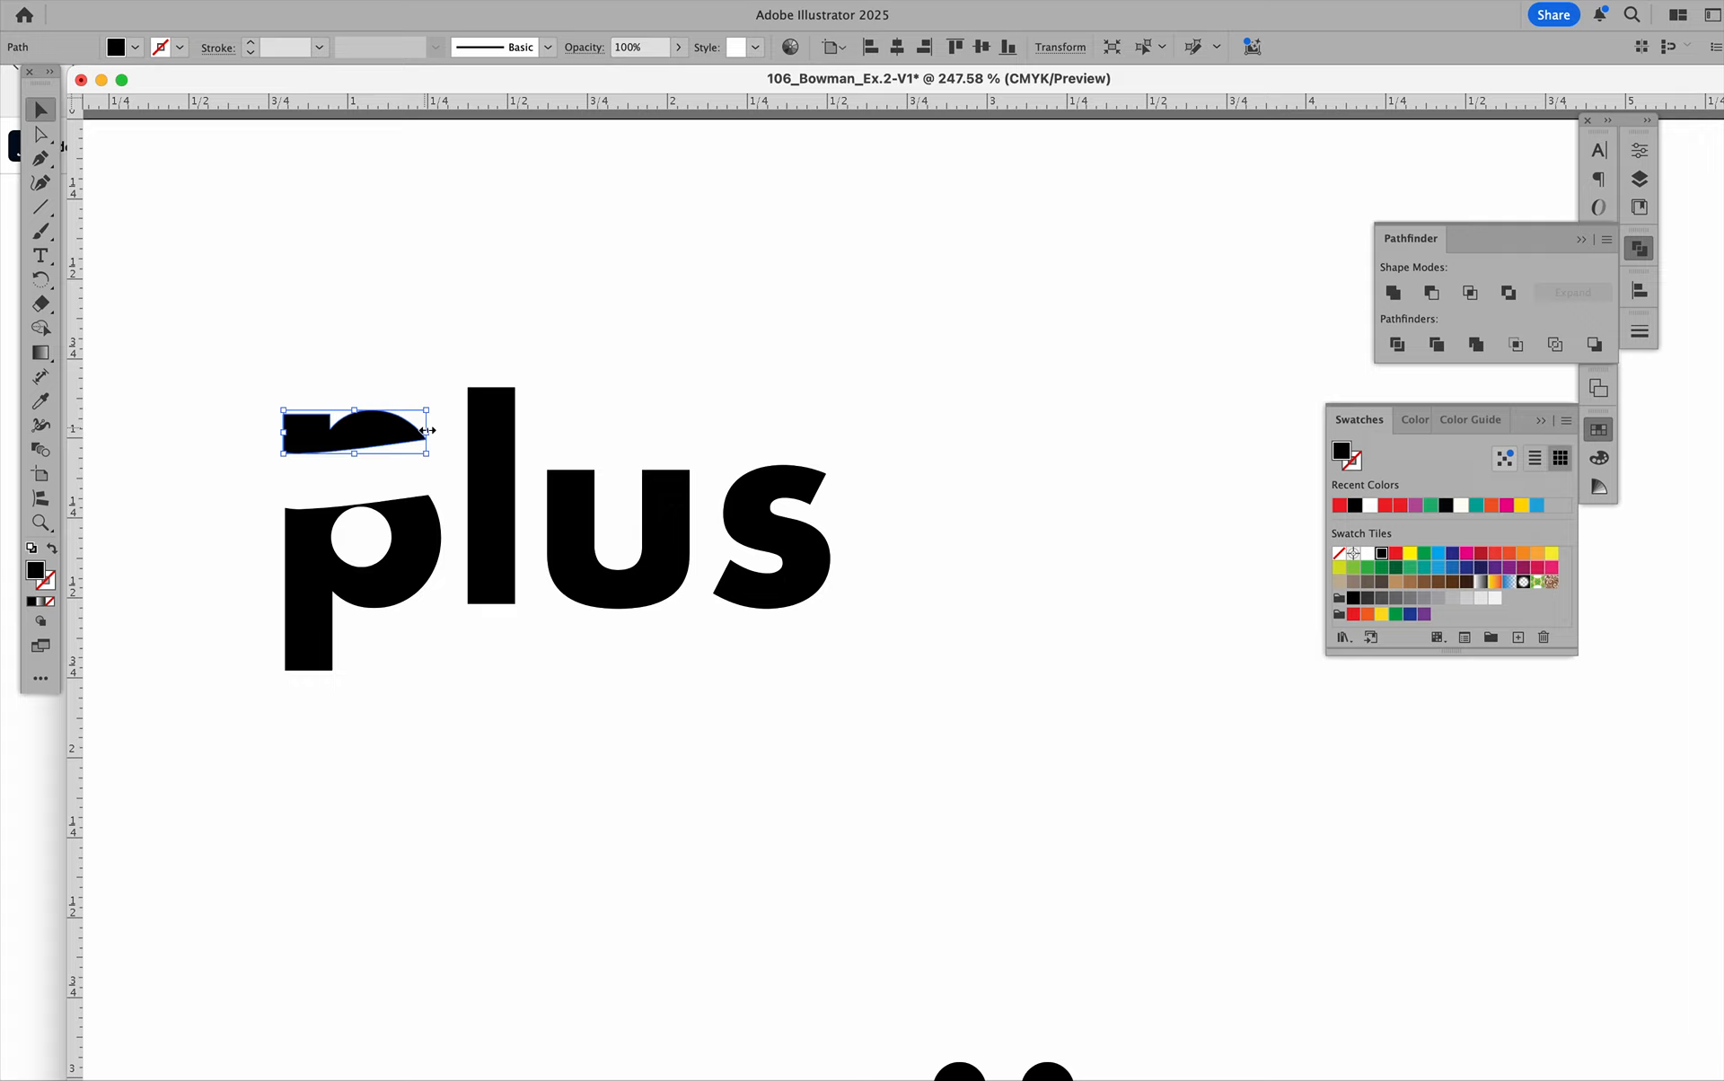
key("super+z")
key("Up")
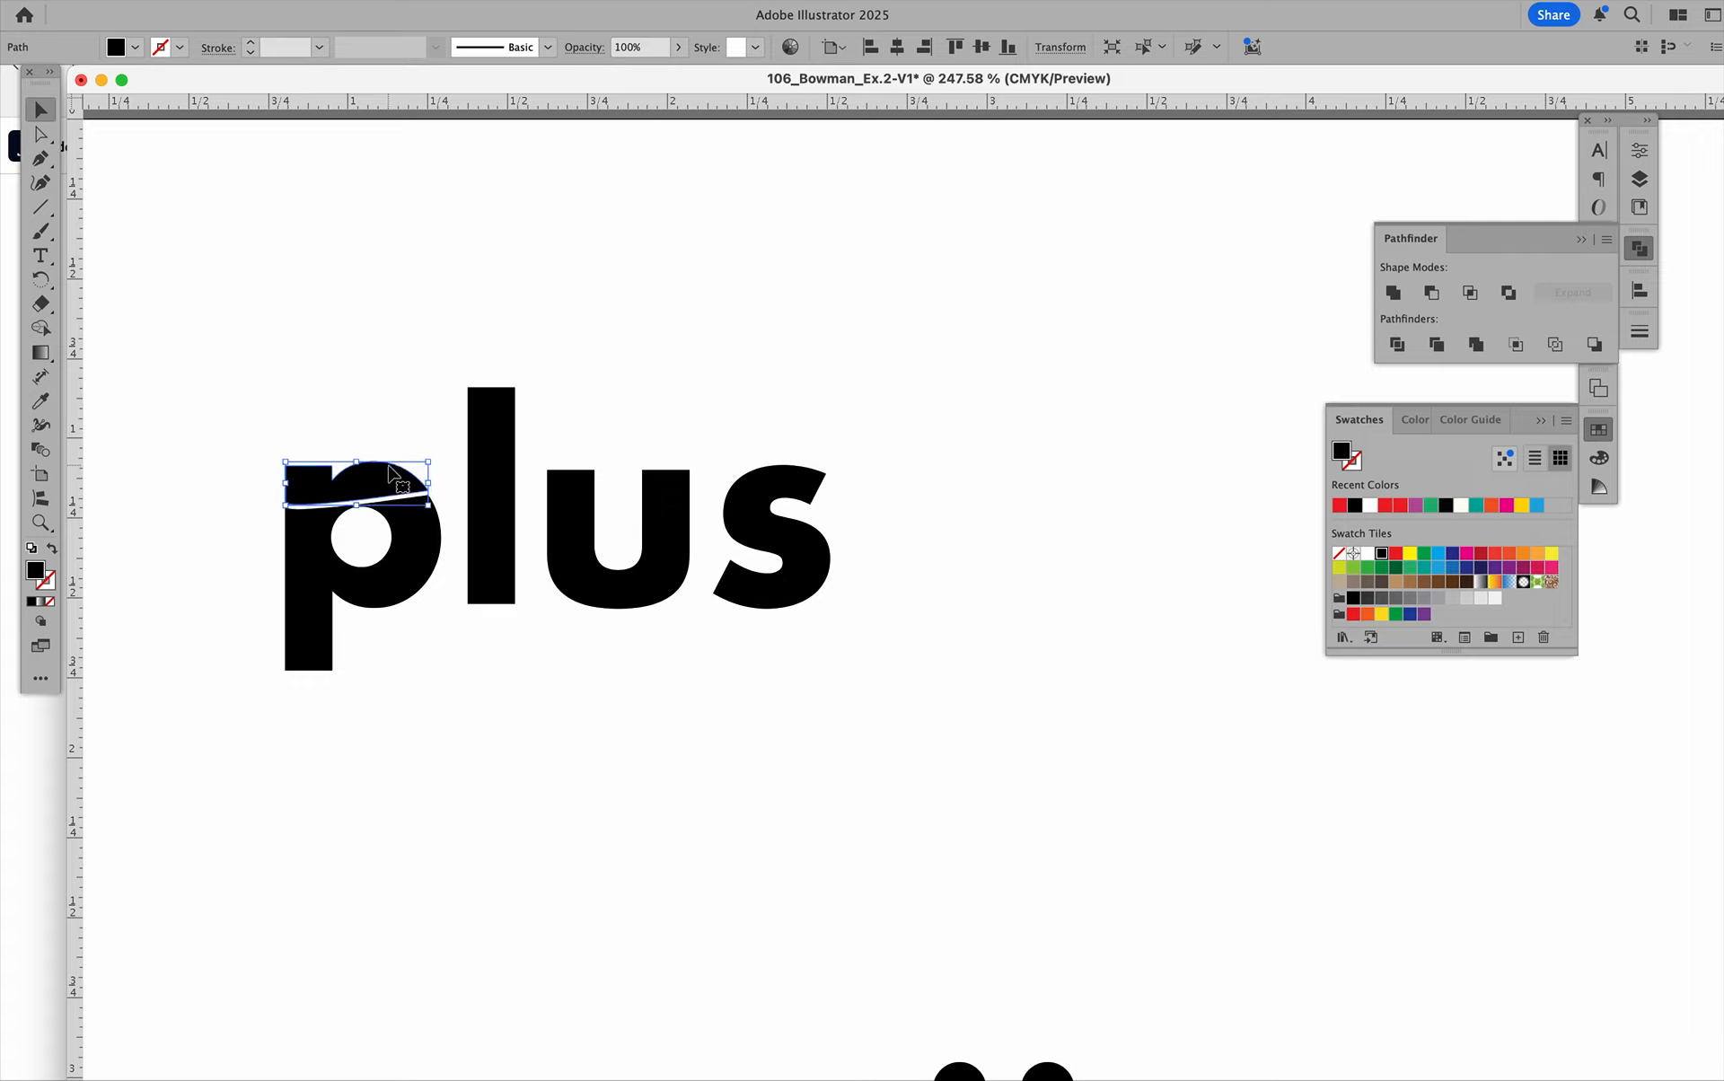
Nudge the upper piece of the "l" up and shift its lower piece slightly right and up.
left_click(477, 433)
key("Up")
key("Up")
left_click_drag(498, 497, 515, 490)
Offset the middle-left piece of the "u" down and right, and move its top-right piece slightly right and down.
left_click(567, 508)
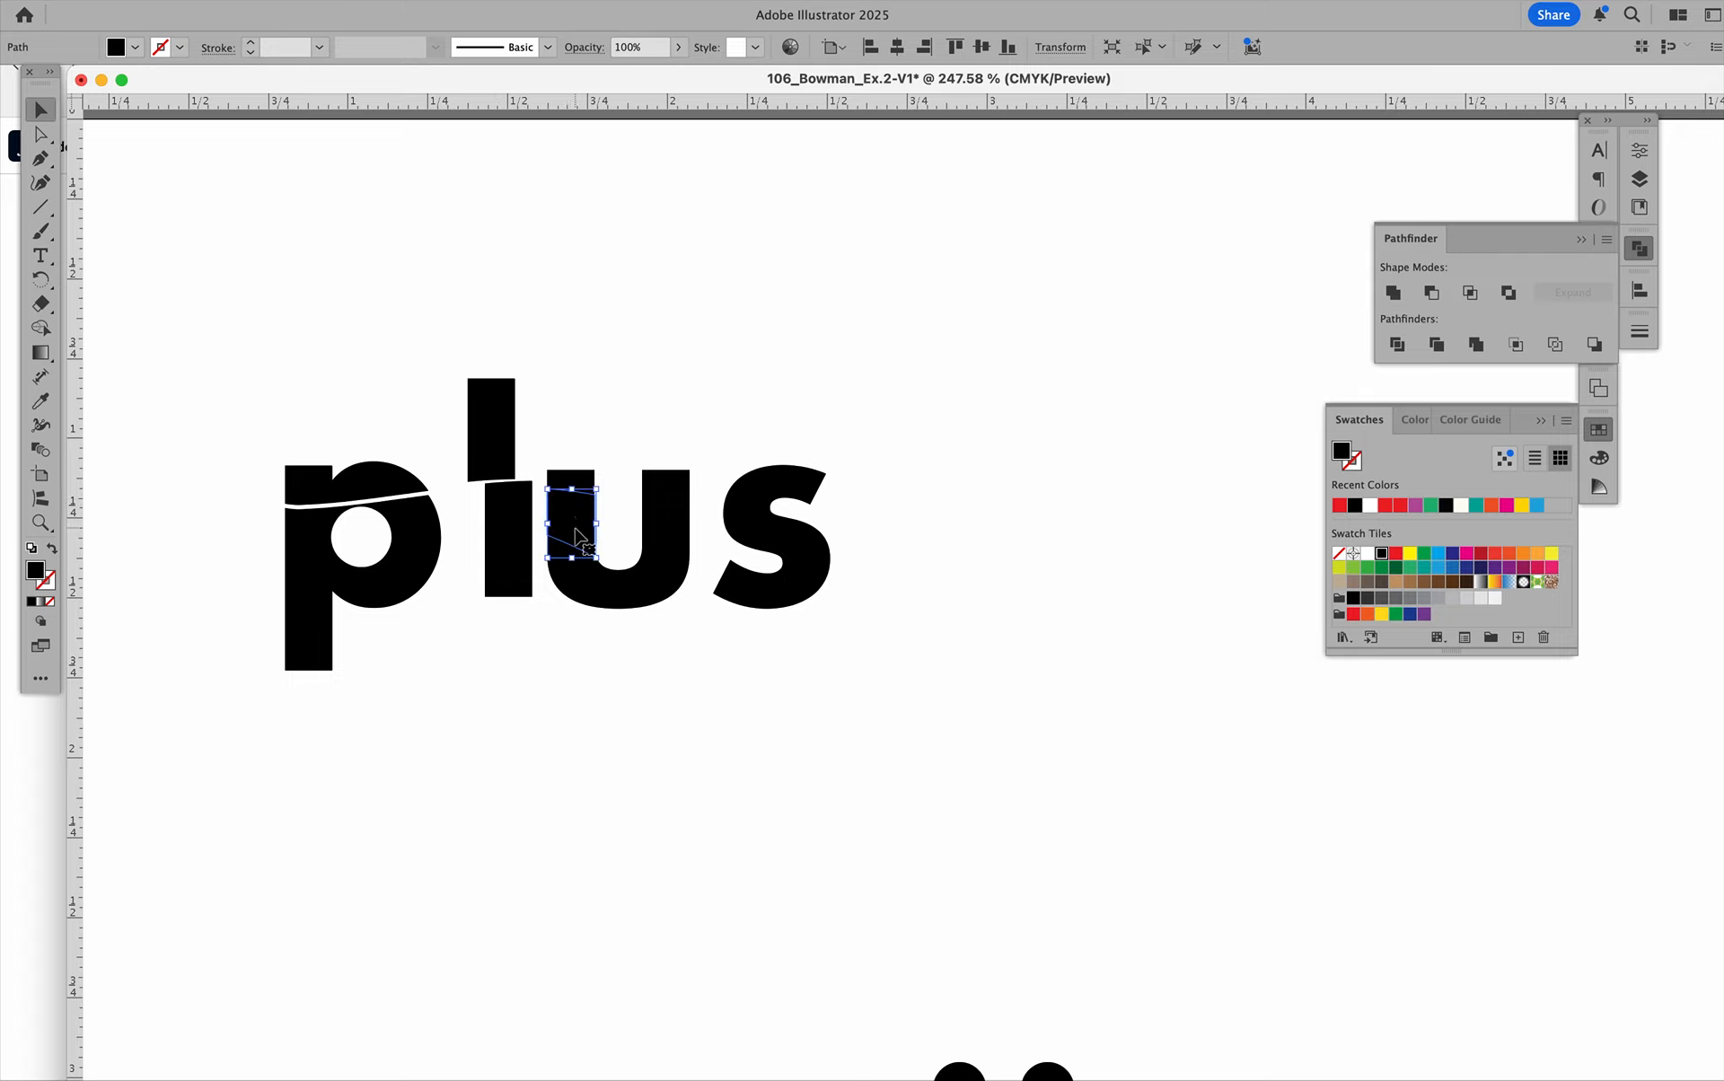
key("Down")
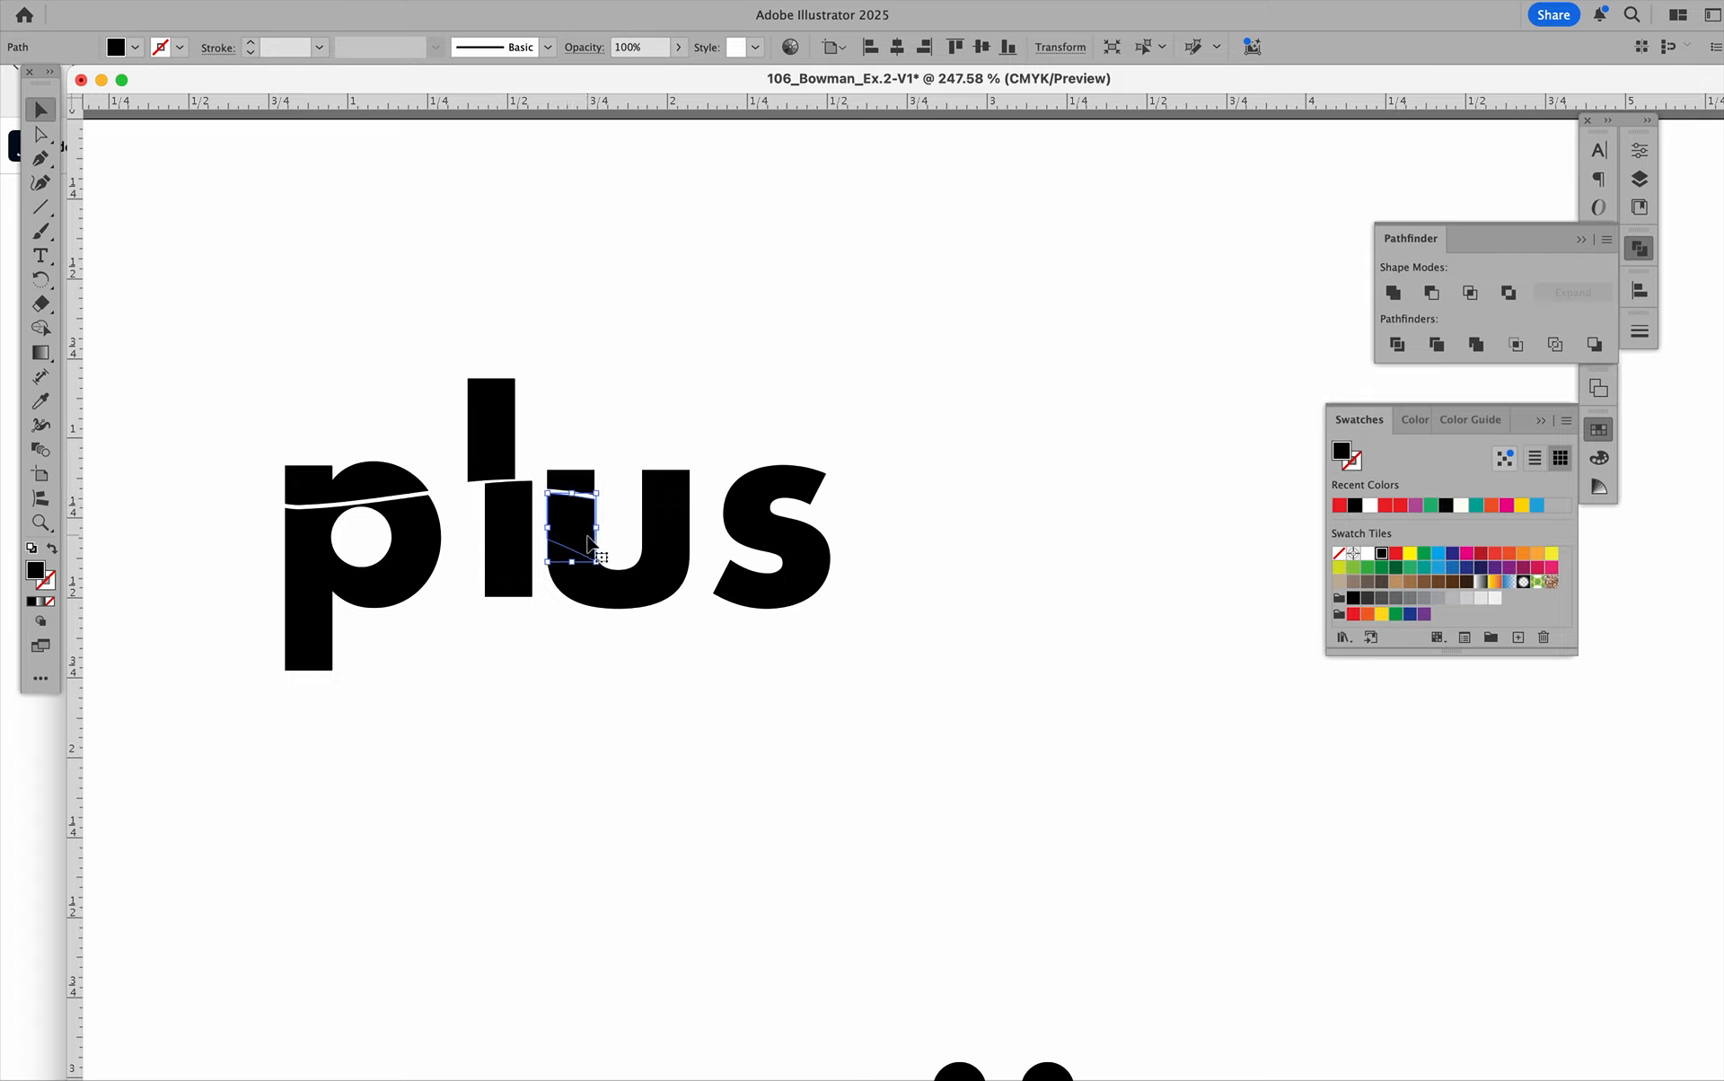
key("Right")
key("Right")
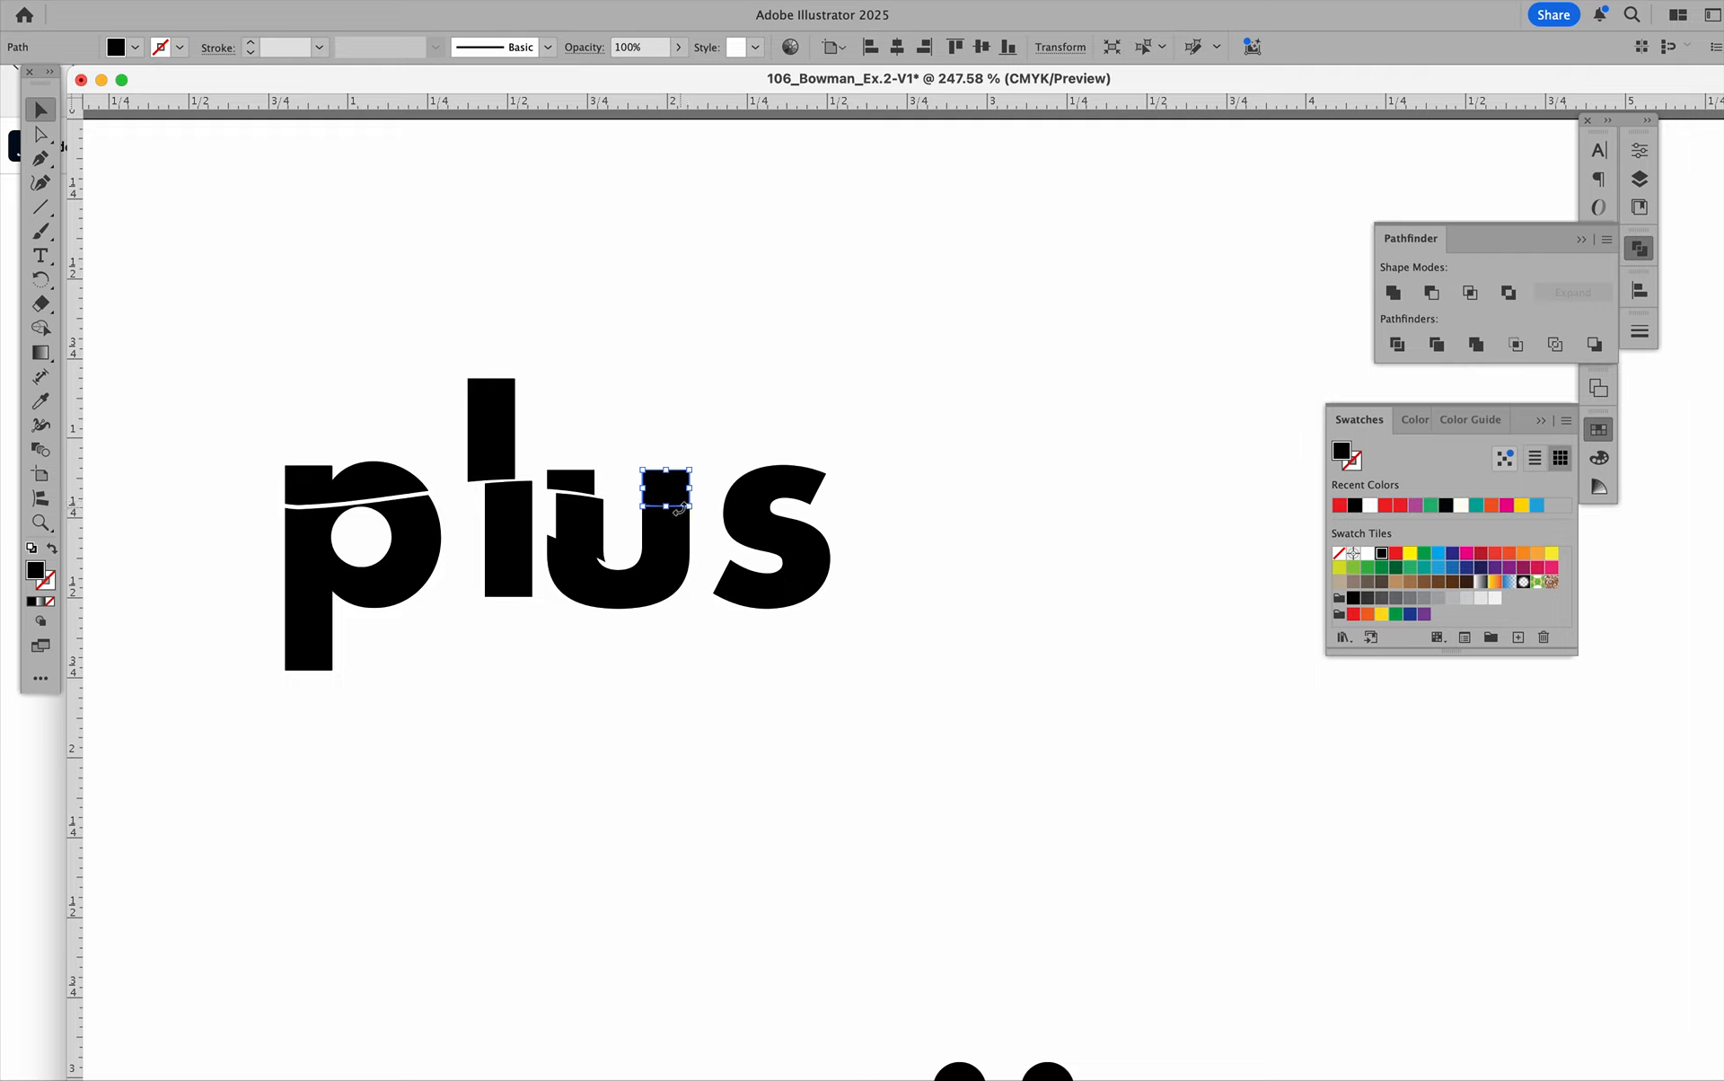
left_click_drag(662, 488, 666, 492)
Nudge the top slice of the "s" slightly down and move its lower-right slice further down.
left_click(744, 525)
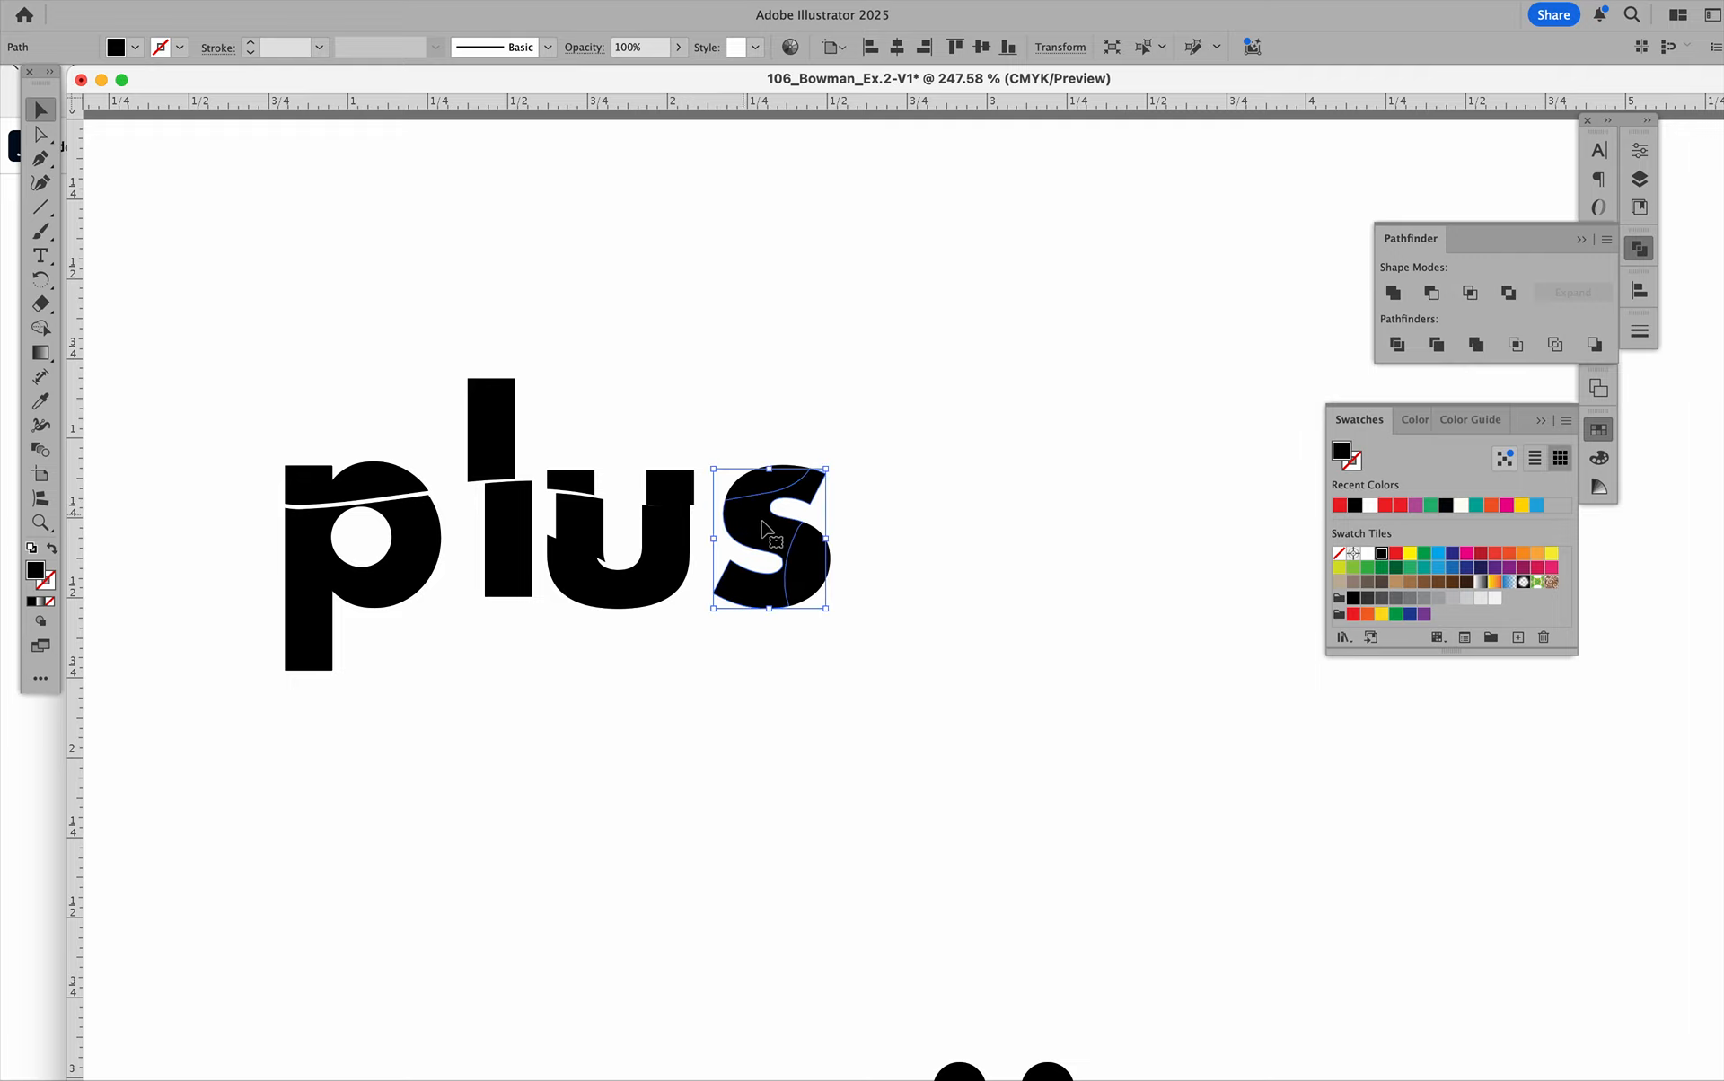
left_click(806, 435)
left_click(778, 471)
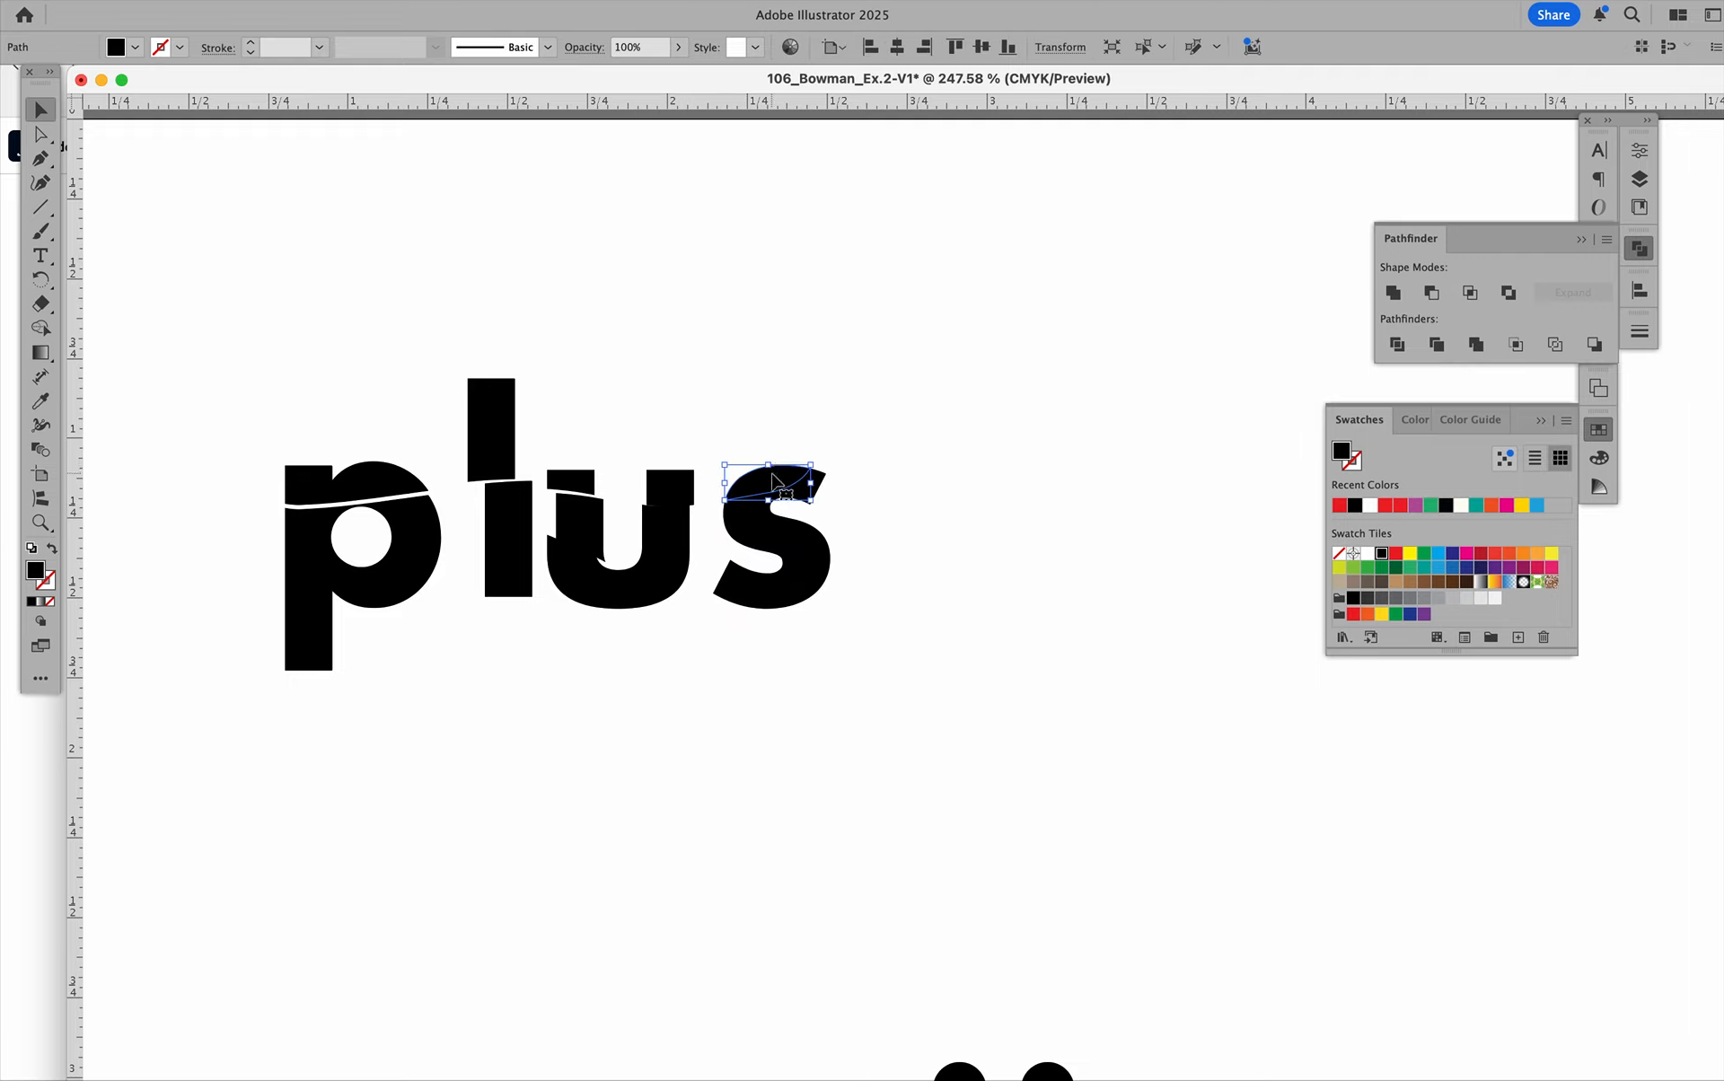
key("Down")
key("Down")
left_click(806, 556)
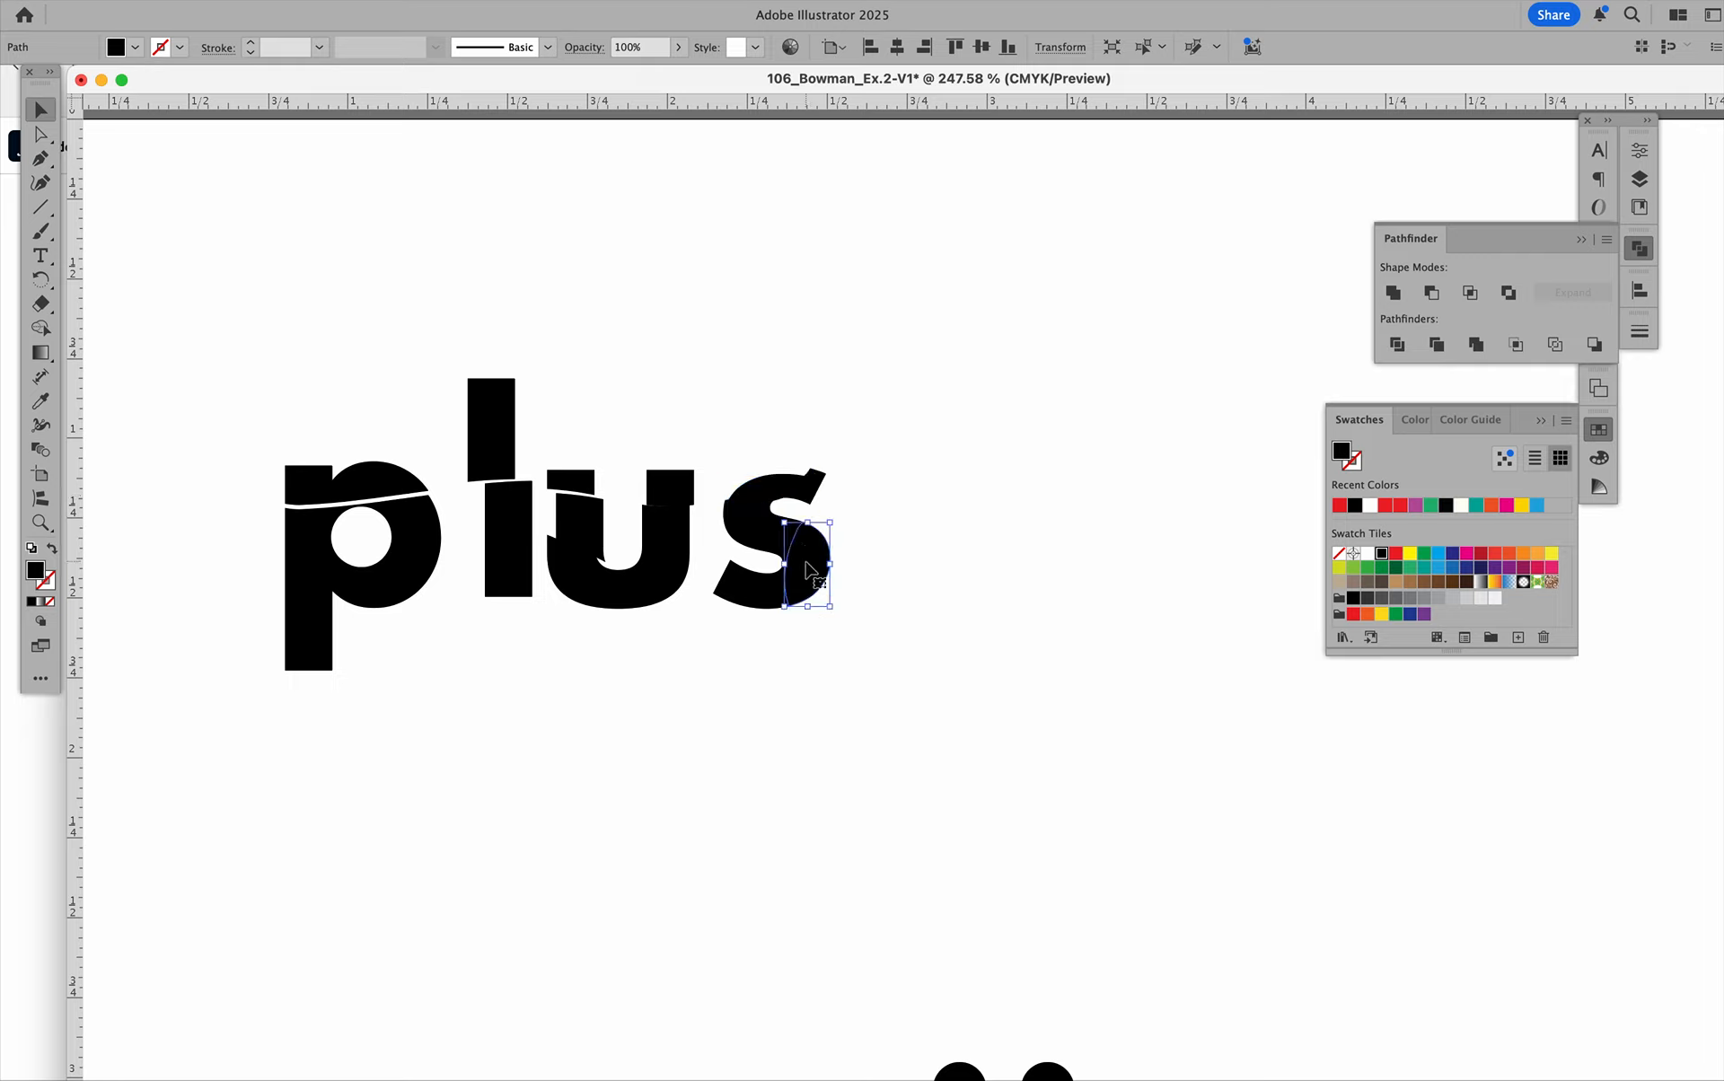
key("Down")
key("Down")
key("Down")
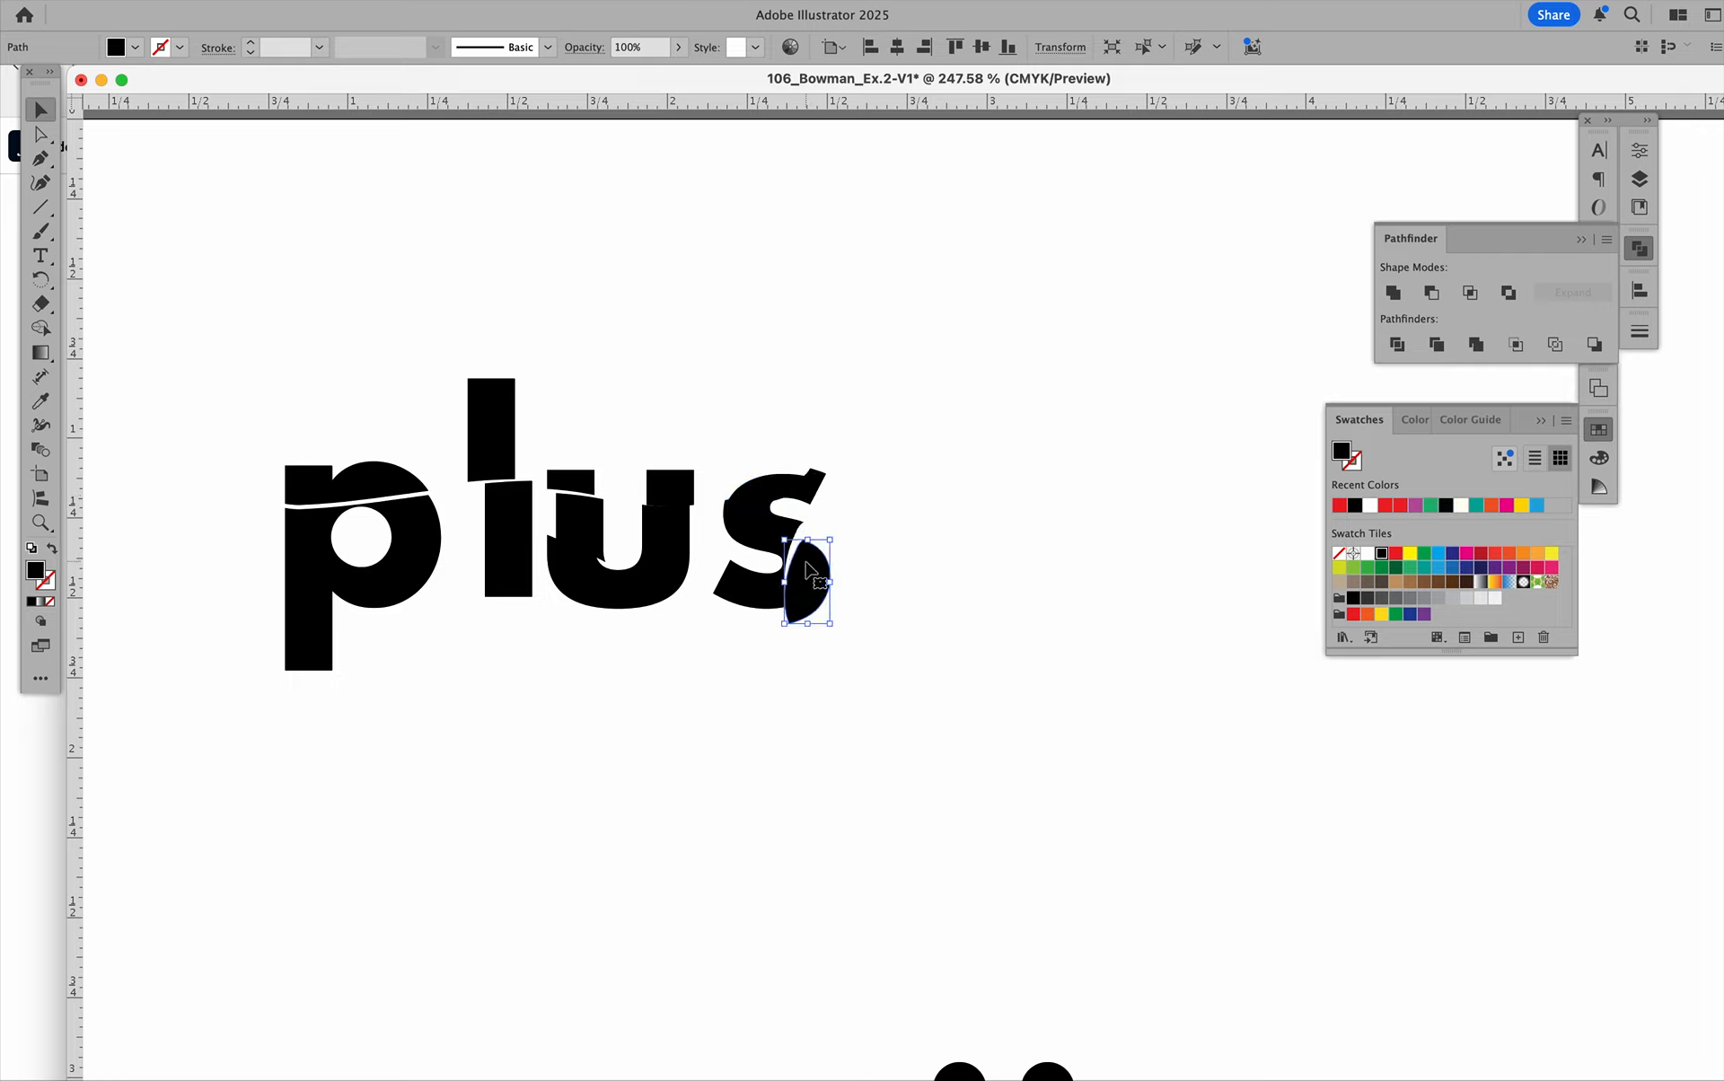
Nudge the bottom slice of the "p" down to open a gap along its lower cut, and deselect it.
left_click(704, 675)
left_click(381, 597)
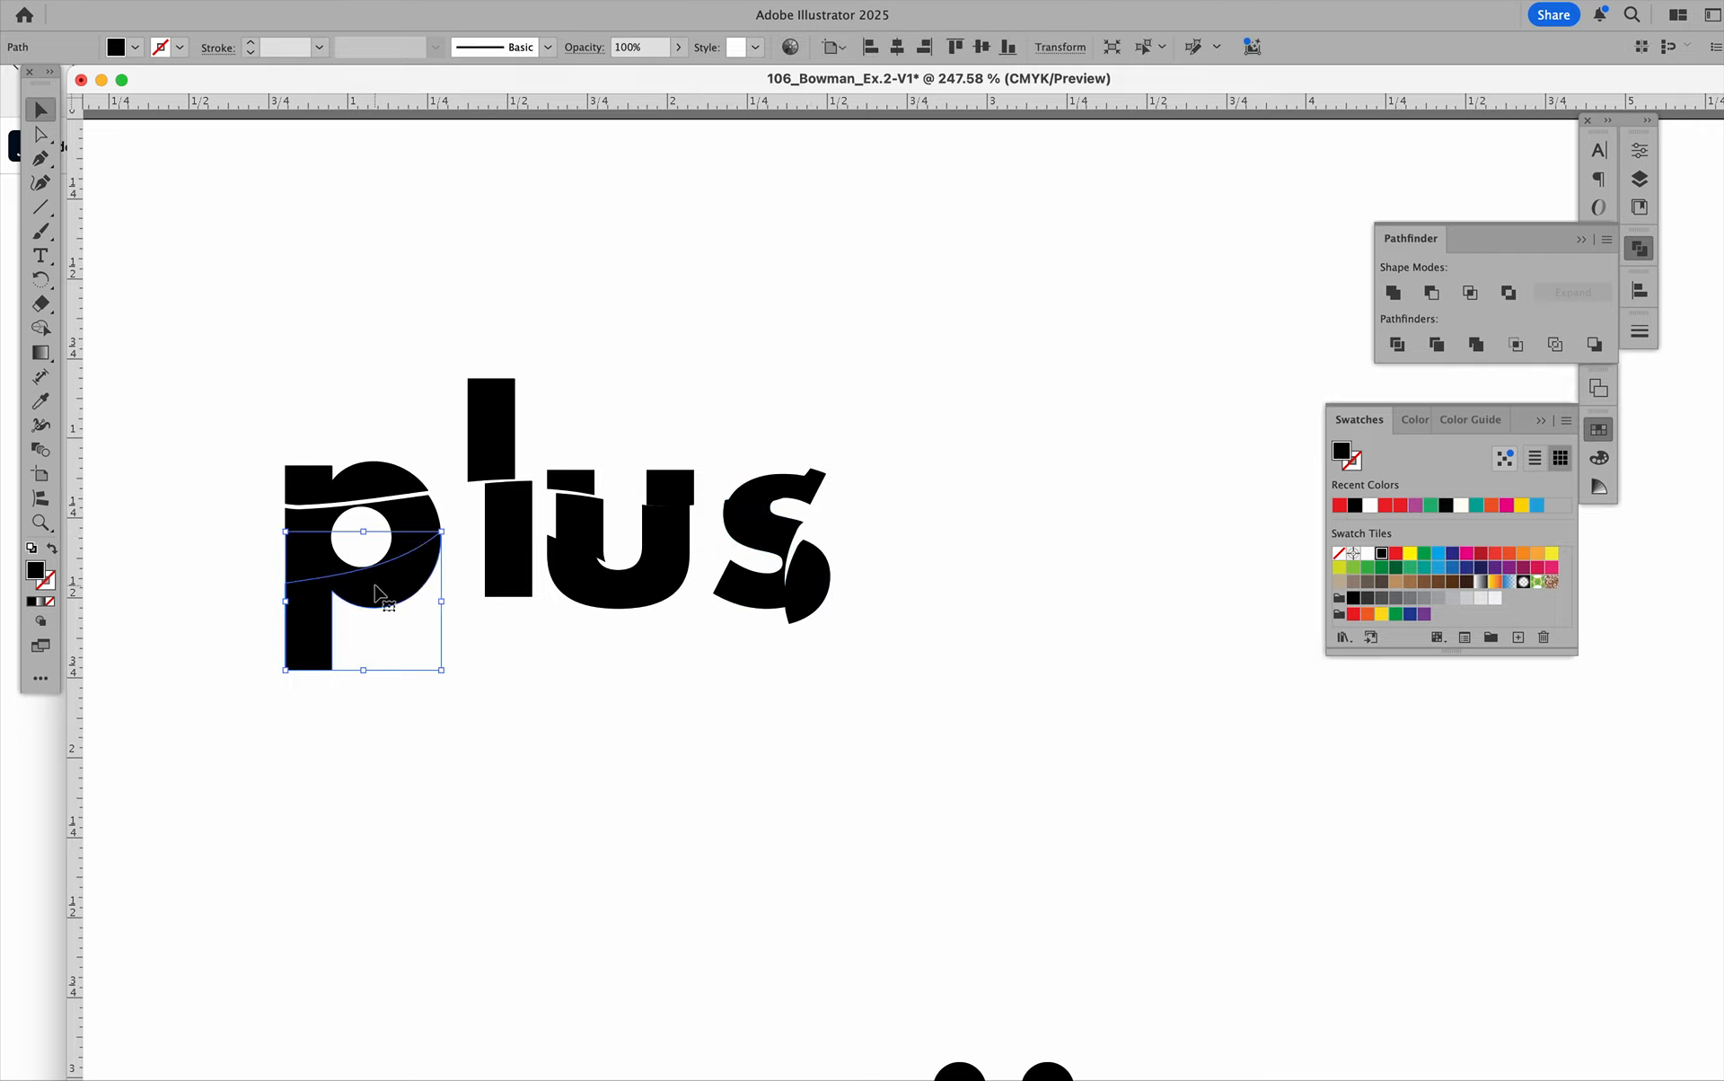
key("Down")
key("Down")
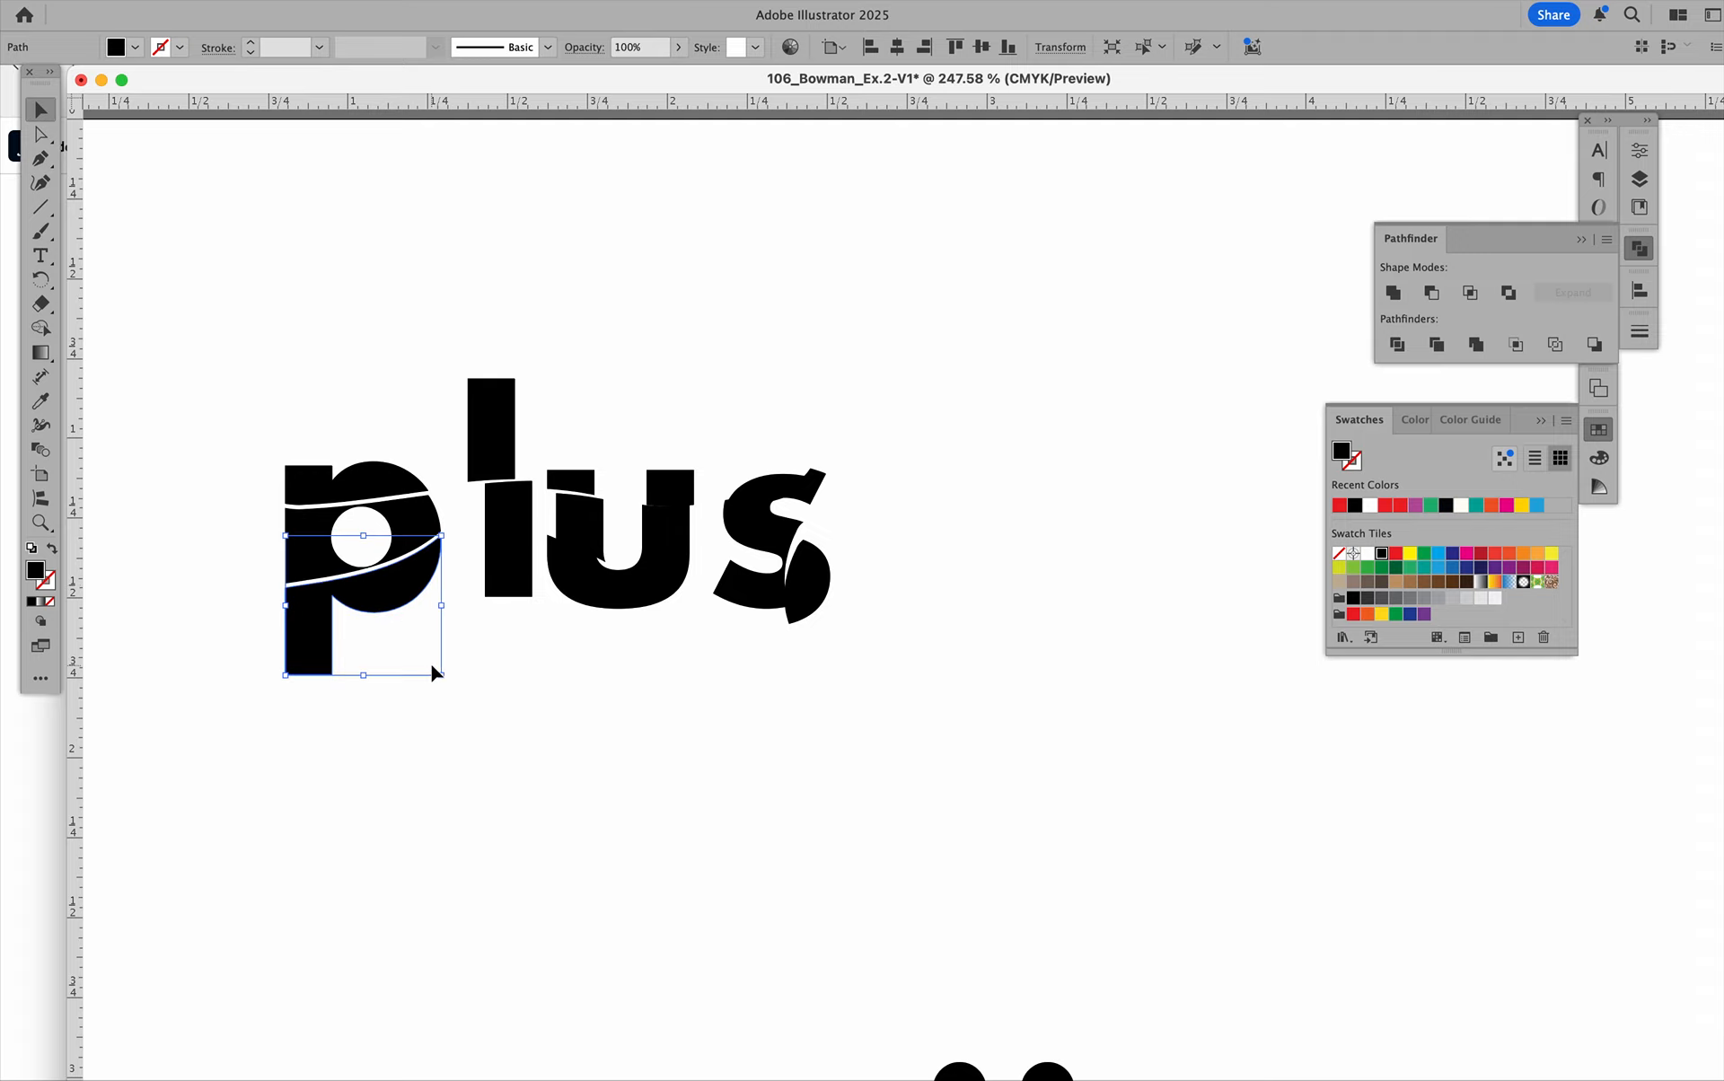
left_click(436, 647)
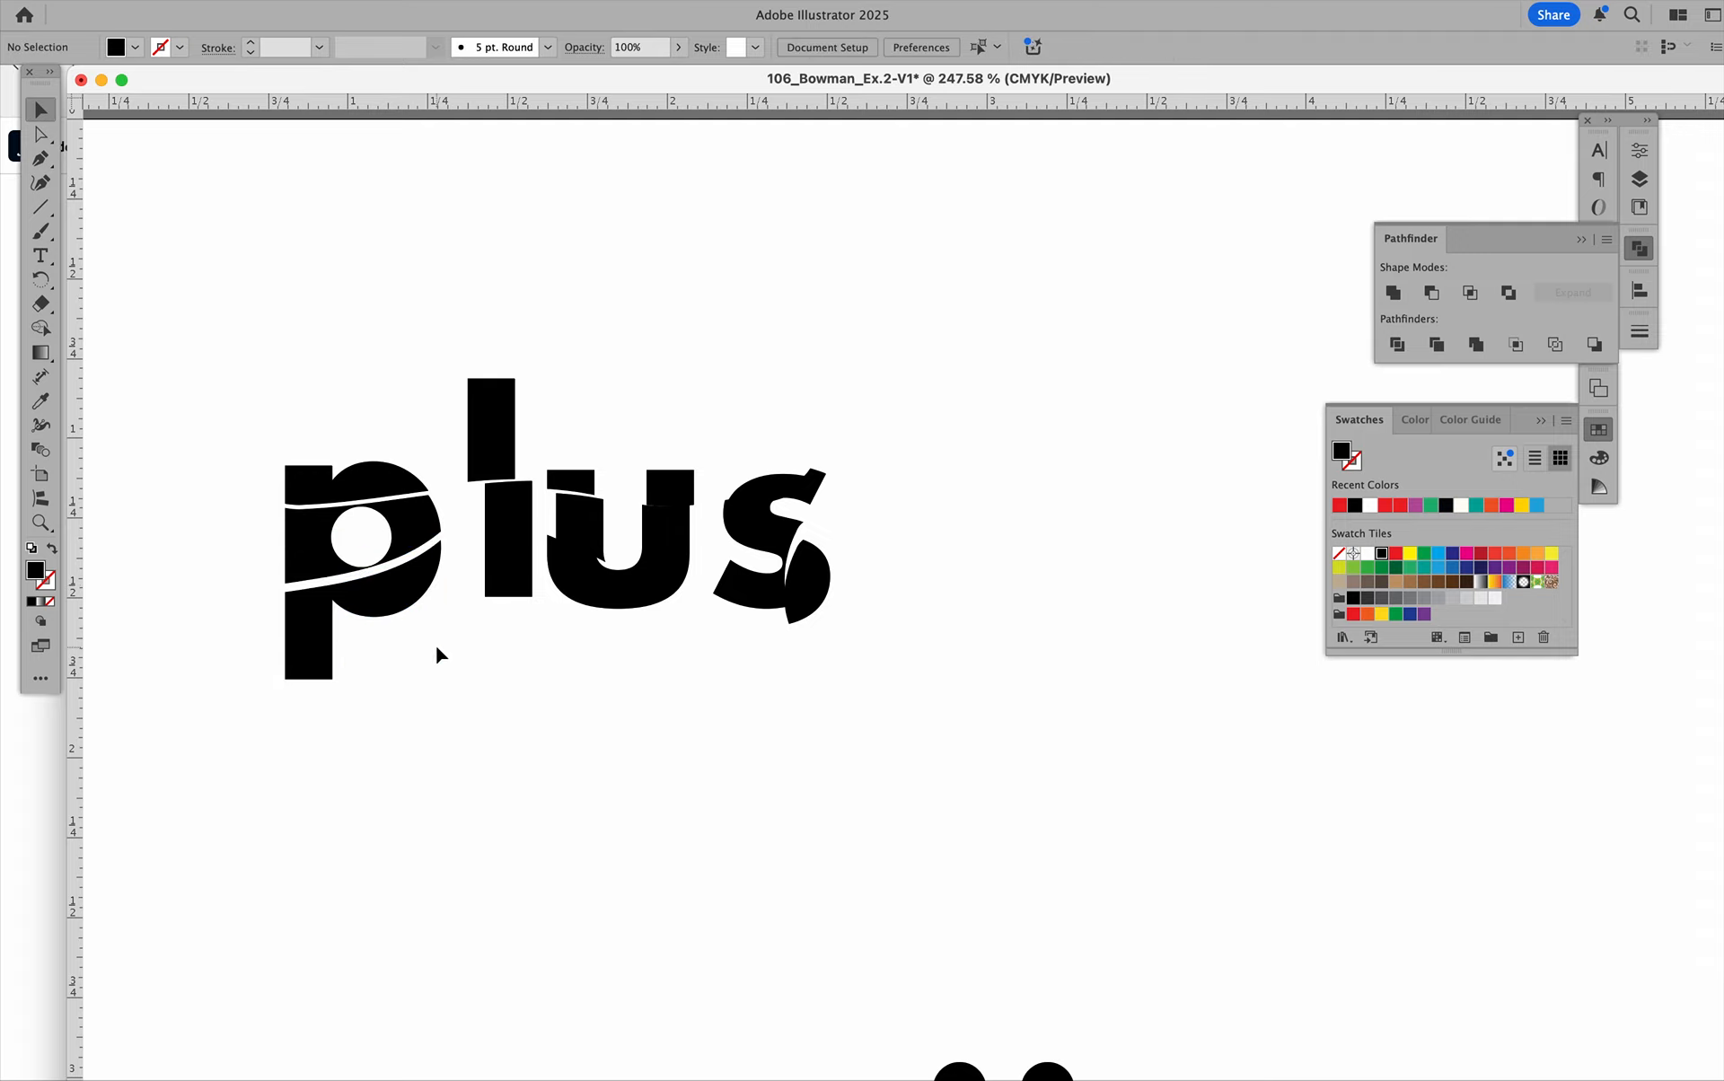
left_click(327, 662)
left_click(357, 745)
Undo the slice moves in "plus" back to the grouped lettering with only the knife cuts.
key("super+z")
key("super+z")
key("super+z")
key("super+z")
key("super+z")
key("super+z")
key("super+z")
key("super+z")
key("super+z")
key("super+z")
key("super+z")
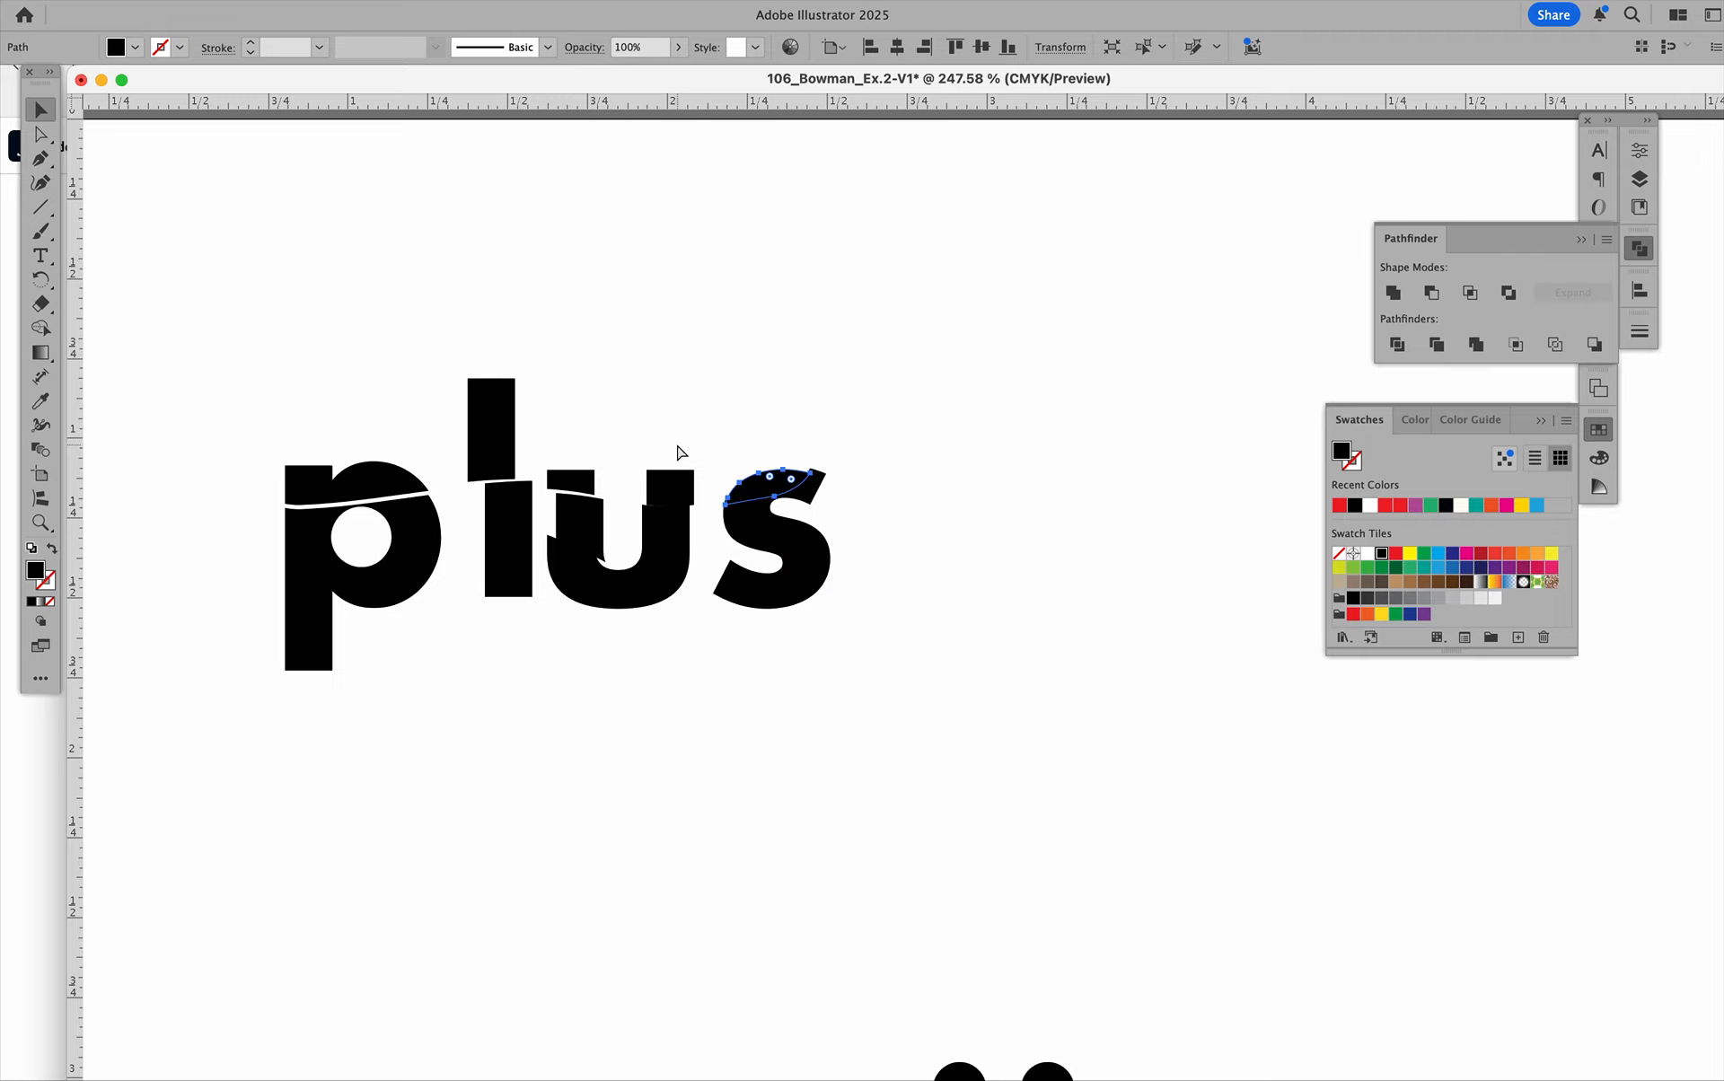
key("super+z")
key("super+z")
key("super+z")
key("super+z")
key("super+z")
key("super+z")
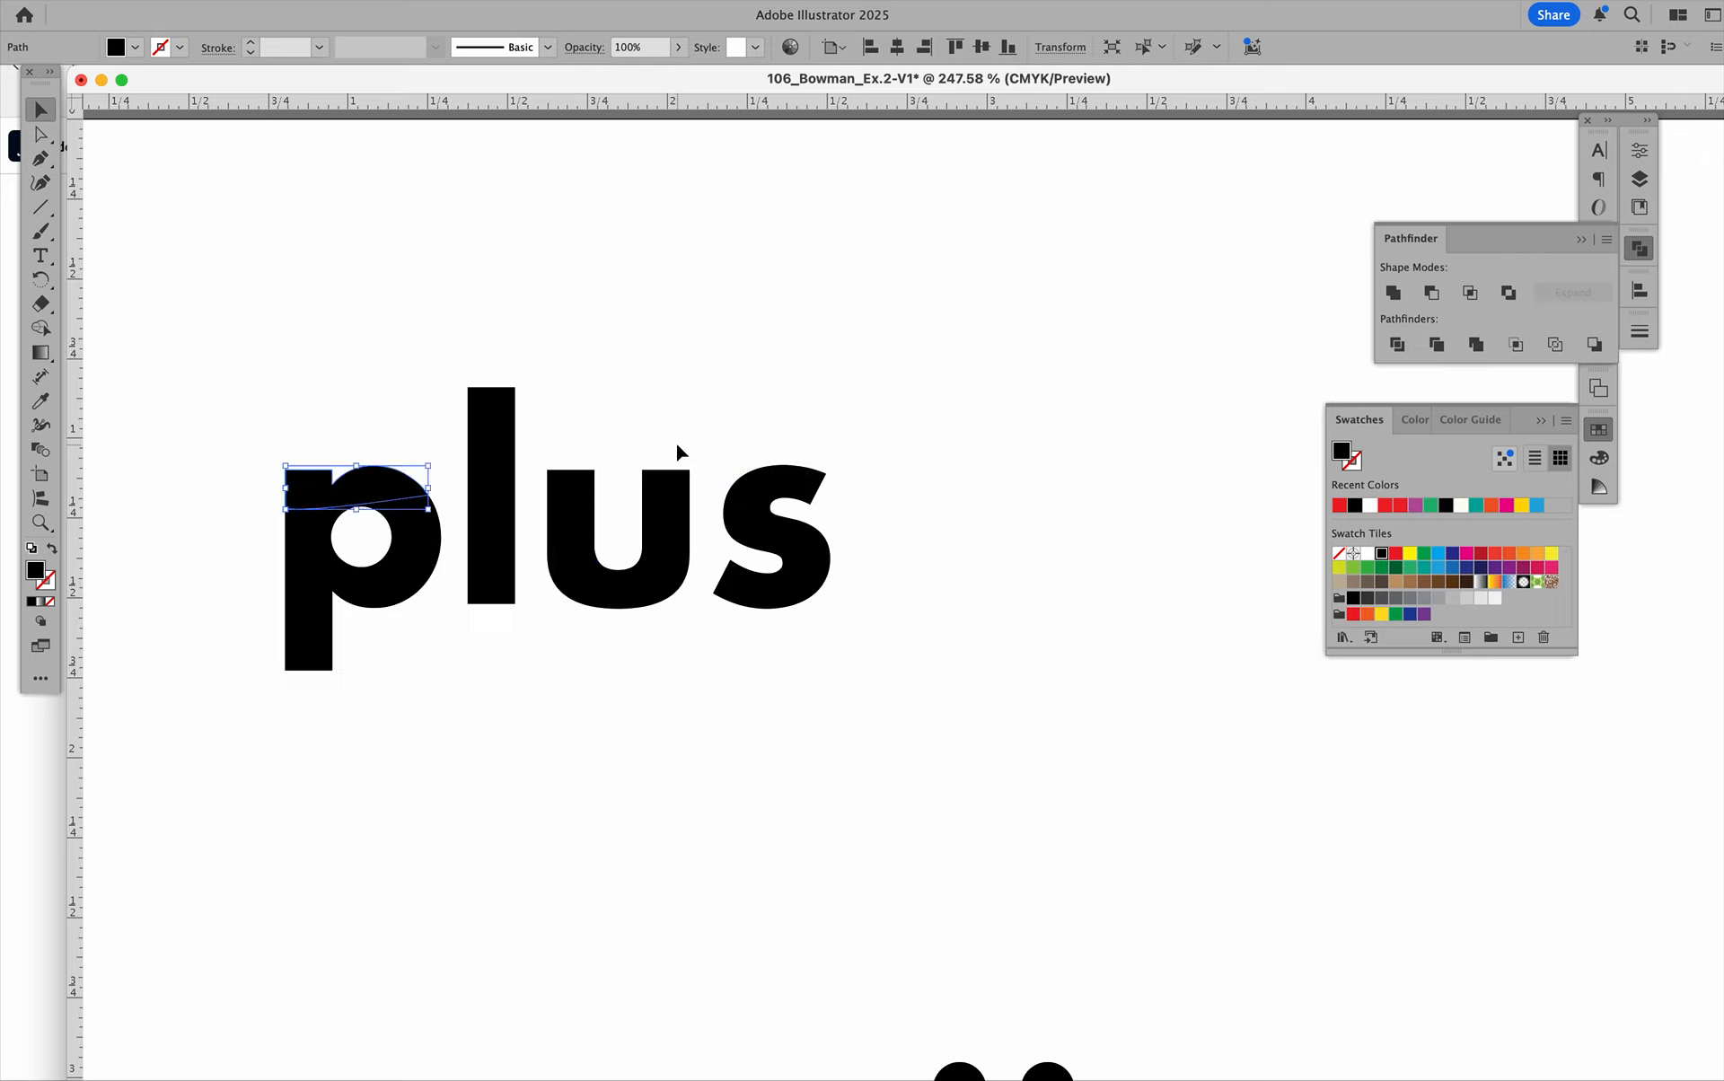
key("super+z")
key("super+z")
key("super+z")
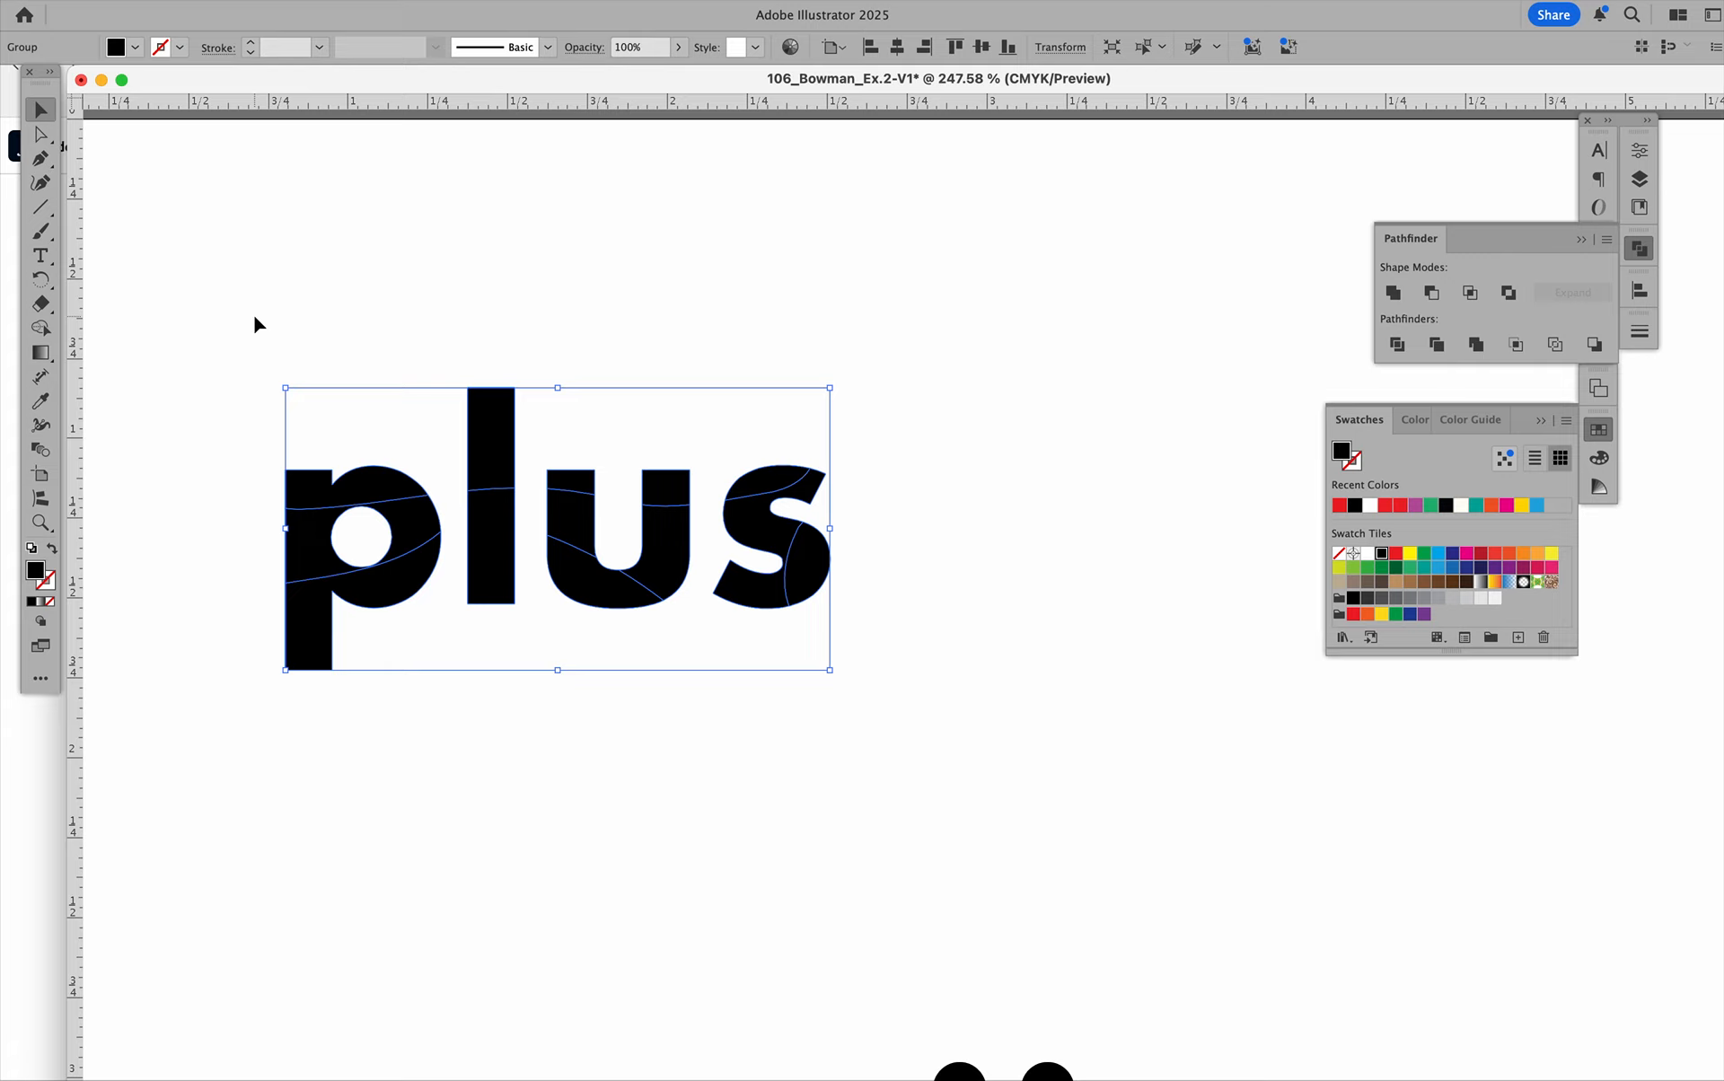
Redo the ungrouping and all the slice moves in "plus".
key("super+shift+z")
key("super+shift+z")
key("super+shift+z")
key("super+shift+z")
key("super+shift+z")
key("super+shift+z")
key("super+shift+z")
key("super+shift+z")
key("super+shift+z")
key("super+shift+z")
key("super+shift+z")
key("super+shift+z")
key("super+shift+z")
key("super+shift+z")
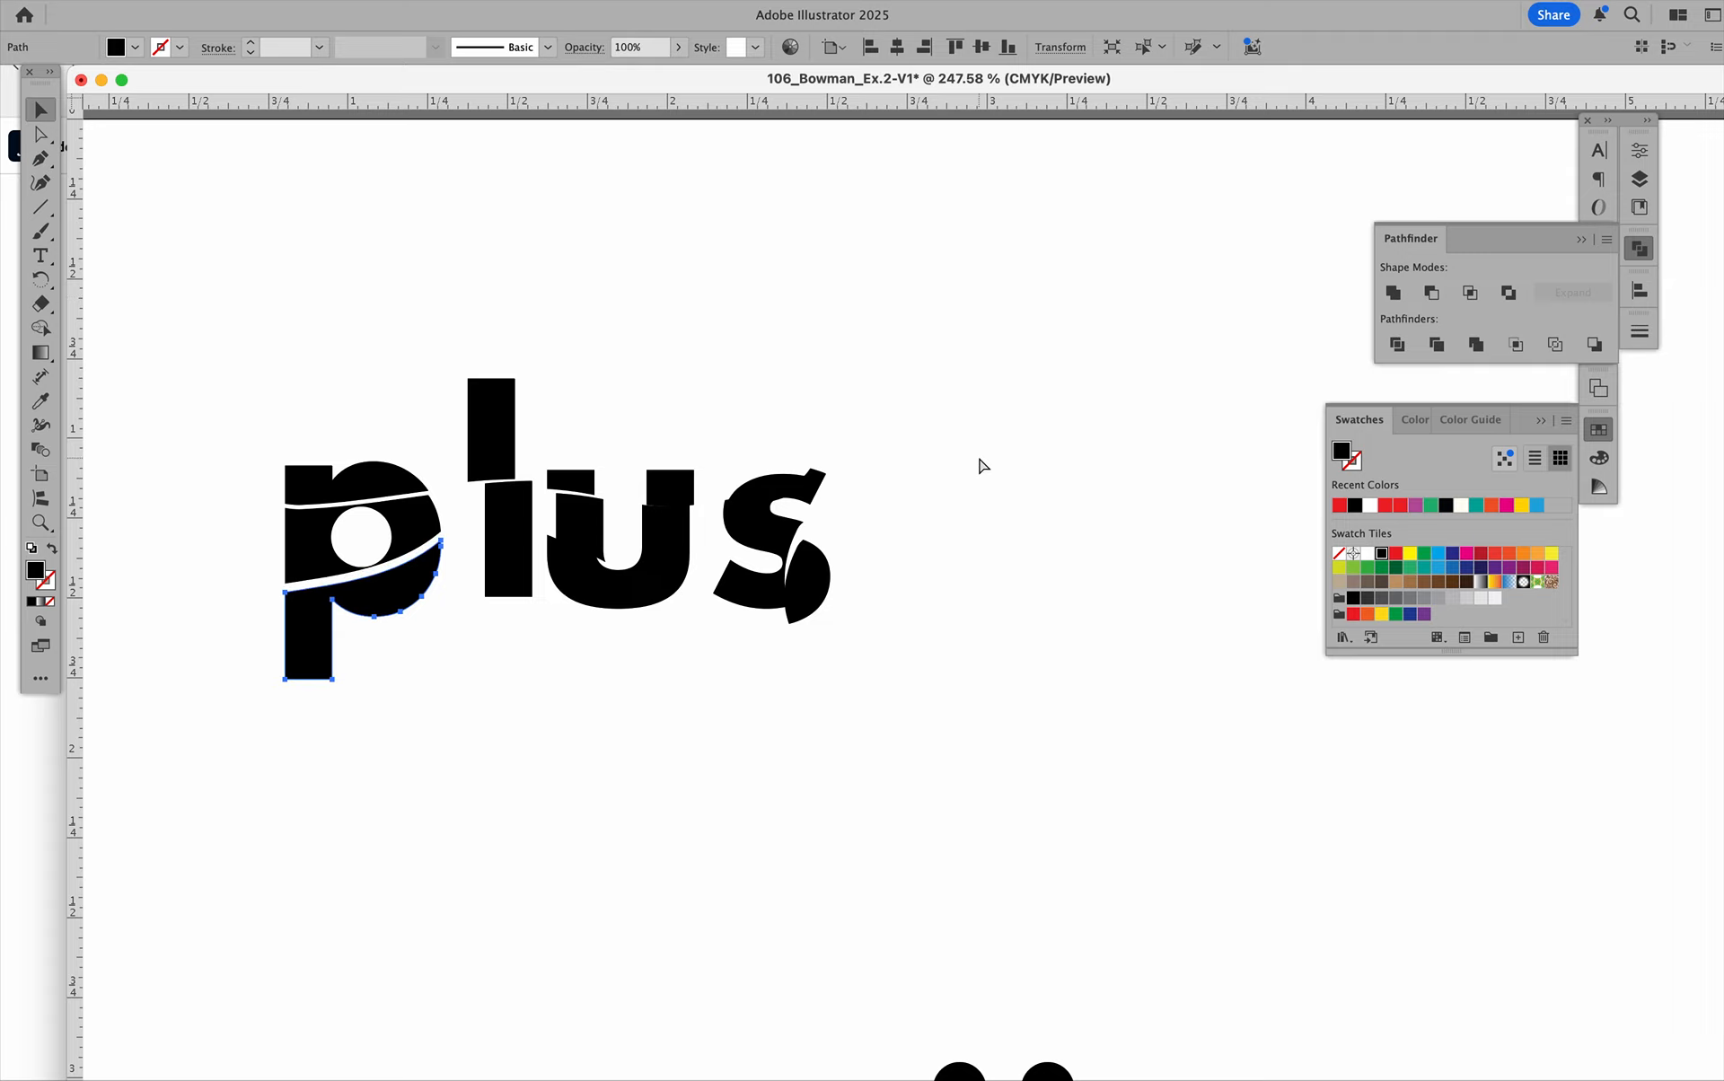
key("super+shift+z")
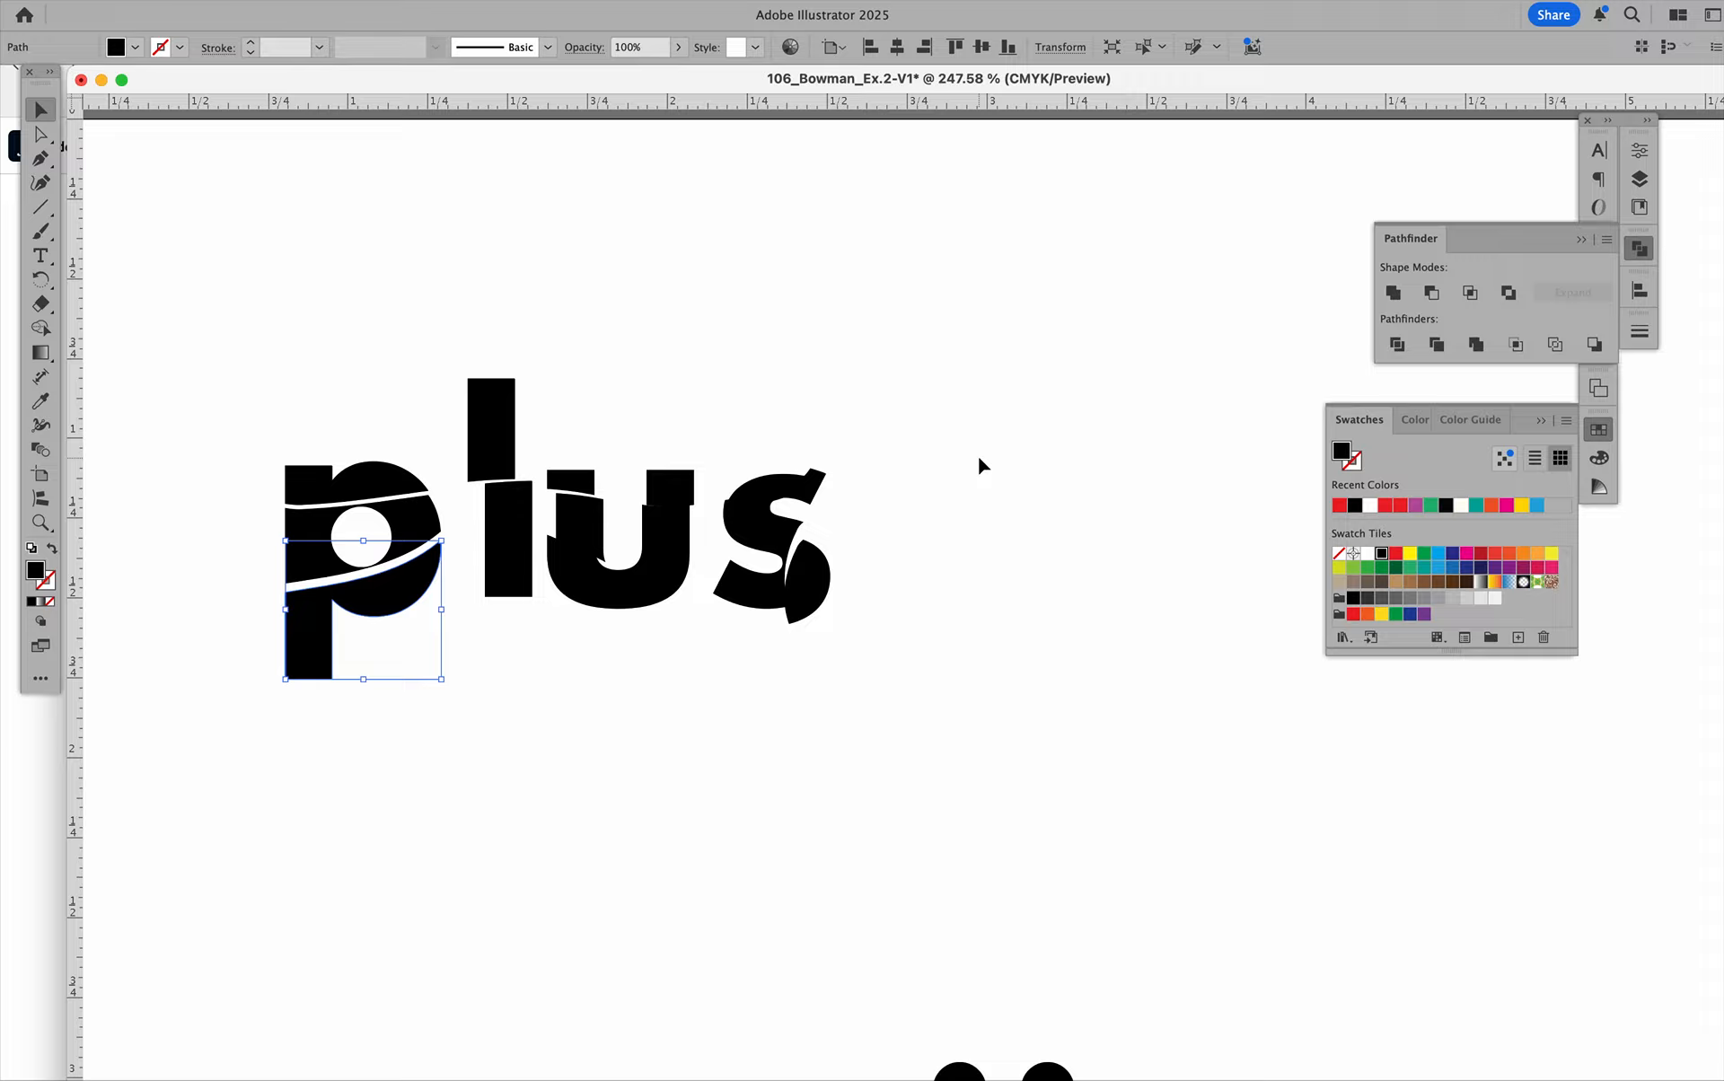
Select all pieces of "plus" and move them down and right to sit directly above "minus".
key("super+minus")
key("super+minus")
scroll(982, 494, "right", 4)
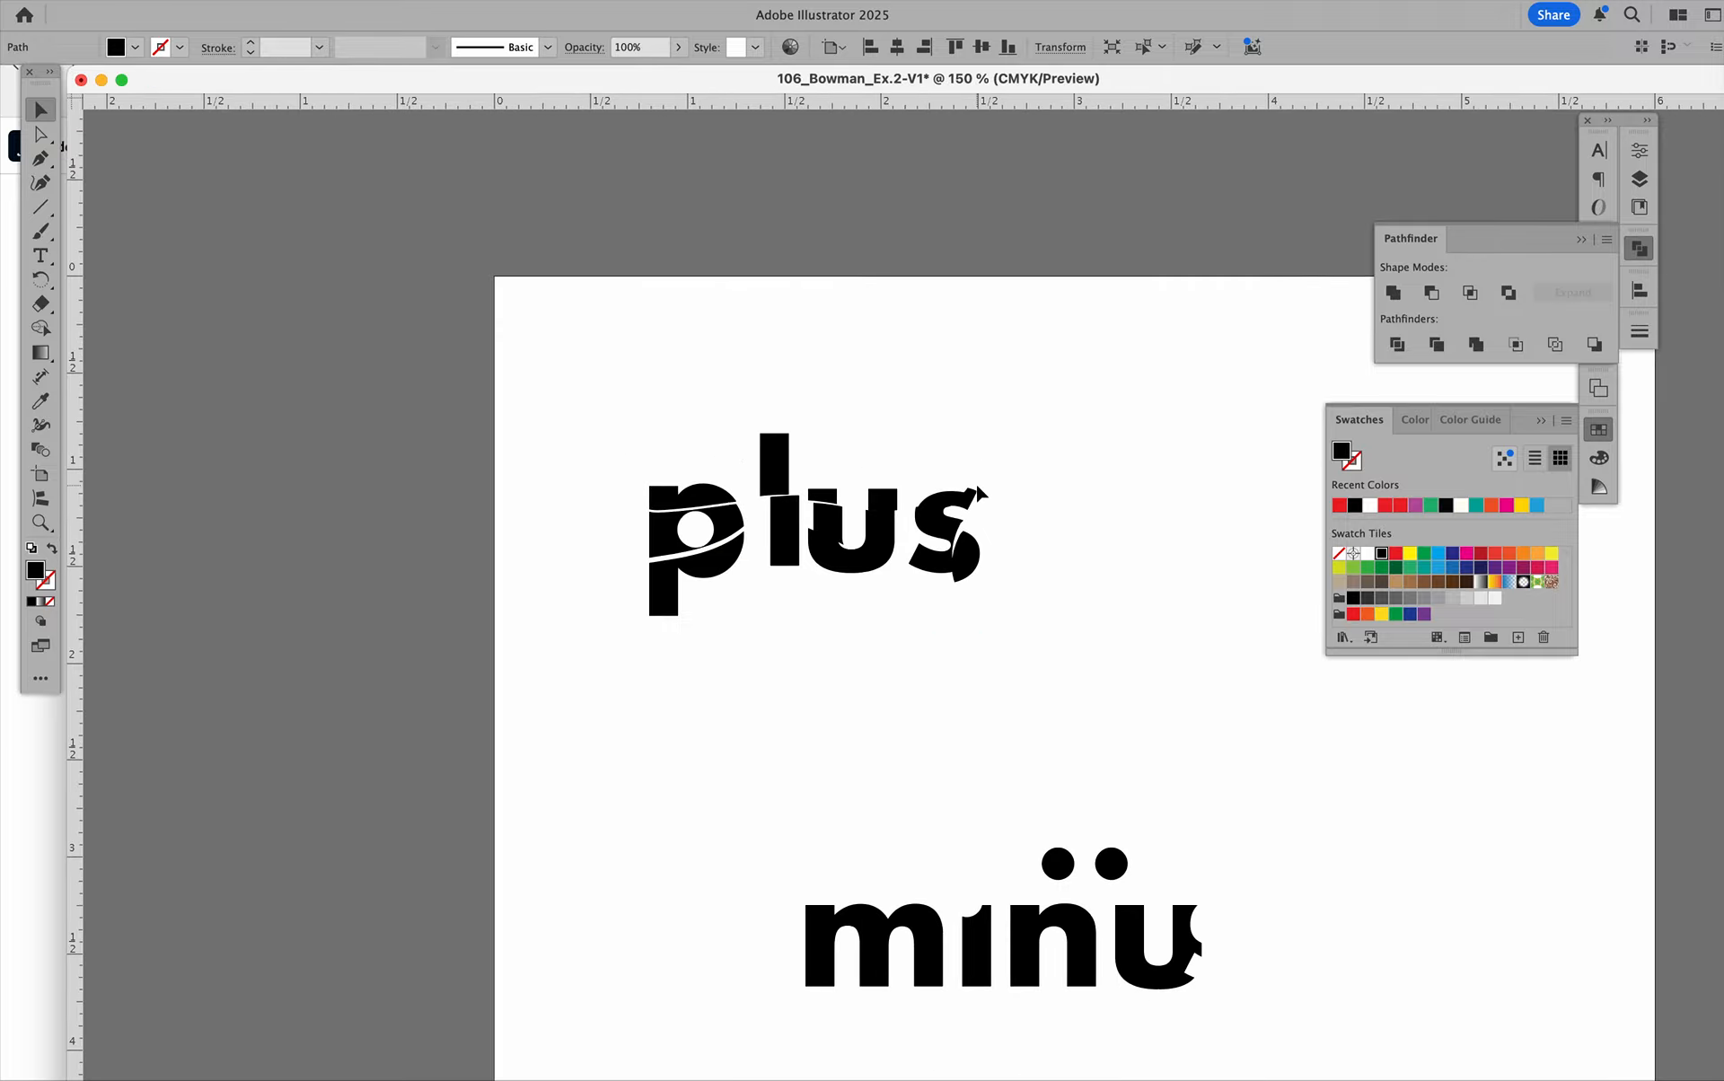
scroll(977, 492, "right", 5)
scroll(977, 492, "down", 2)
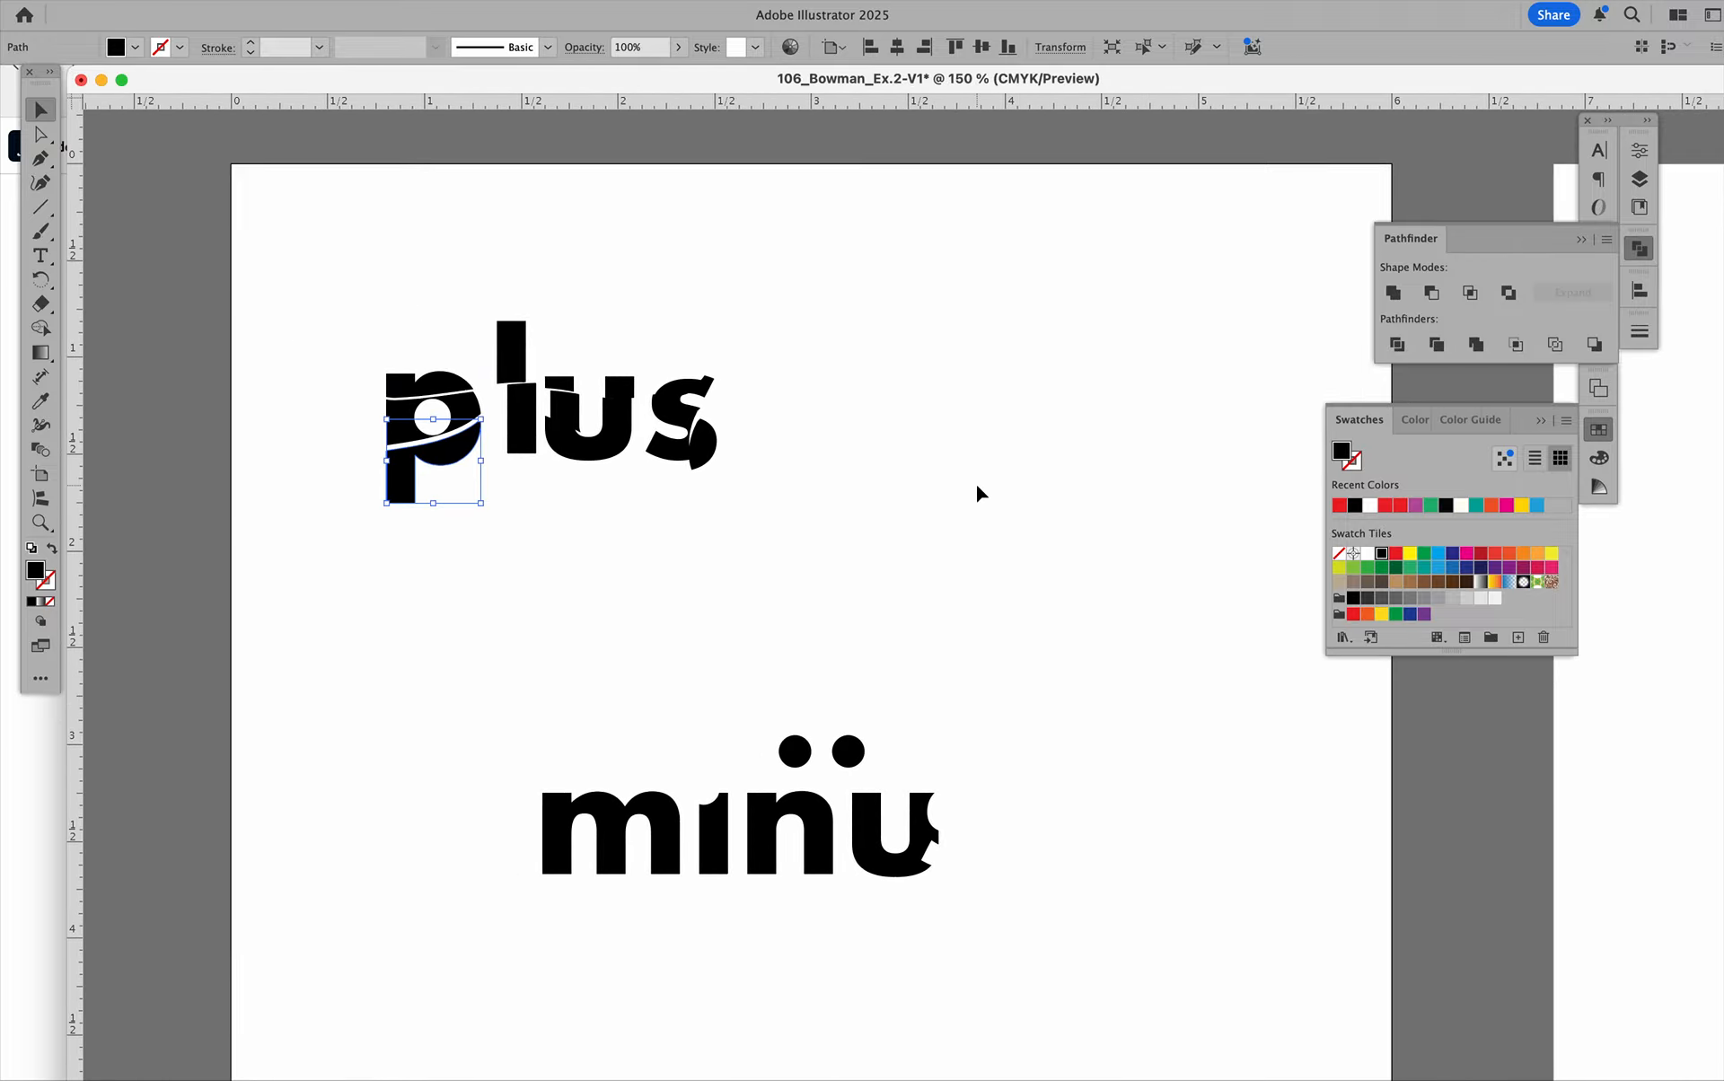
left_click(1073, 492)
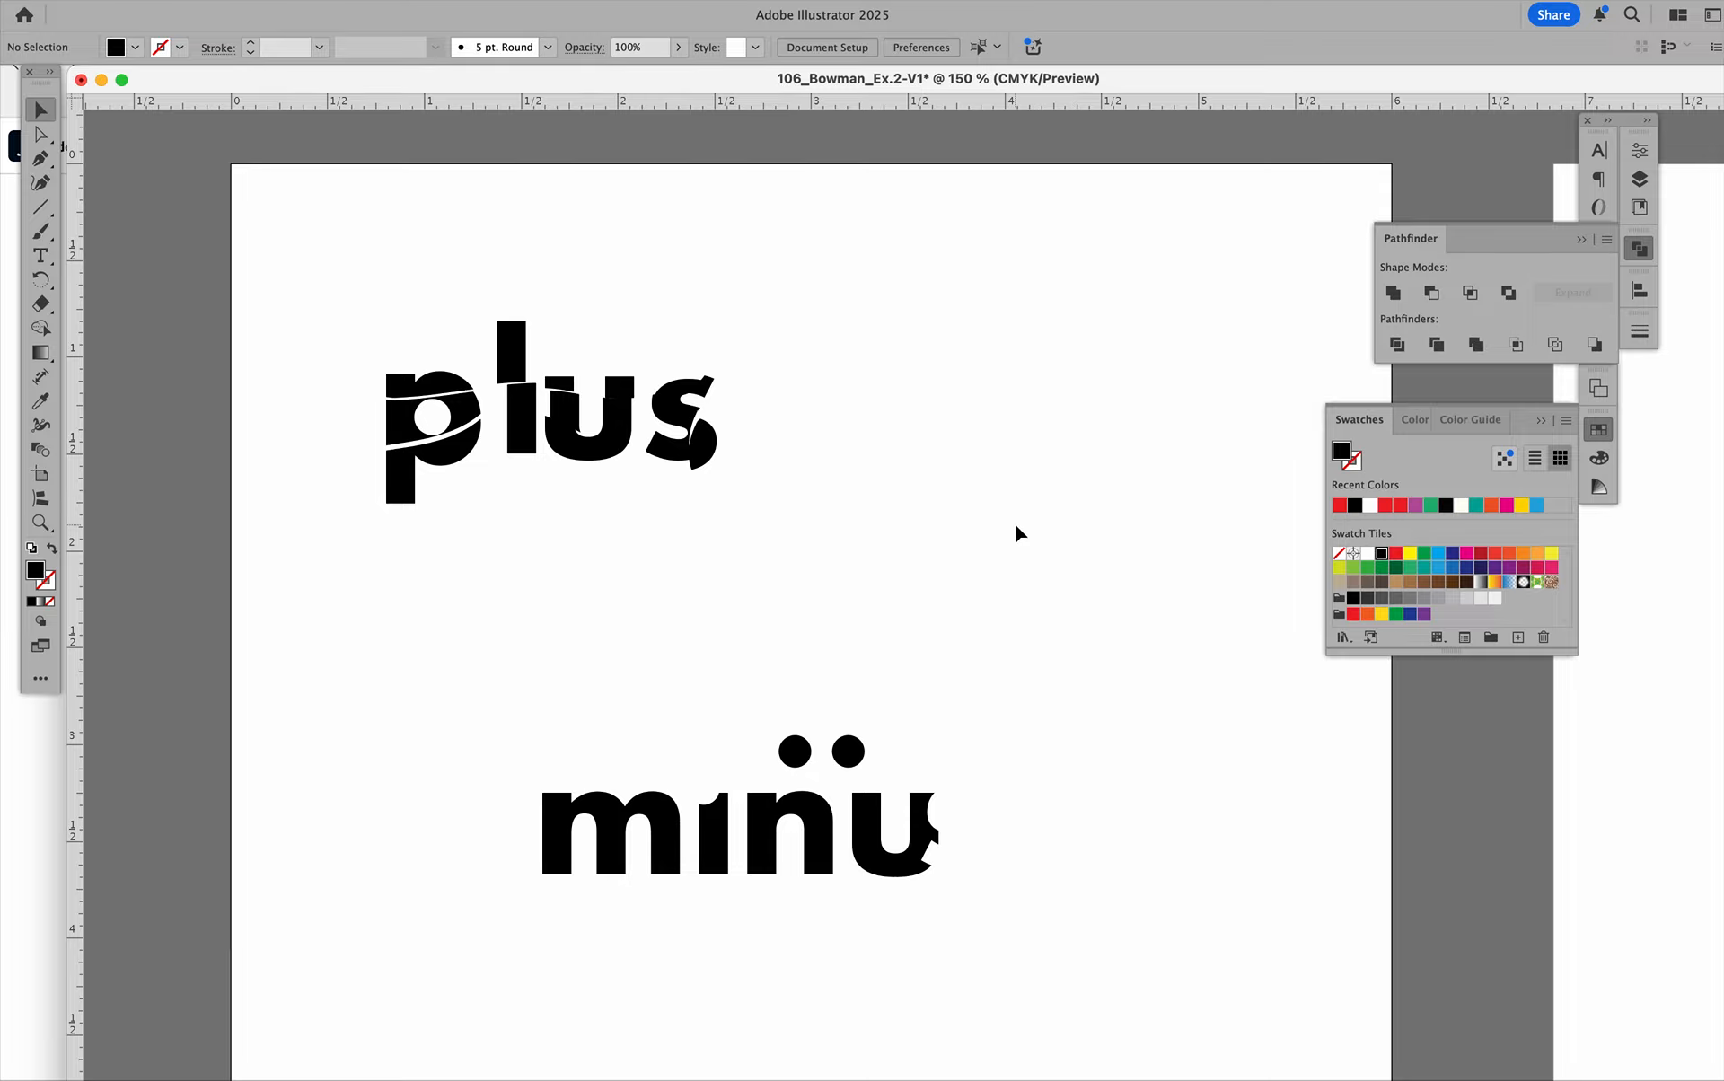
scroll(1016, 524, "down", 3)
scroll(1016, 525, "right", 1)
left_click_drag(348, 184, 743, 386)
left_click_drag(667, 254, 895, 523)
left_click(930, 396)
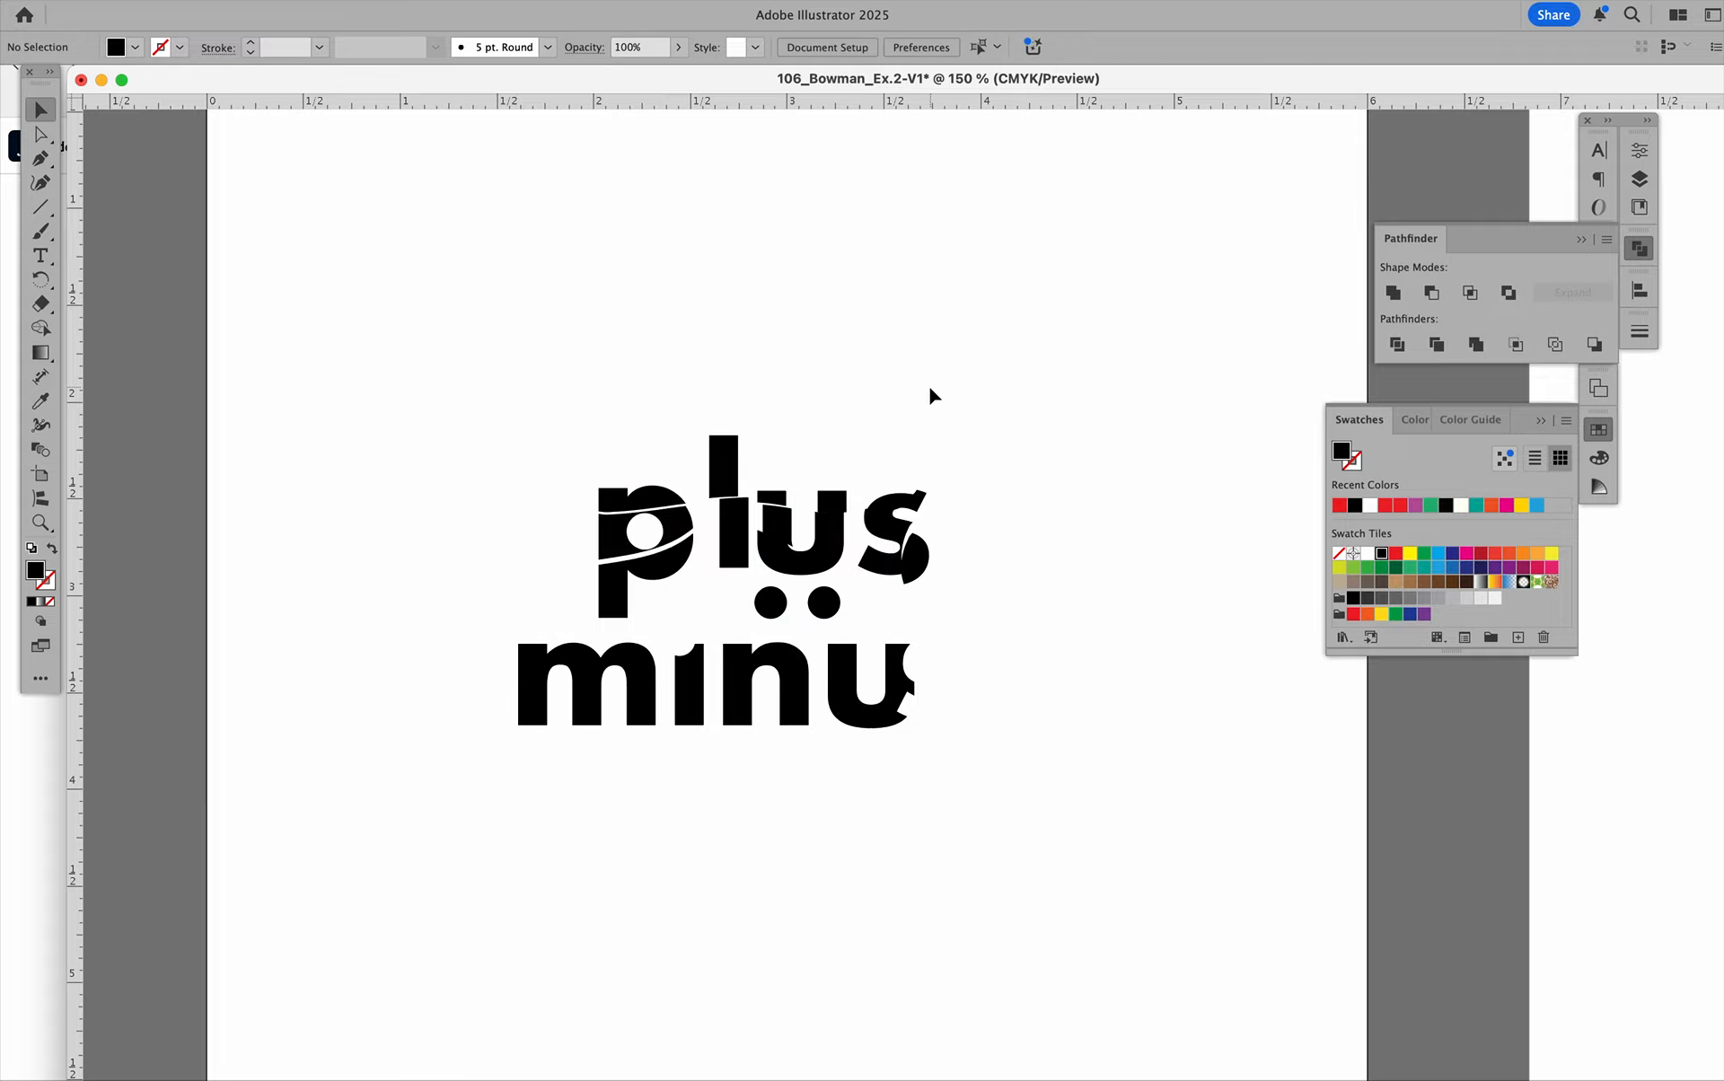
Start a Save As of the document, and dismiss the choice of save location without saving.
scroll(930, 395, "down", 3)
scroll(930, 395, "right", 2)
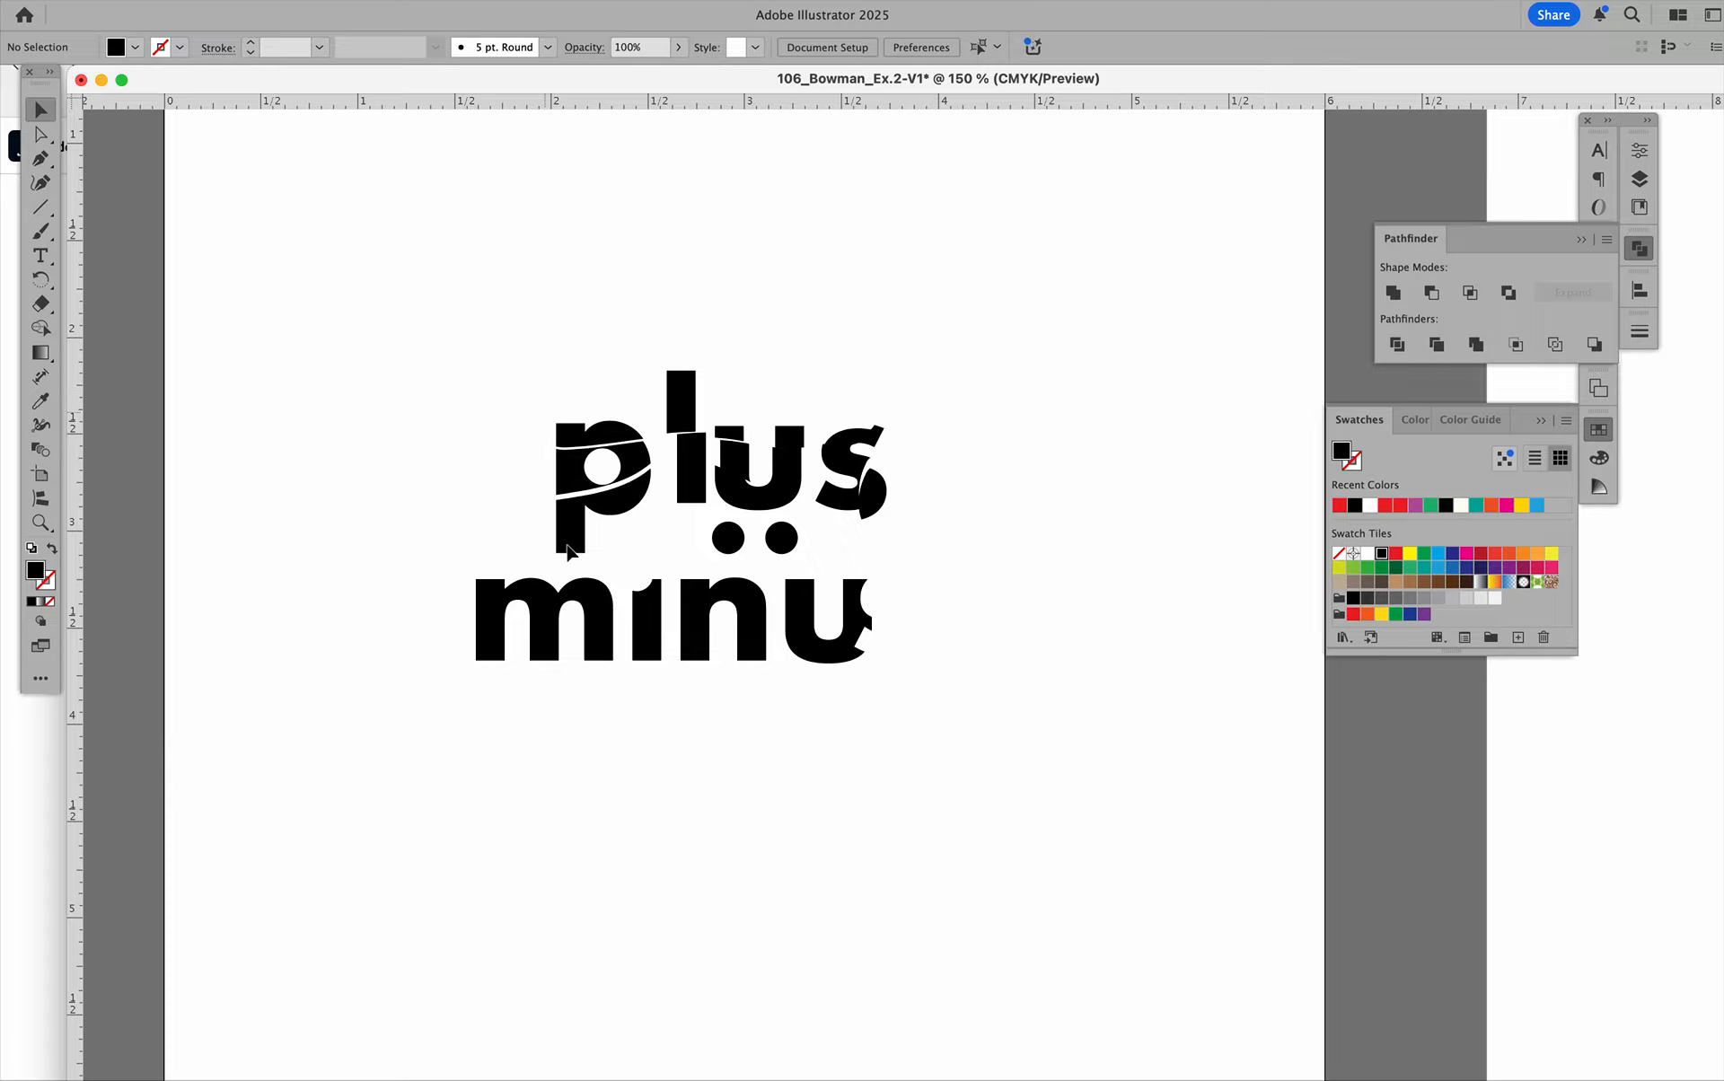
scroll(630, 612, "down", 2)
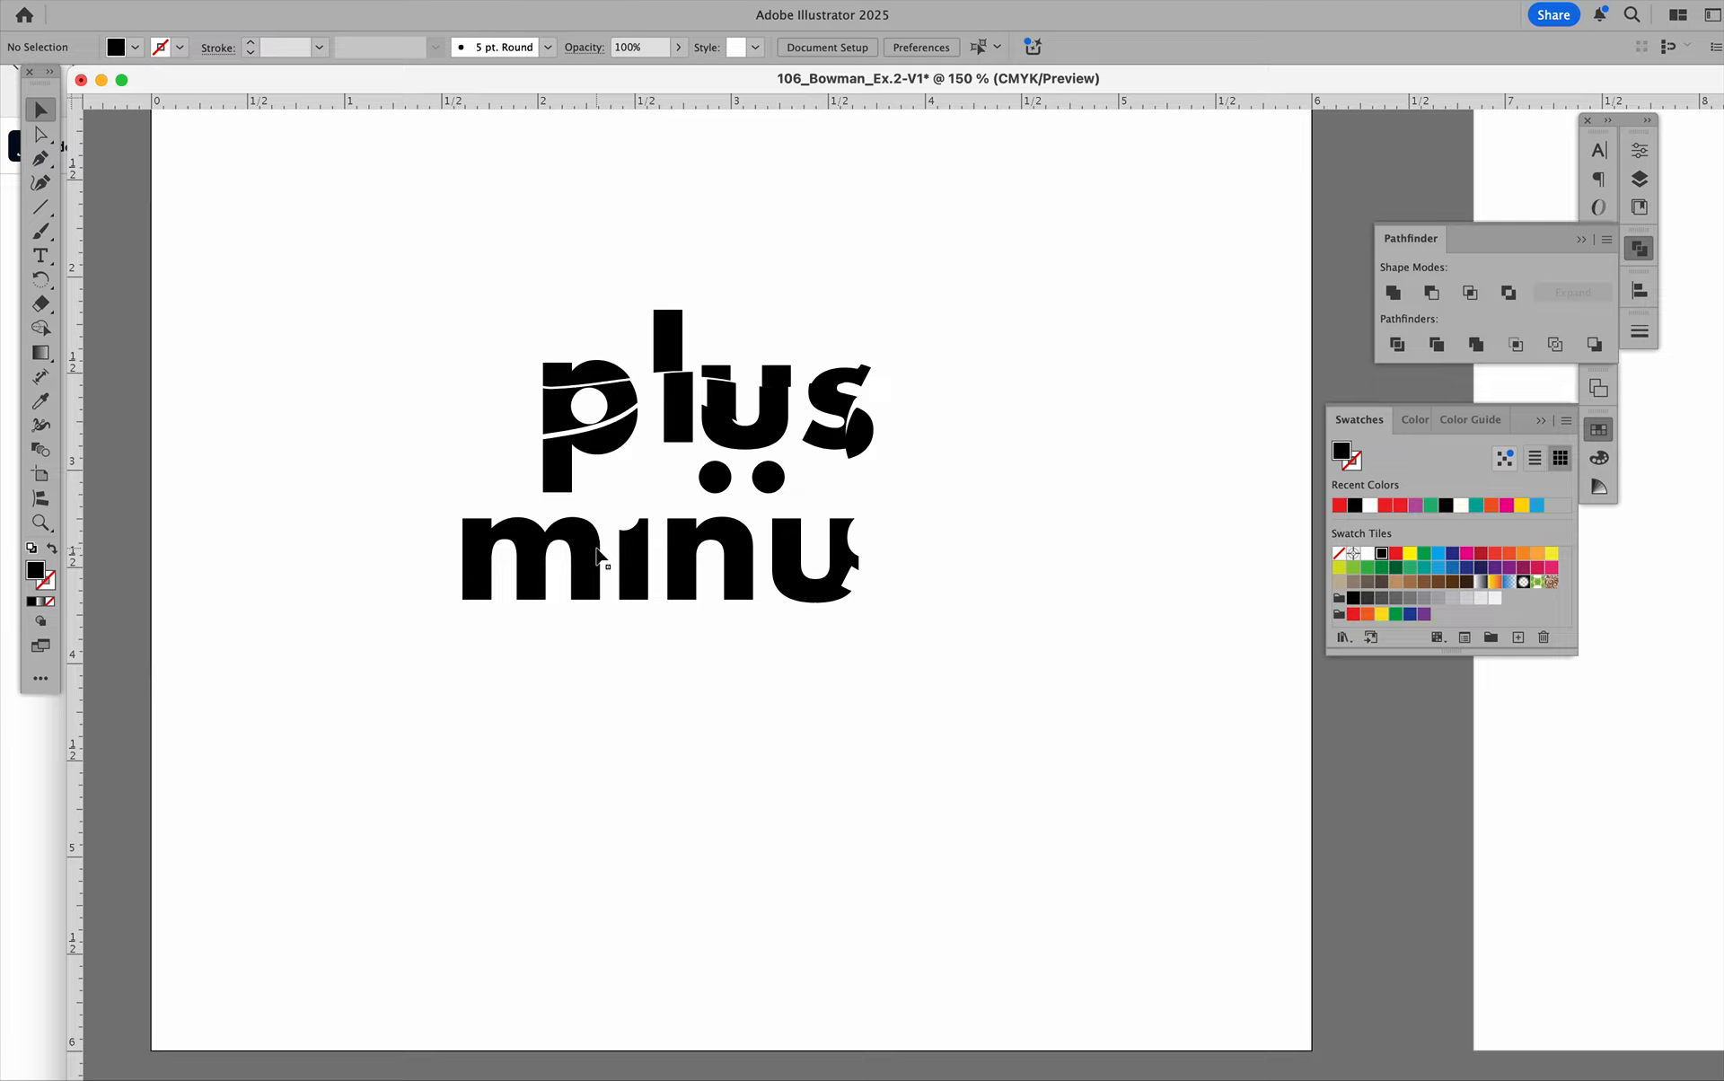
scroll(596, 554, "up", 4)
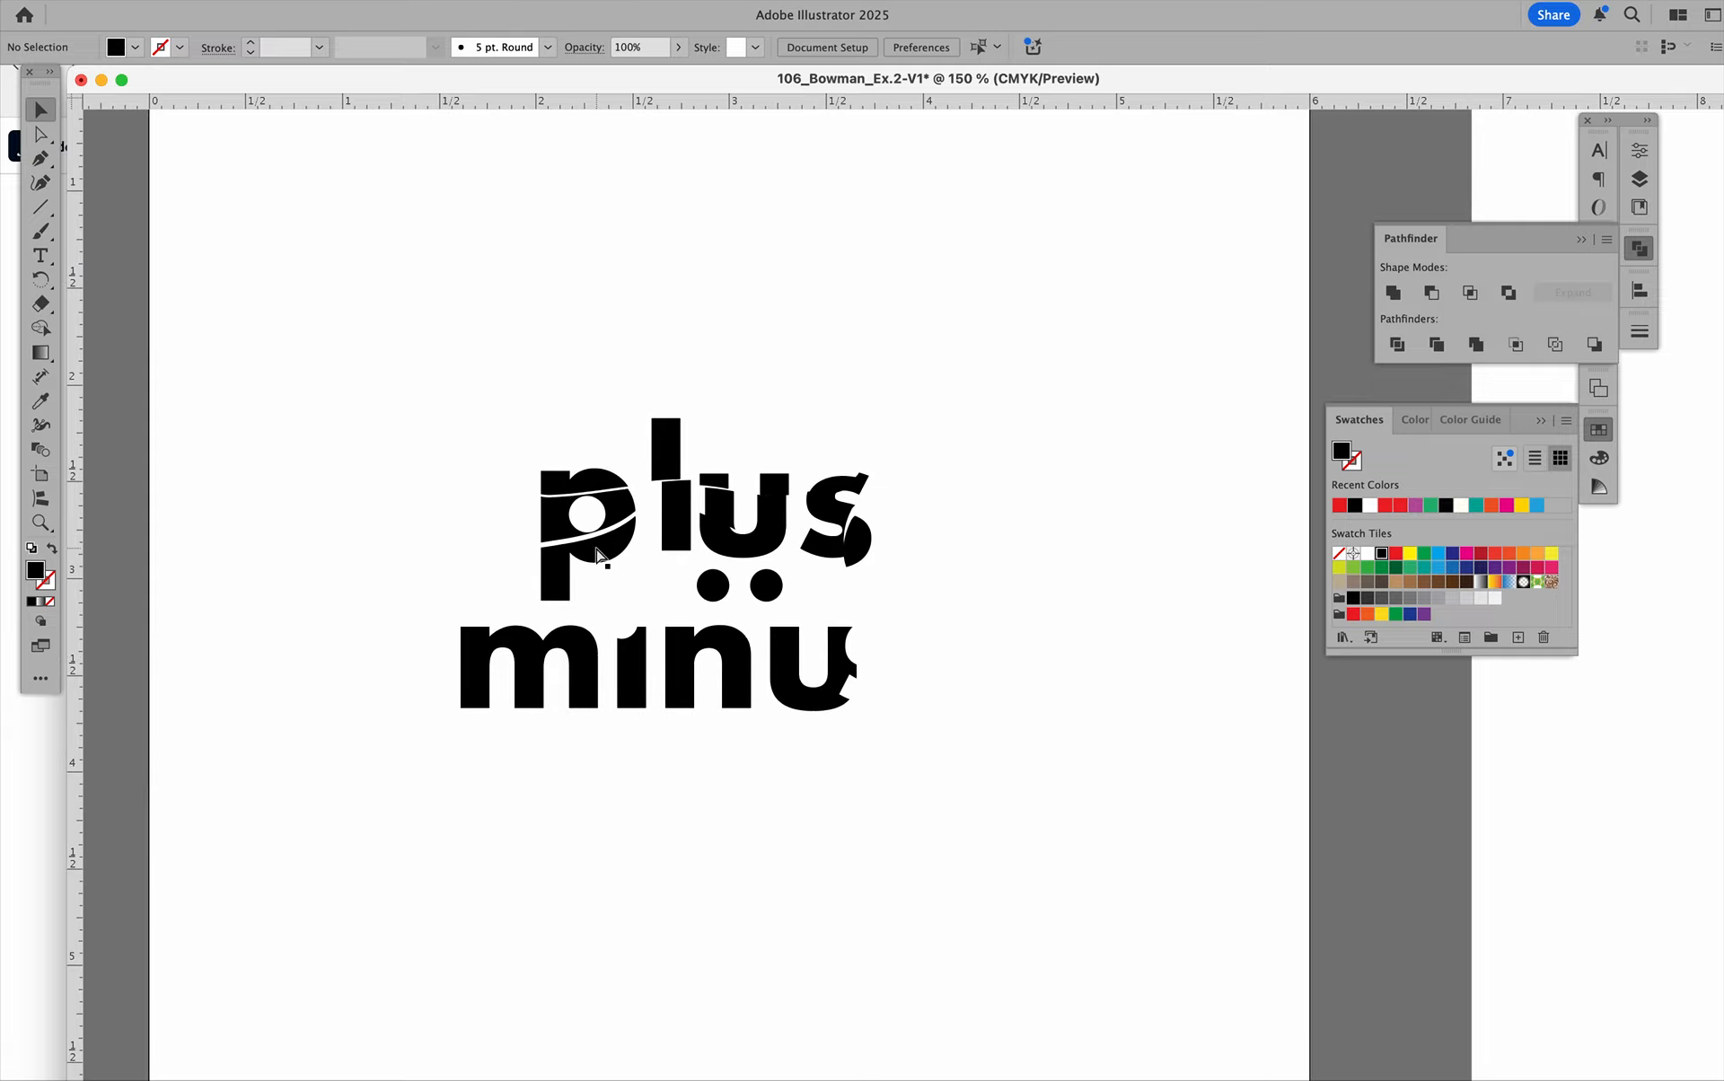
key("super+shift+s")
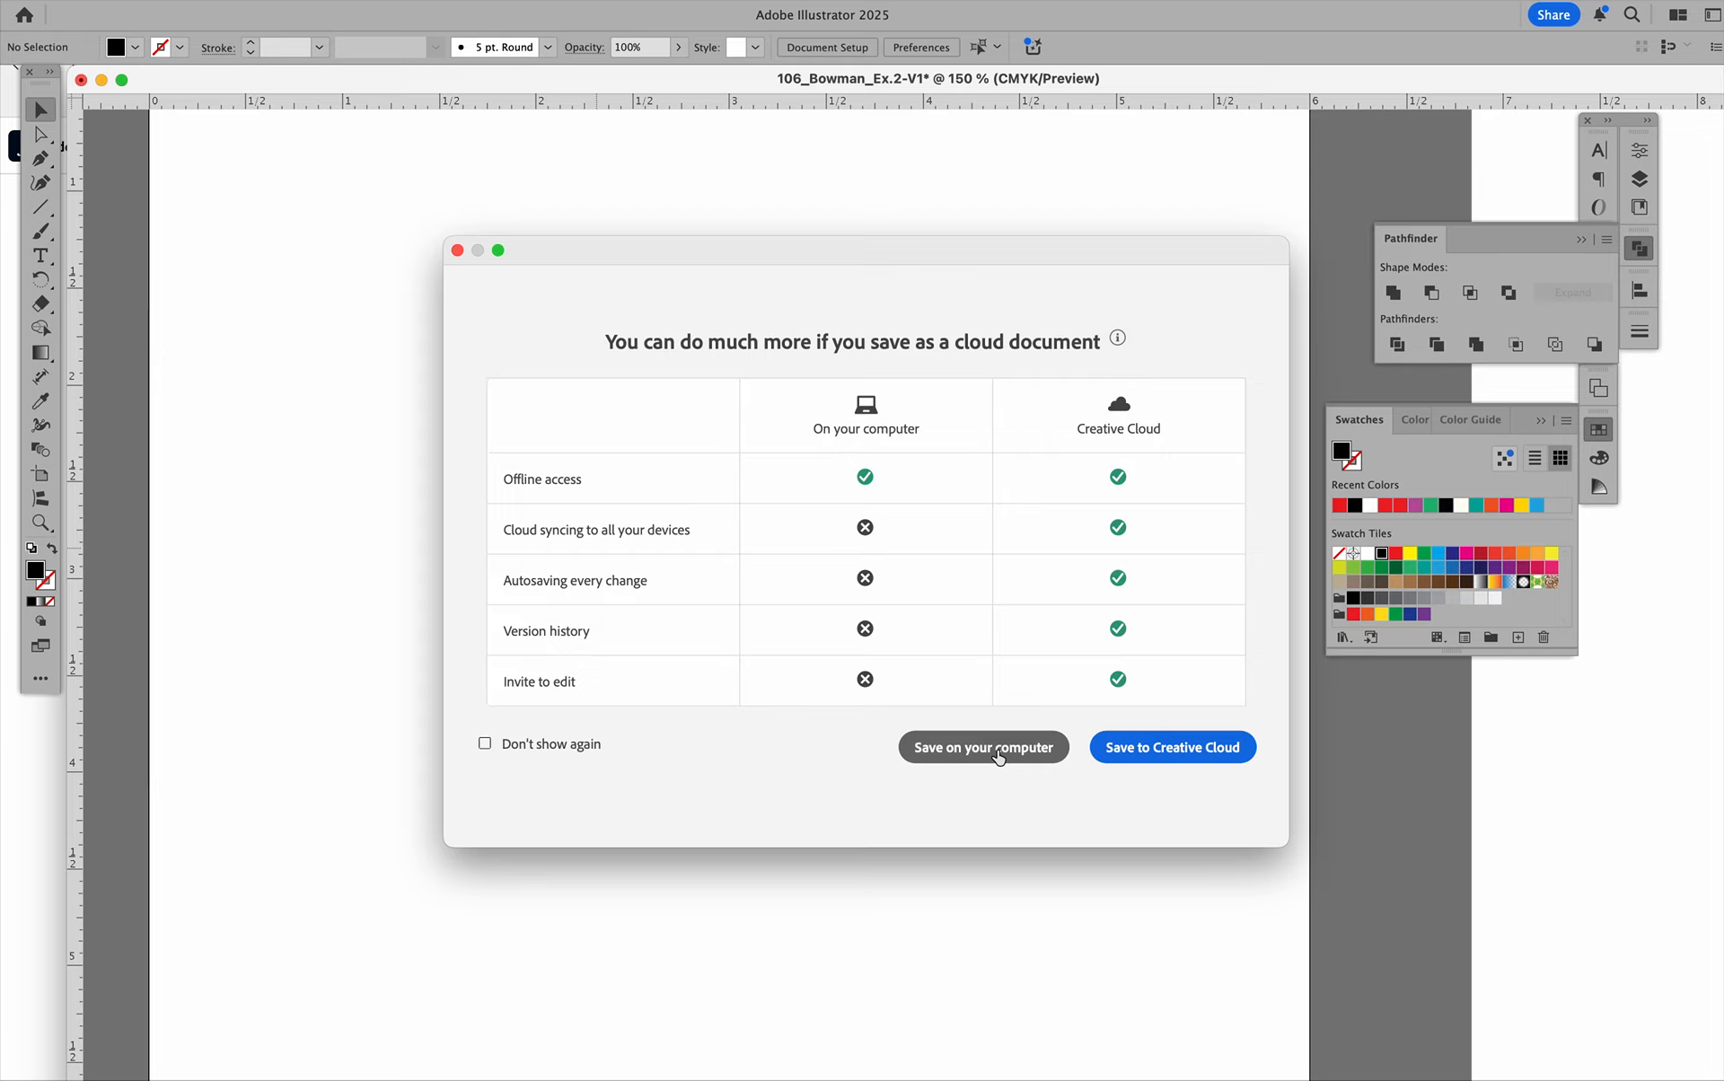
left_click(457, 251)
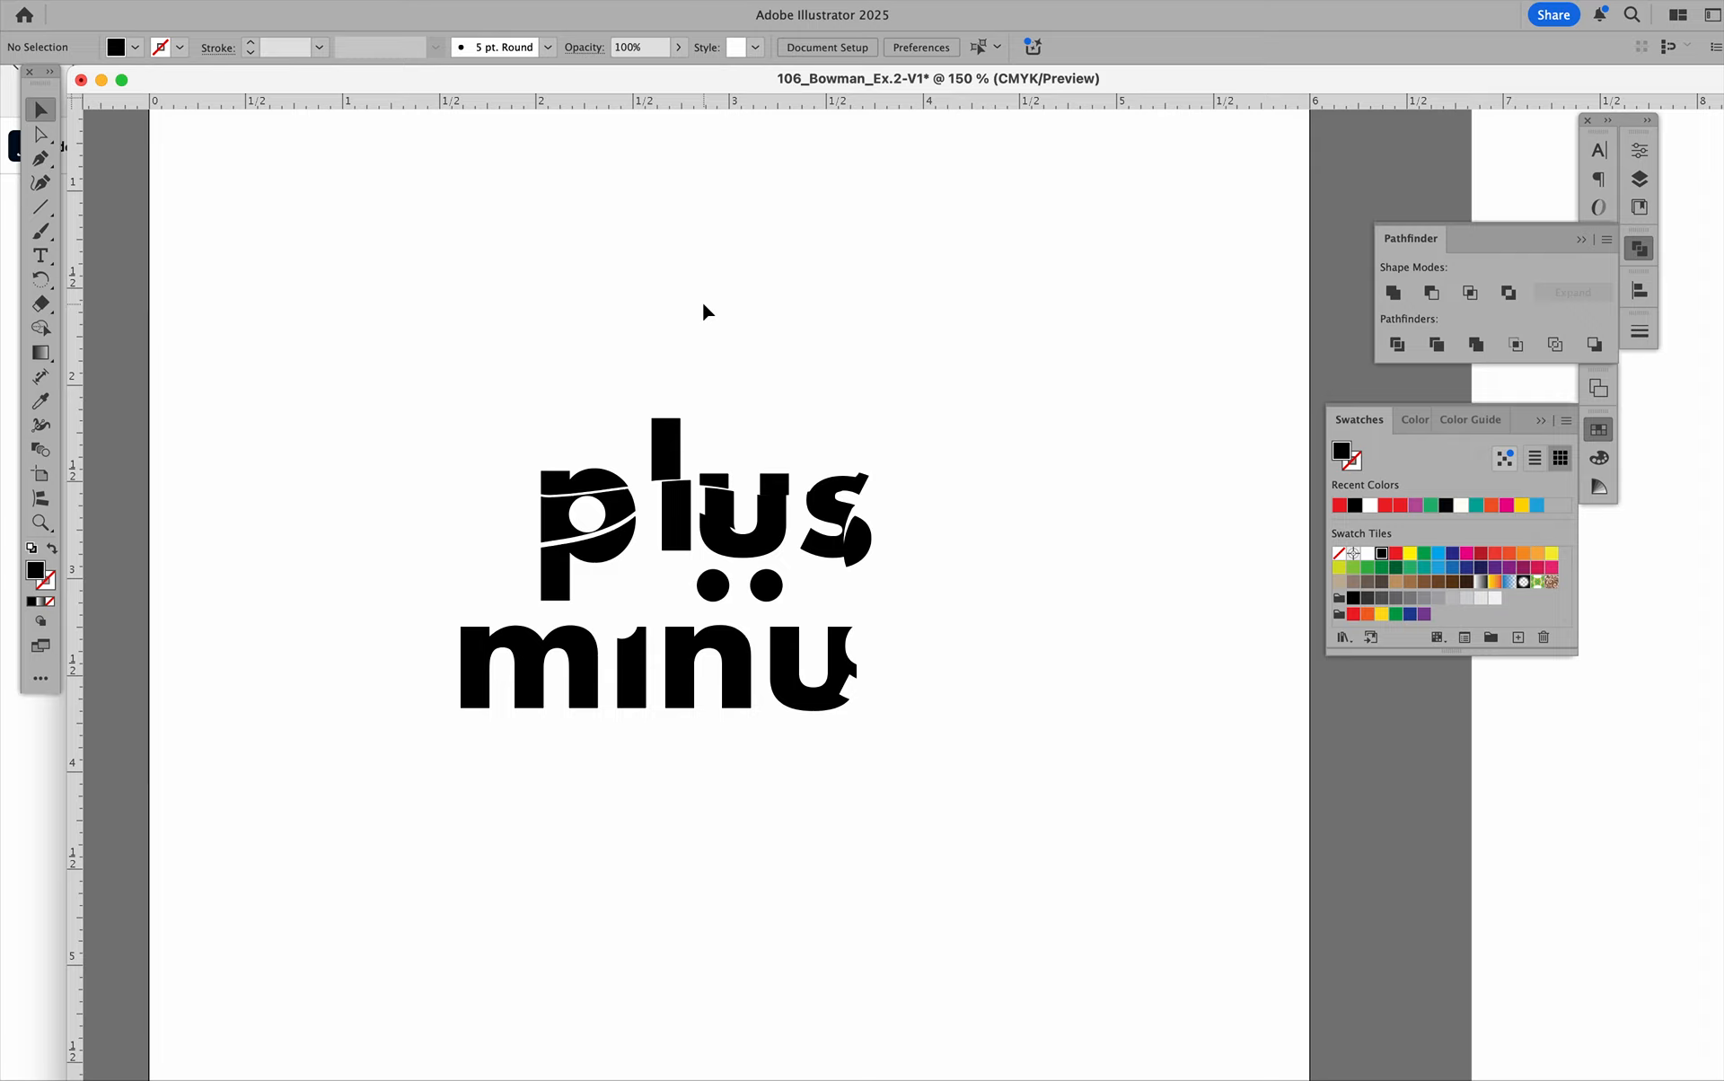
Open the print settings for the document and choose the EPSON Artisan 1430 printer.
key("super+p")
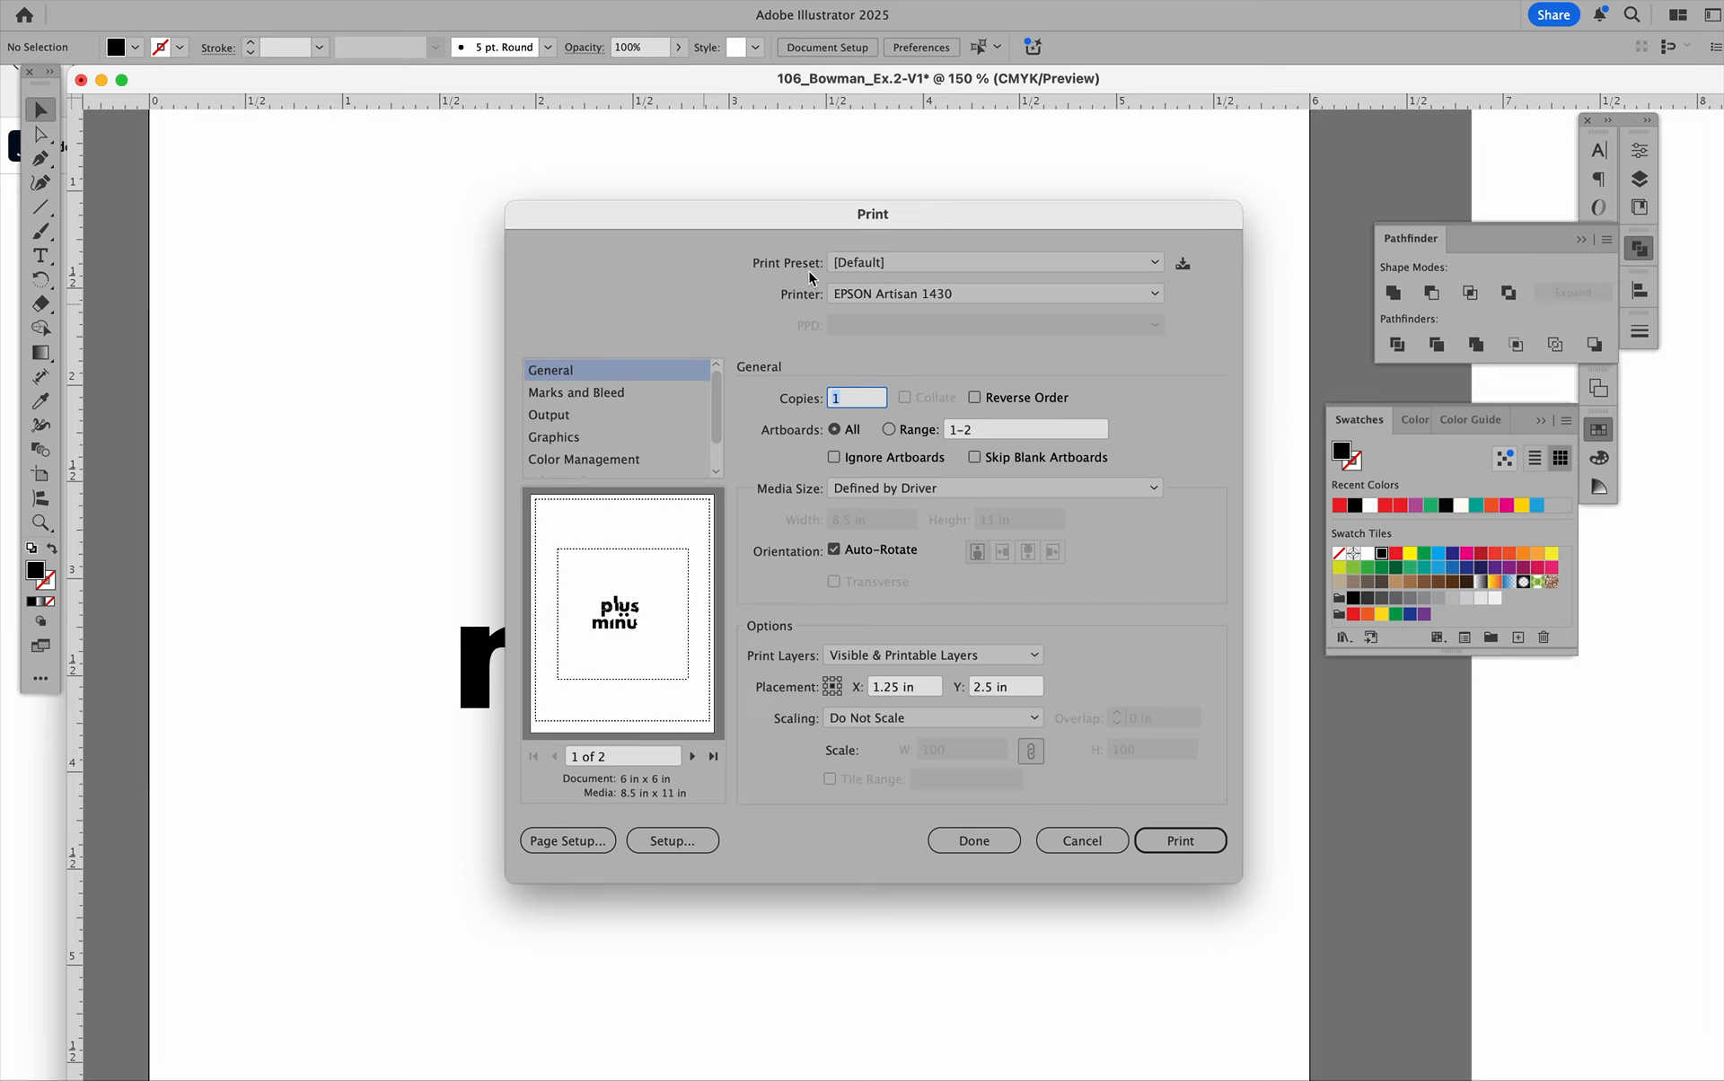
left_click(937, 296)
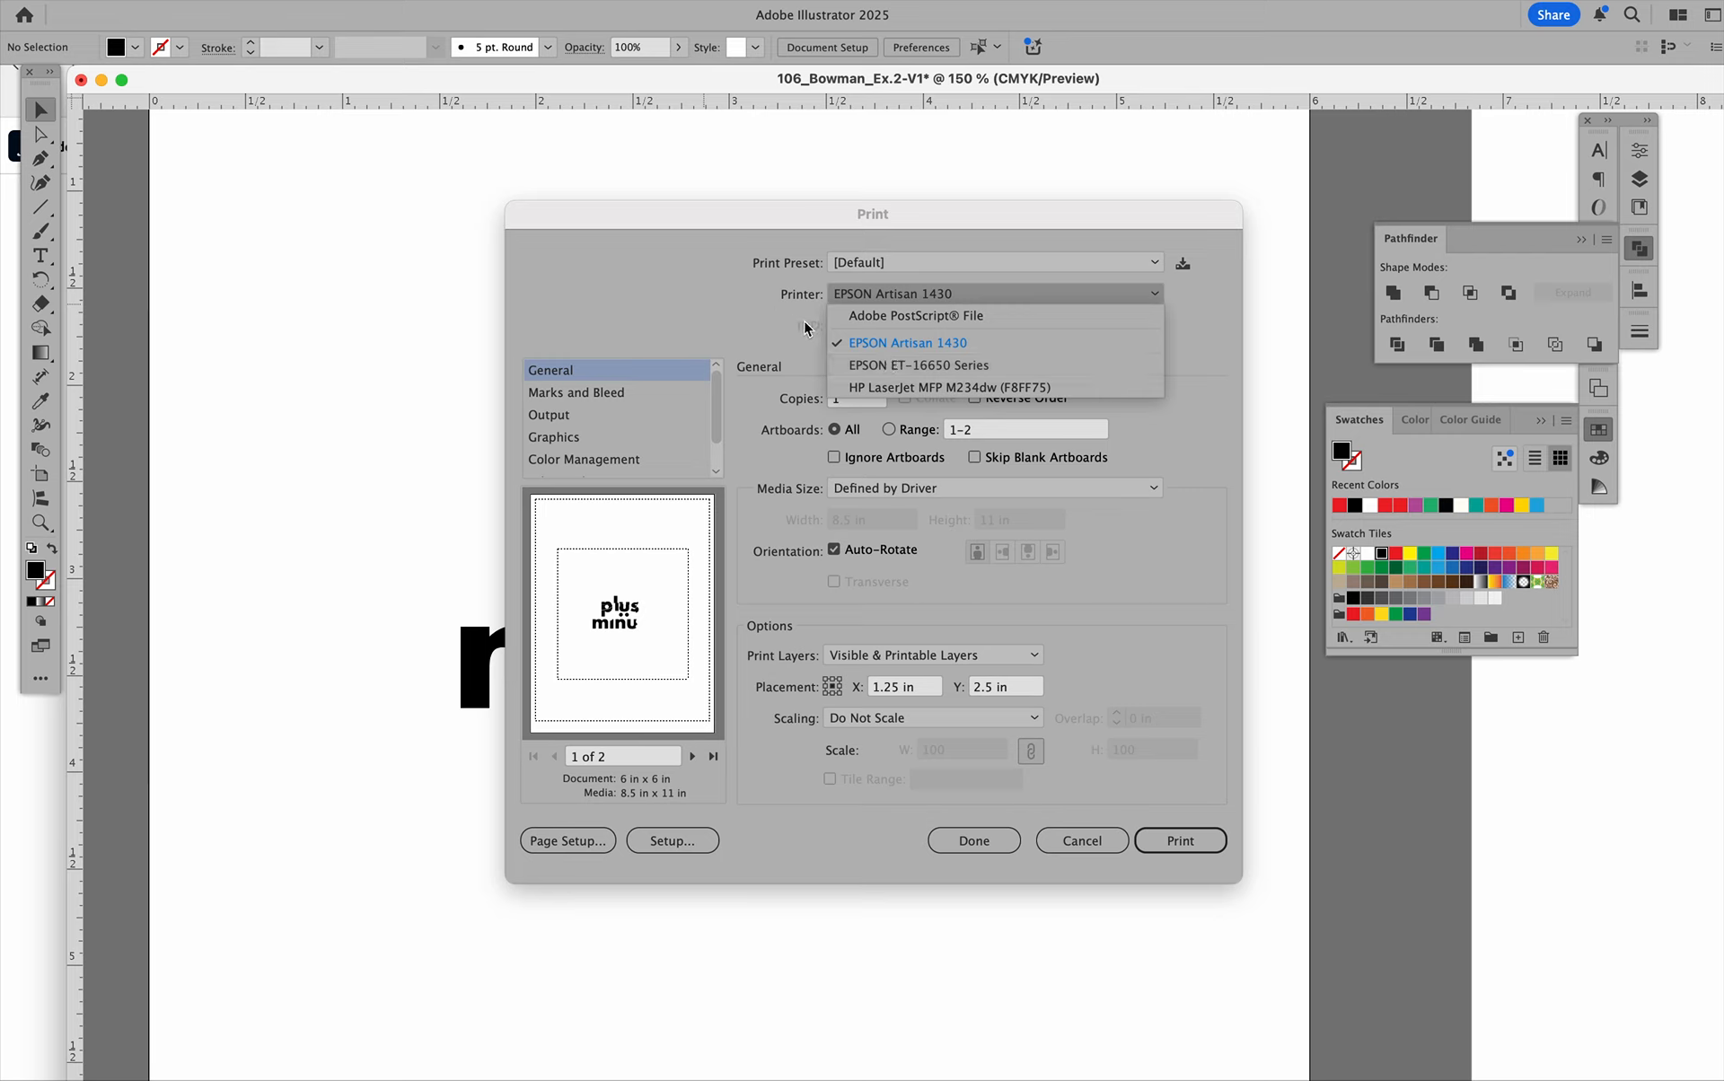
left_click(914, 347)
Open Page Setup past the operating-system notice and set its format to the EPSON Artisan 1430.
left_click(581, 844)
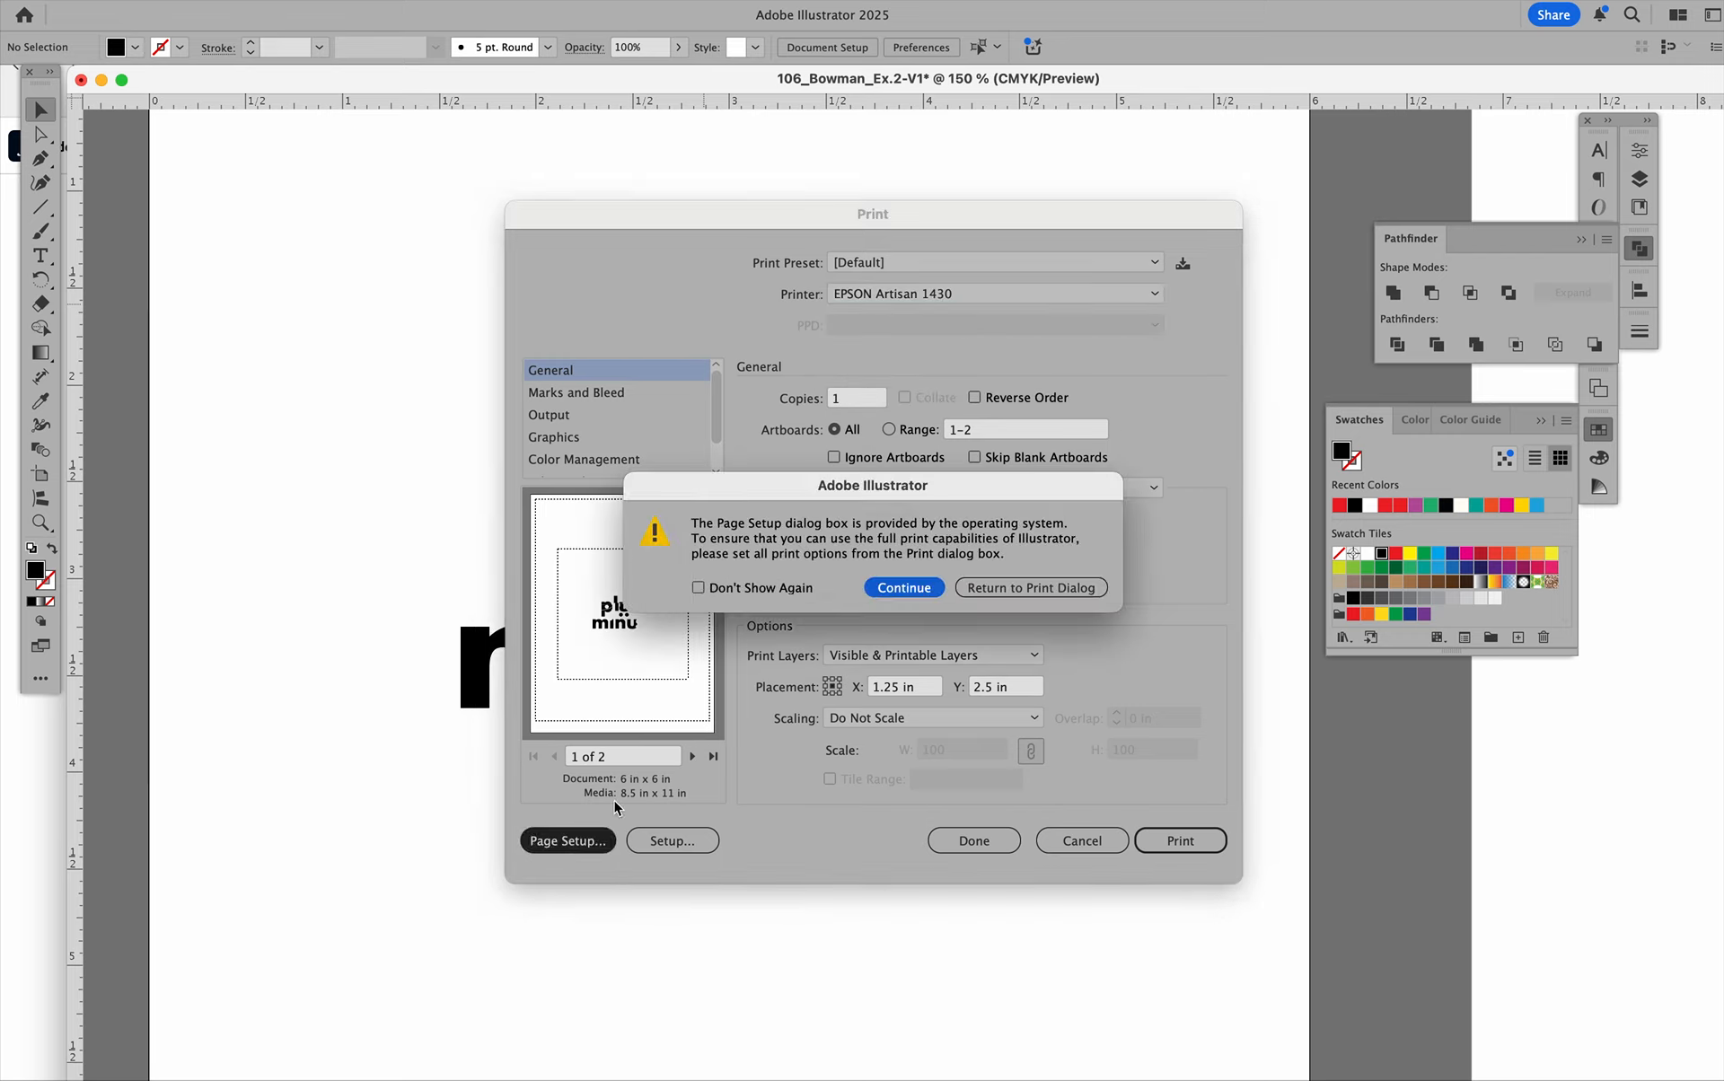
left_click(934, 595)
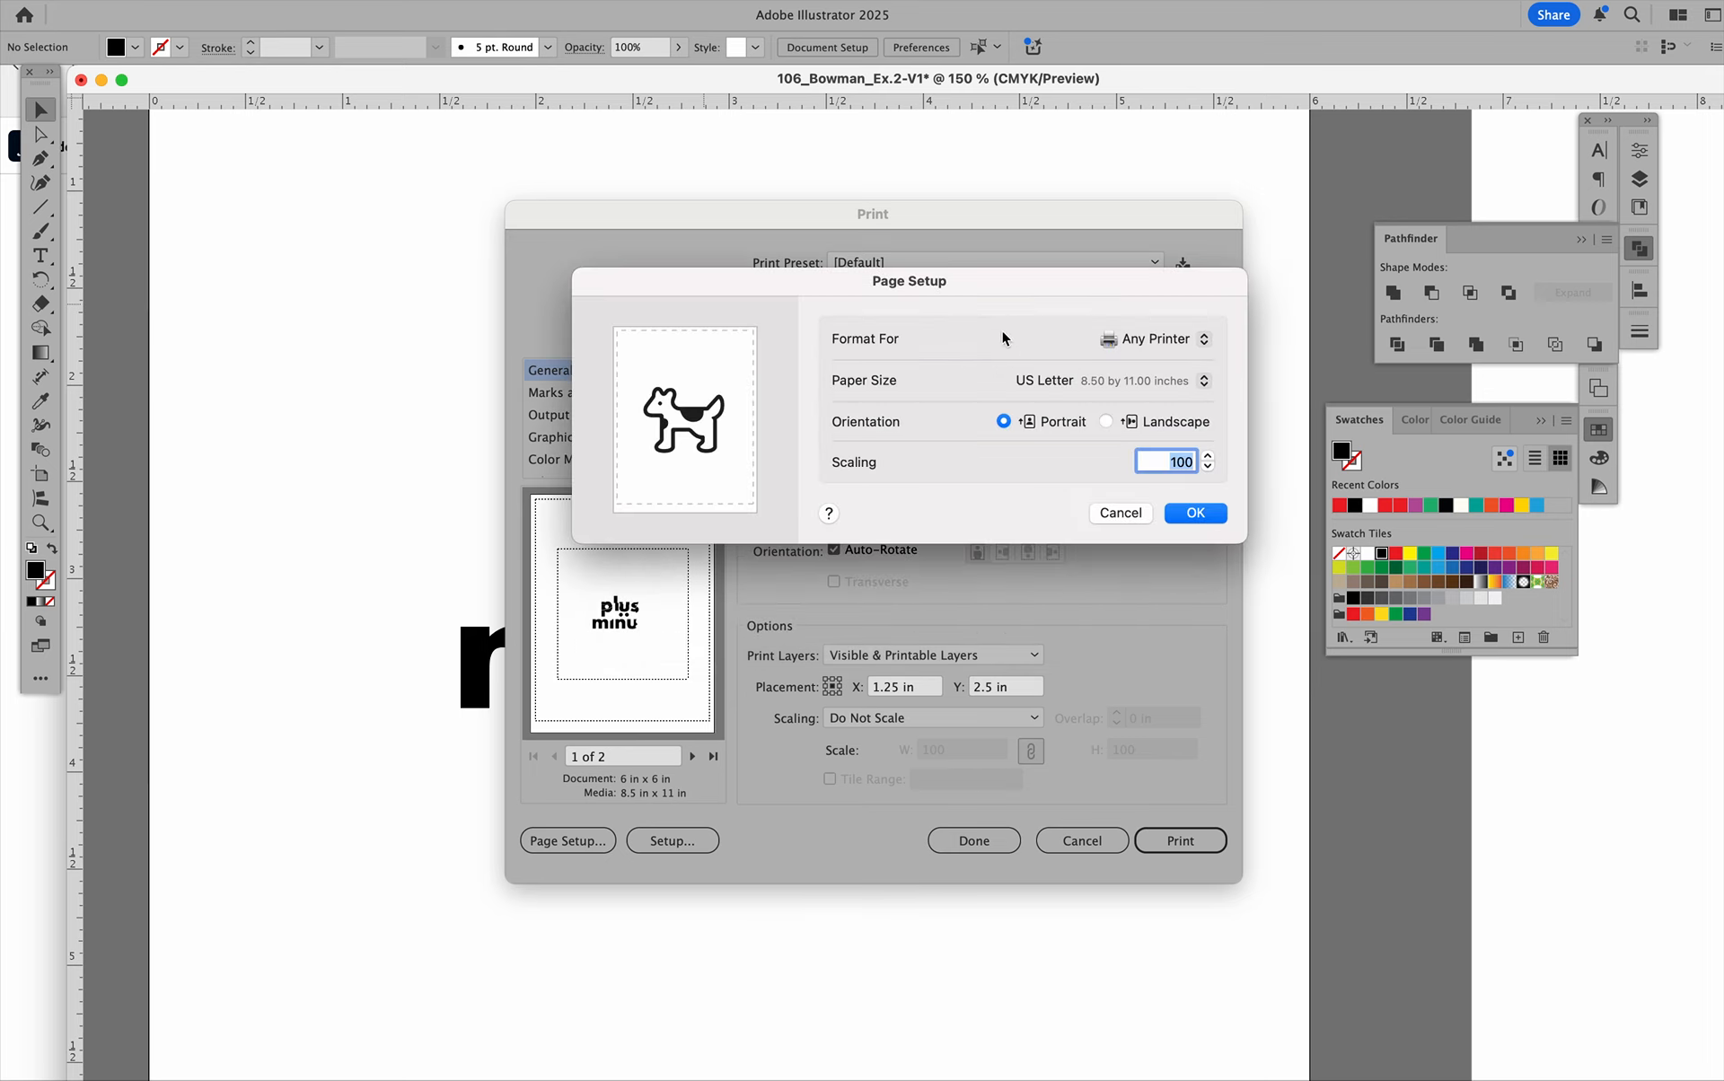
left_click(1151, 338)
left_click(1169, 377)
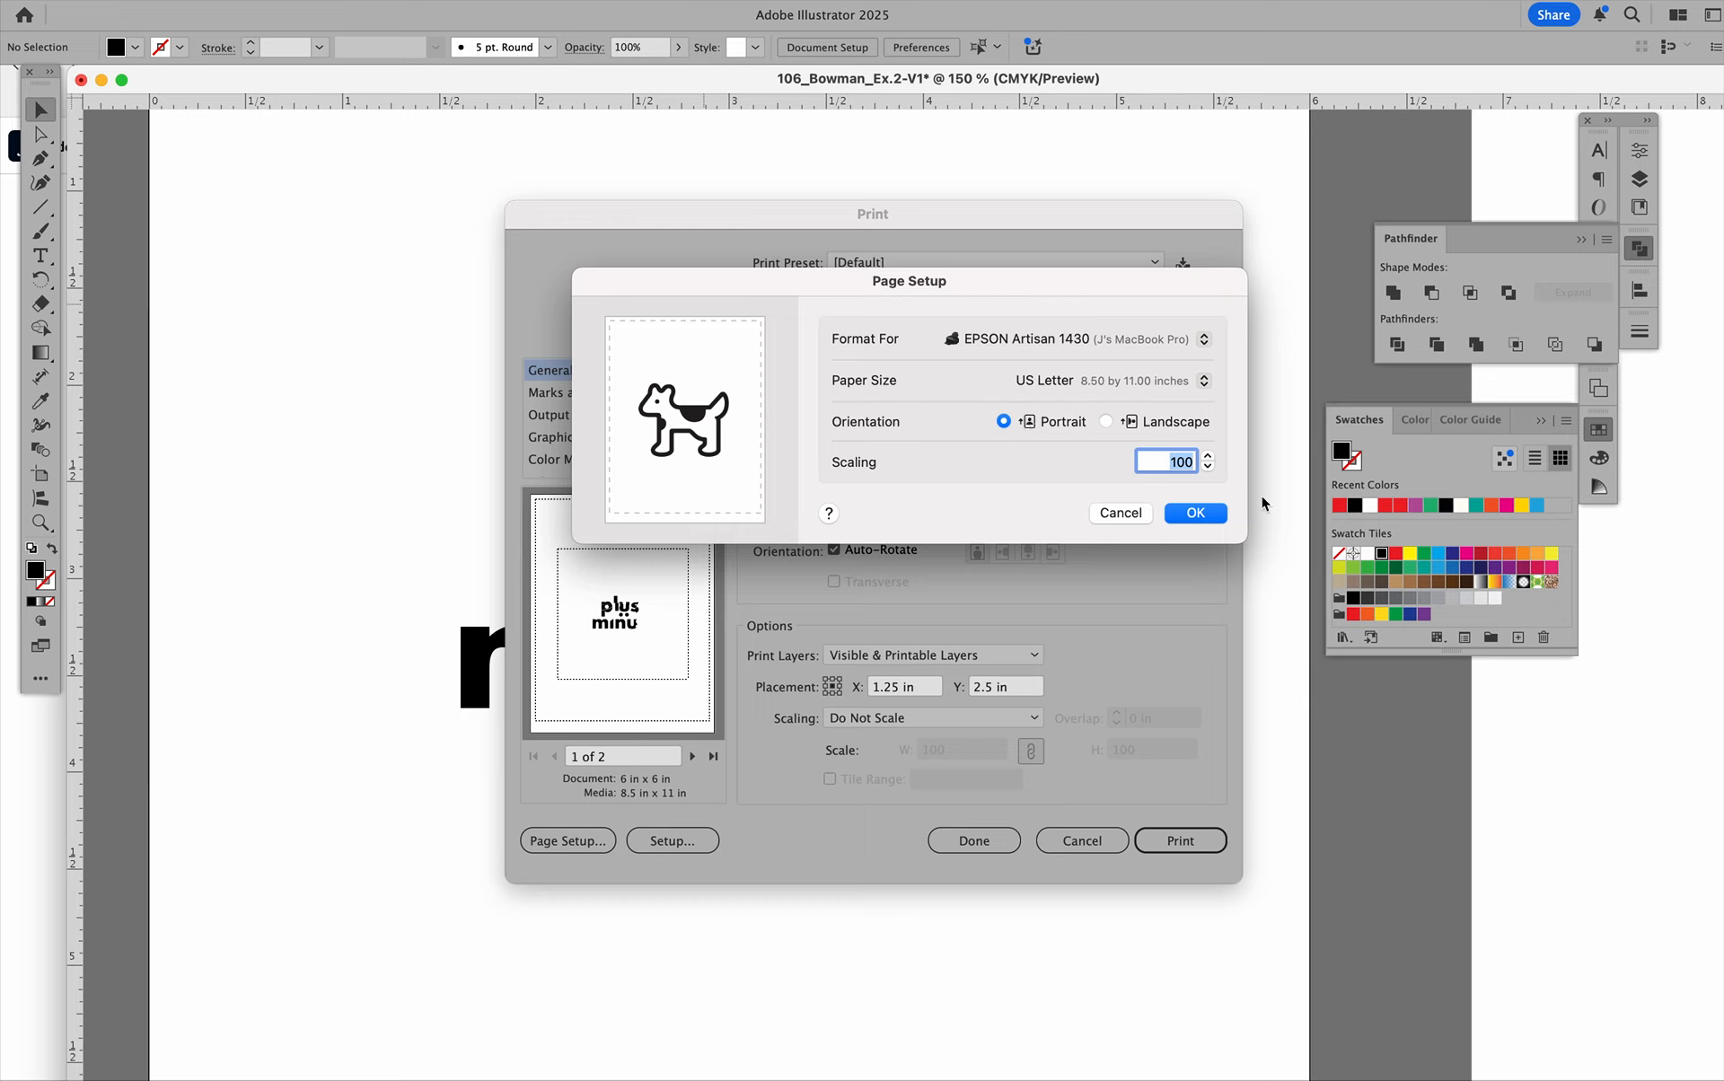
Accept the page setup and enable Trim Marks for the print, leaving the print settings without printing.
left_click(1214, 510)
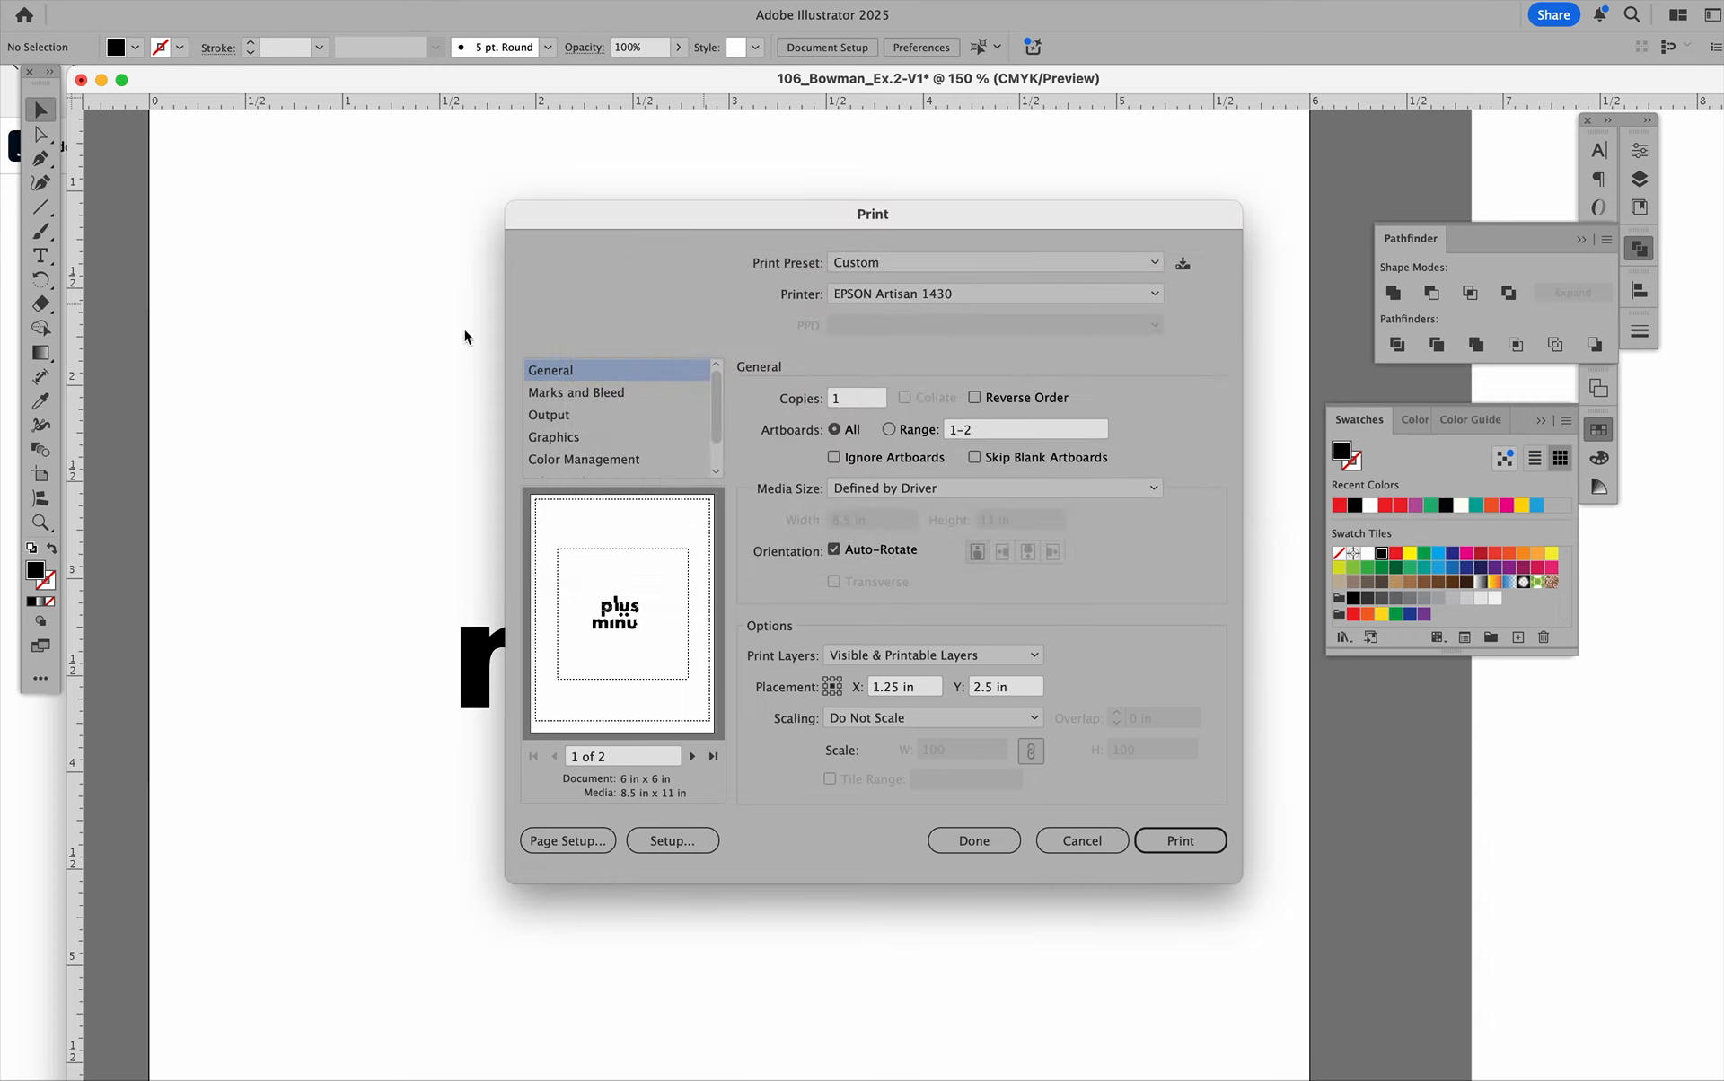
left_click(610, 398)
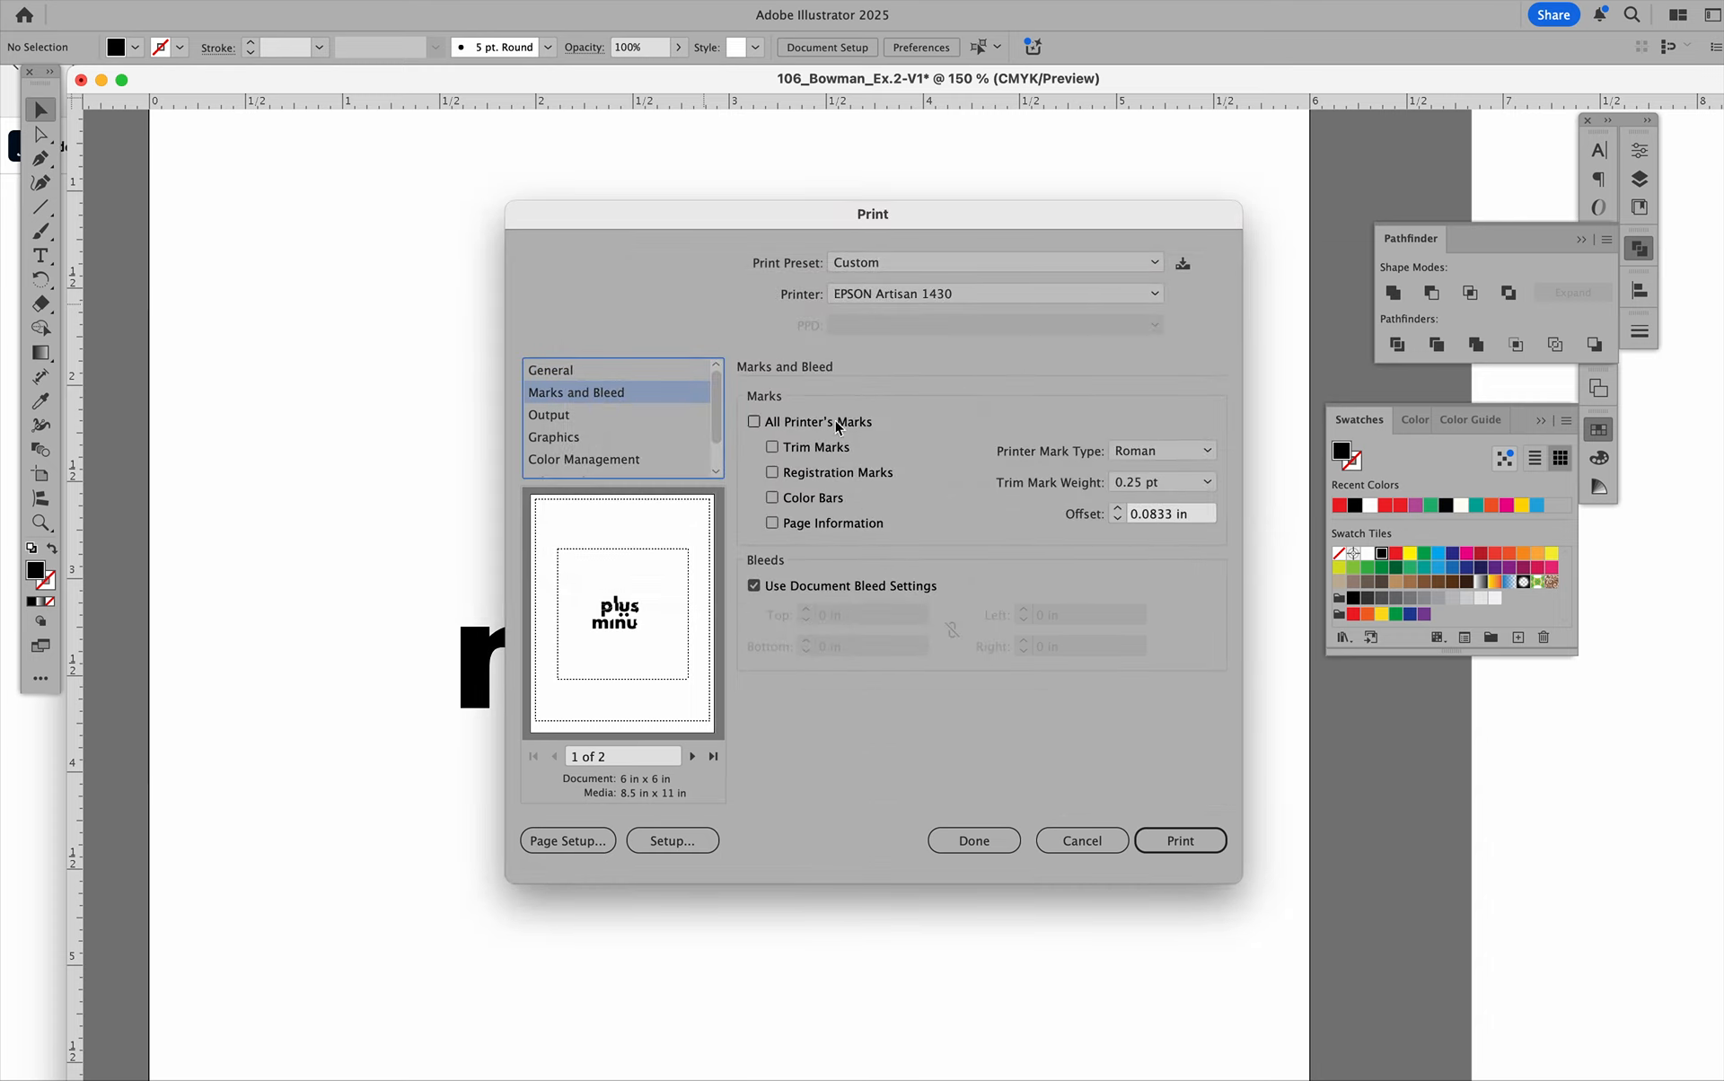
left_click(772, 449)
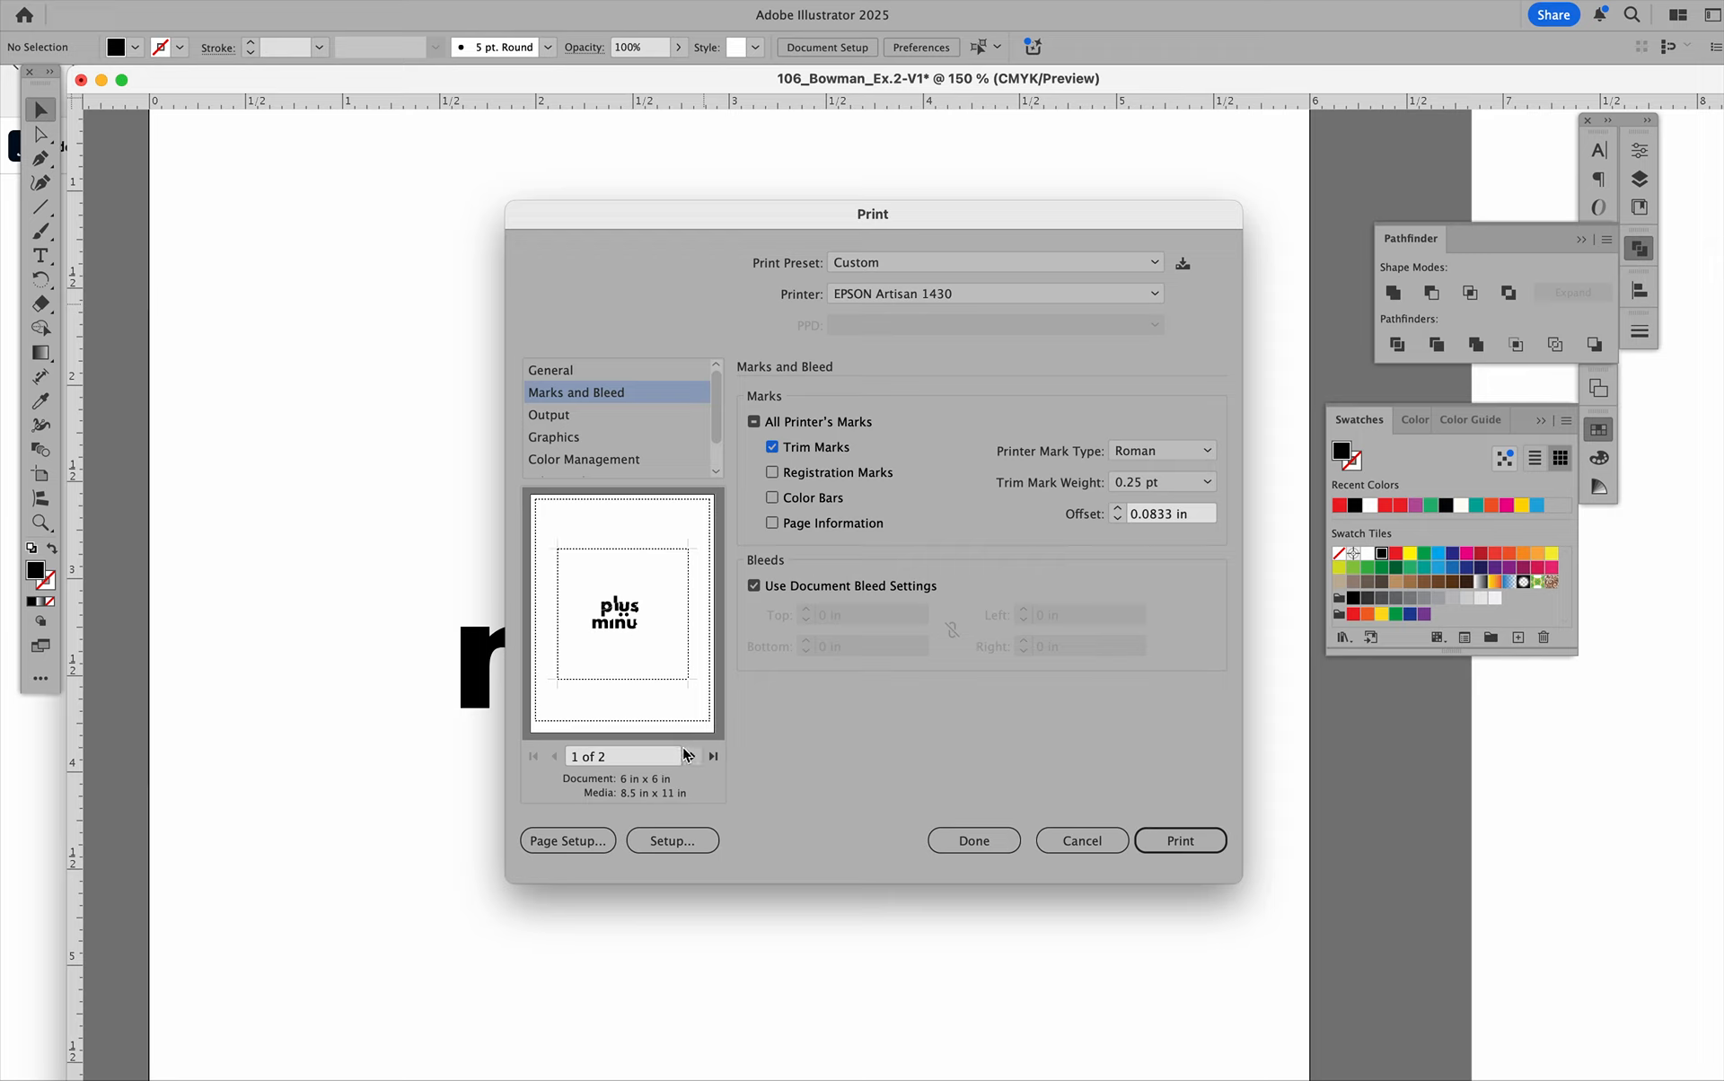
left_click(1096, 848)
left_click(1082, 841)
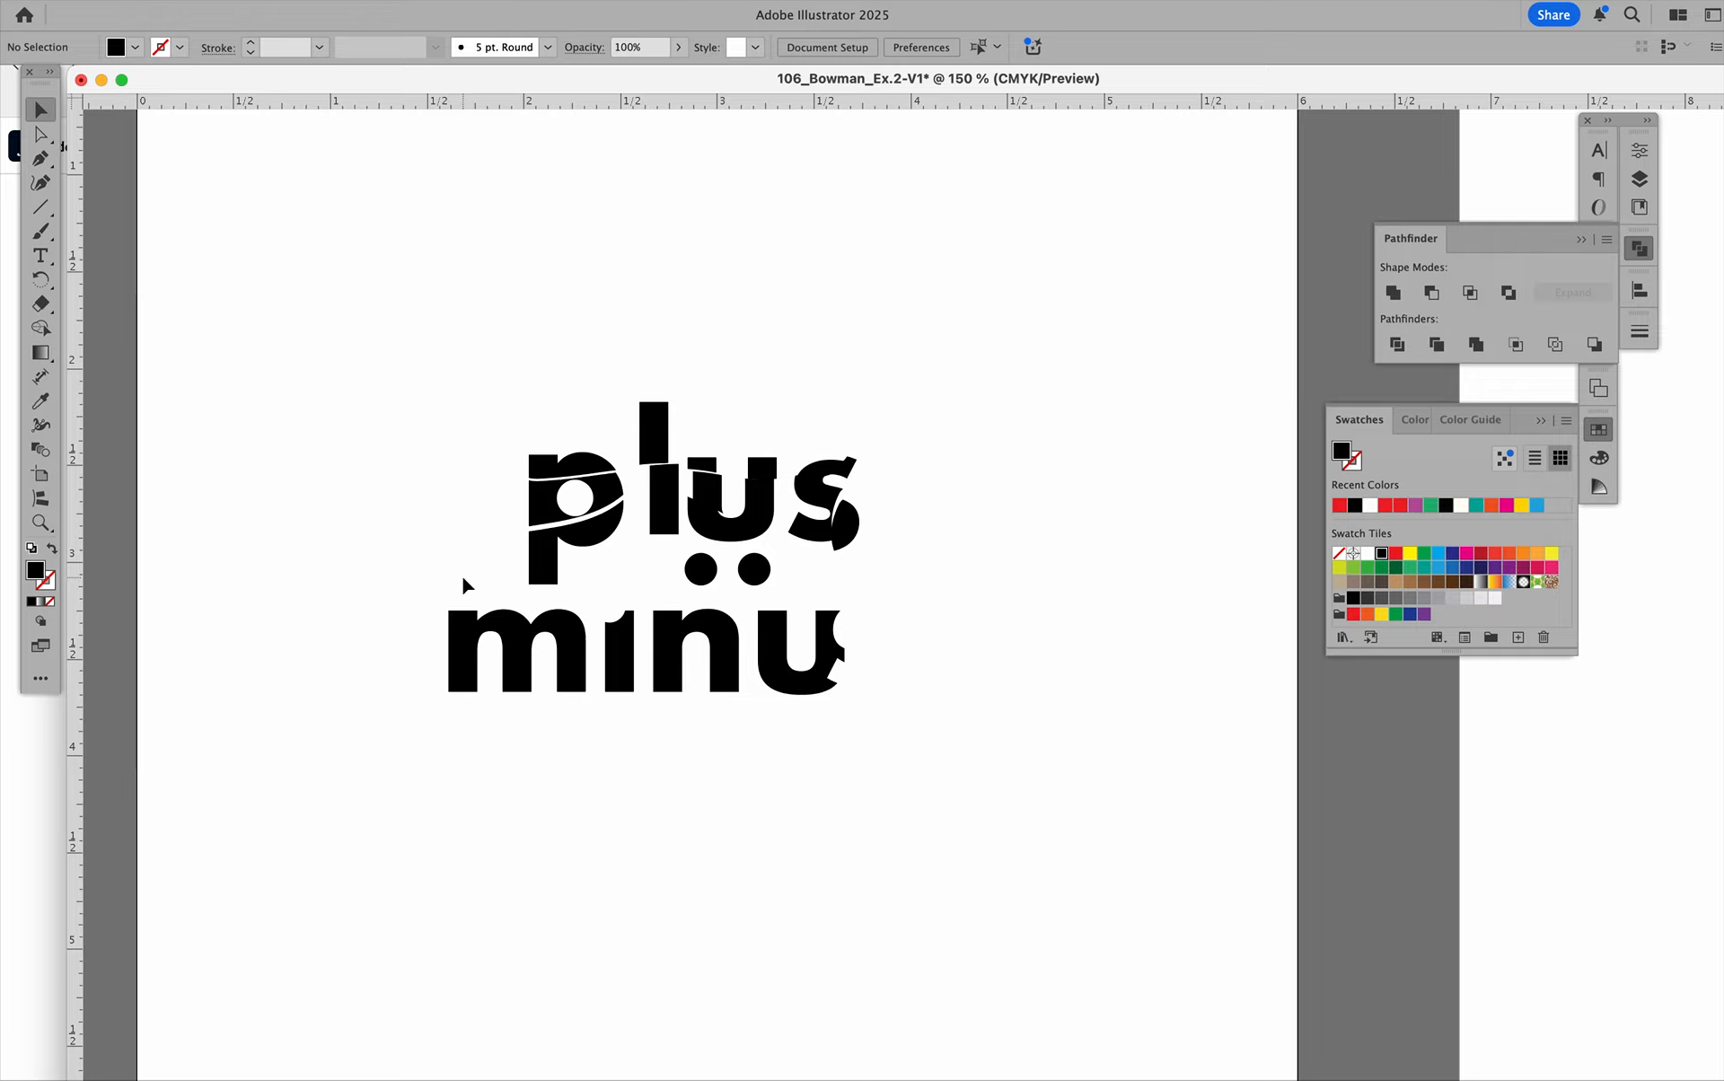
Start a Save As on the computer with the format set to Adobe PDF (pdf), and cancel it without saving.
scroll(463, 578, "up", 2)
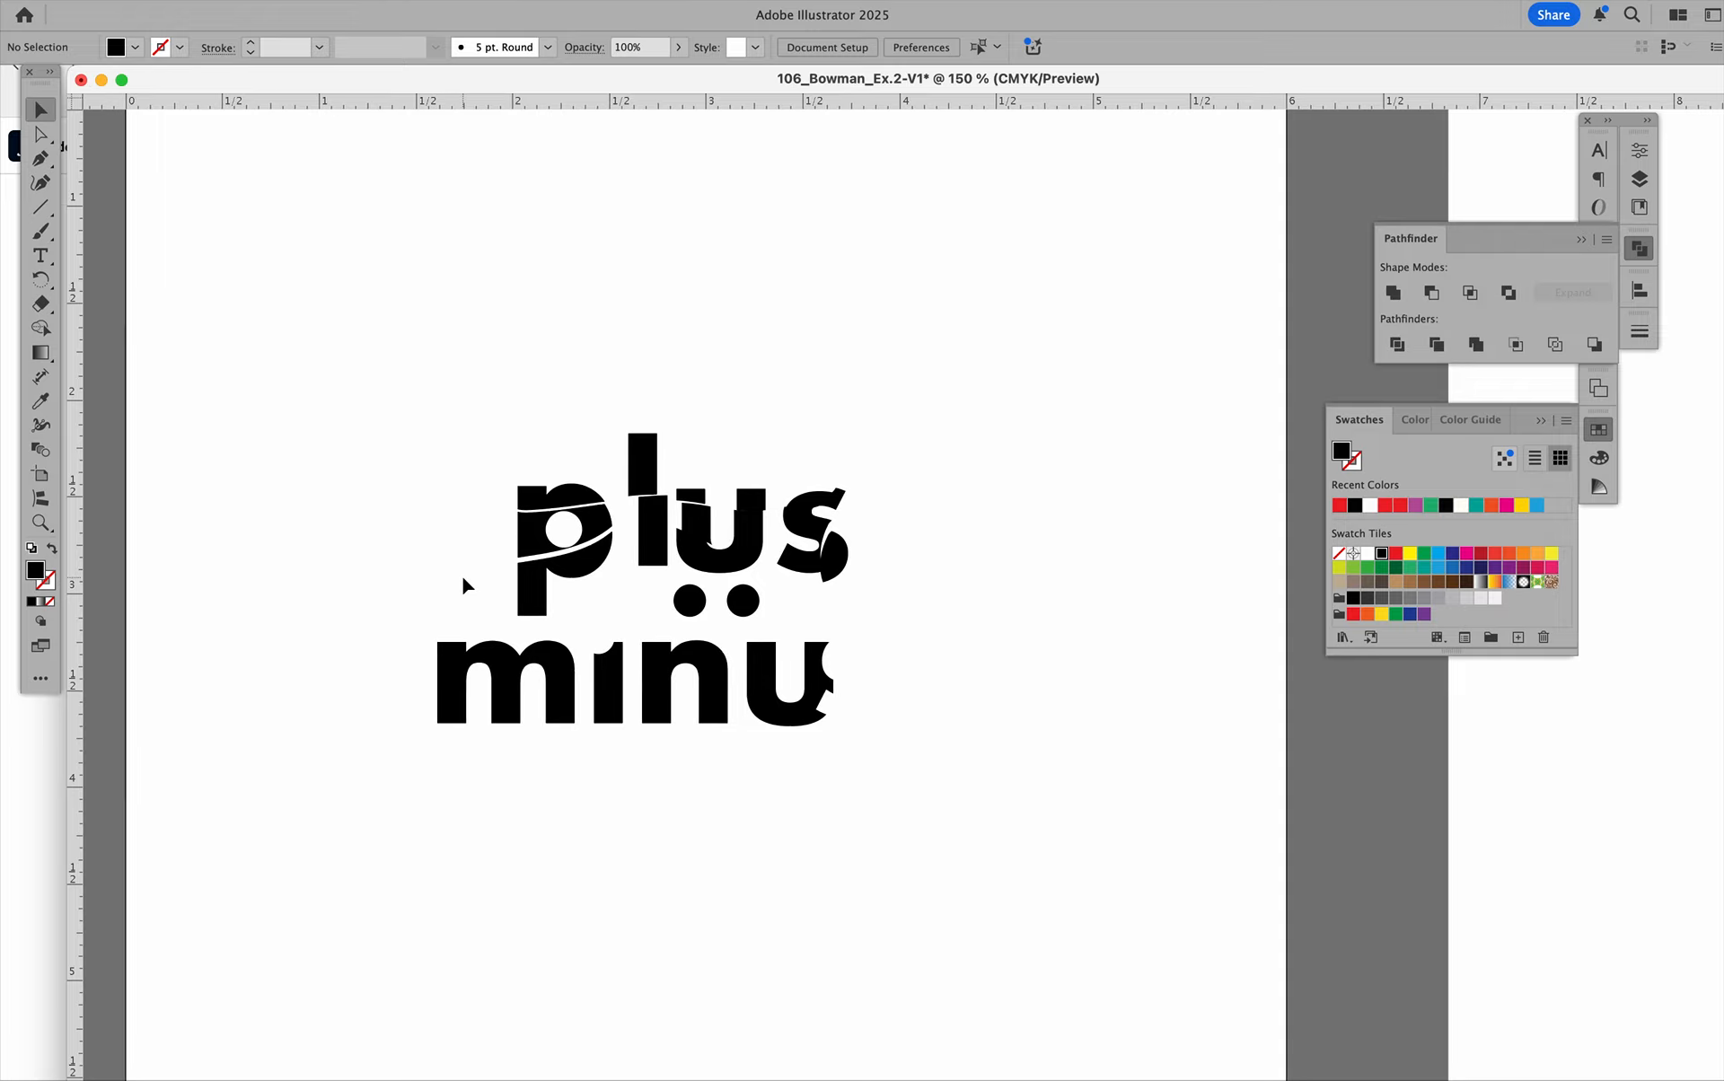
left_click(142, 1)
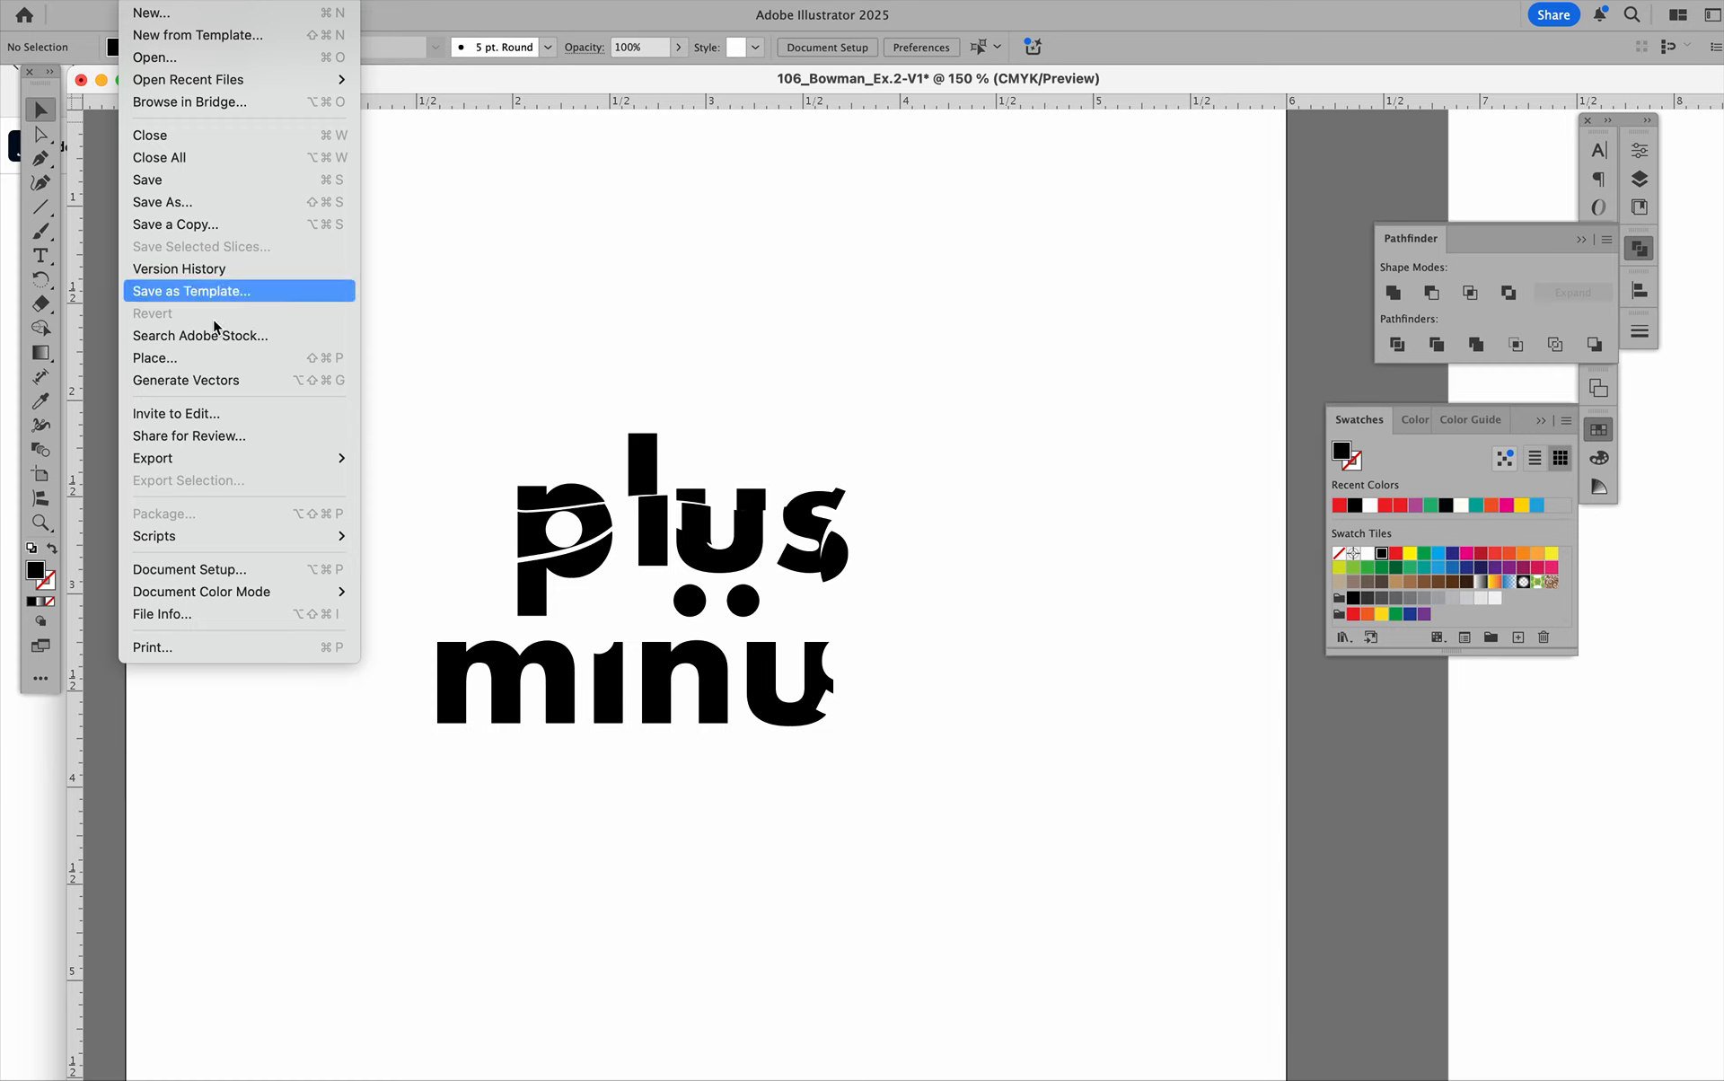
left_click(202, 202)
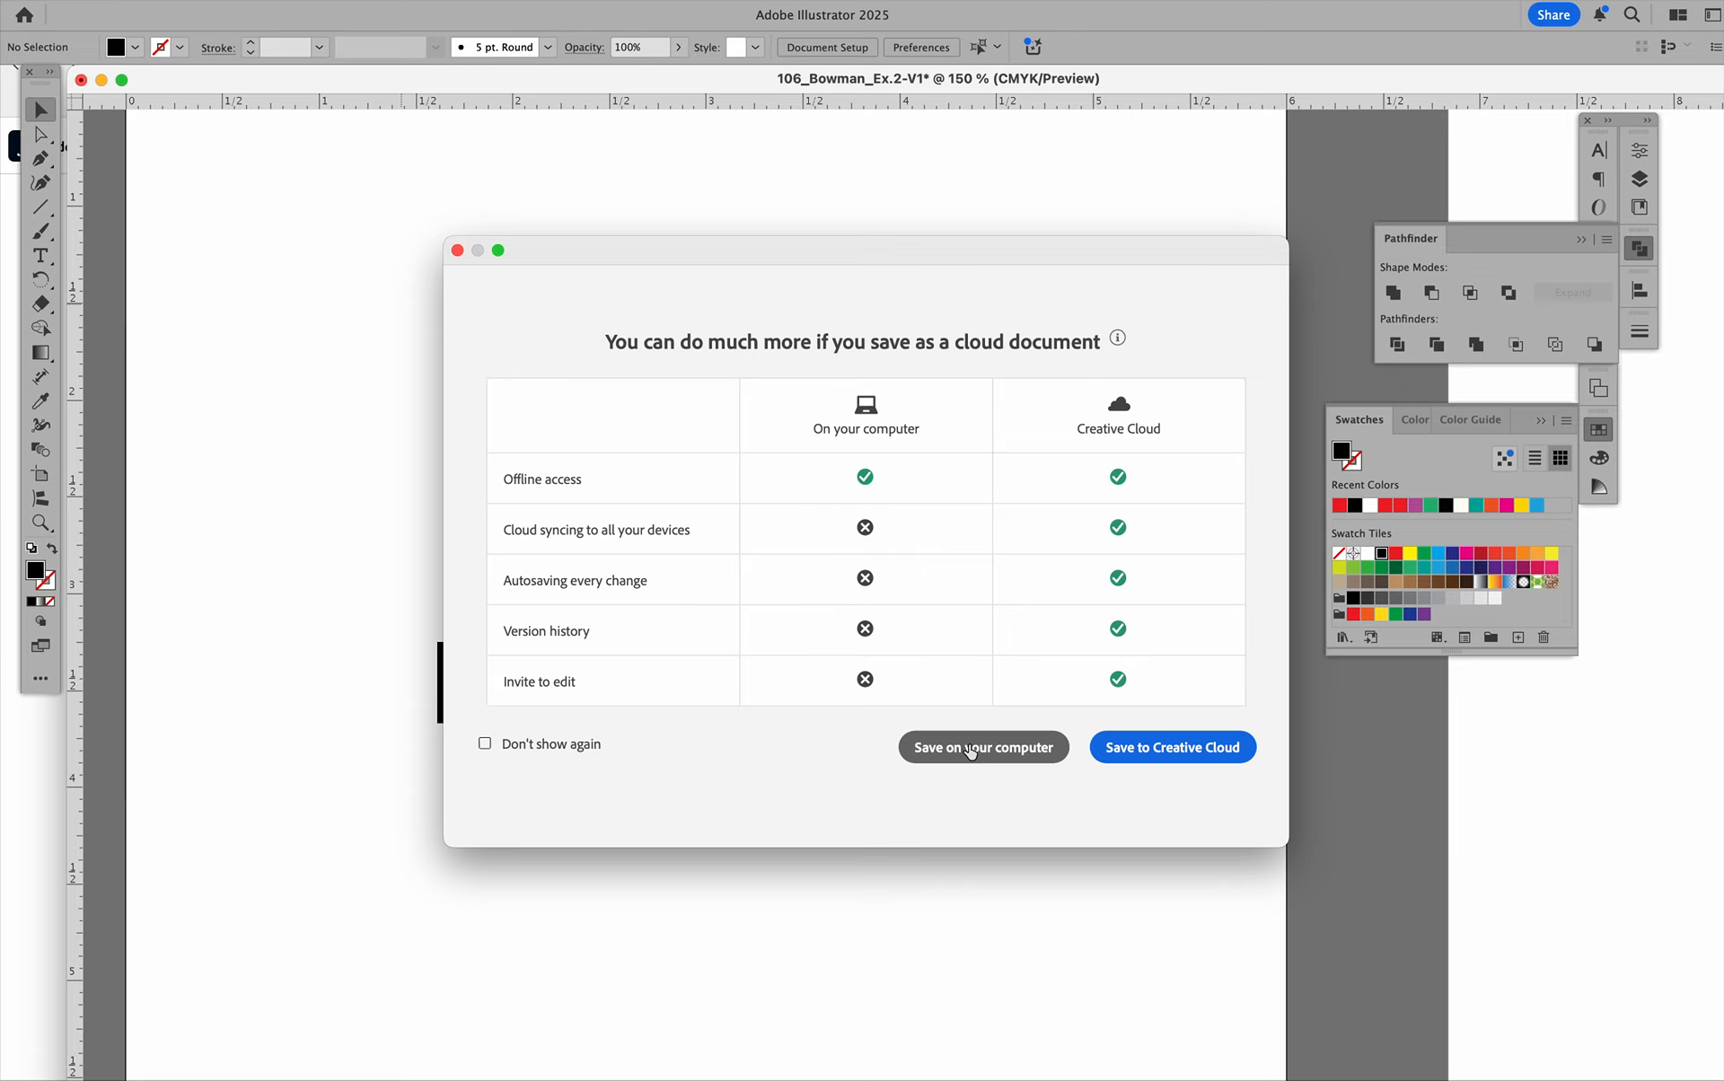
left_click(970, 749)
left_click(919, 495)
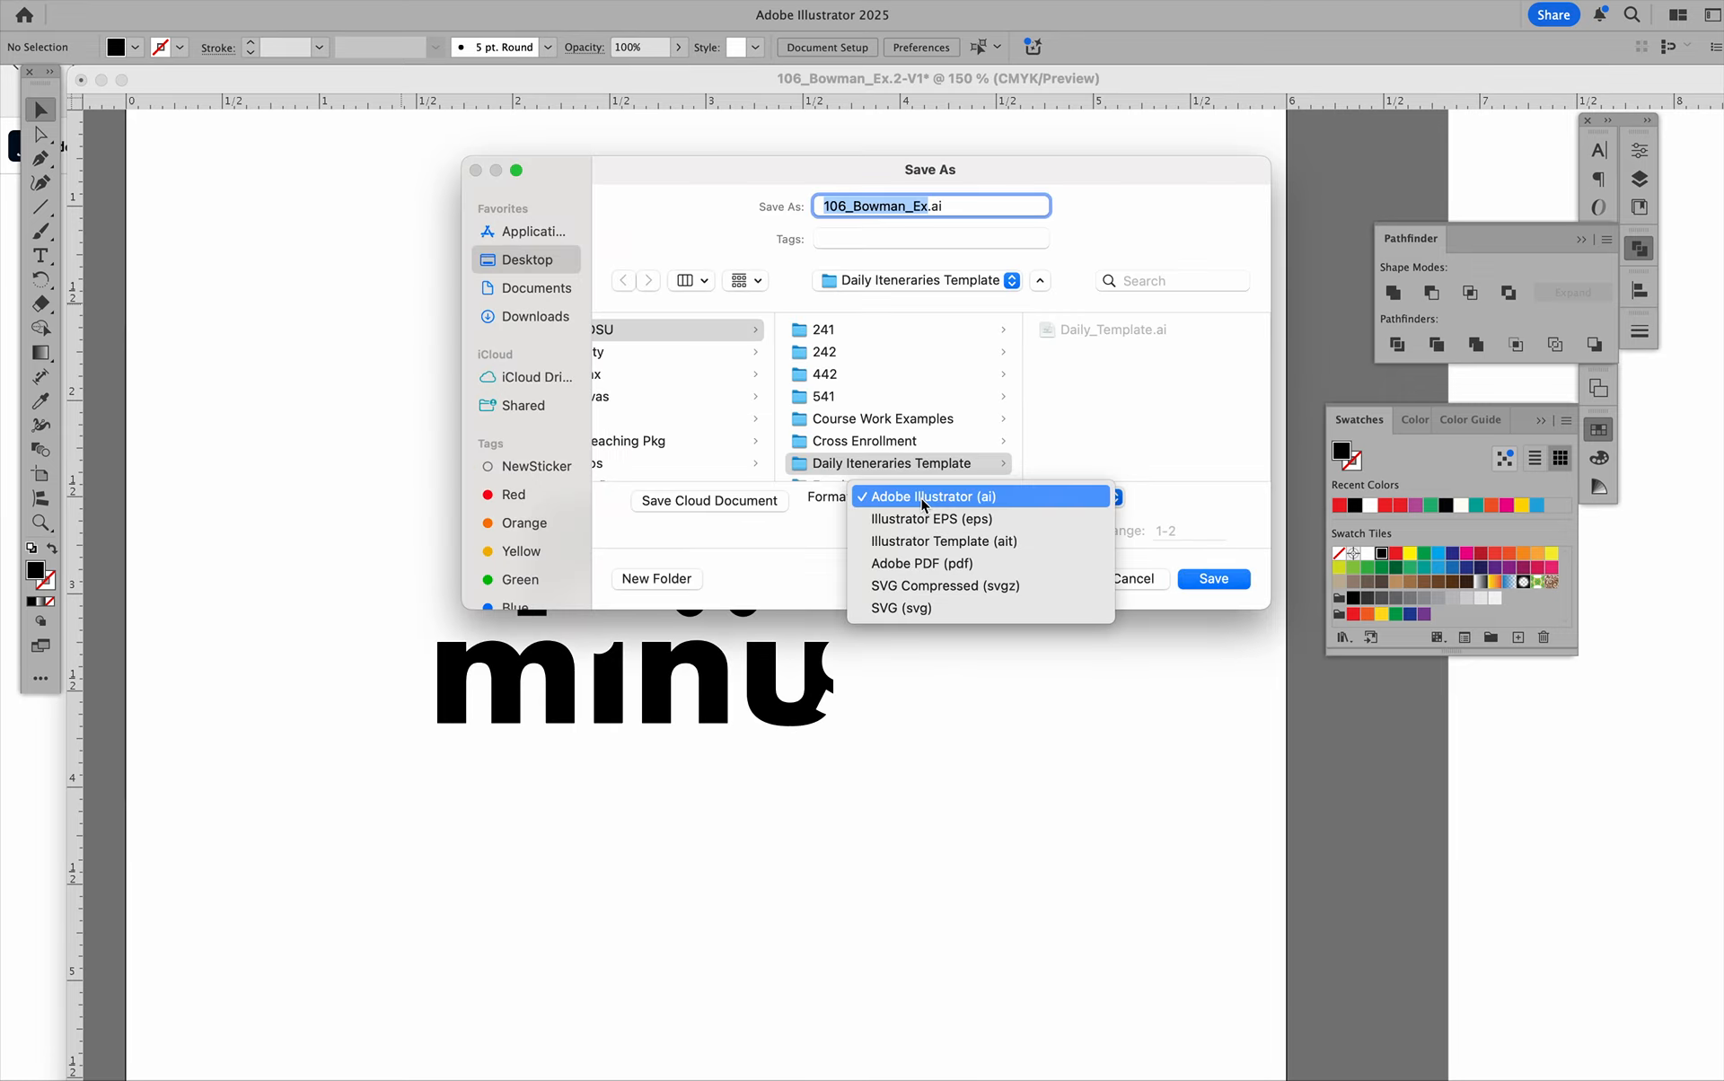
left_click(916, 573)
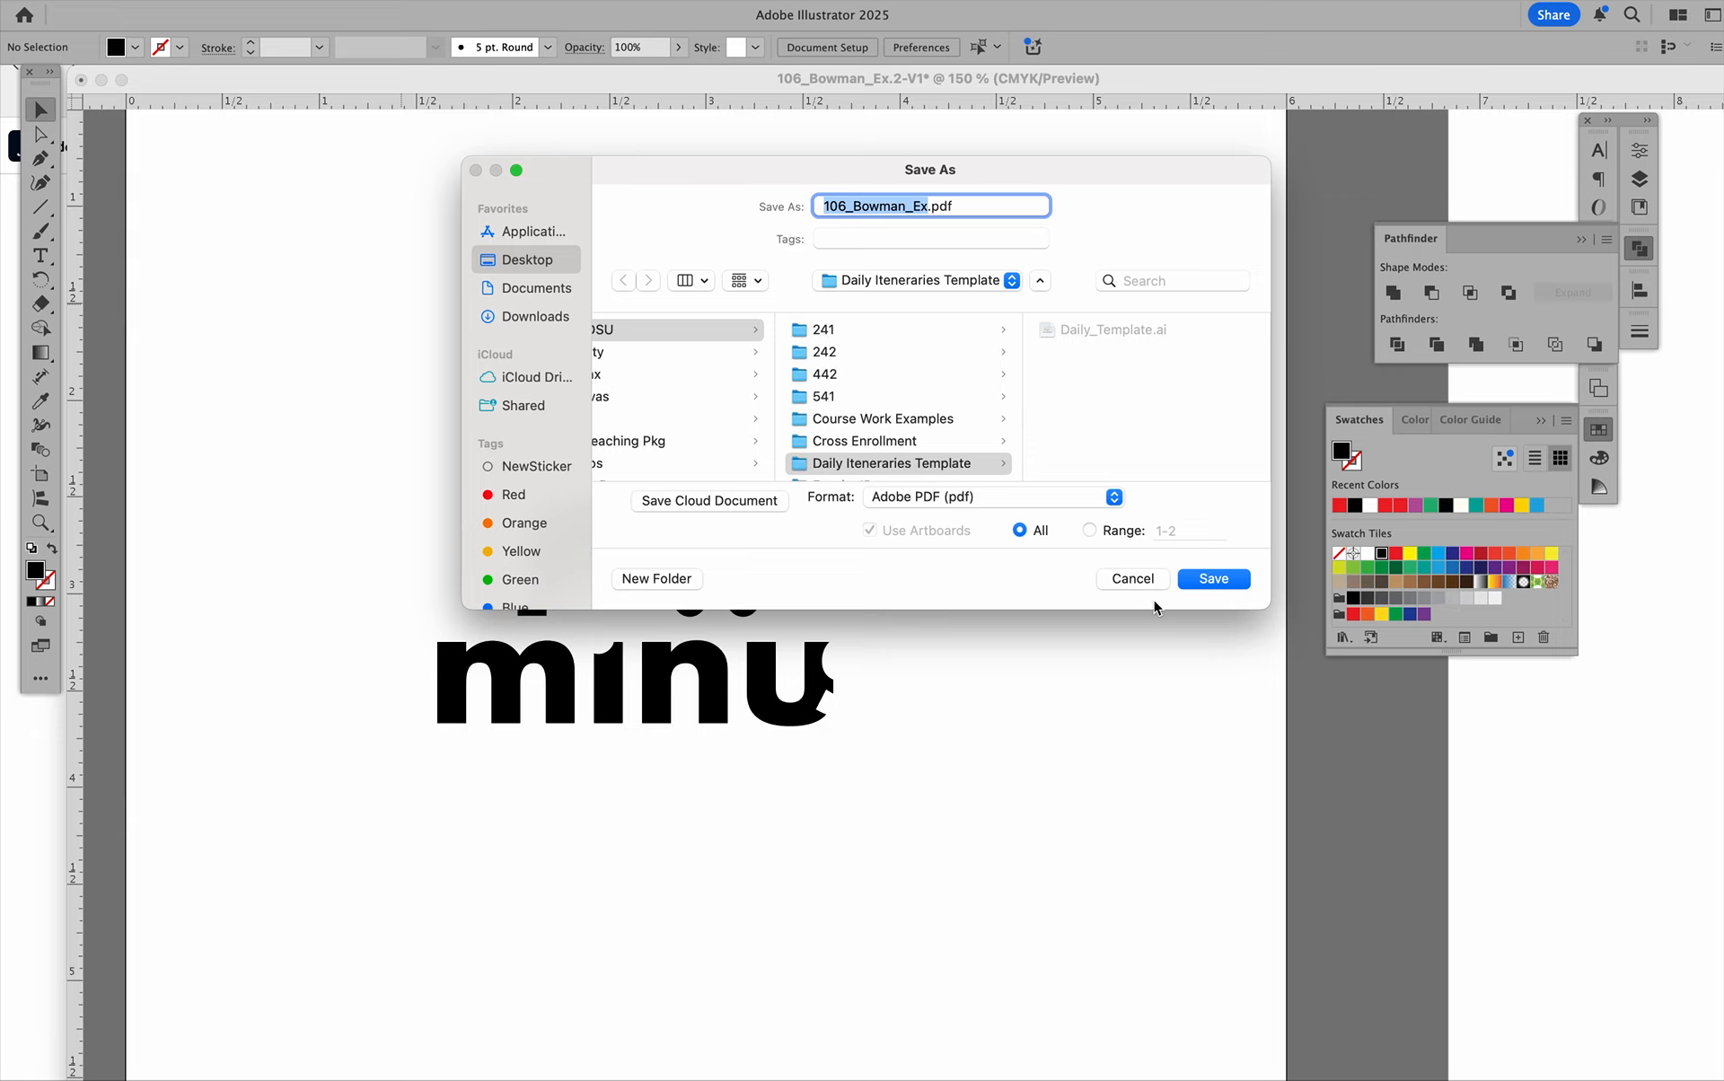
left_click(1137, 578)
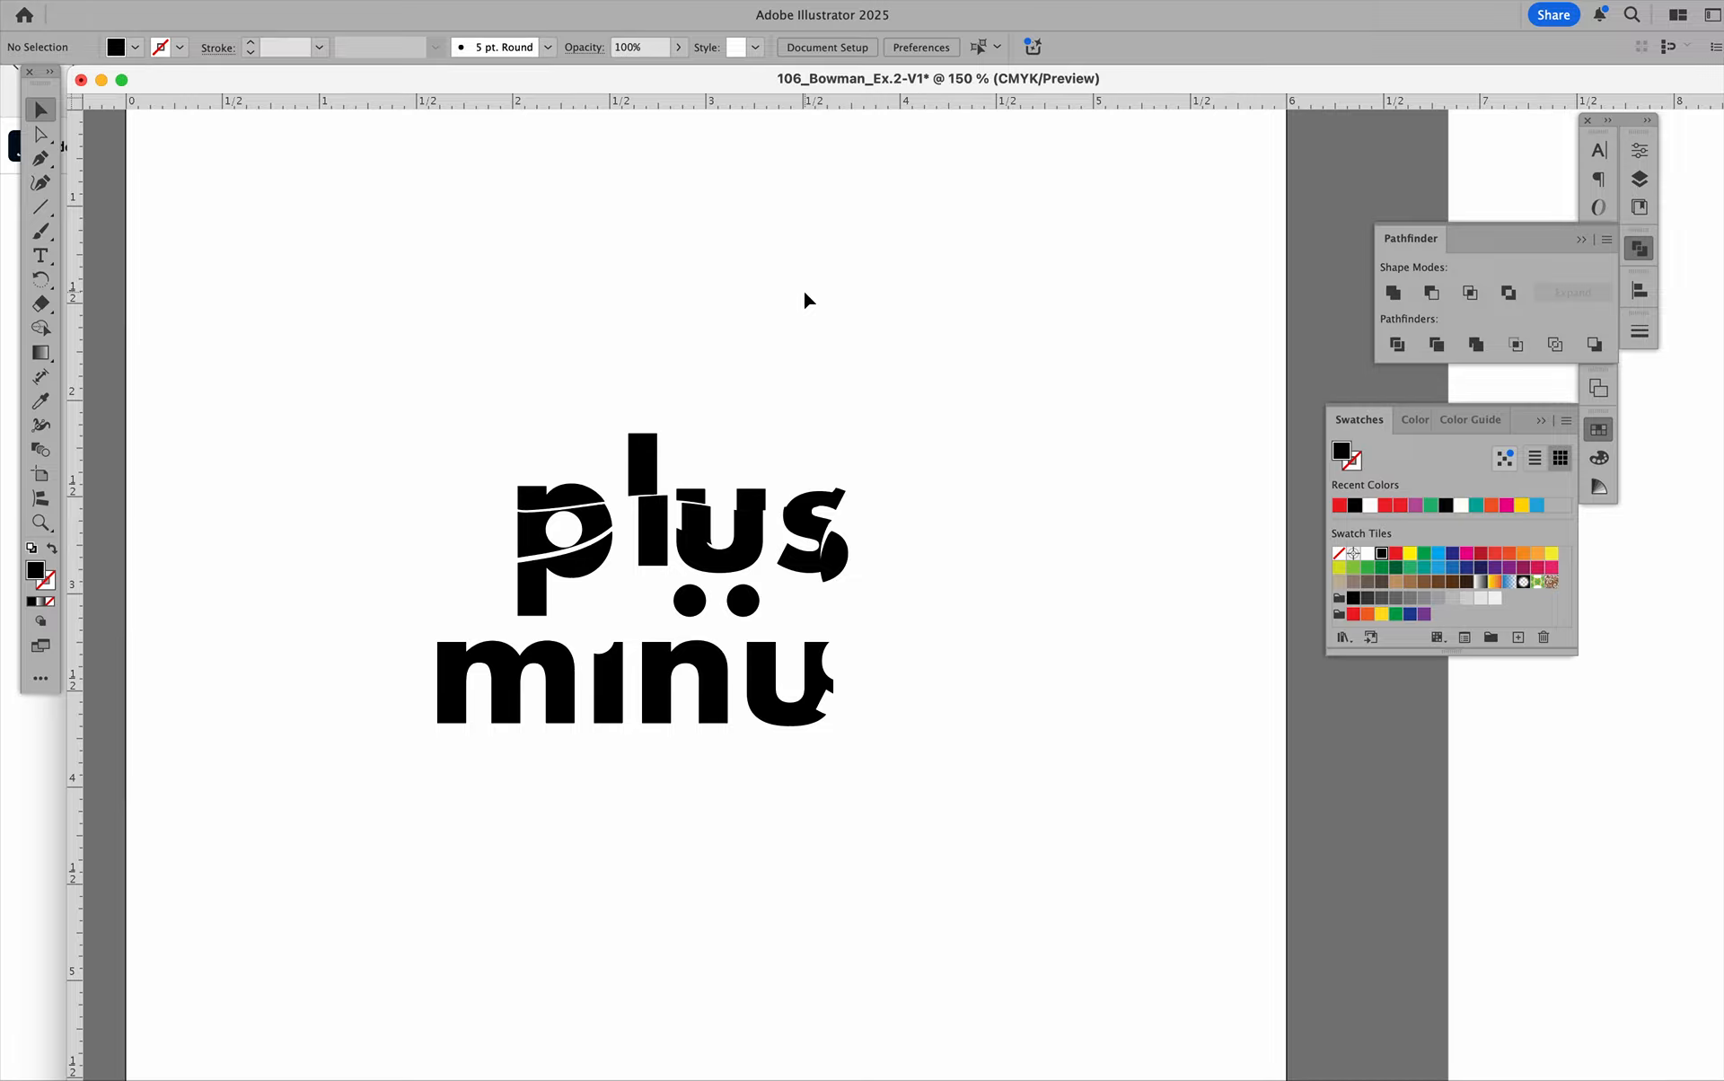
scroll(803, 288, "up", 2)
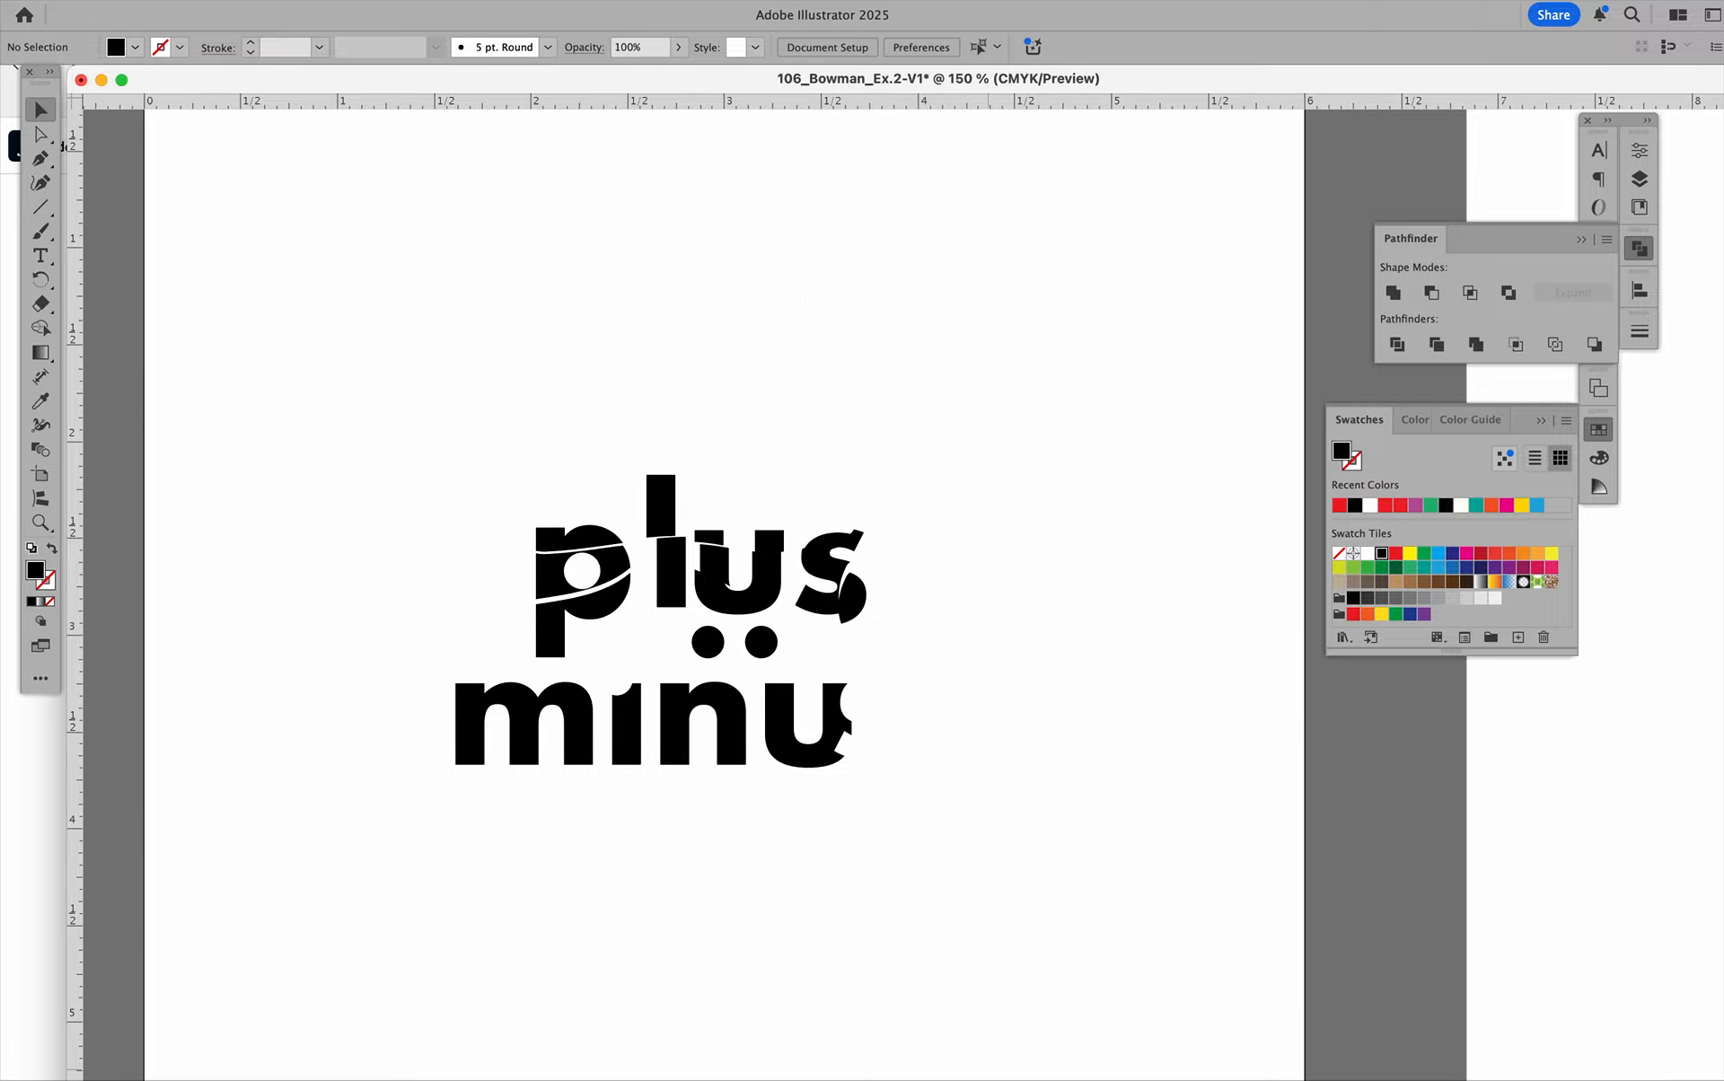